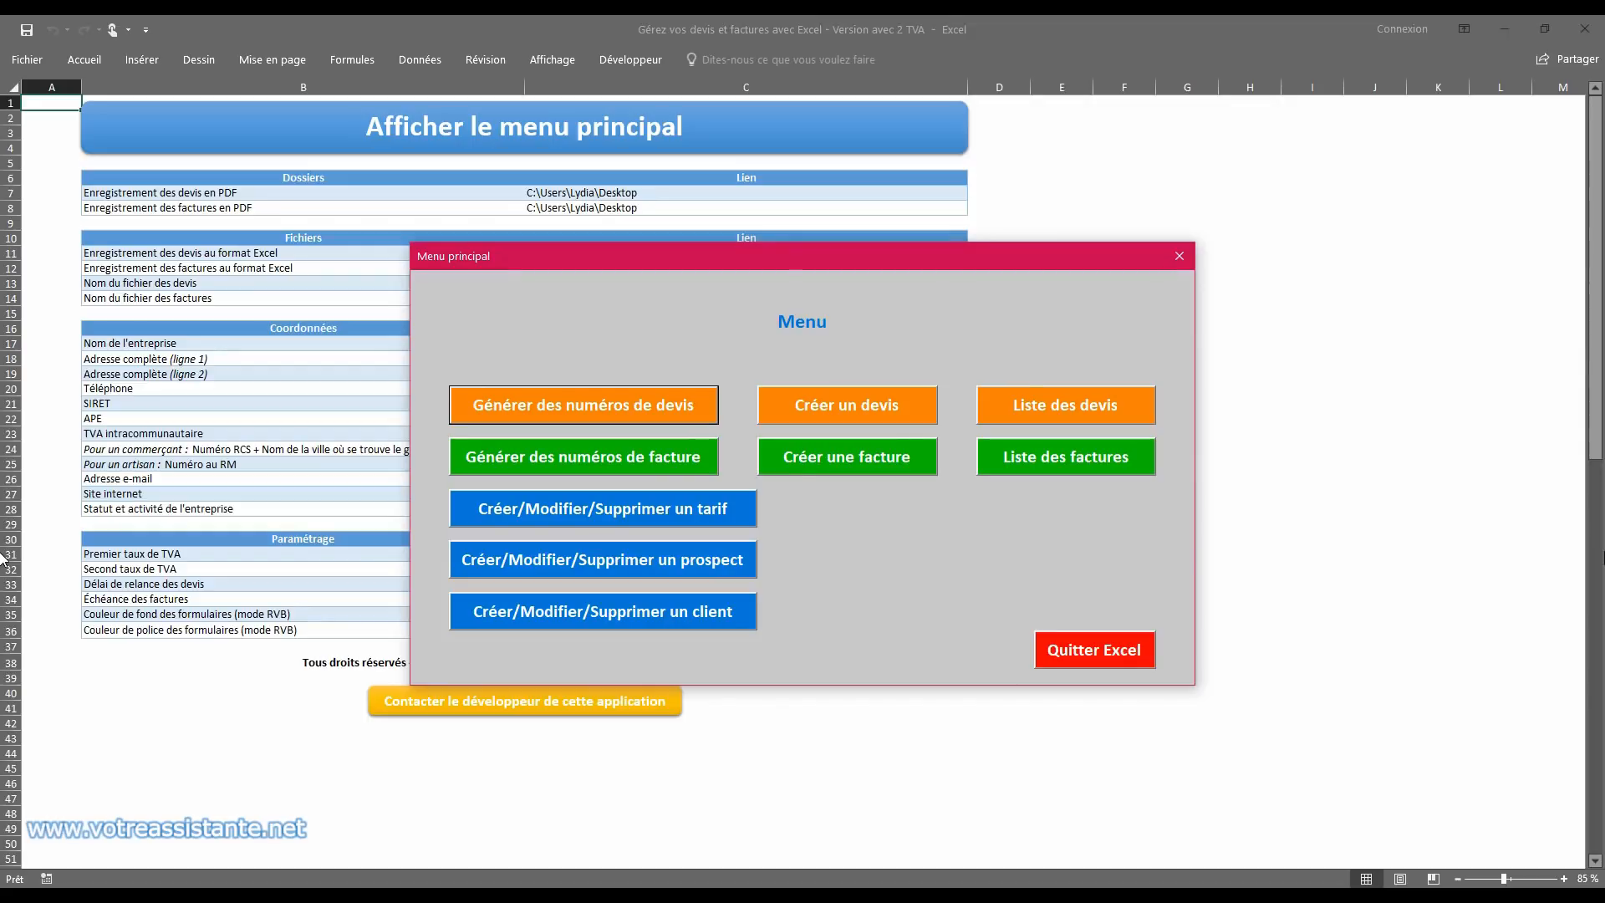
Step: Dismiss the main menu form and close the two-VAT quotes and invoices workbook to return to the desktop
click(1180, 256)
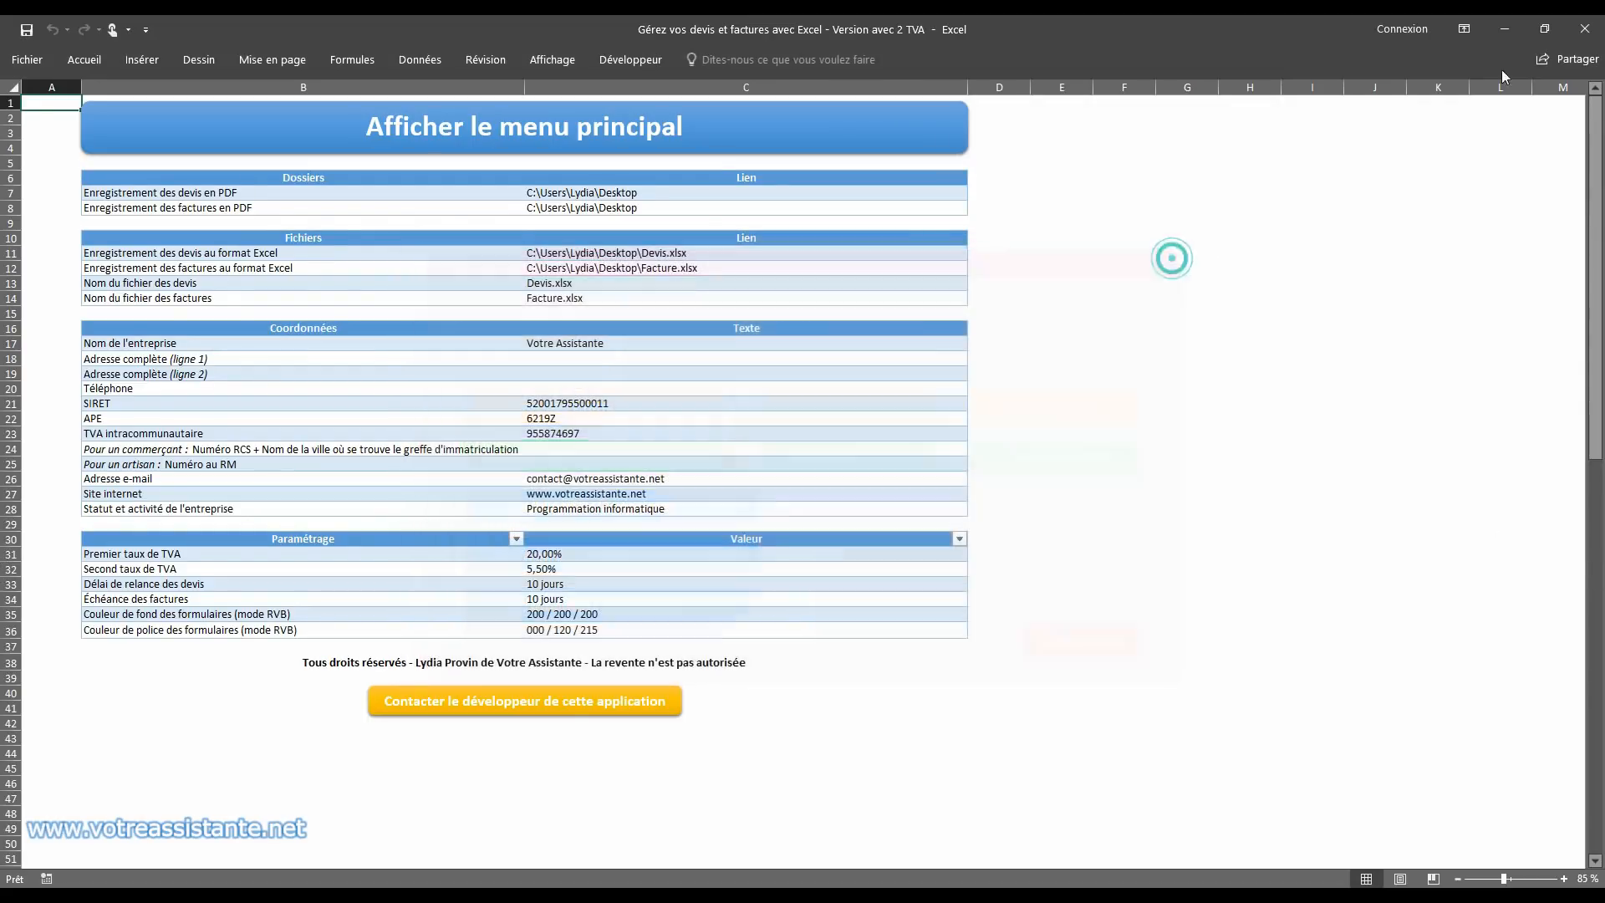
click(1585, 28)
click(802, 491)
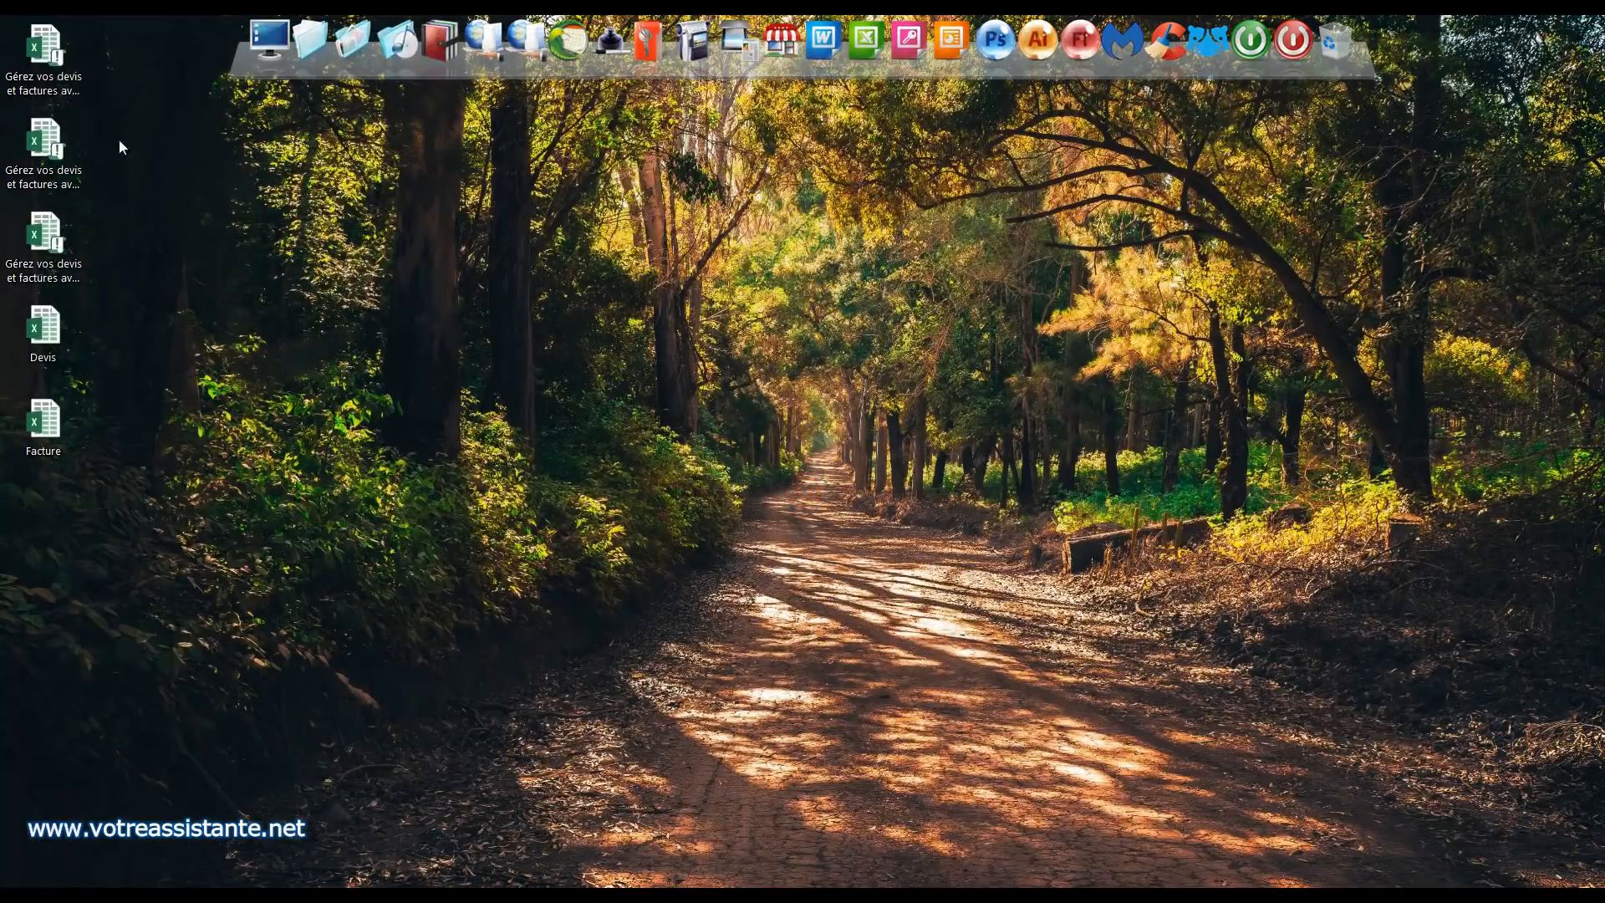
Step: Open the "Gérez vos devis et factures avec Excel - Version avec 2 TVA" workbook from the desktop and dismiss its main menu
click(48, 104)
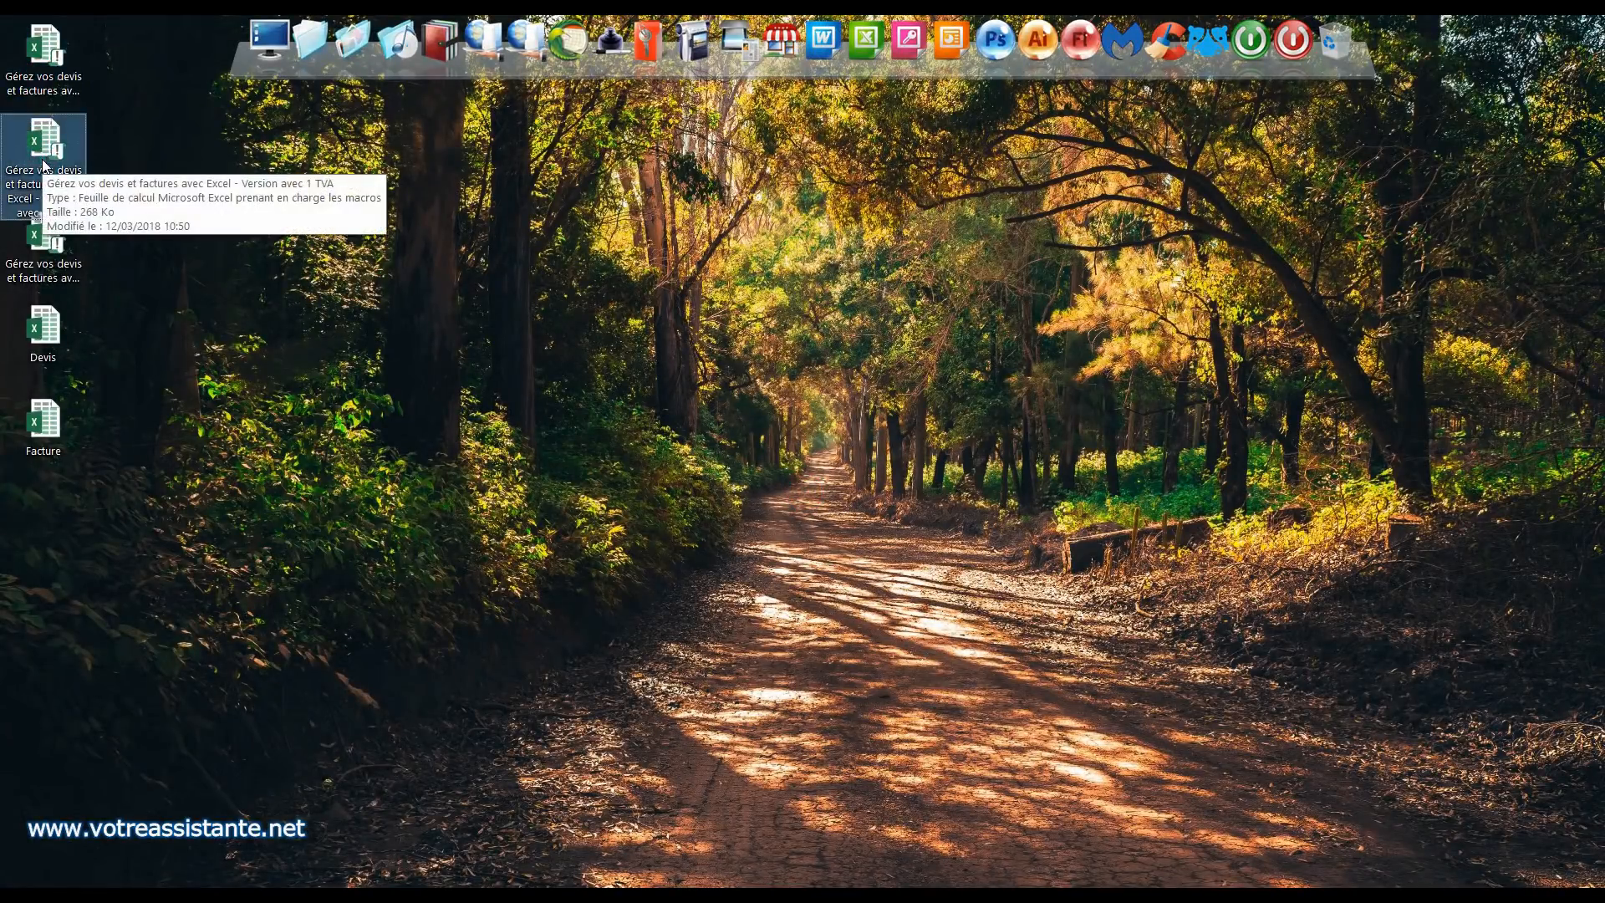
double_click(67, 249)
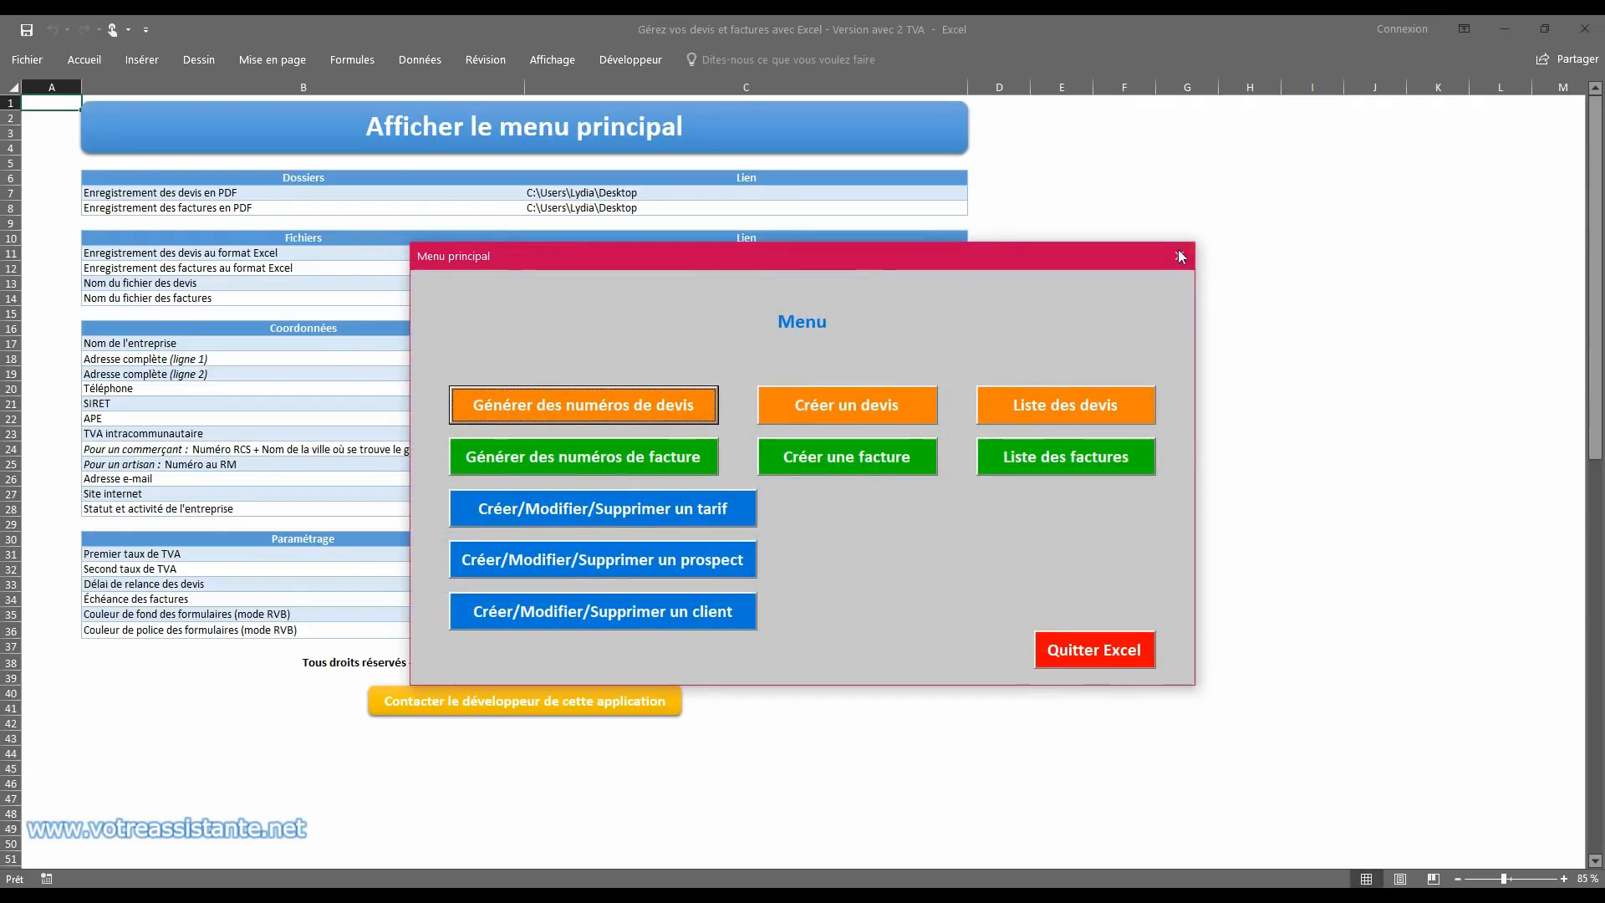
click(1179, 256)
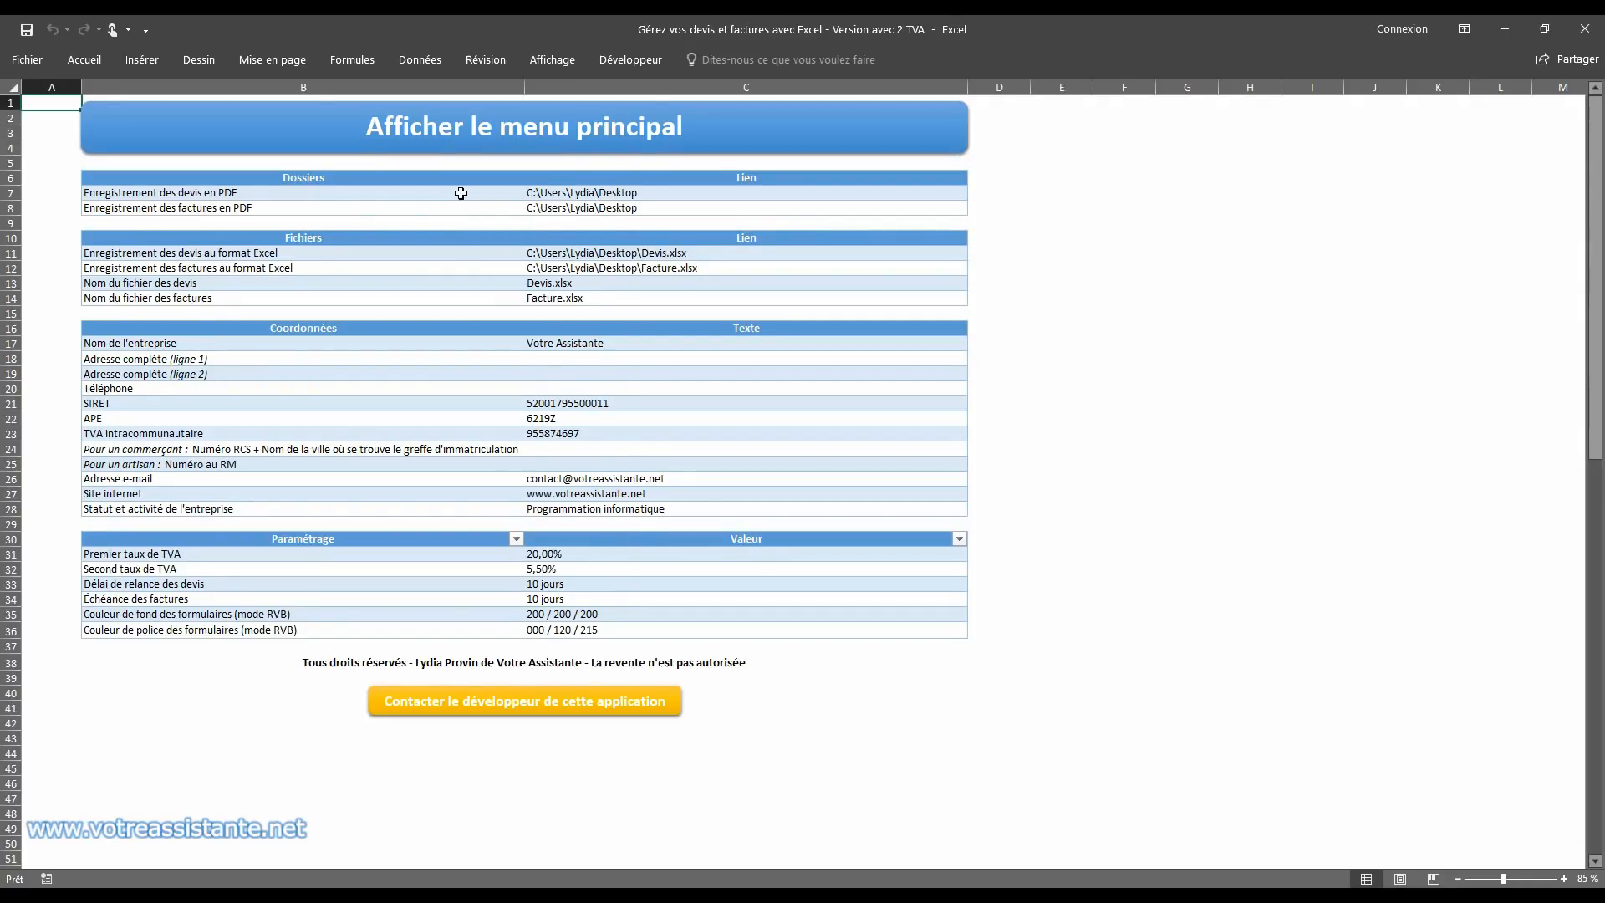
Step: Examine the PDF folder paths for quotes and invoices, and compare them with the desktop behind the workbook
drag(581, 195, 581, 208)
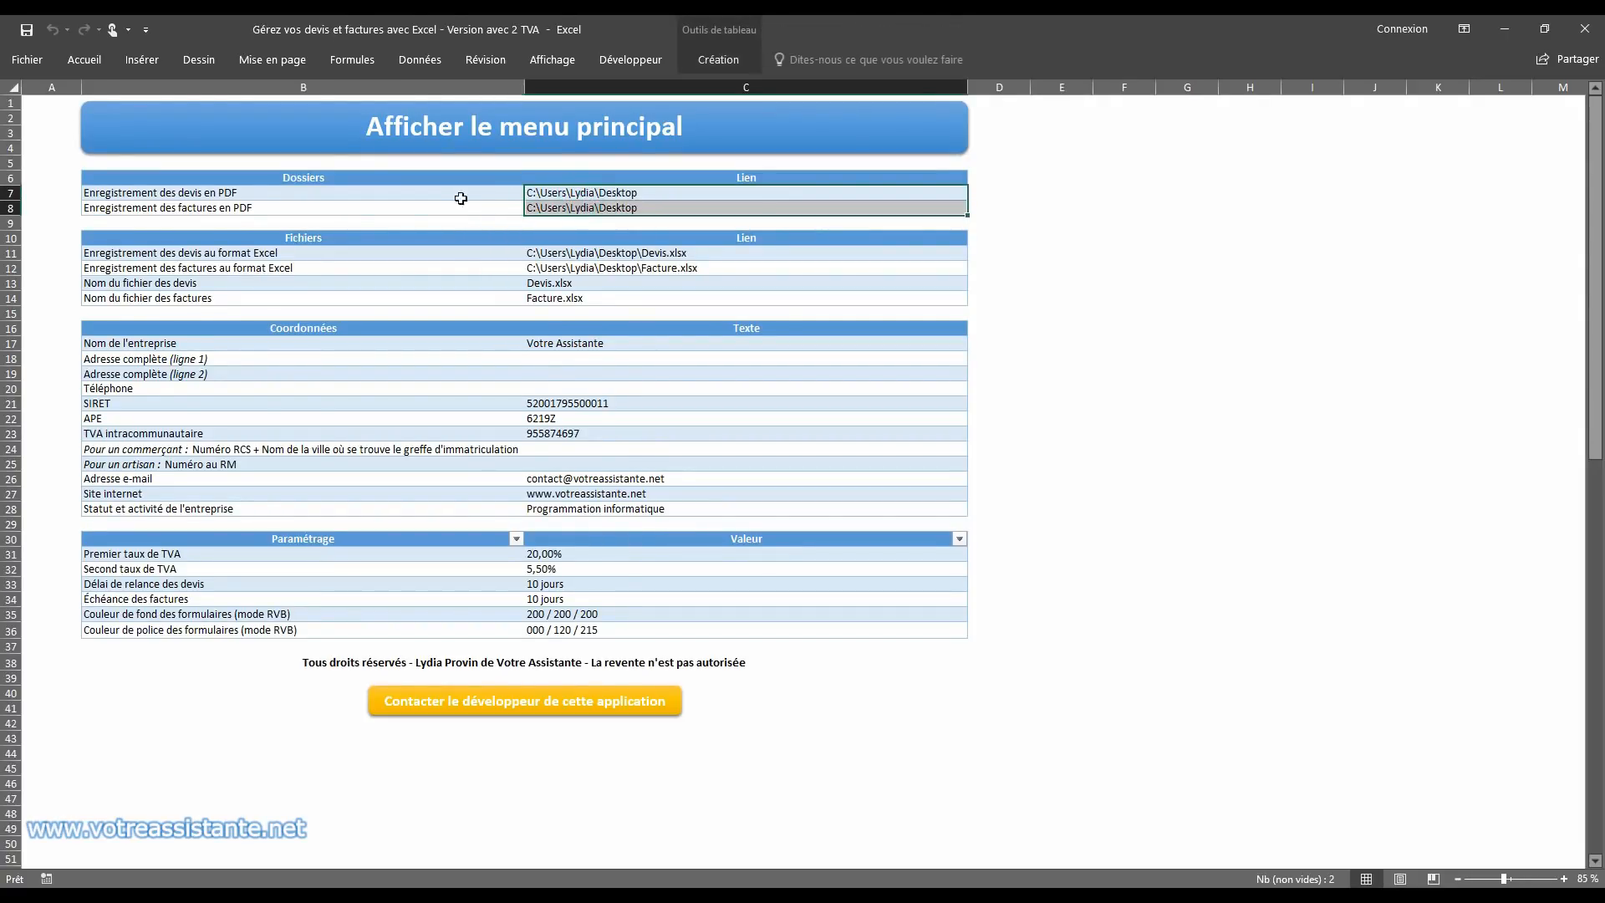
click(589, 193)
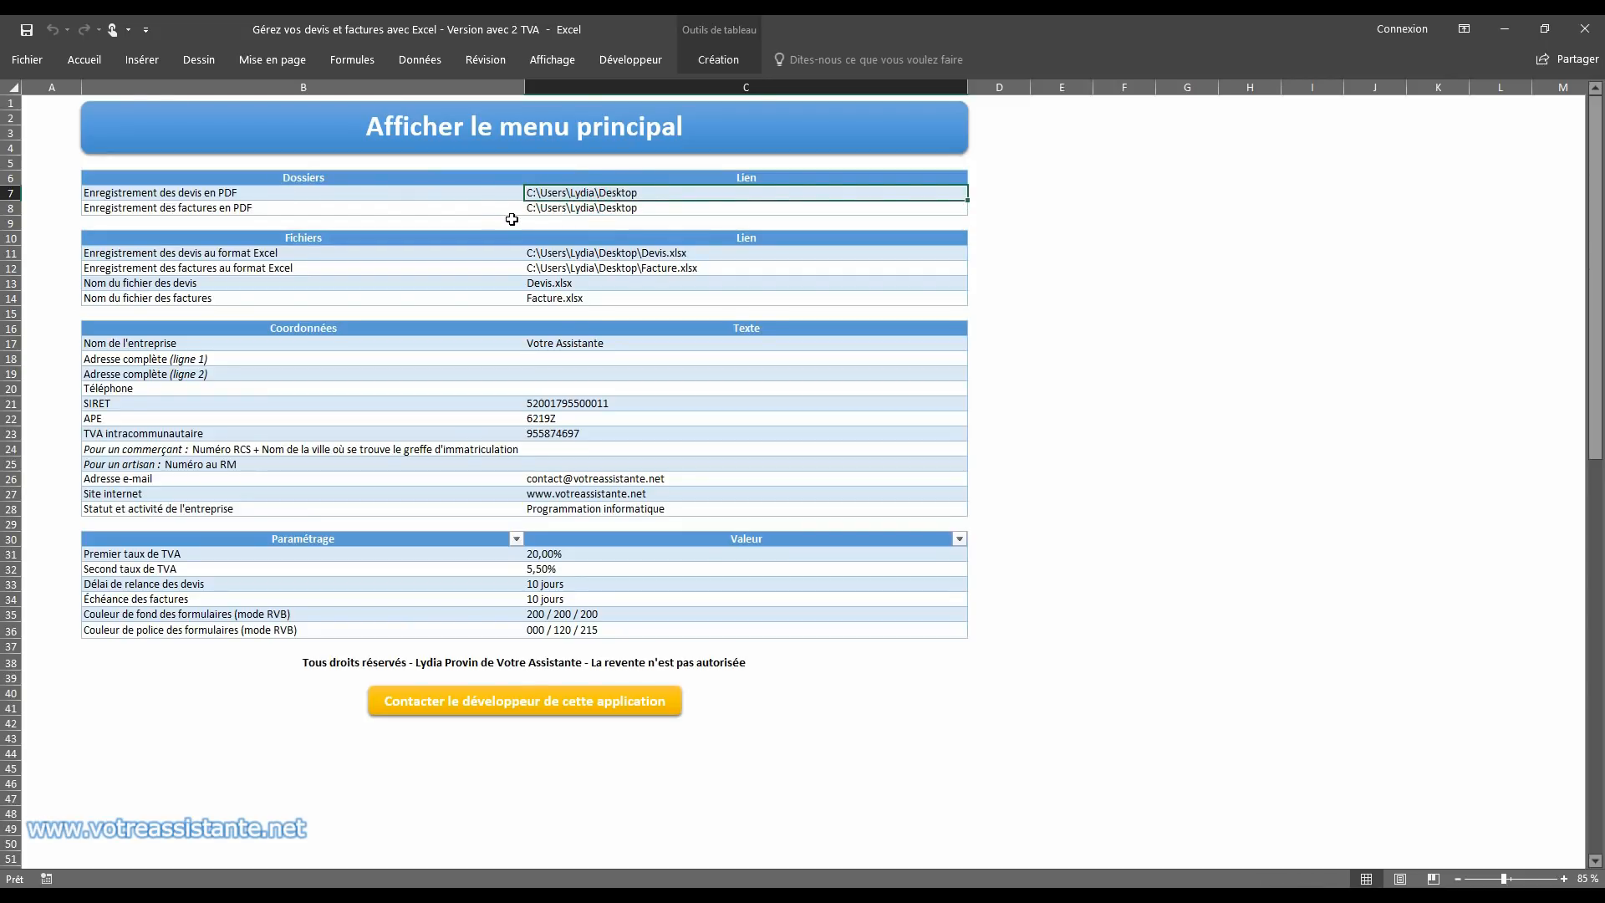
double_click(477, 32)
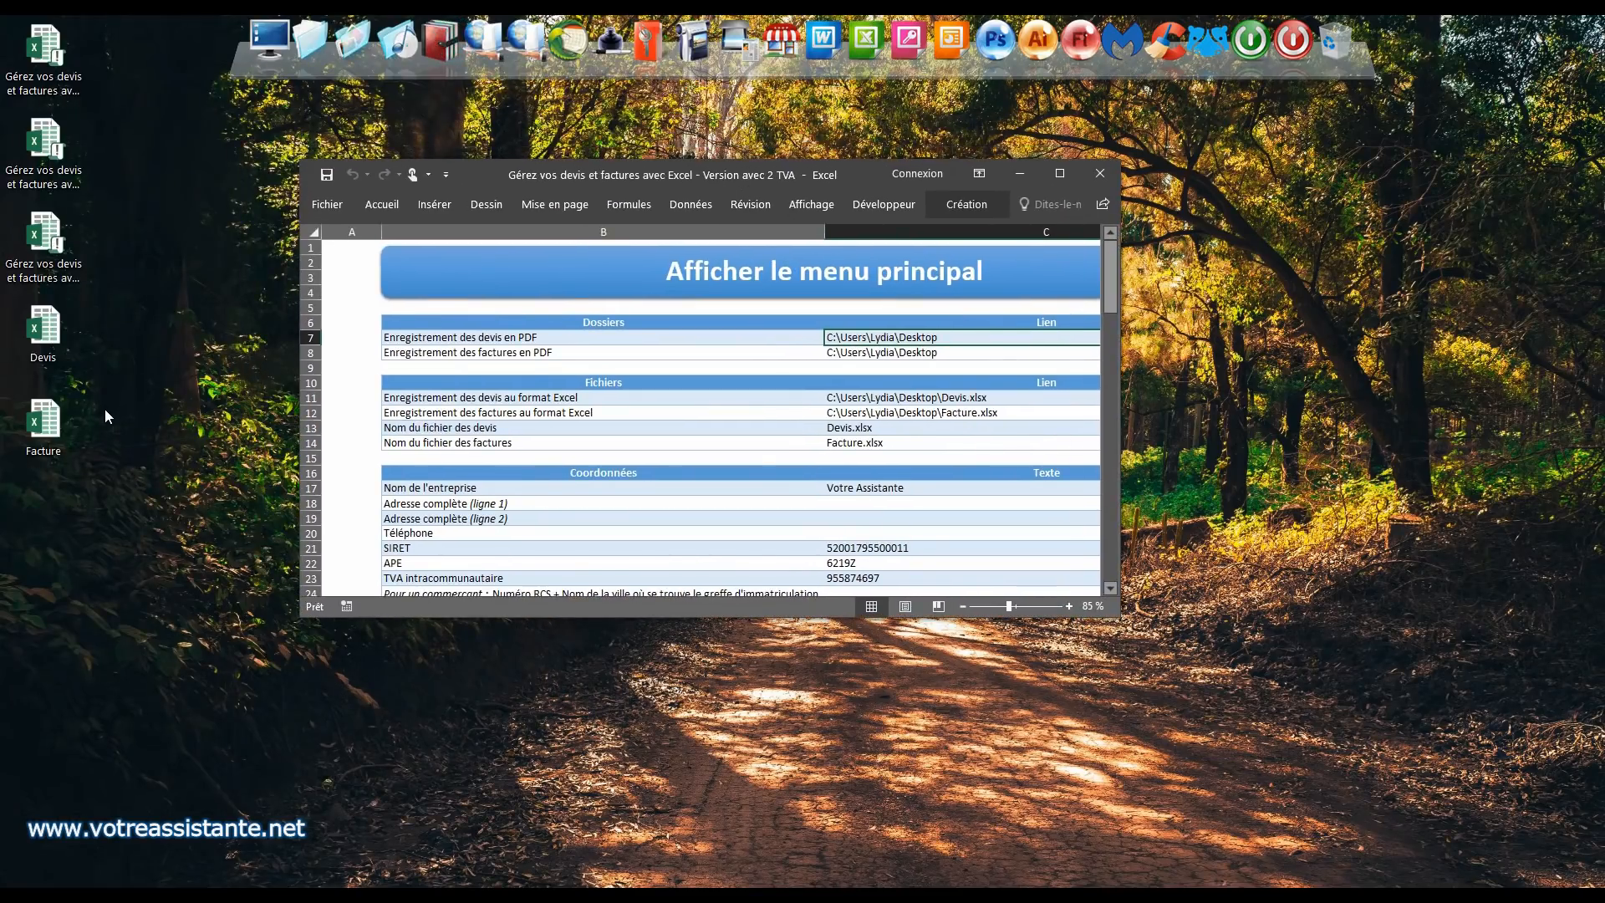
double_click(681, 178)
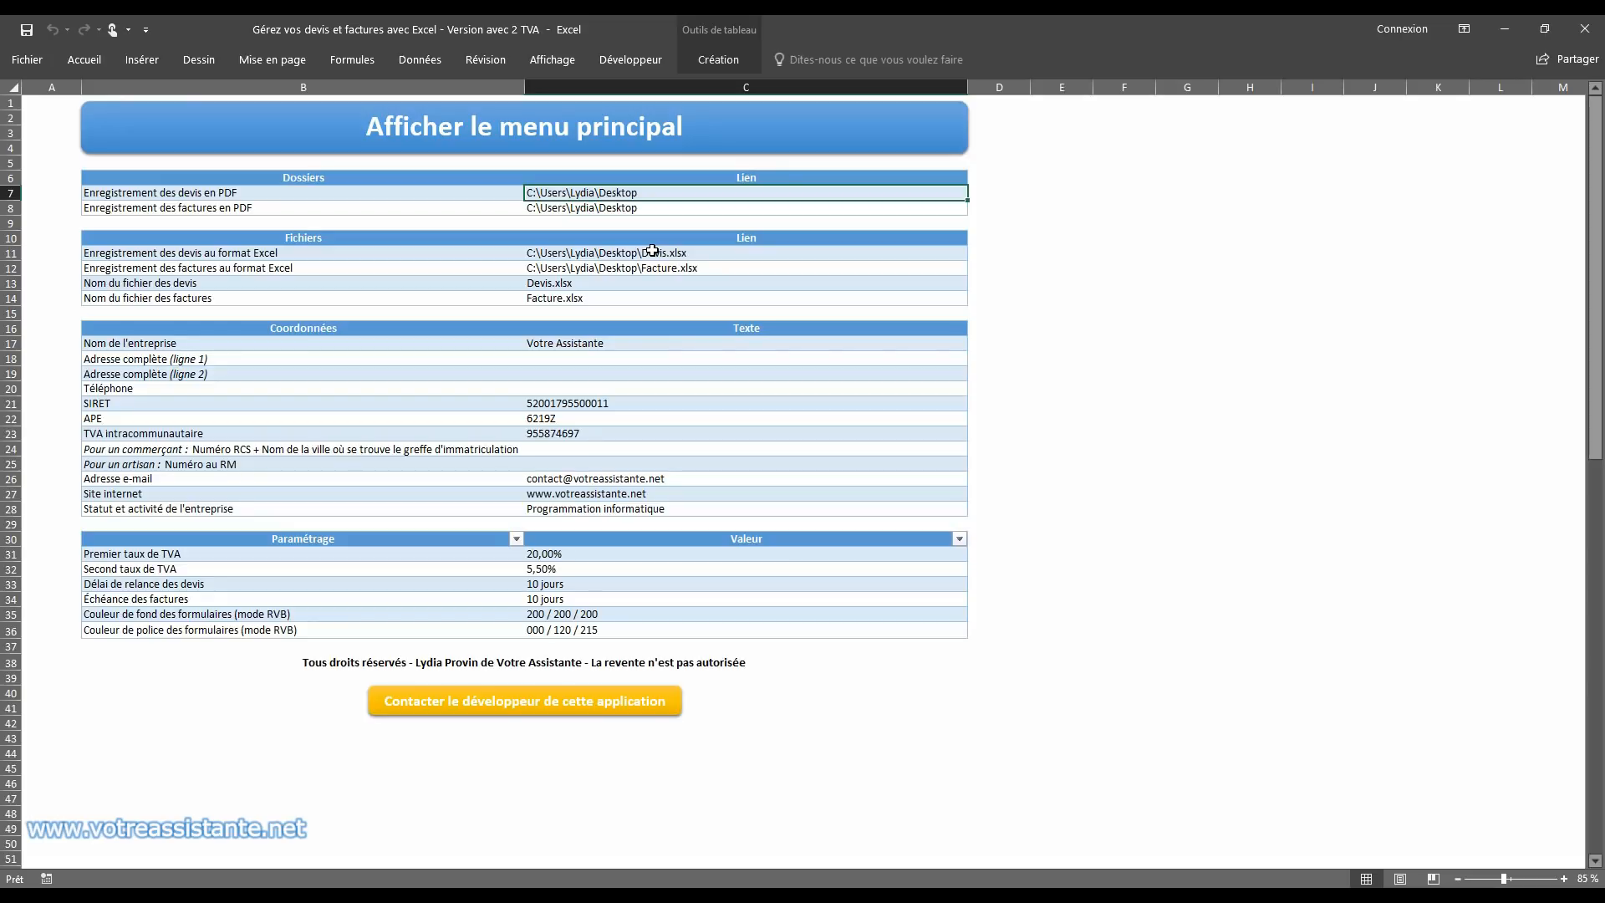
Step: Examine the Excel file paths for quotes and invoices, and look at the Devis workbook before closing it
click(567, 253)
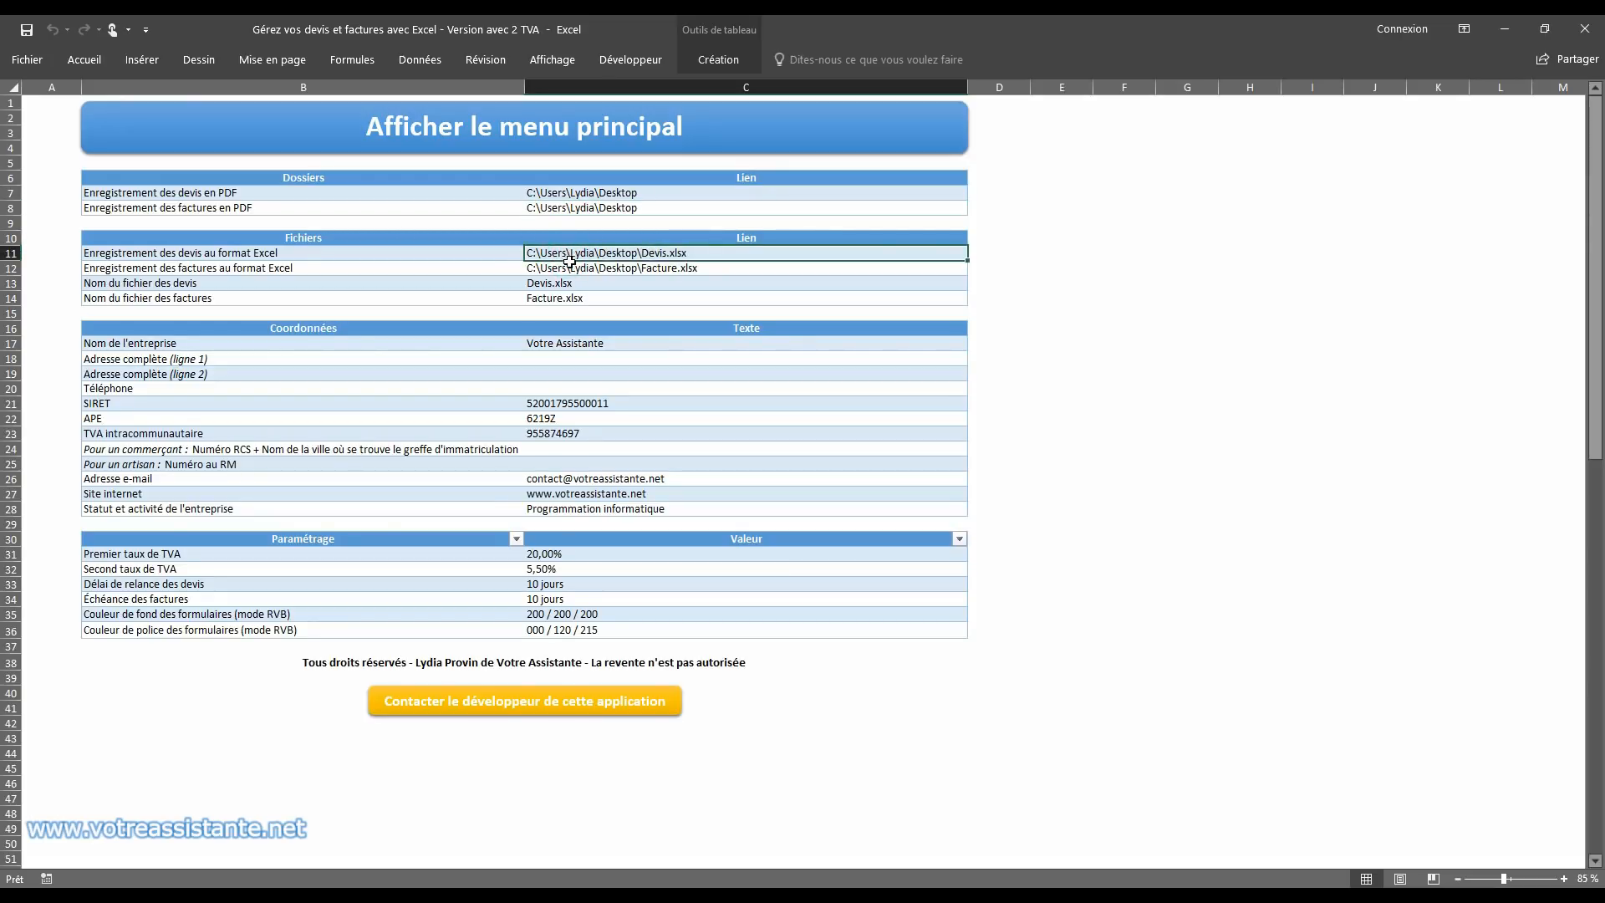
click(571, 269)
drag(436, 21, 807, 189)
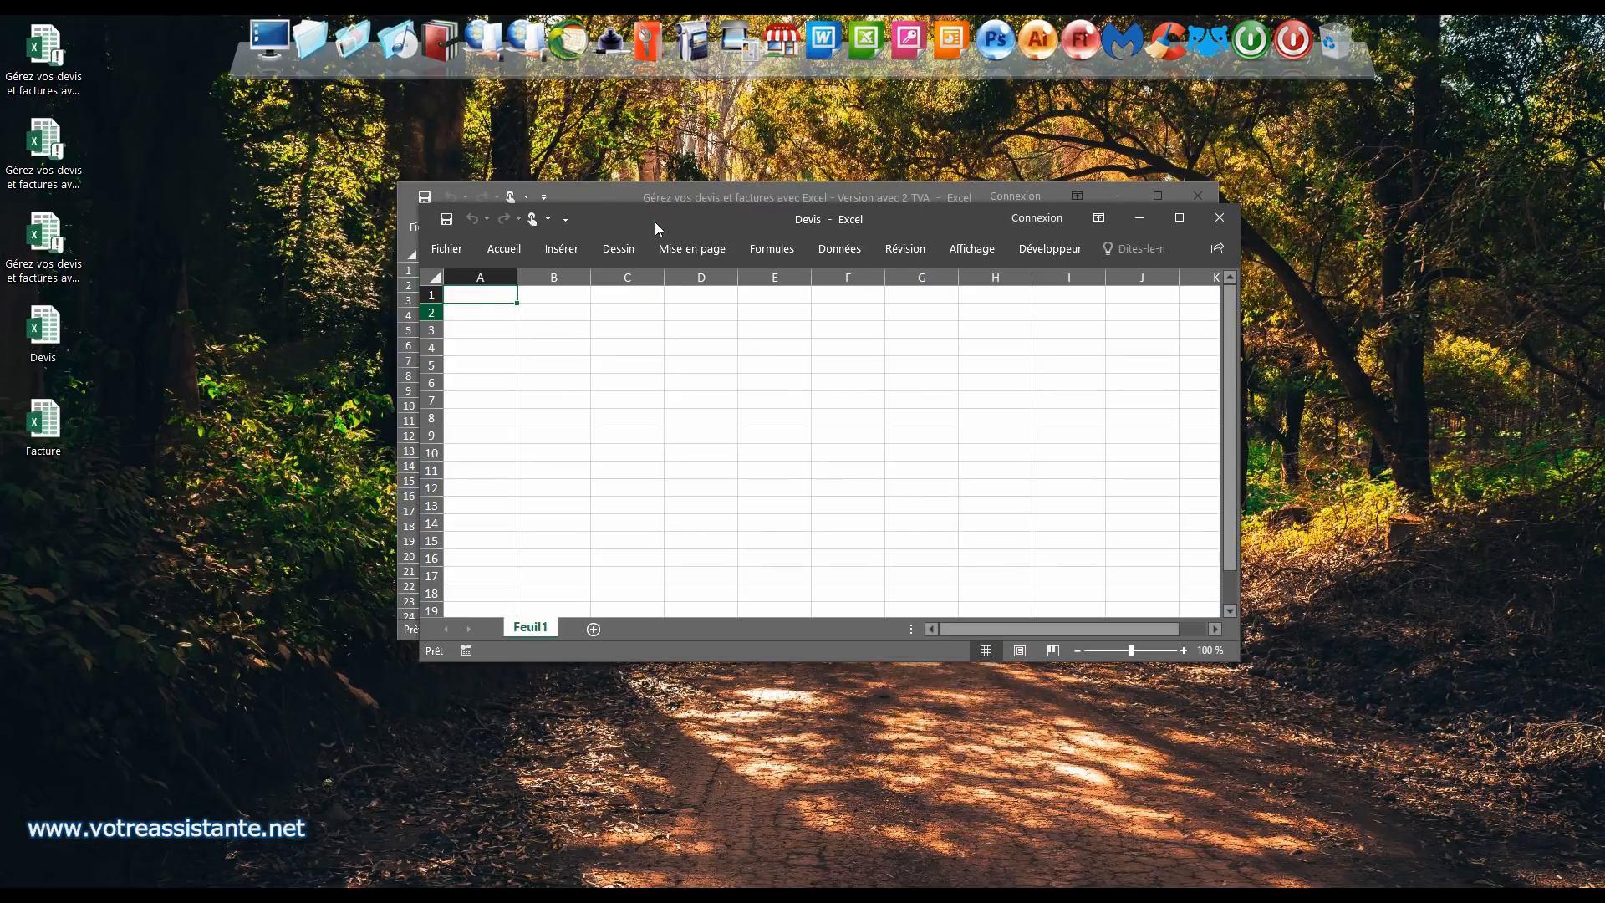
double_click(654, 222)
click(1586, 26)
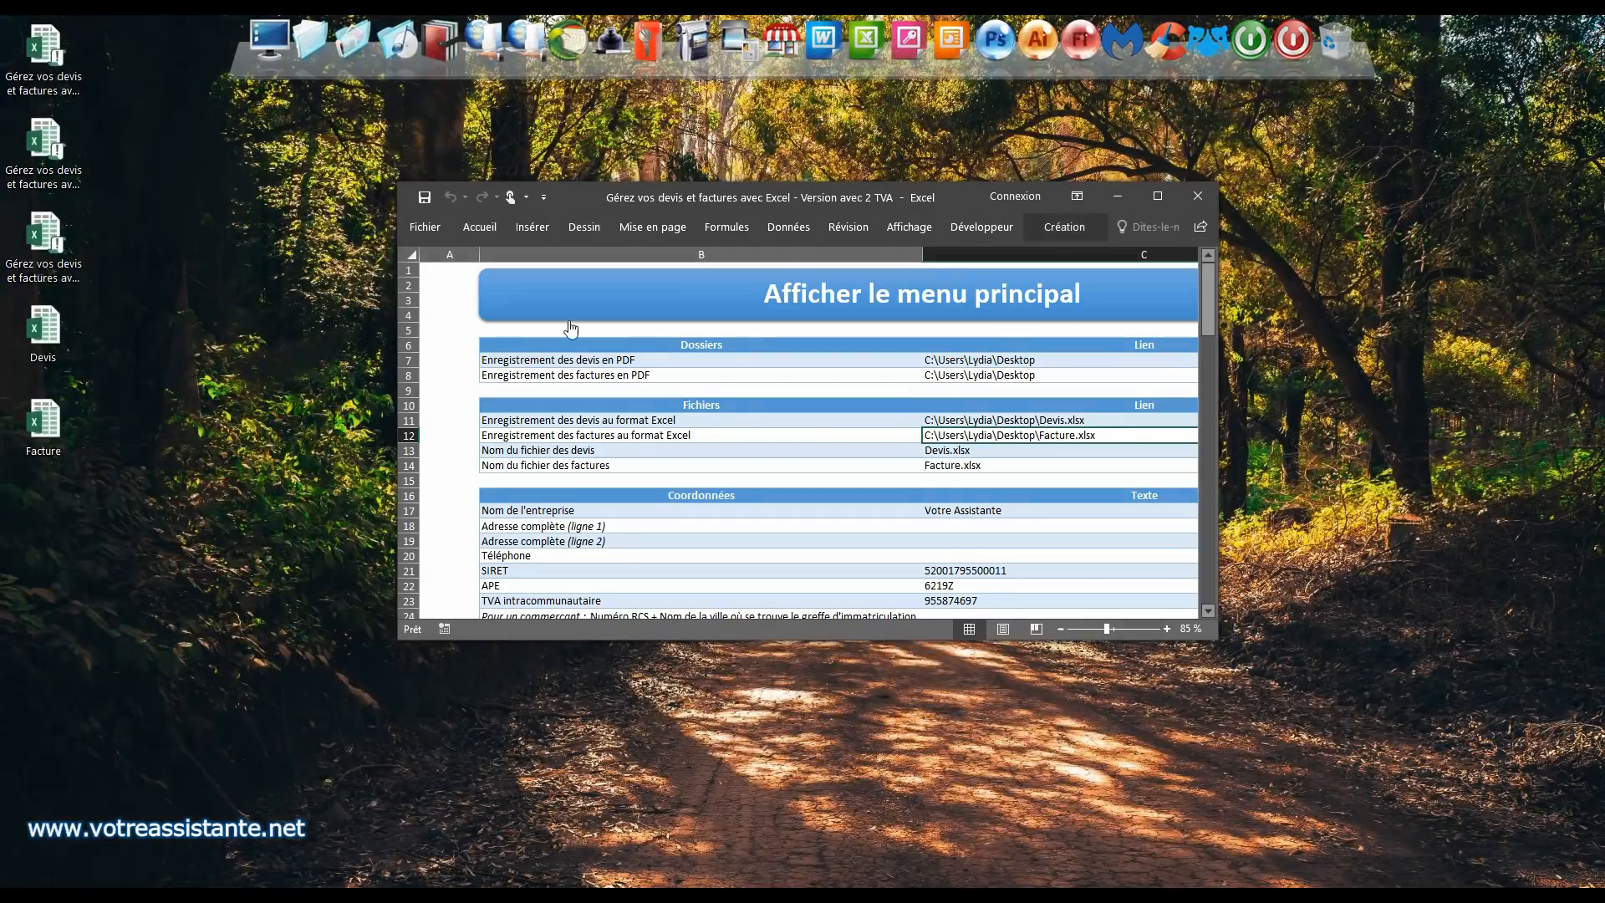
double_click(752, 198)
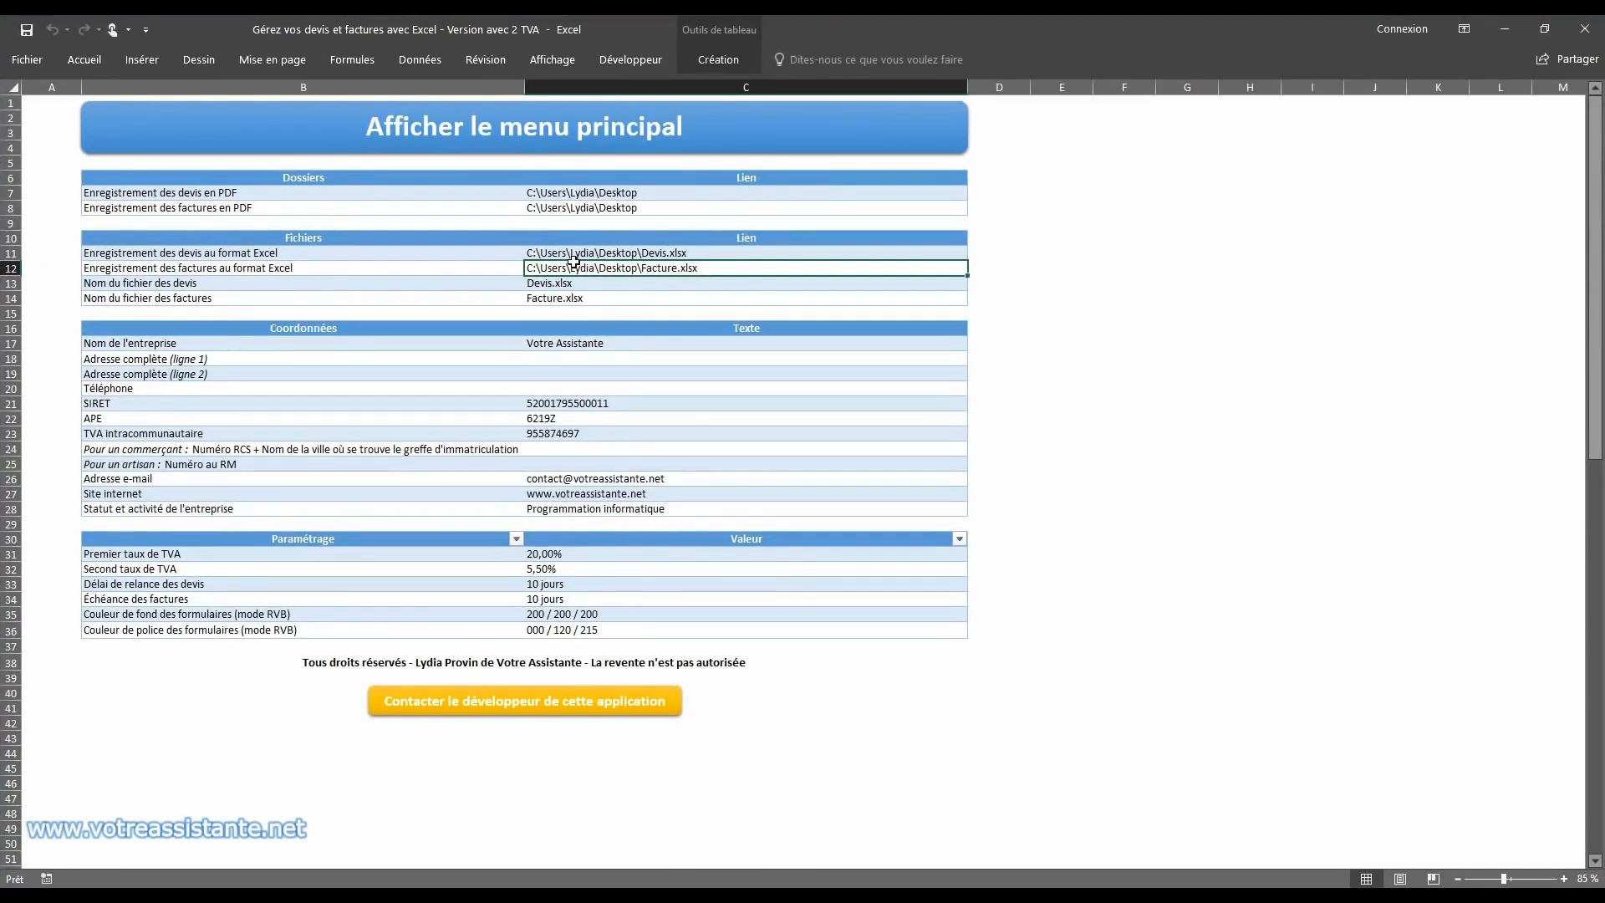
Step: Go through the company details in the Coordonnées table, from the company name to its status and activity
click(568, 343)
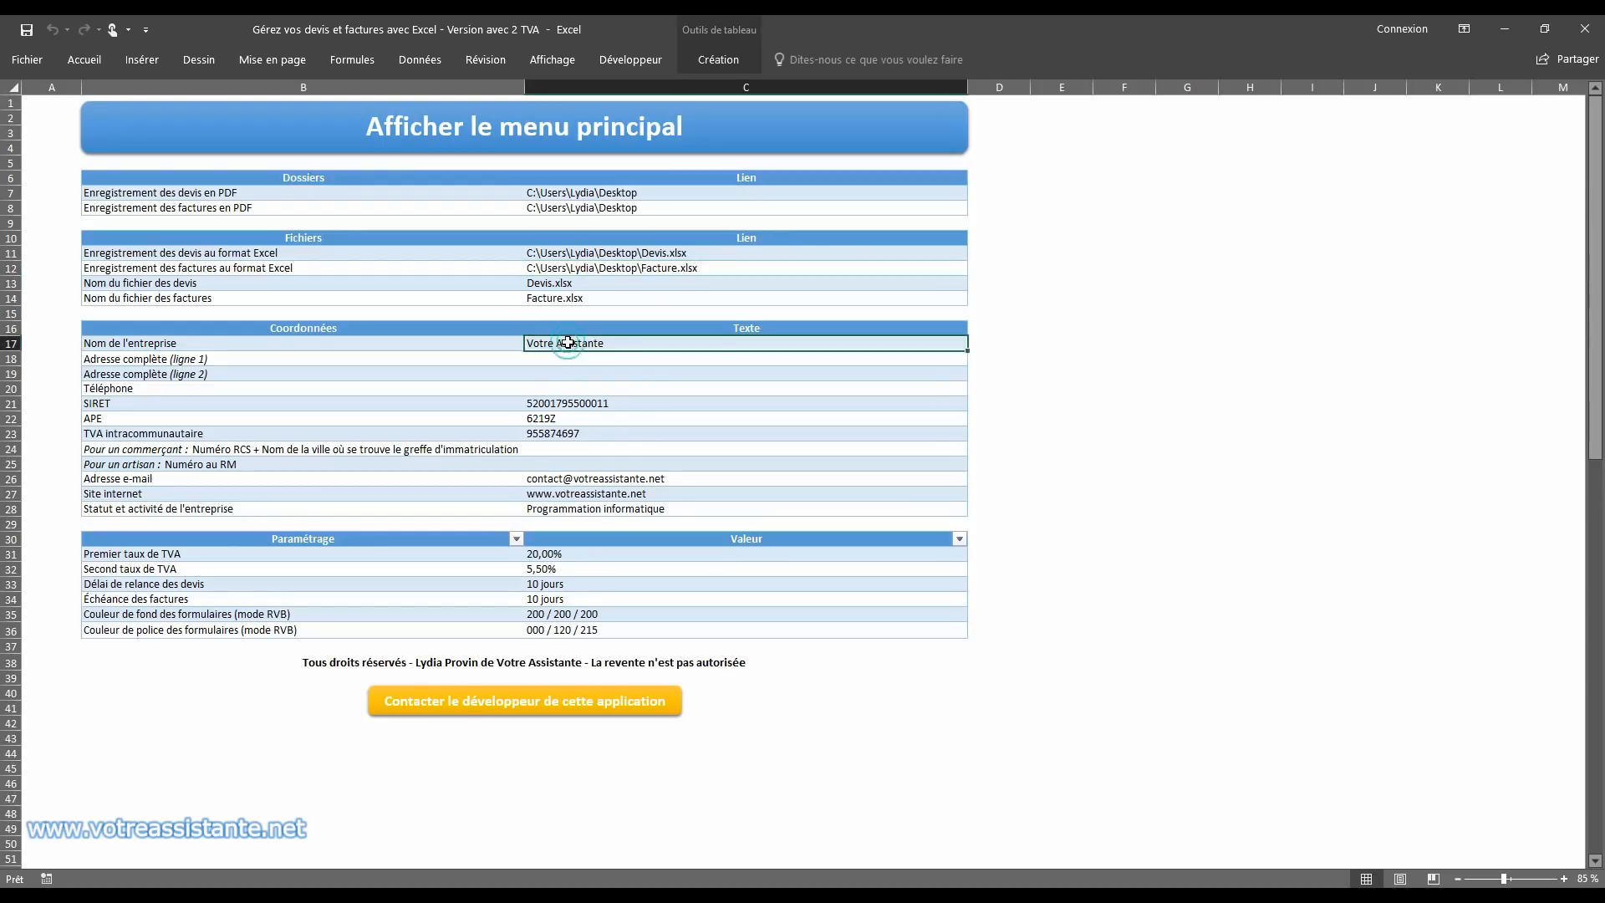
drag(571, 358, 564, 373)
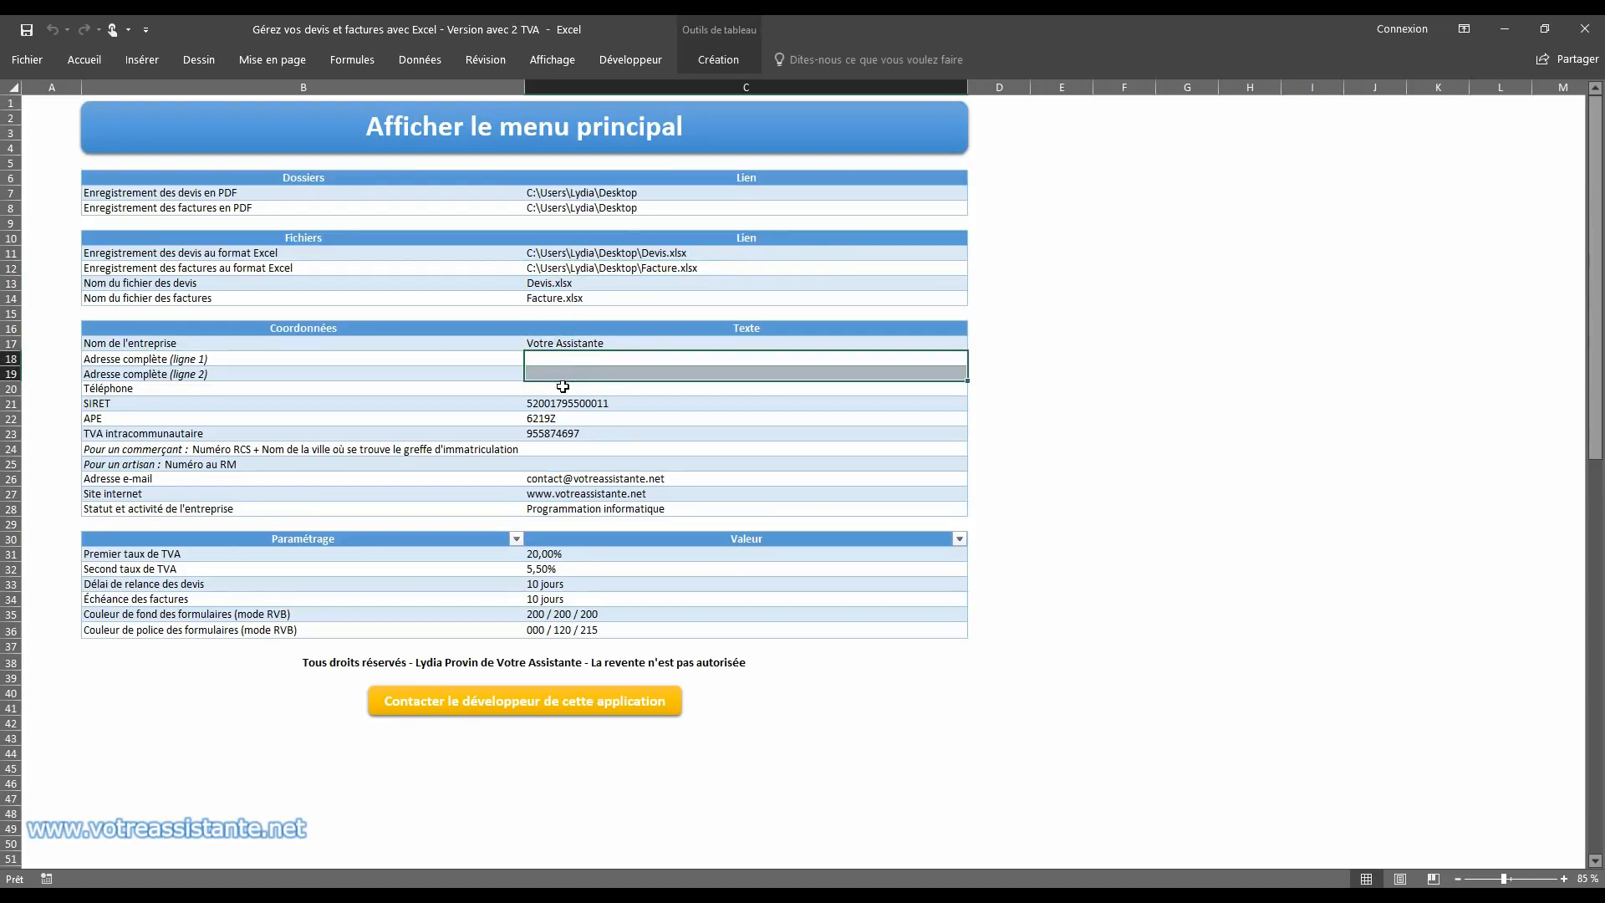
click(562, 387)
click(559, 399)
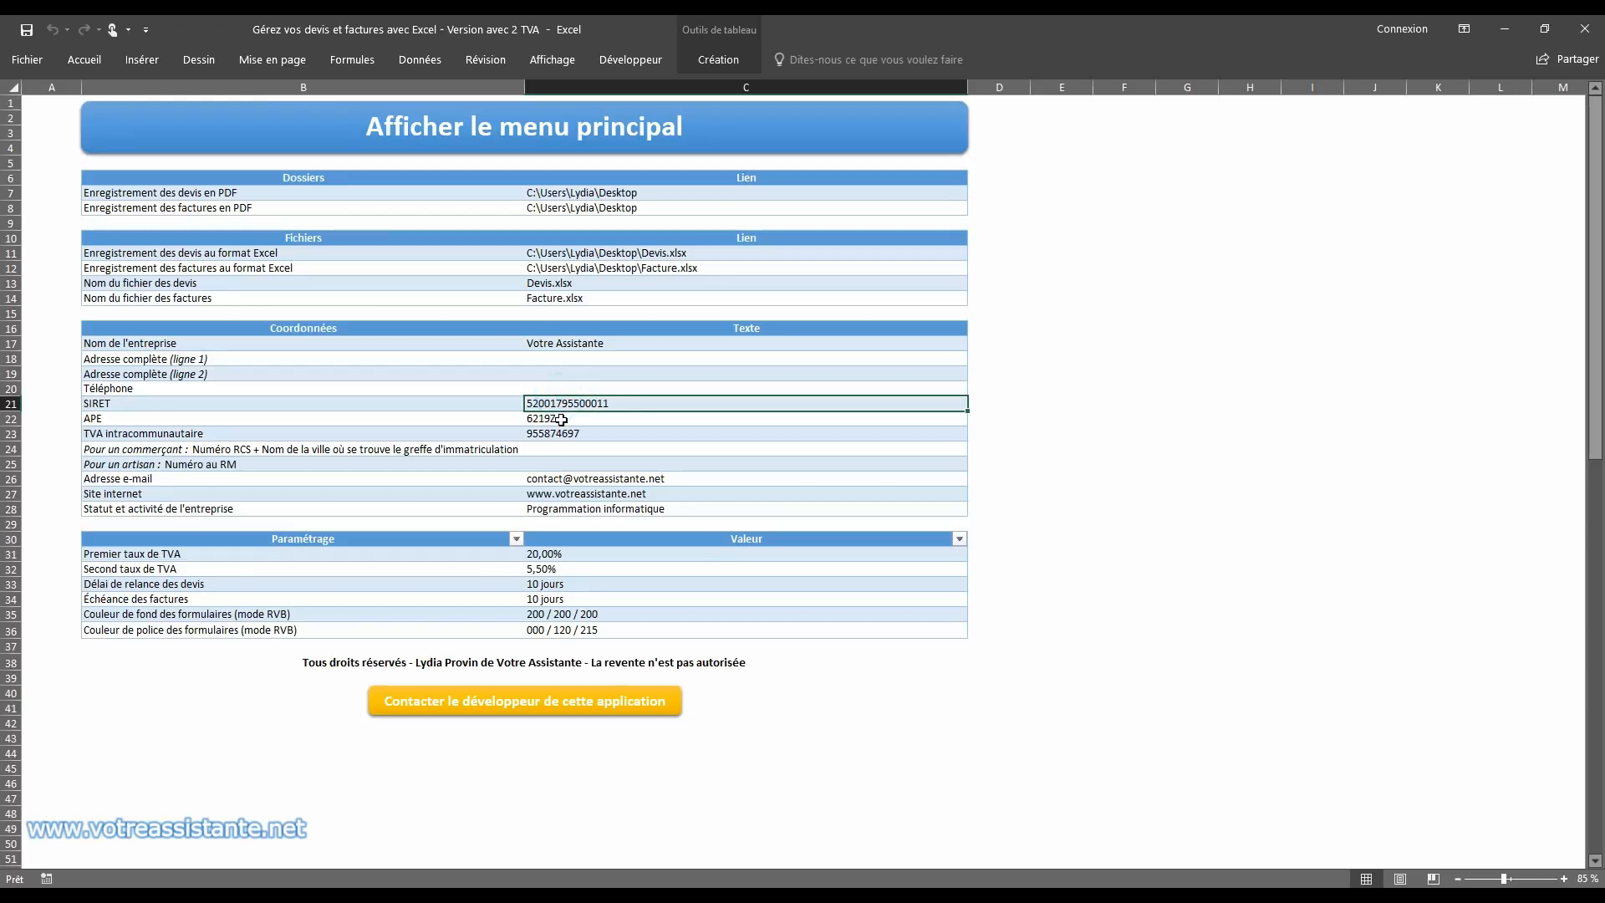
click(558, 417)
click(563, 432)
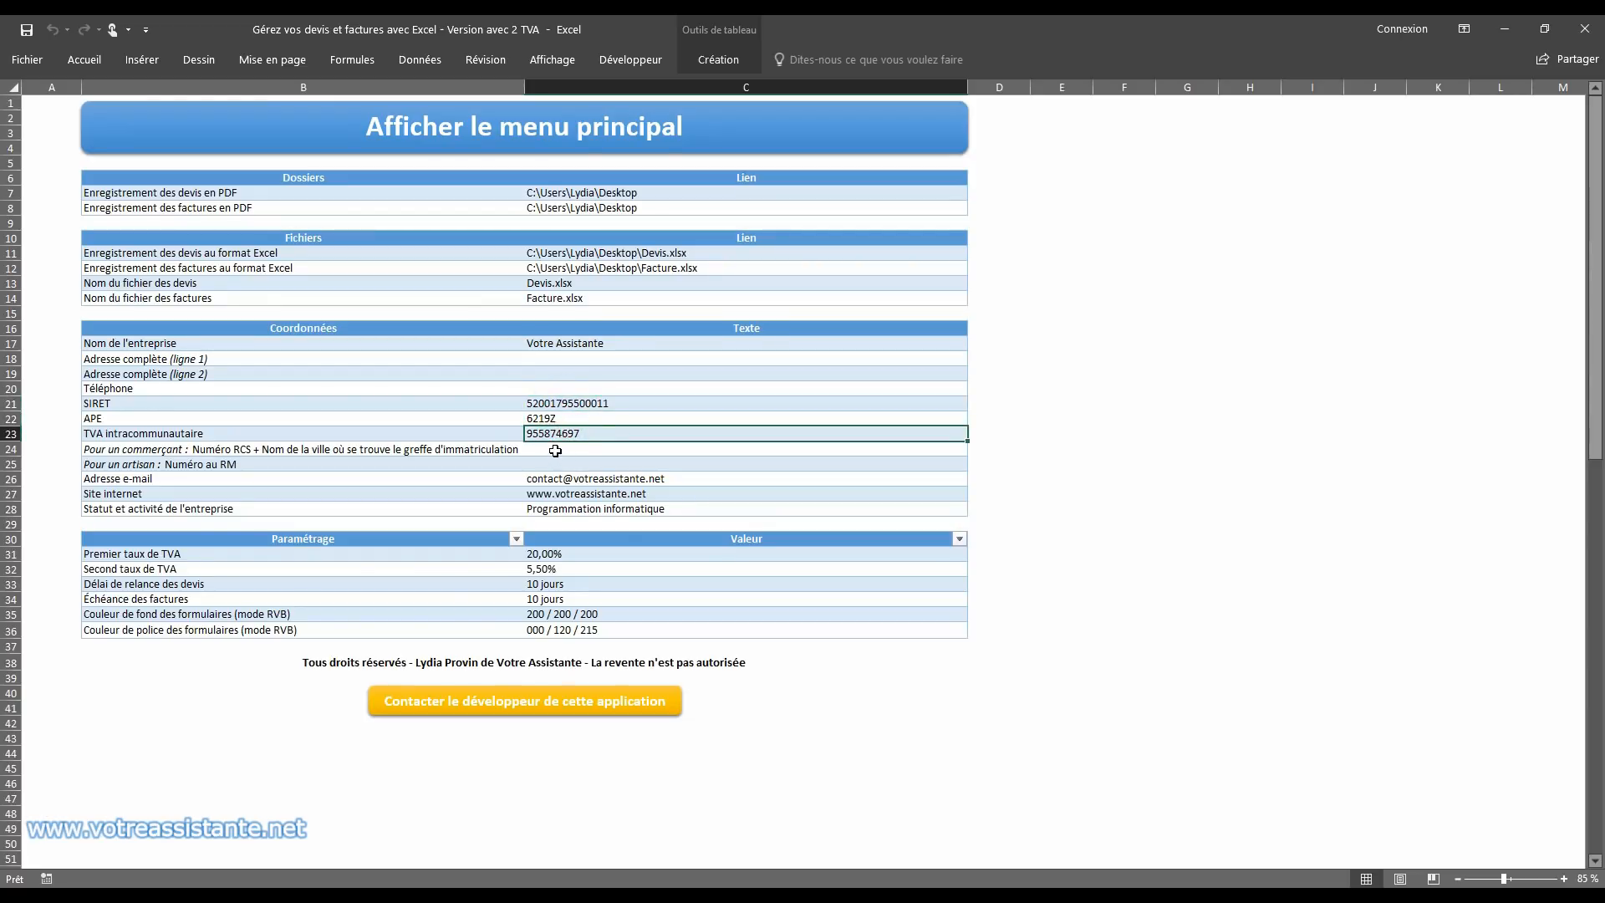
click(557, 451)
click(584, 467)
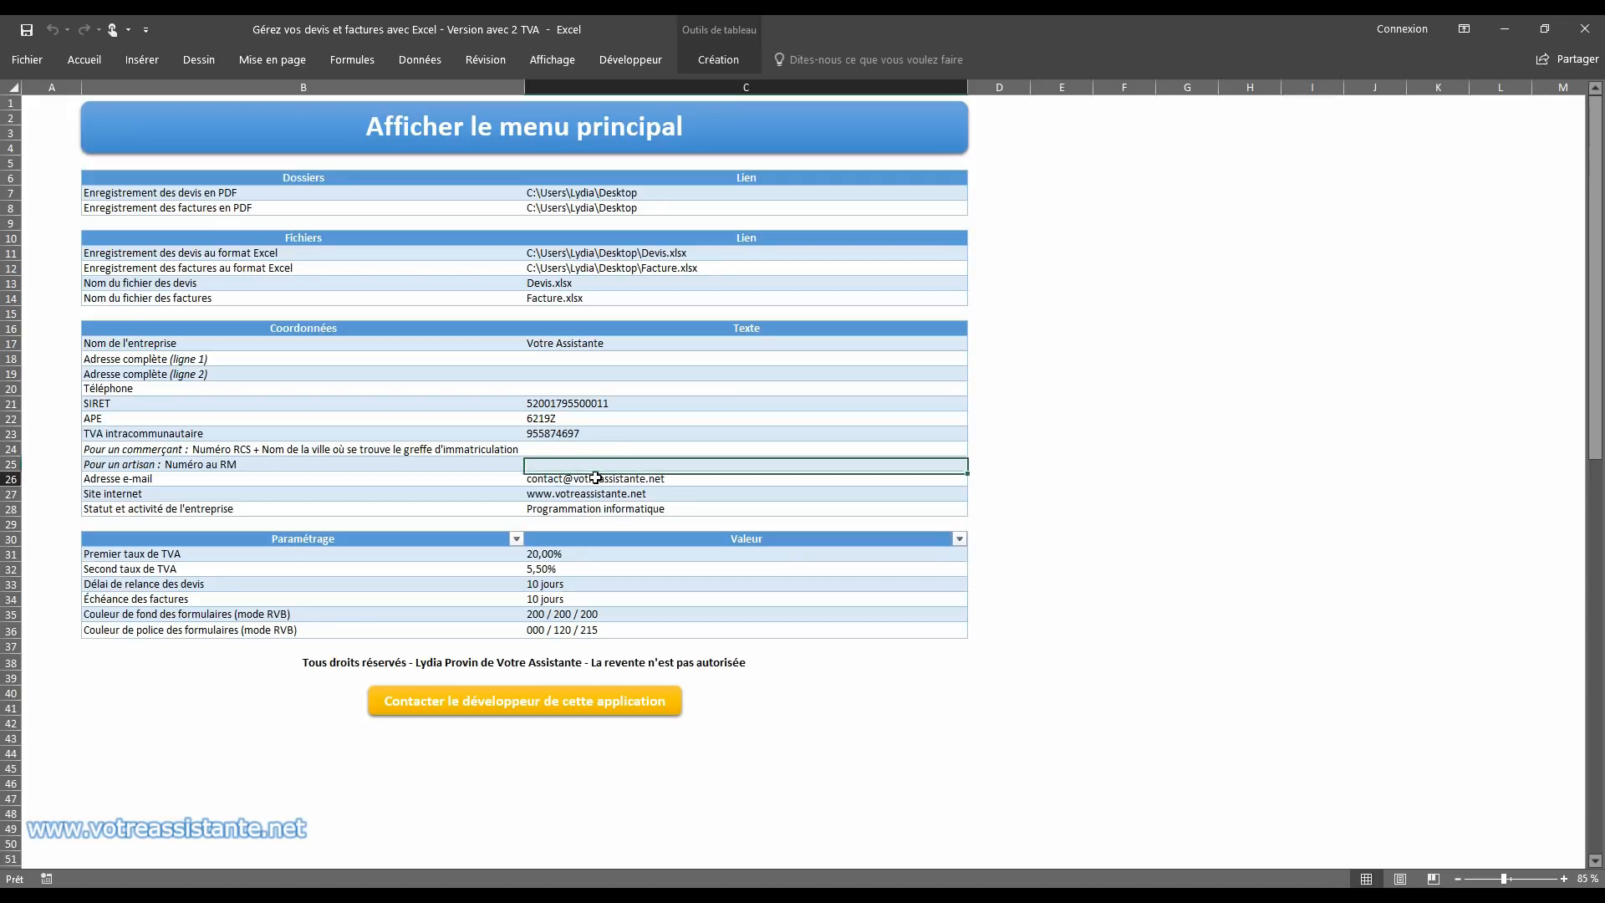
click(591, 480)
click(599, 496)
click(601, 509)
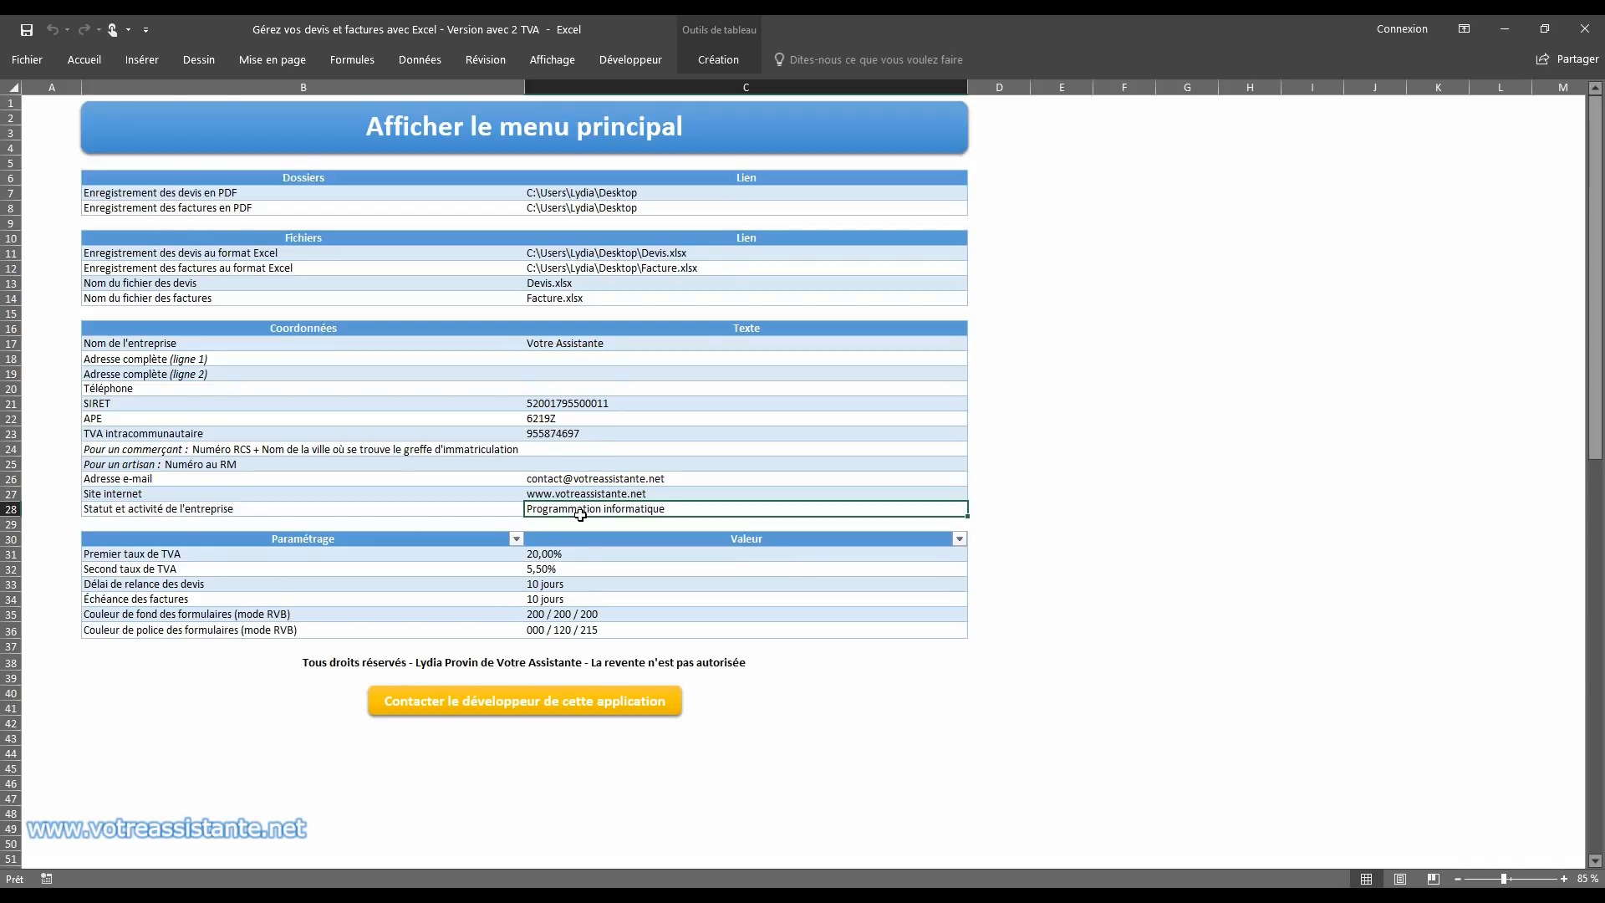
Step: Go through the VAT rates, reminder delay, invoice due term and form colours in Paramétrage, and check the colours on the main menu
click(575, 553)
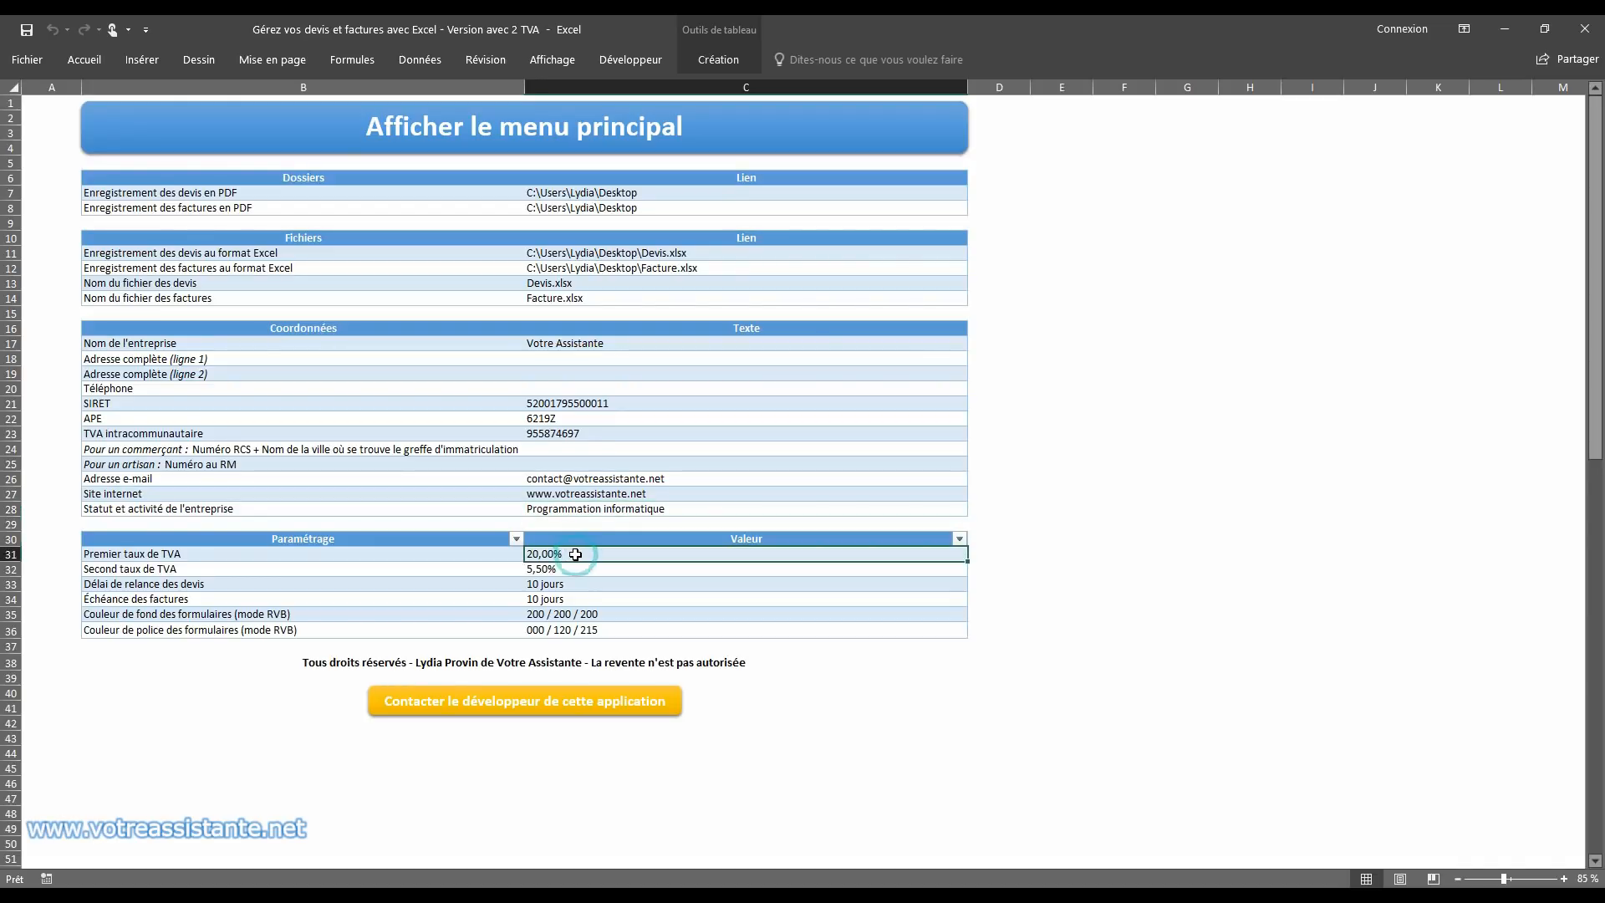
click(573, 567)
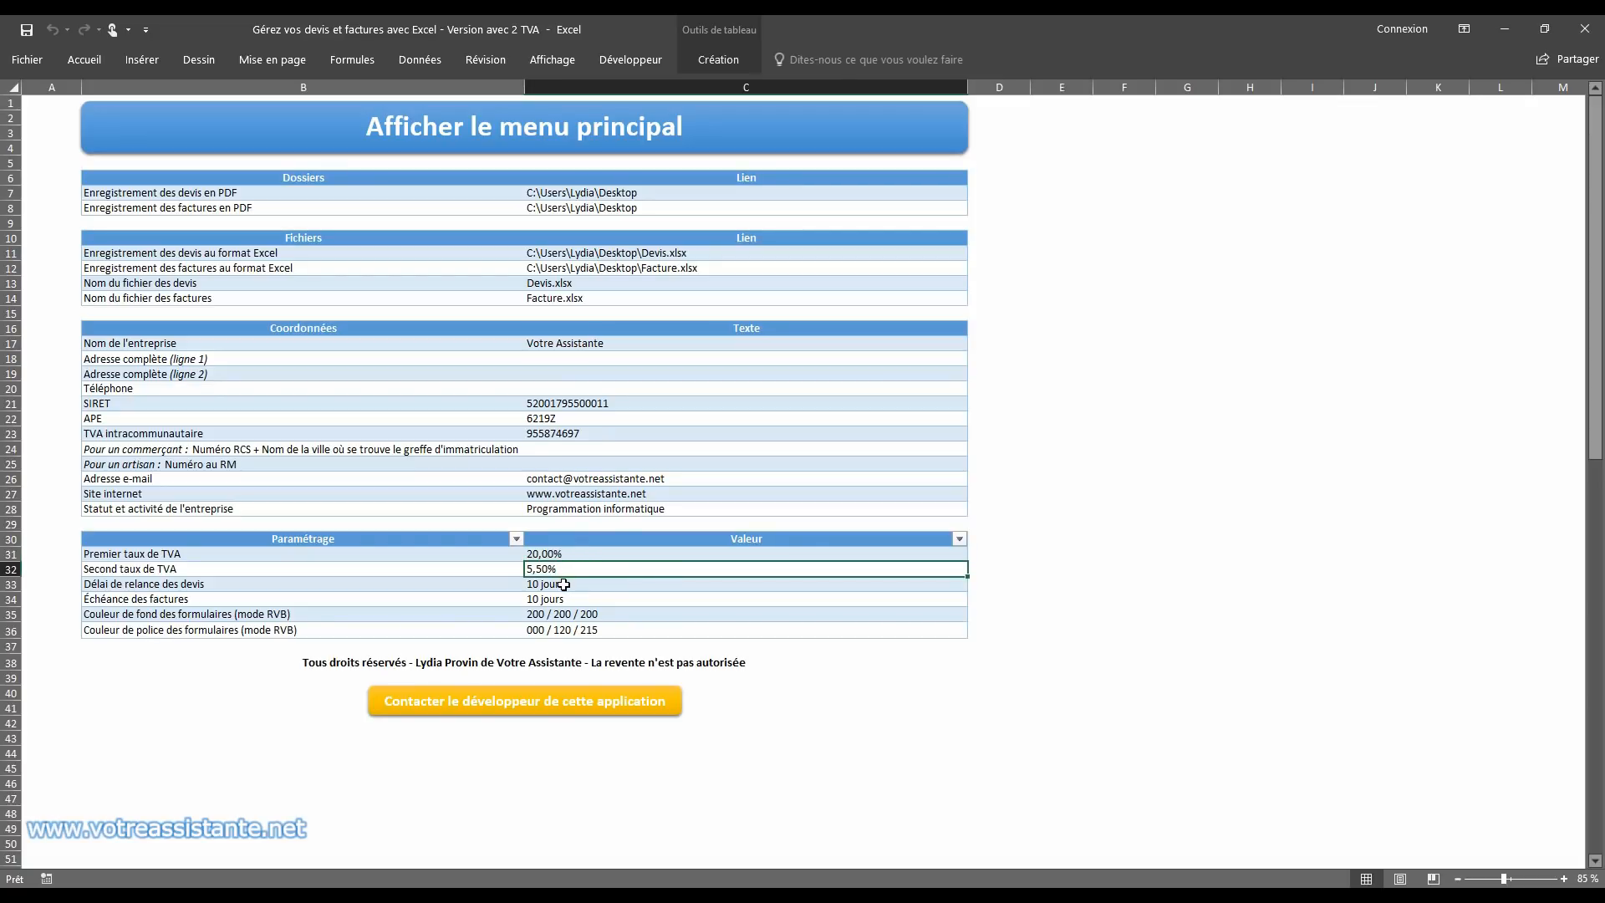
click(565, 584)
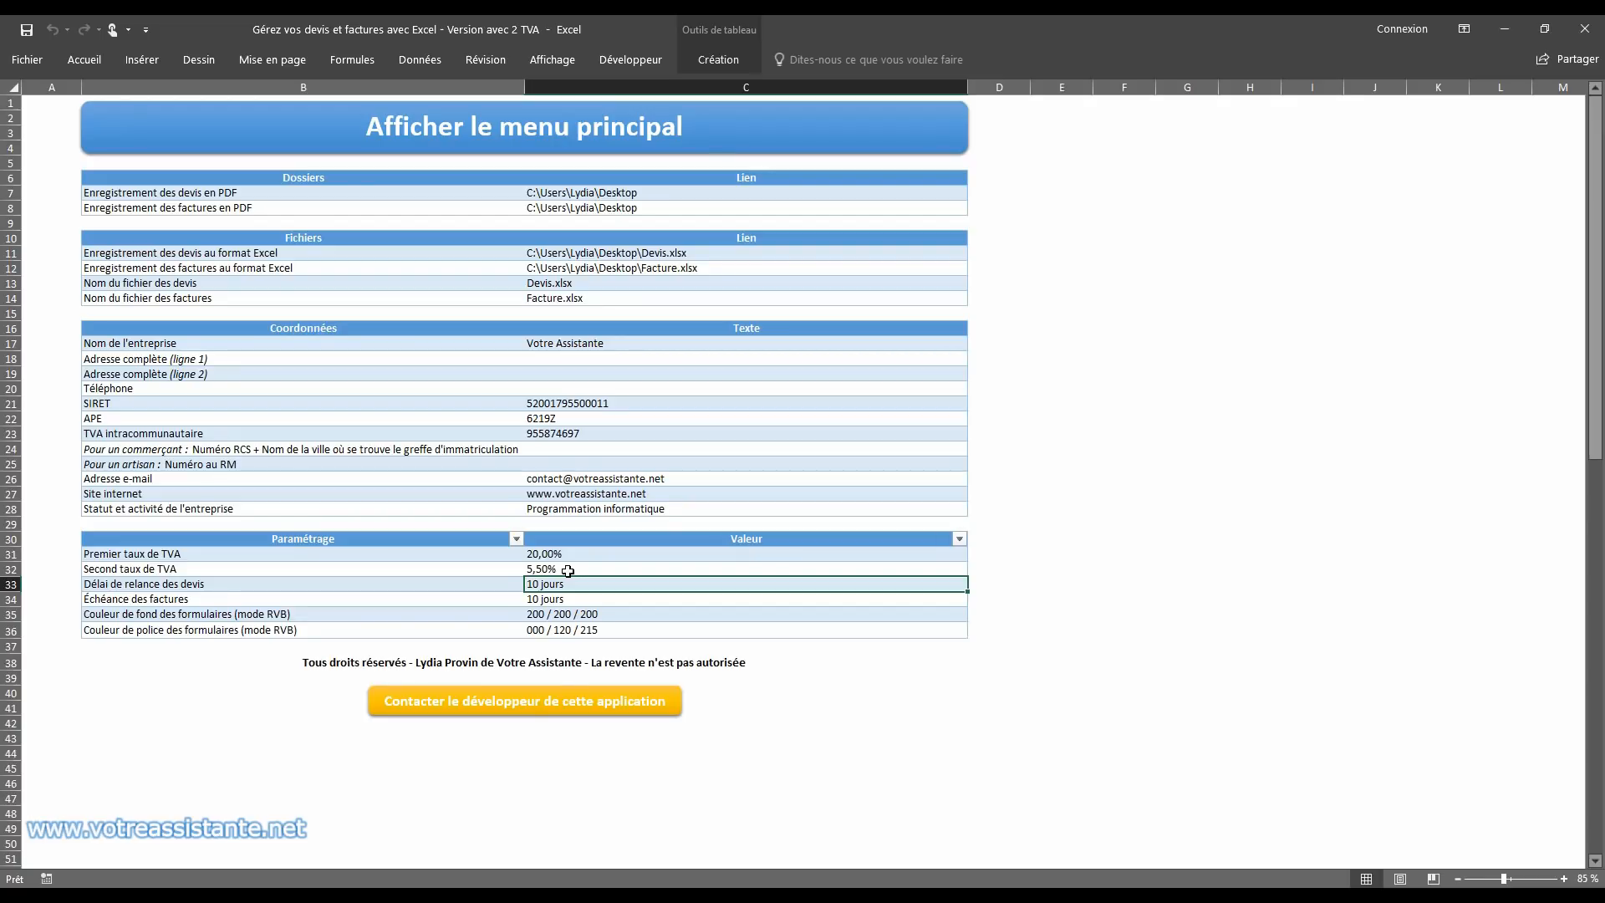
click(579, 597)
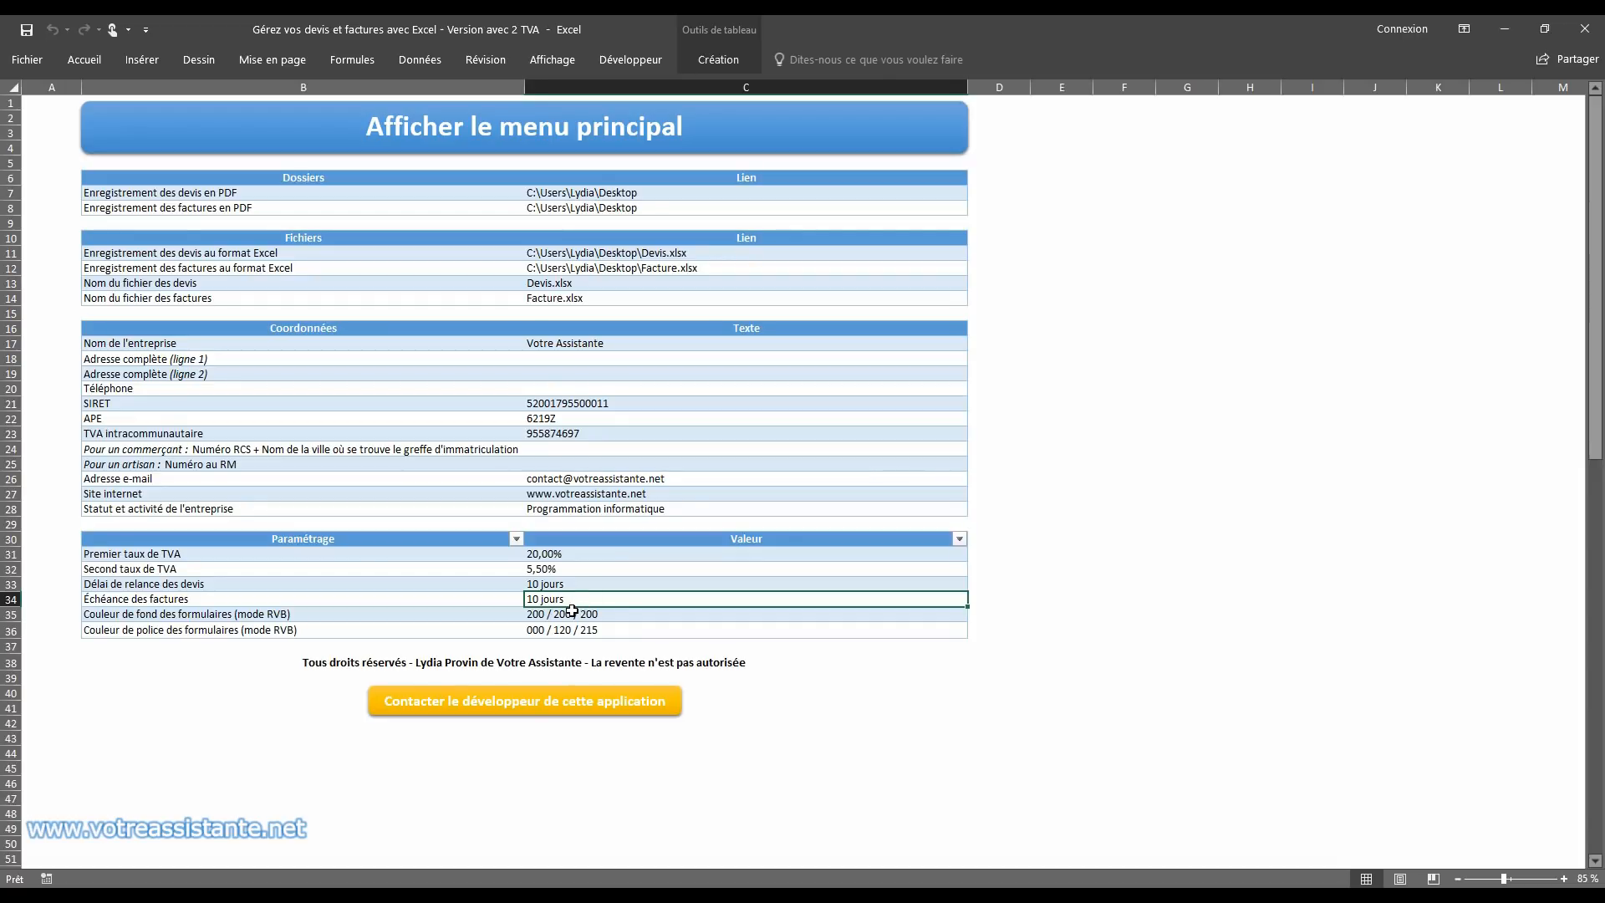
click(572, 612)
click(577, 629)
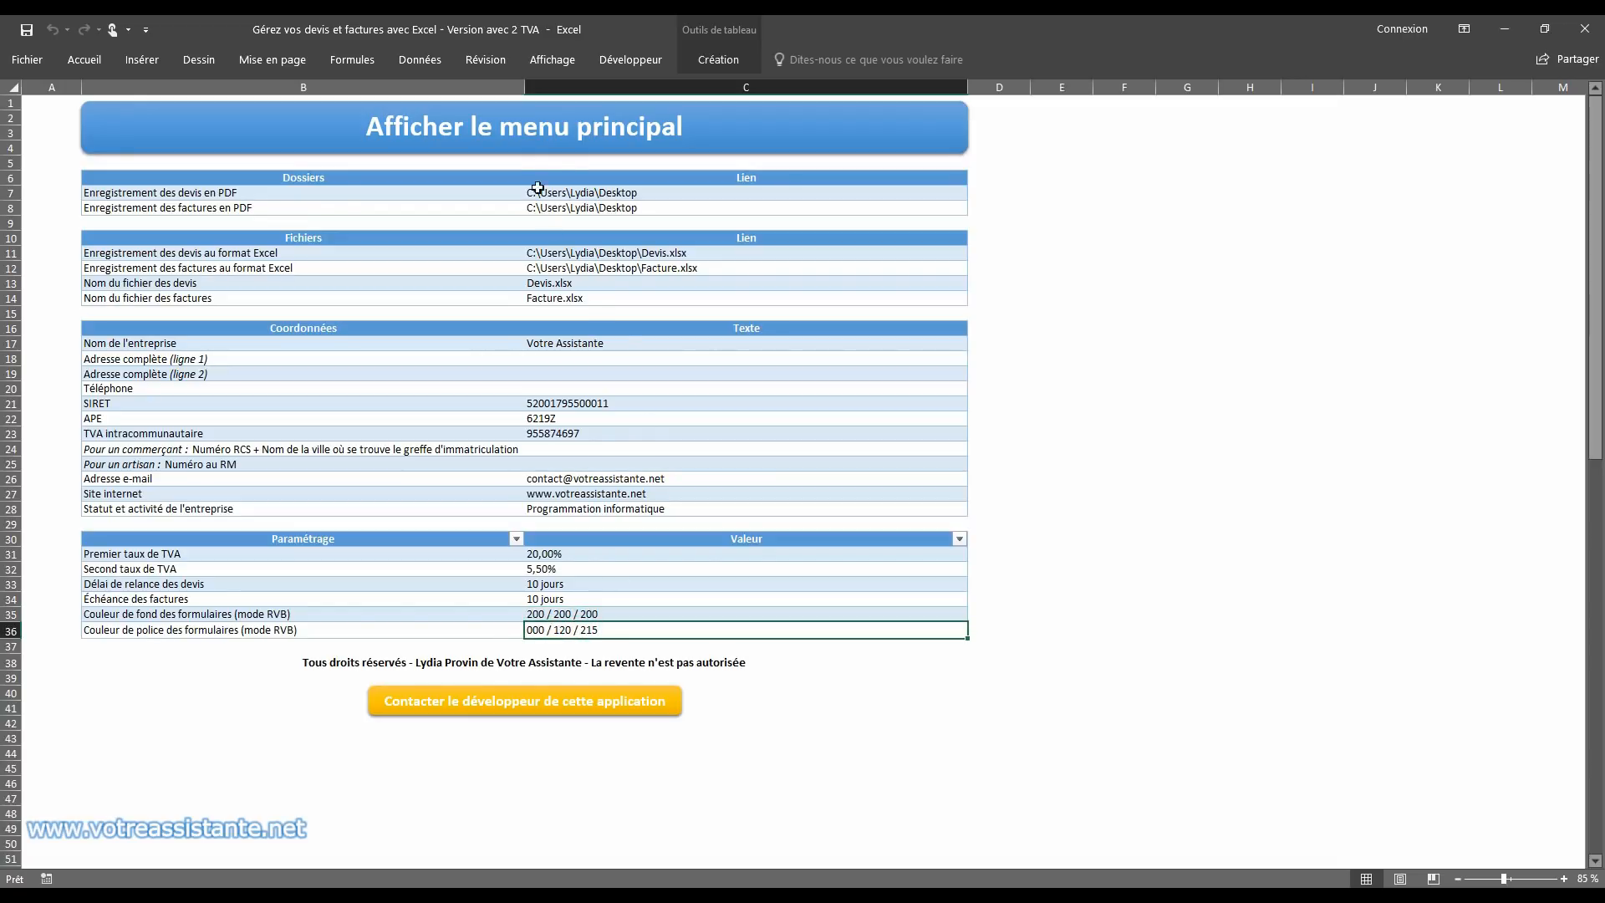
click(543, 147)
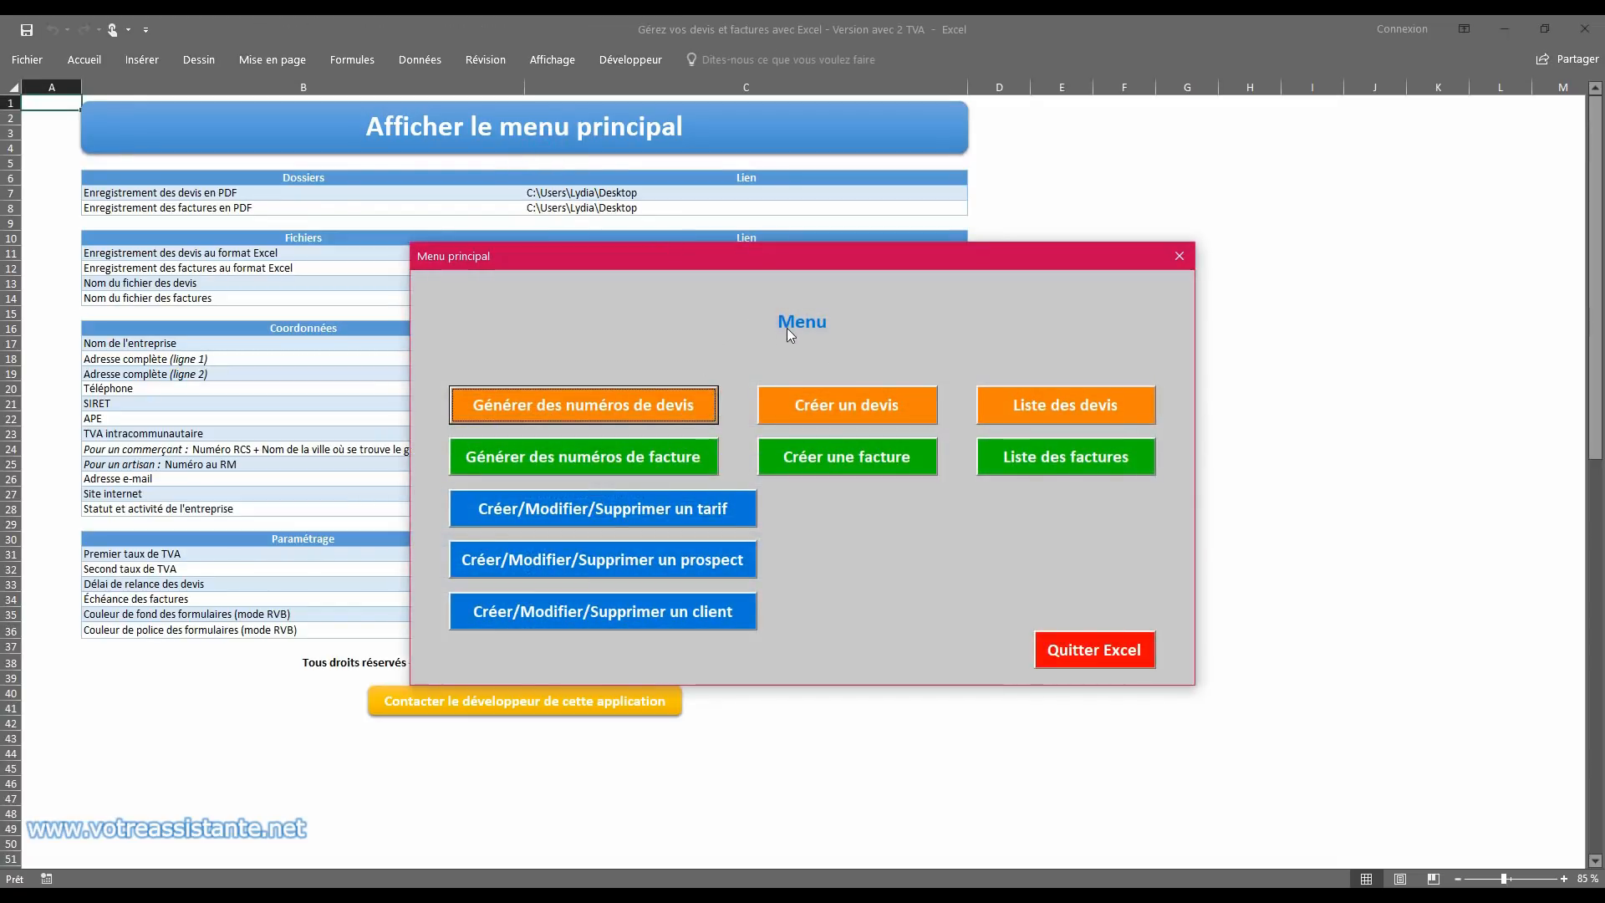
click(1182, 257)
Step: Try 100 / 120 / 215 as the forms' font colour and preview it on the main menu
click(542, 632)
drag(543, 632, 511, 633)
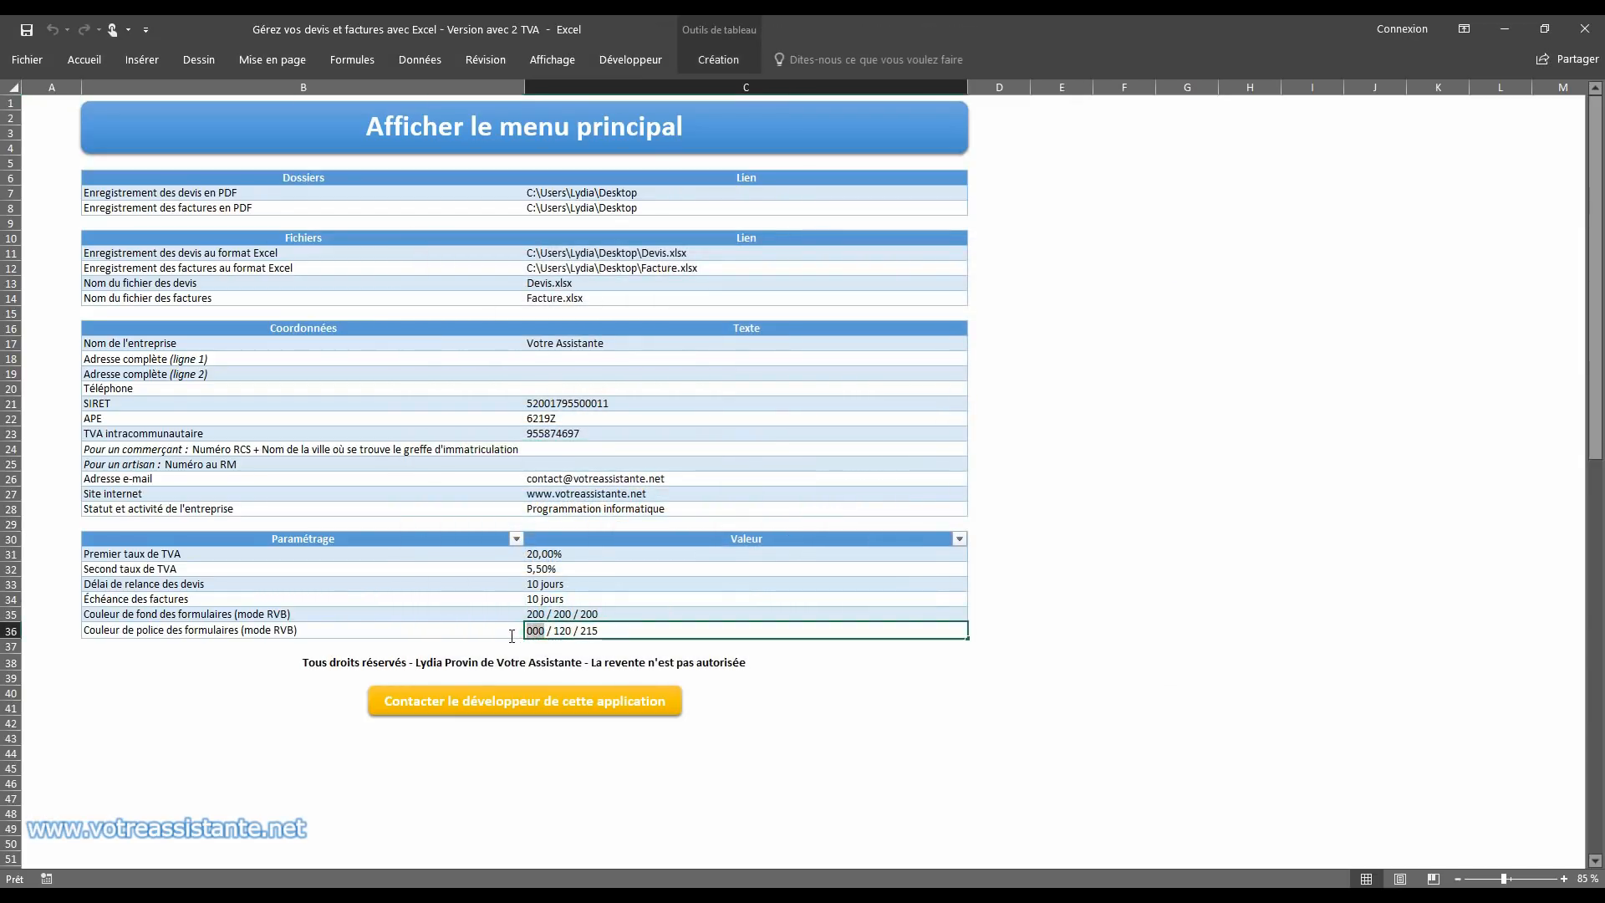
text(100)
key(Return)
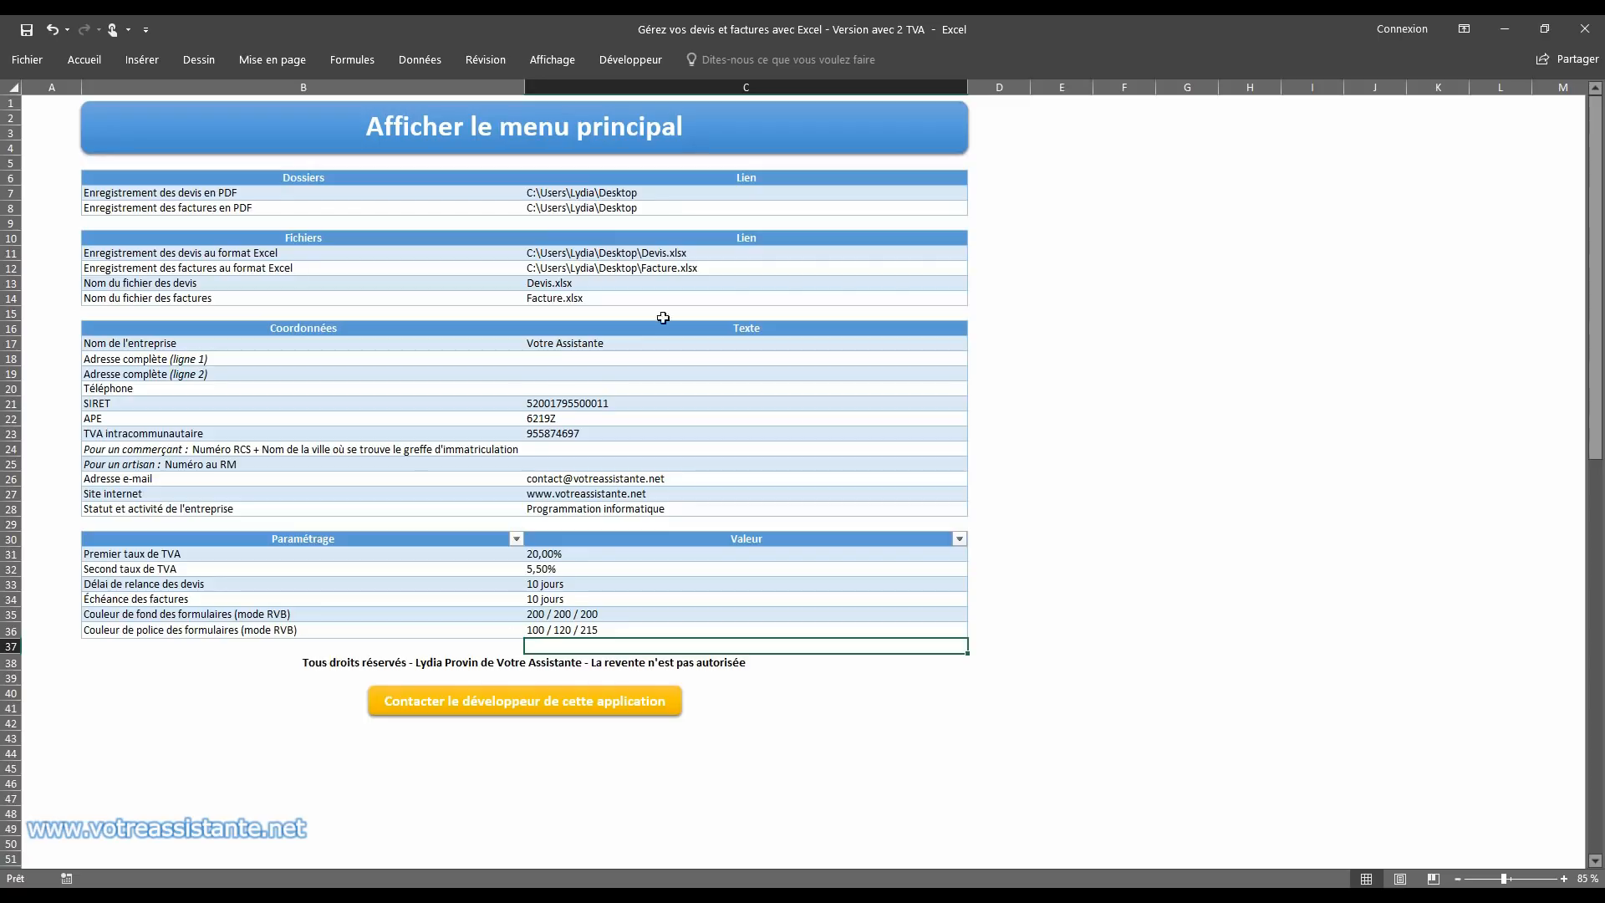
click(679, 134)
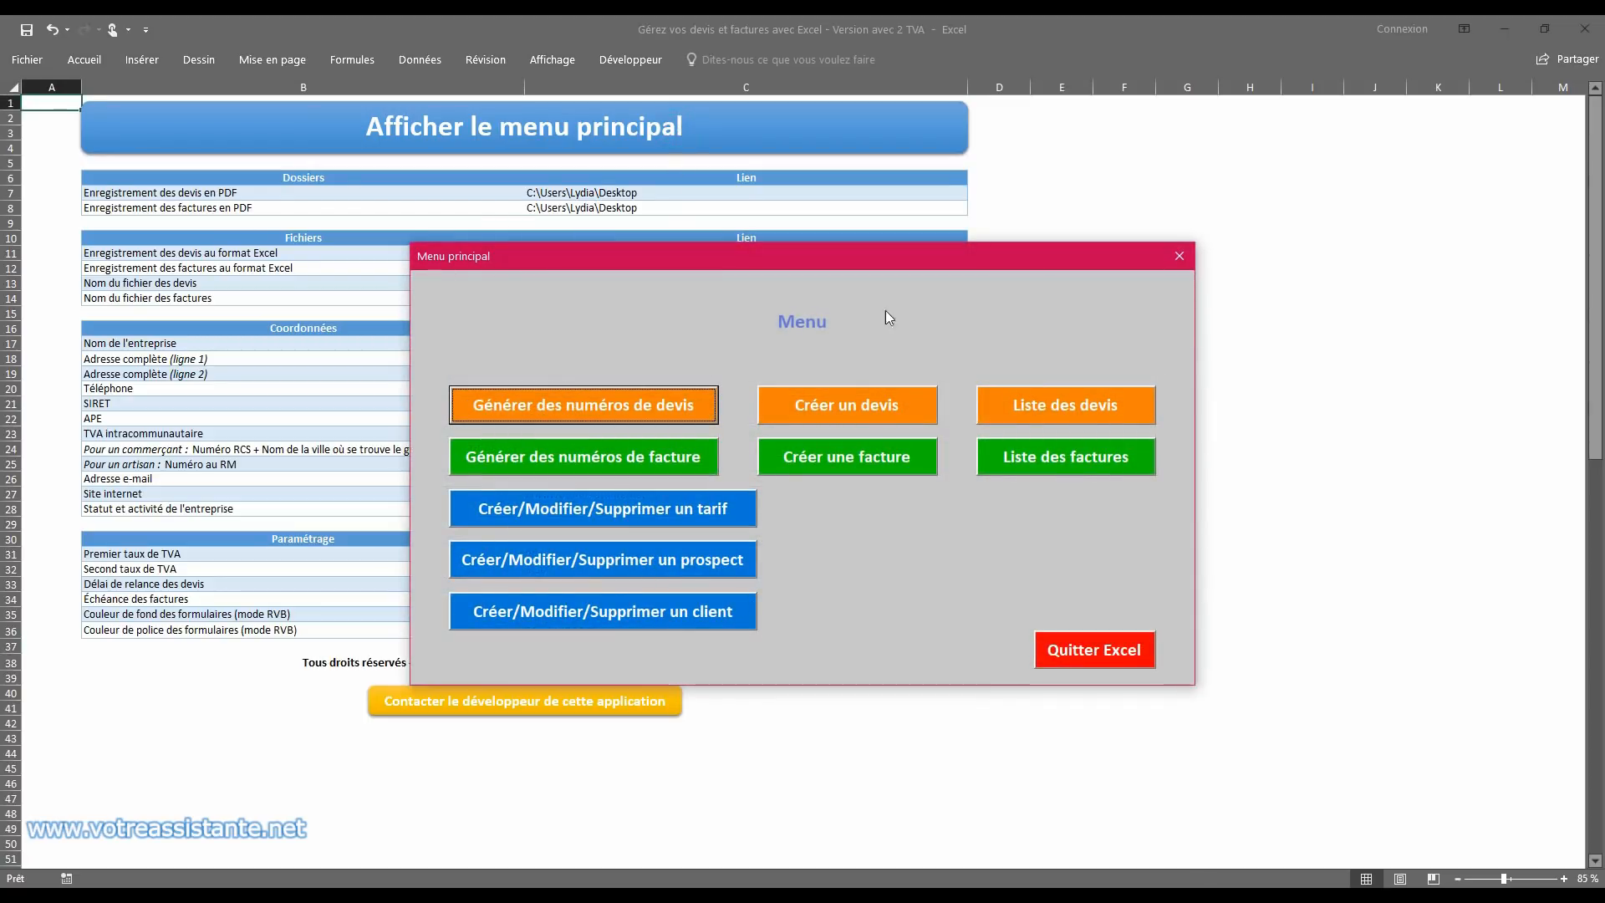
click(1179, 256)
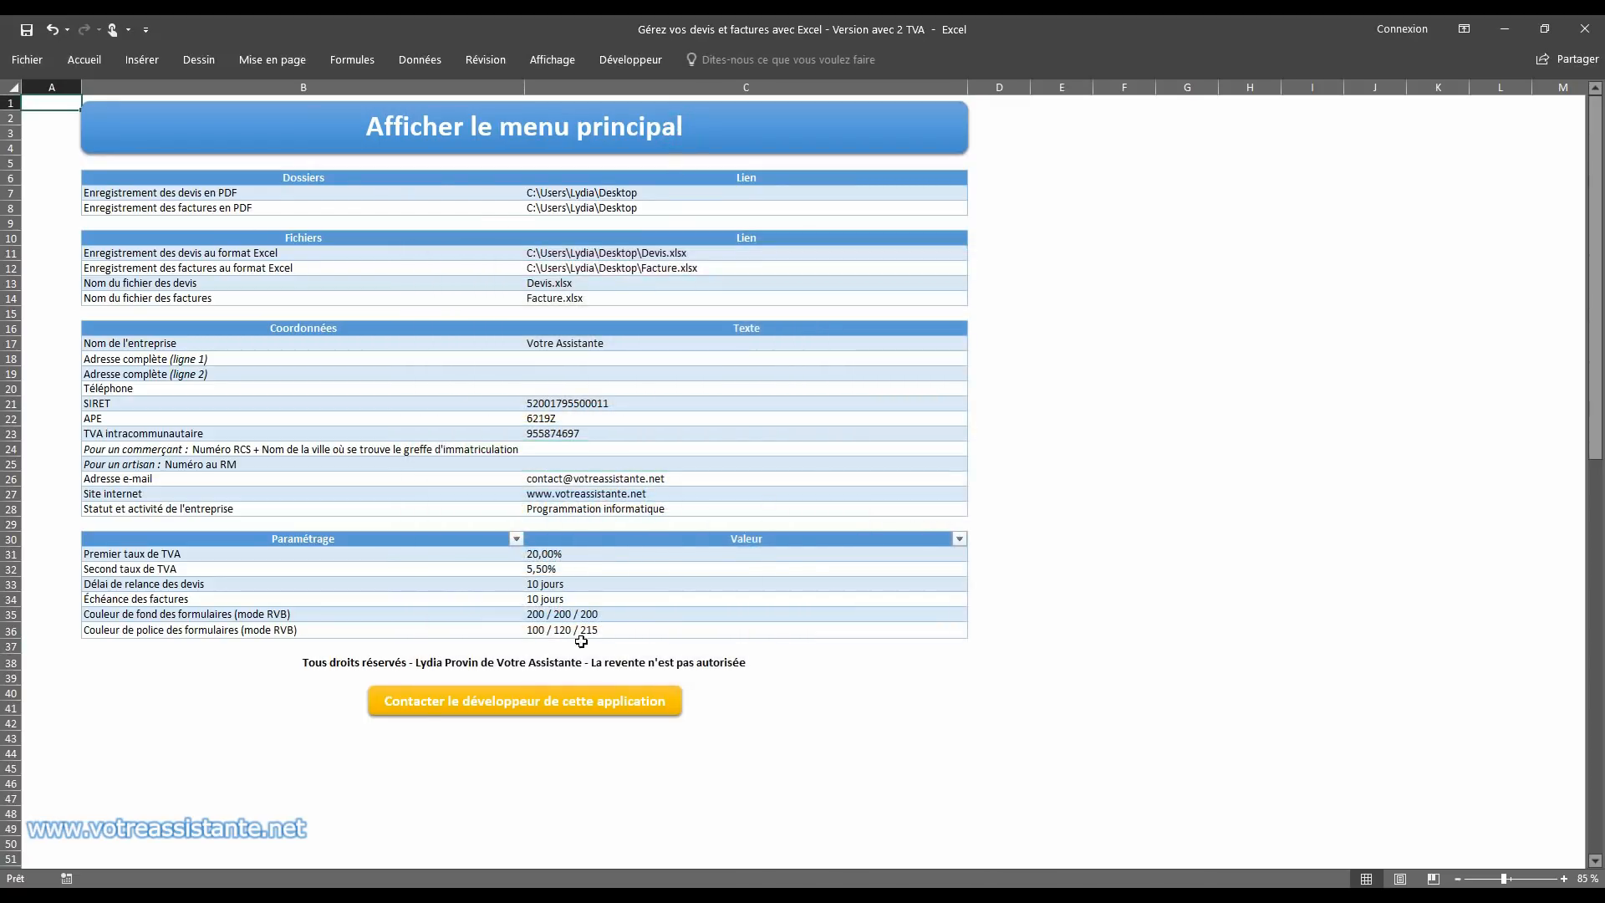
Step: Try 200 / 120 / 215 as the forms' font colour and preview it on the main menu
double_click(541, 633)
drag(541, 632, 495, 631)
text(20)
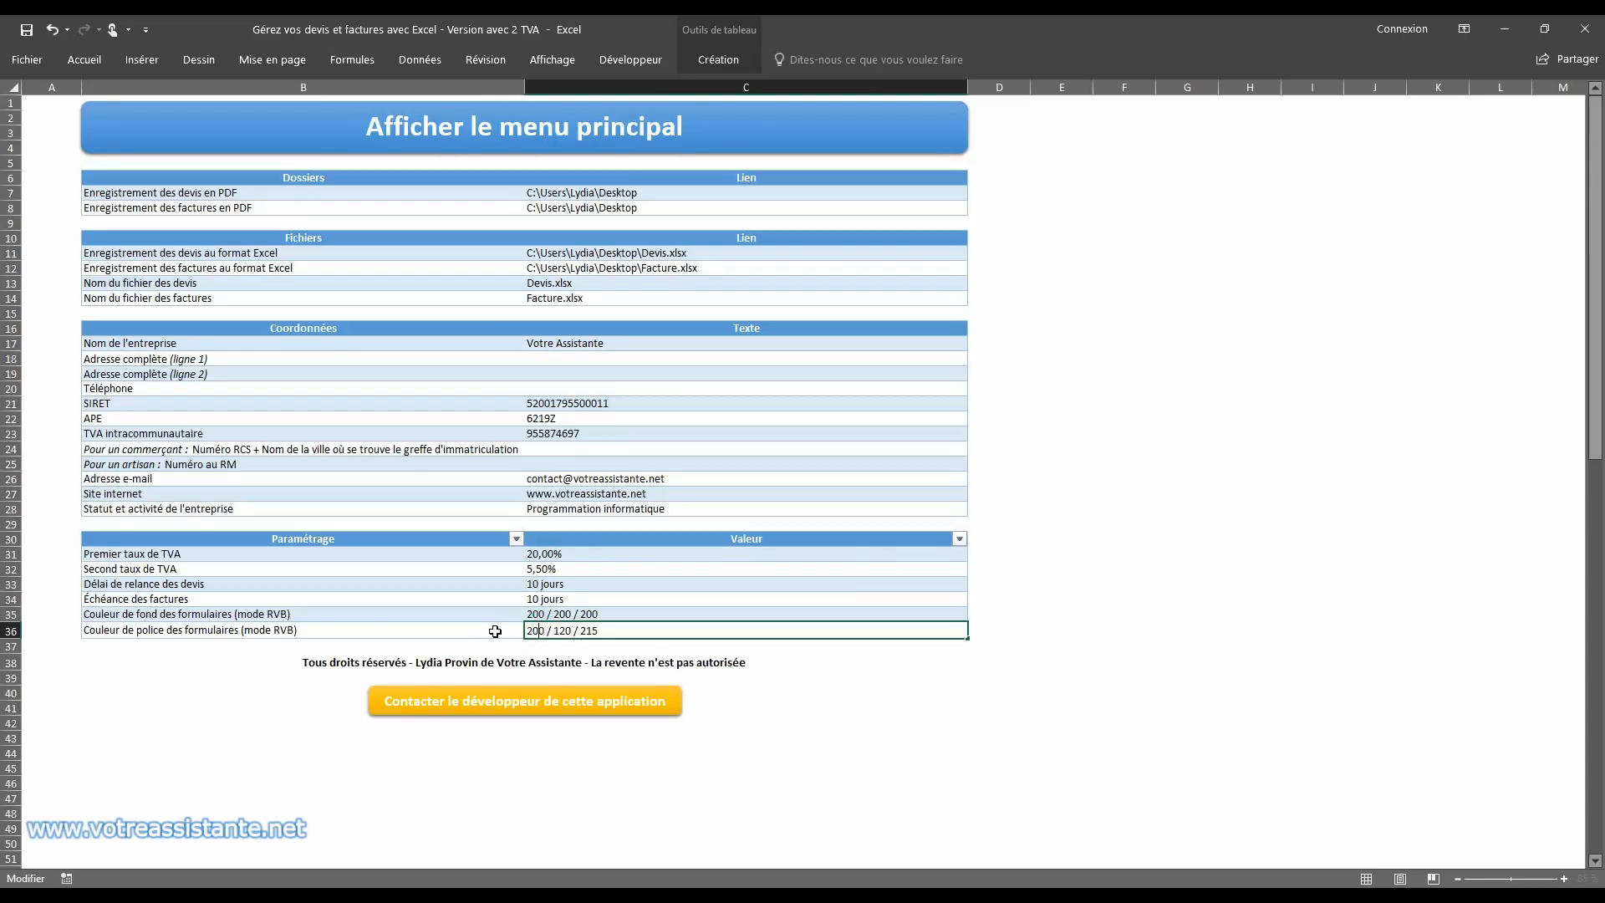
key(Return)
click(592, 122)
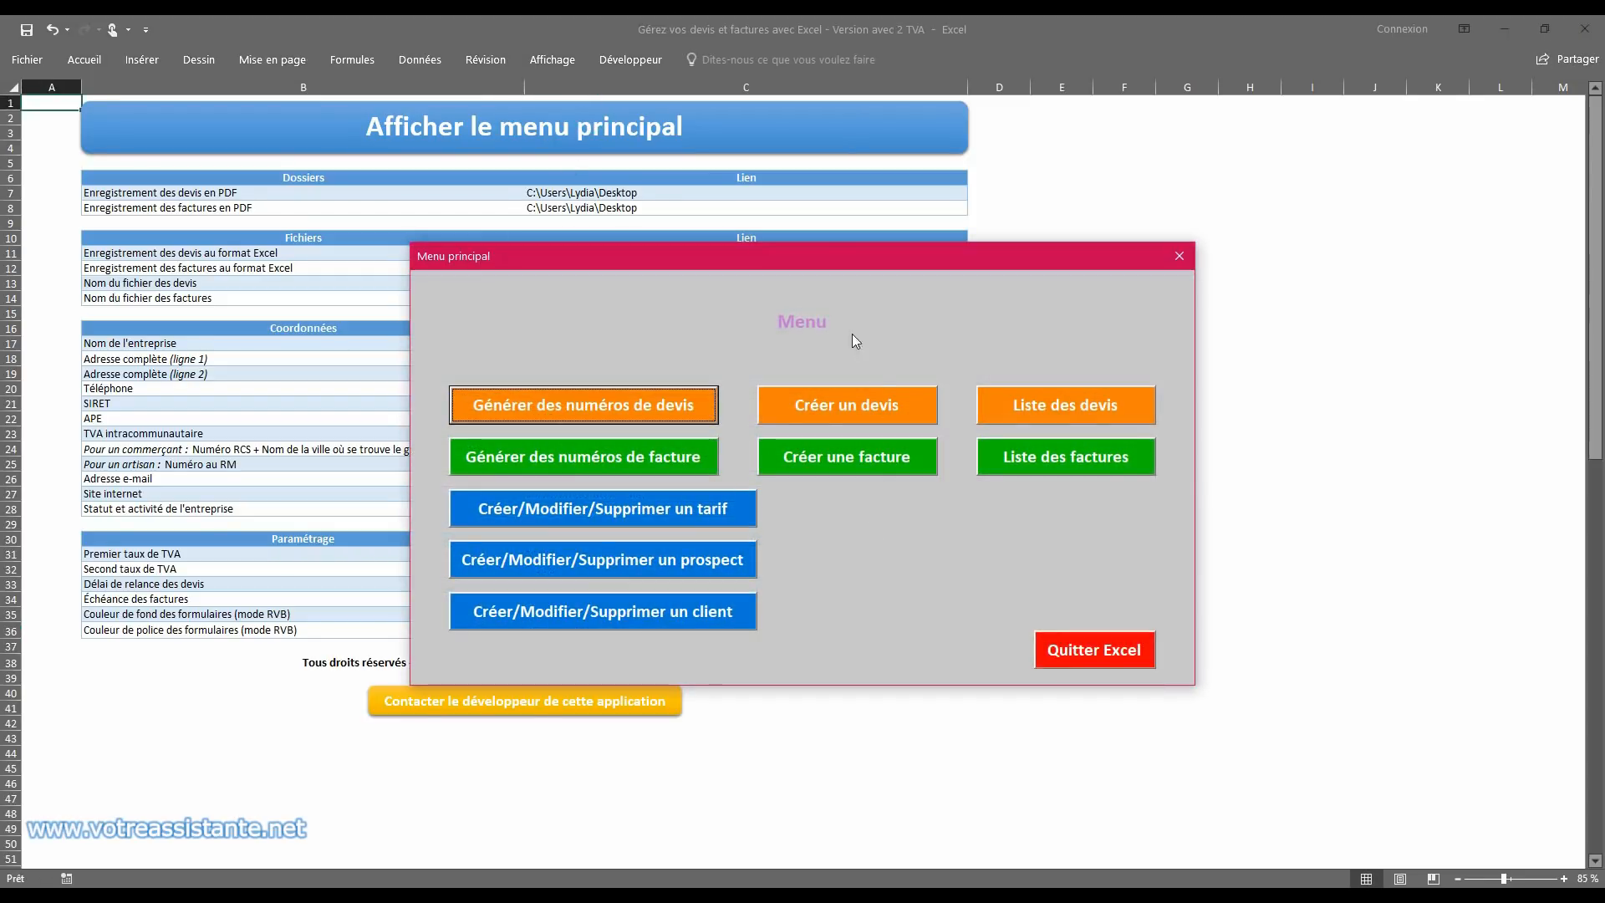
click(1178, 257)
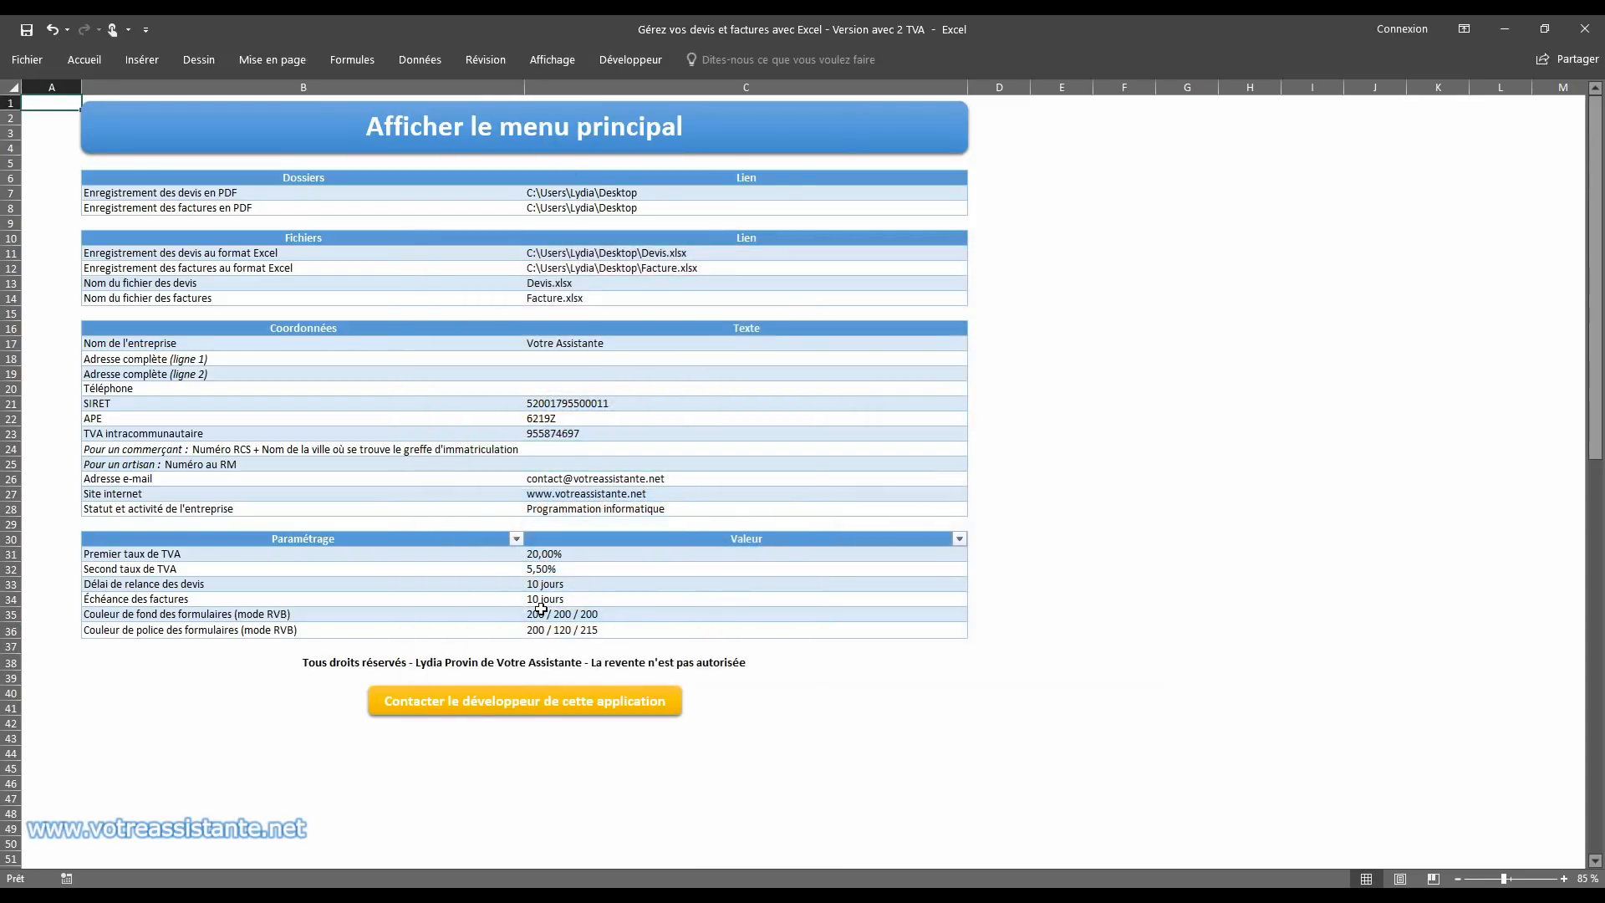
Step: Set the forms' font colour back to 000 / 120 / 215 and display the main menu
double_click(539, 633)
drag(540, 633, 500, 627)
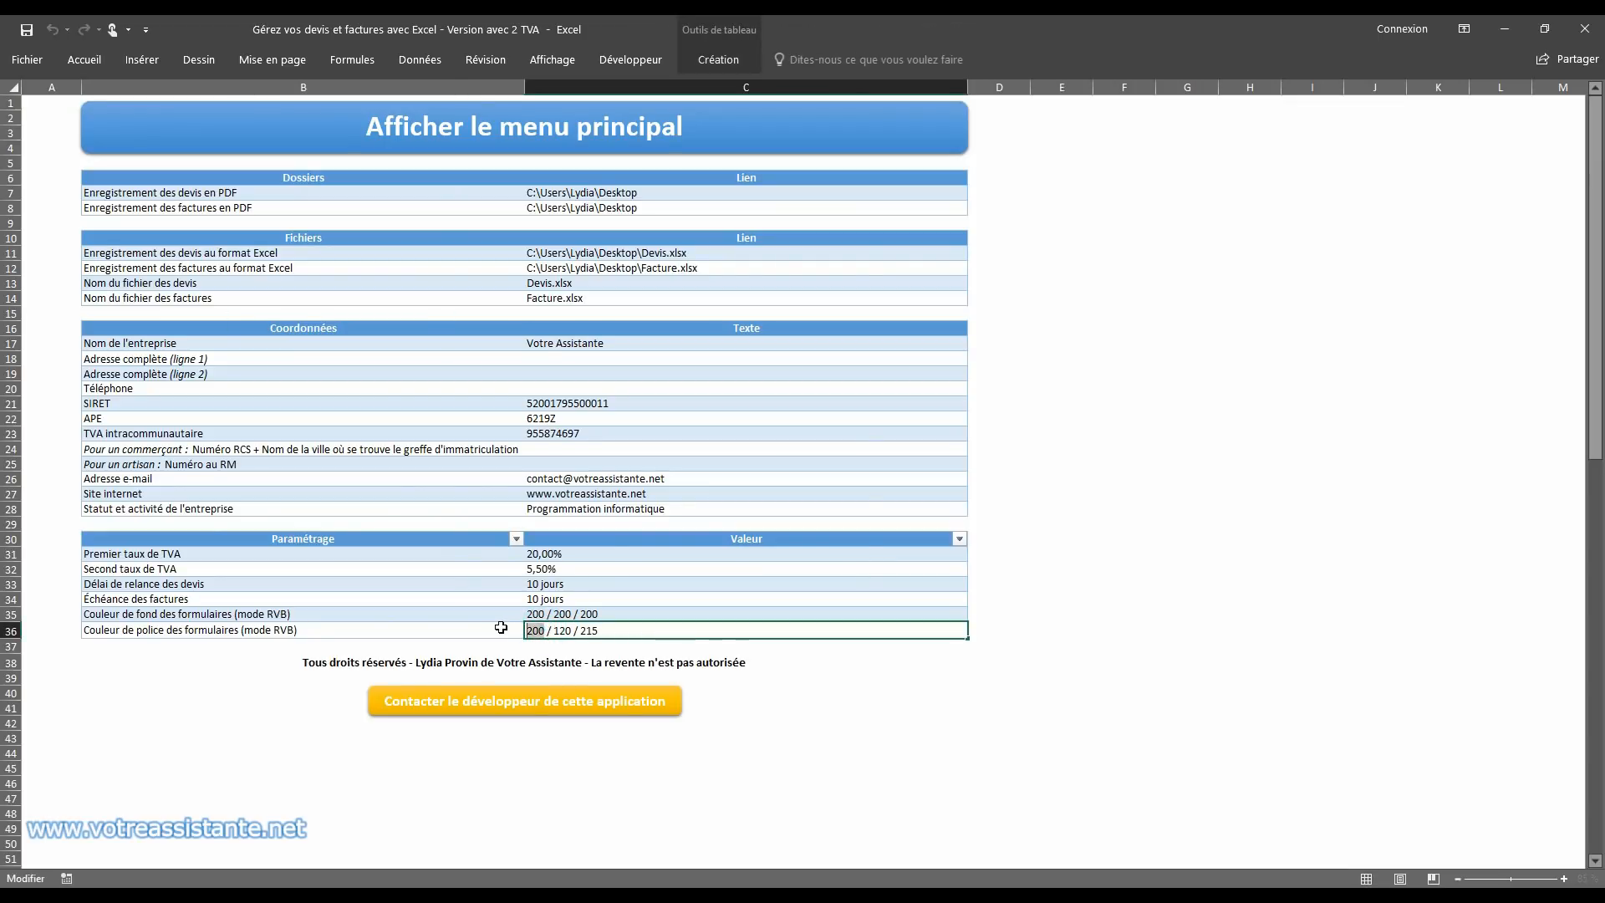
text(000)
key(Return)
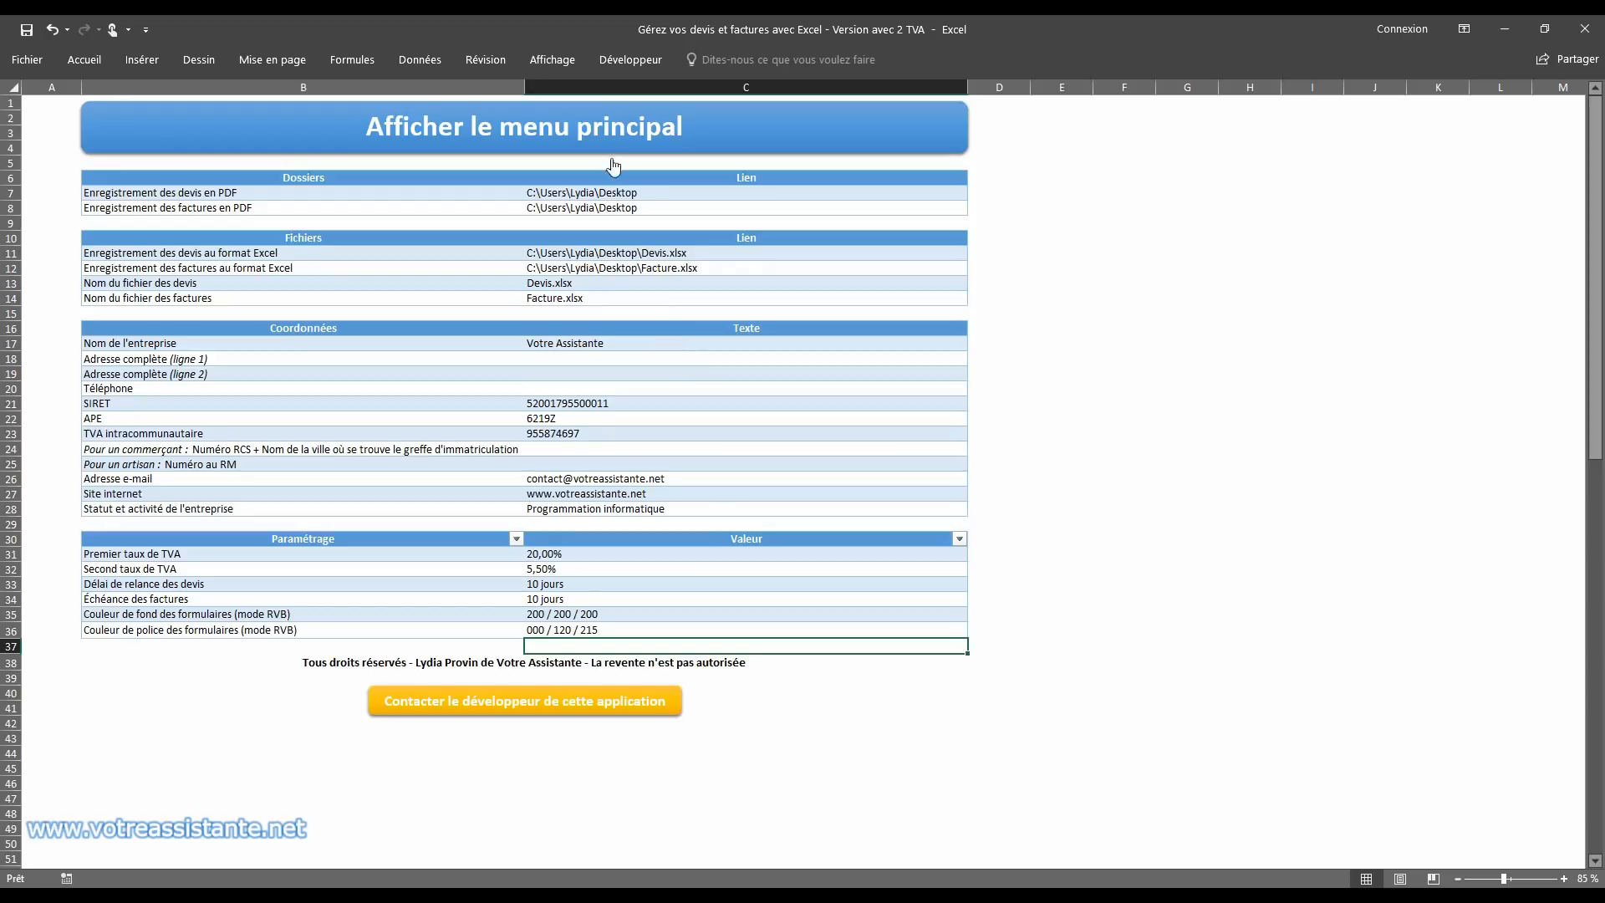
click(551, 148)
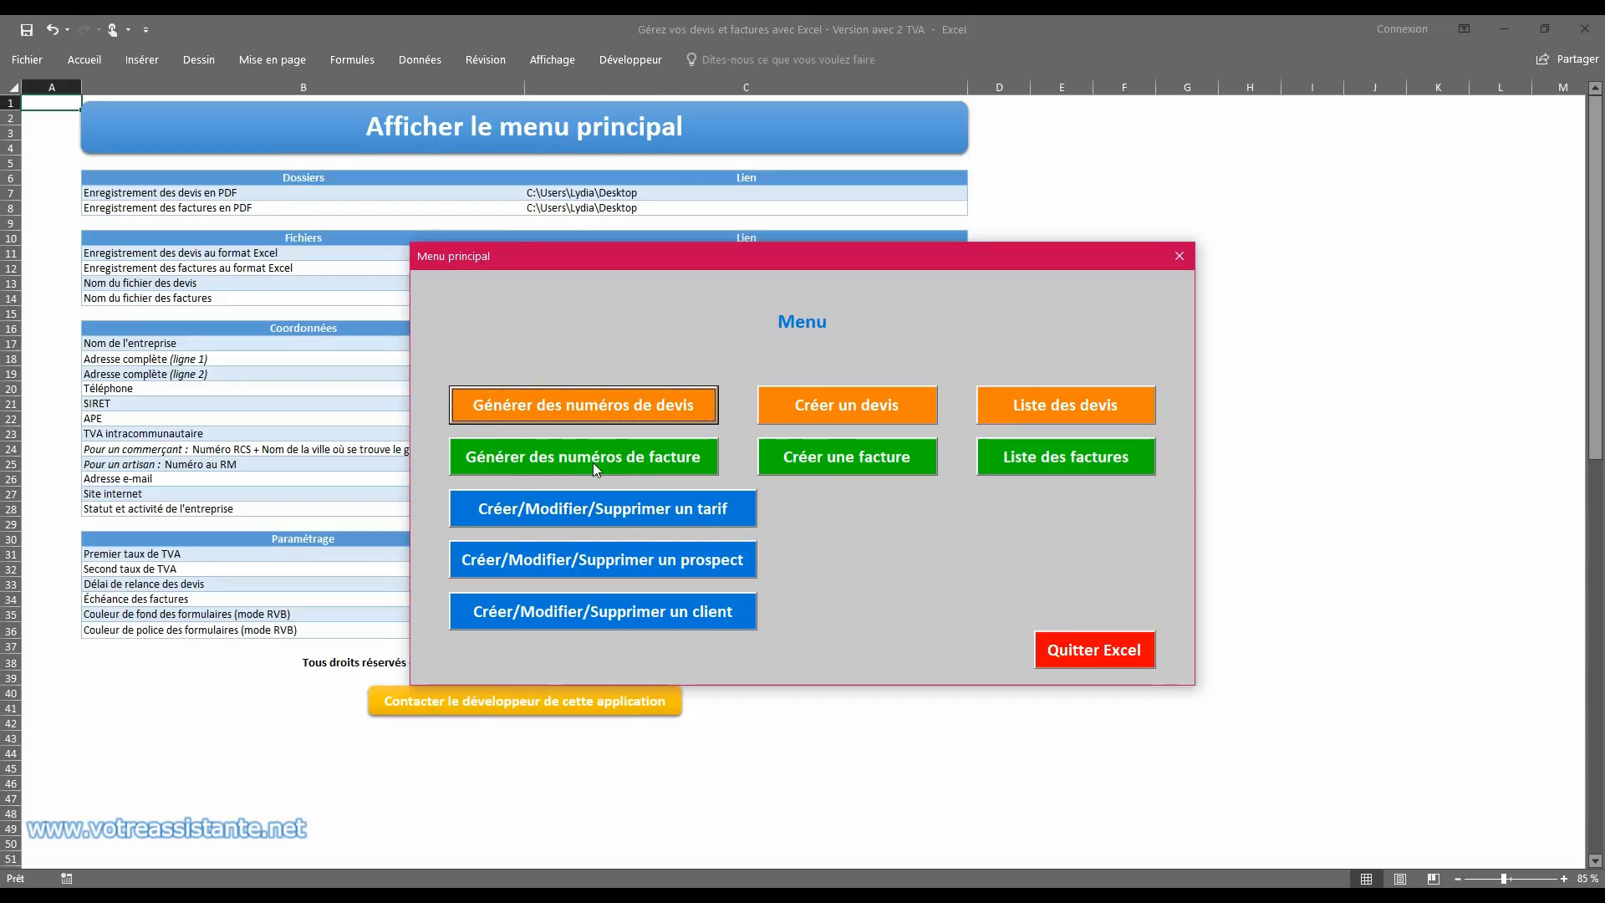
Step: View the blank quote sheet, return to the main menu, and generate the quote numbers starting from D000001
click(846, 408)
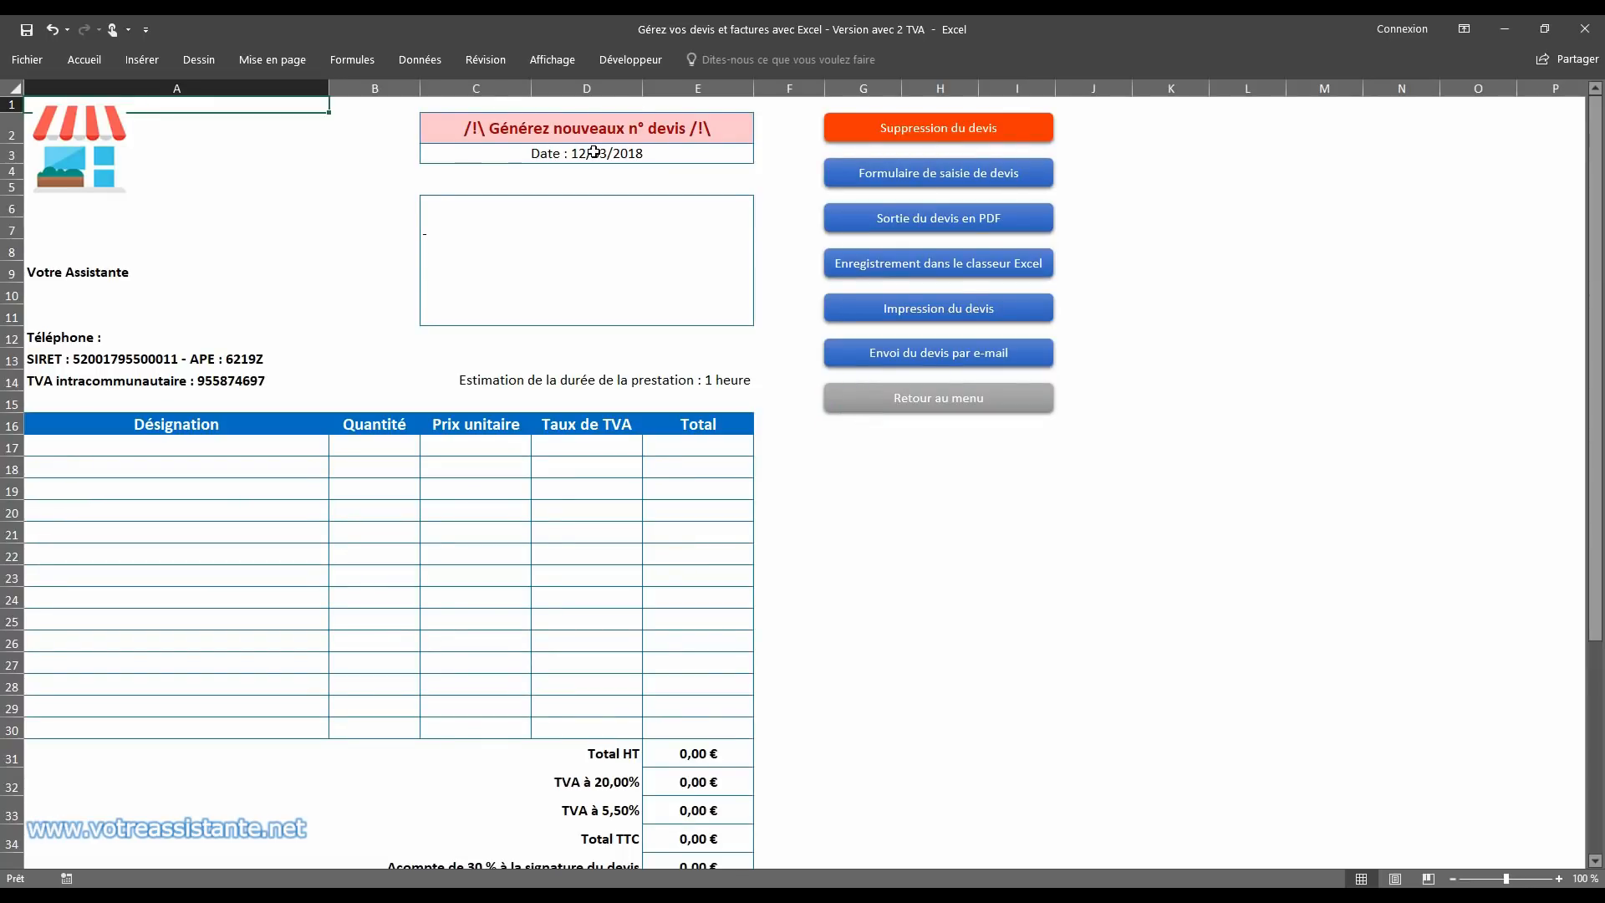
click(871, 403)
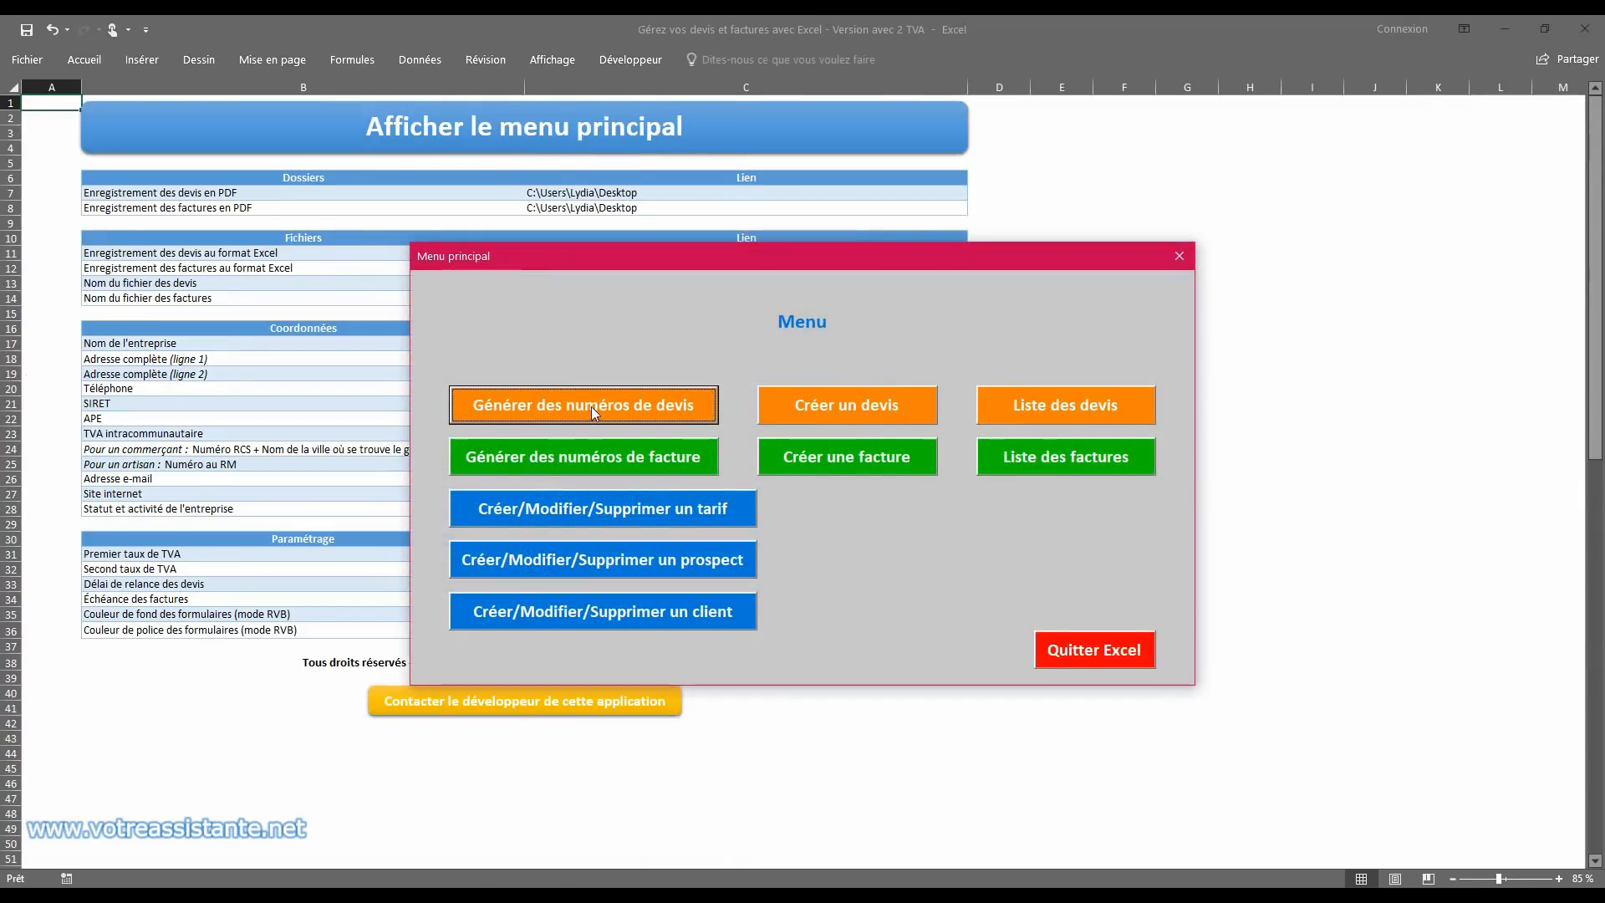
click(587, 408)
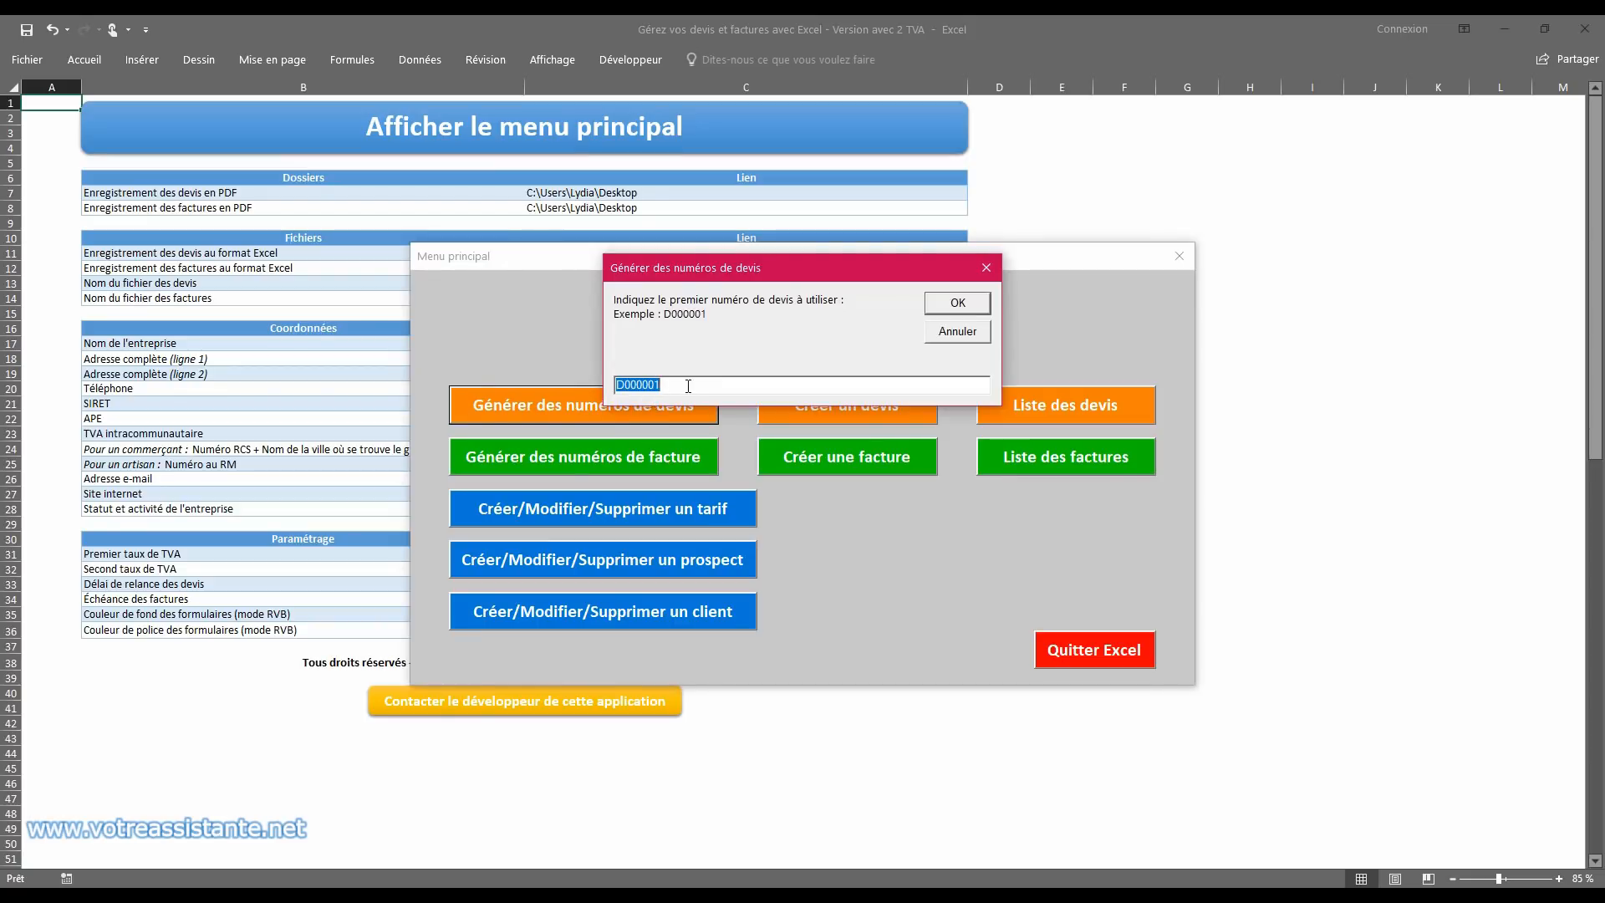
drag(677, 382, 615, 383)
click(664, 381)
click(945, 309)
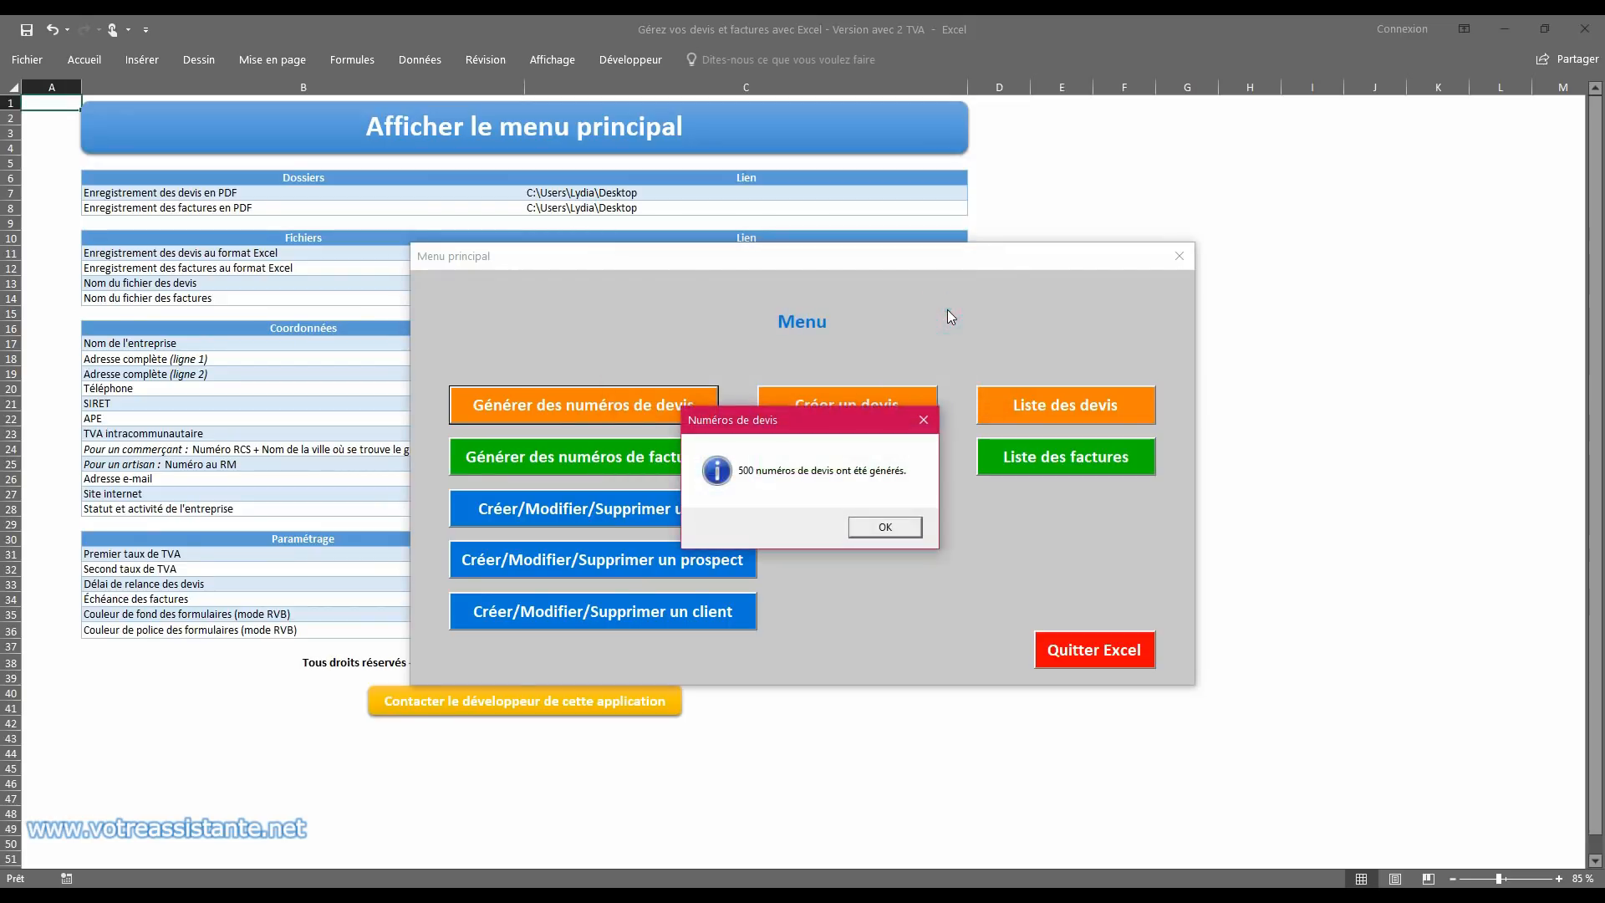
click(885, 529)
Step: Generate the invoice numbers starting from F000001
click(669, 460)
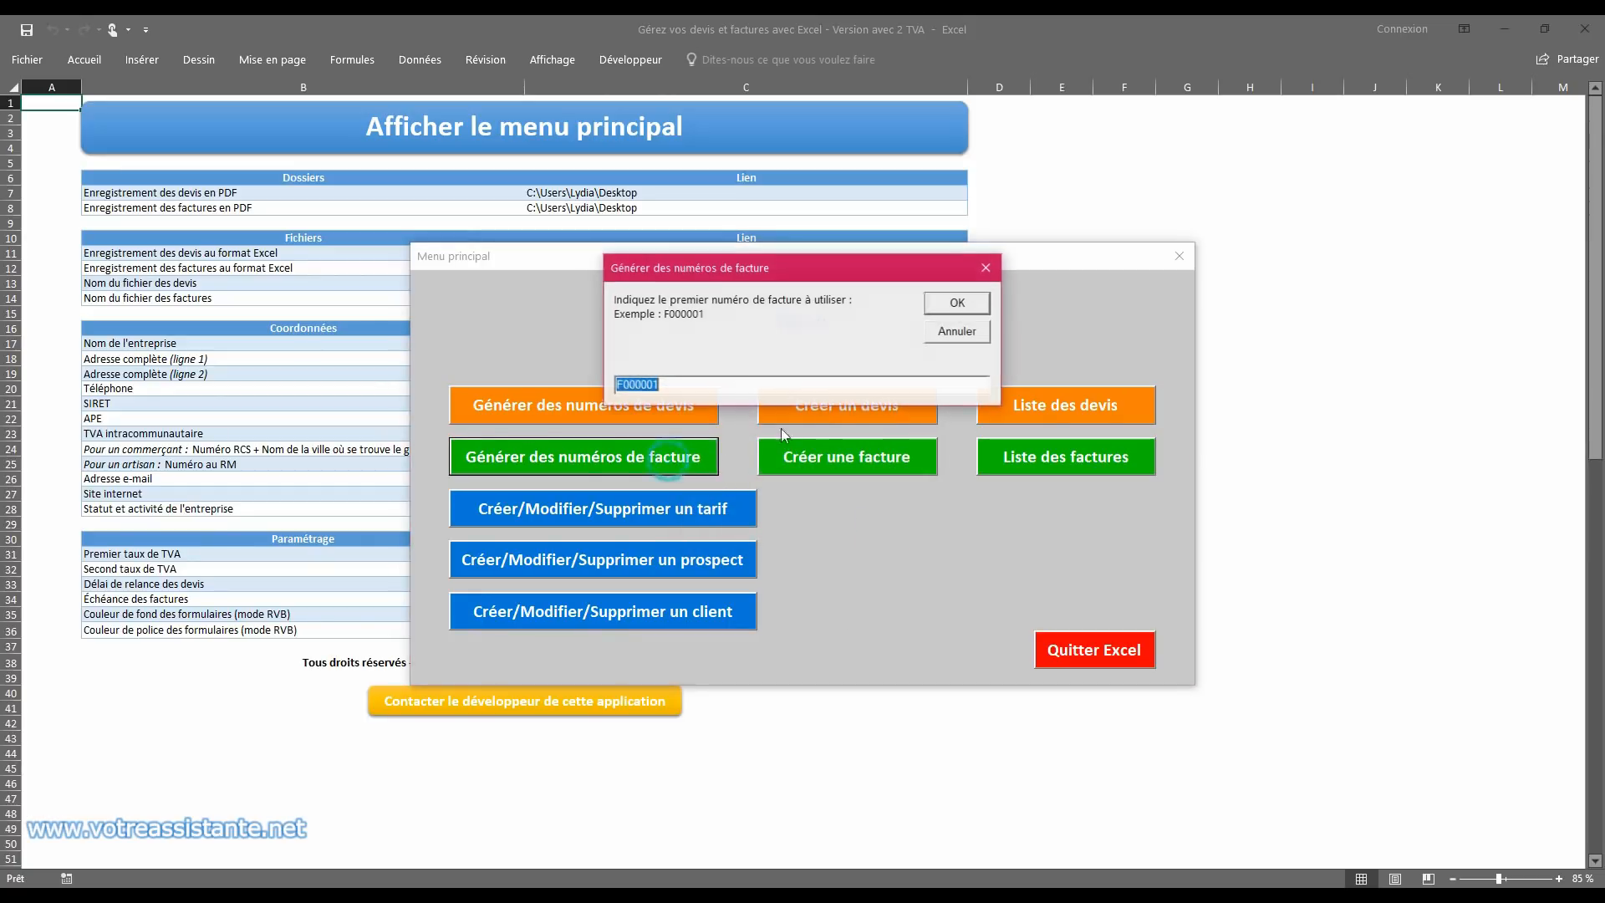
click(950, 306)
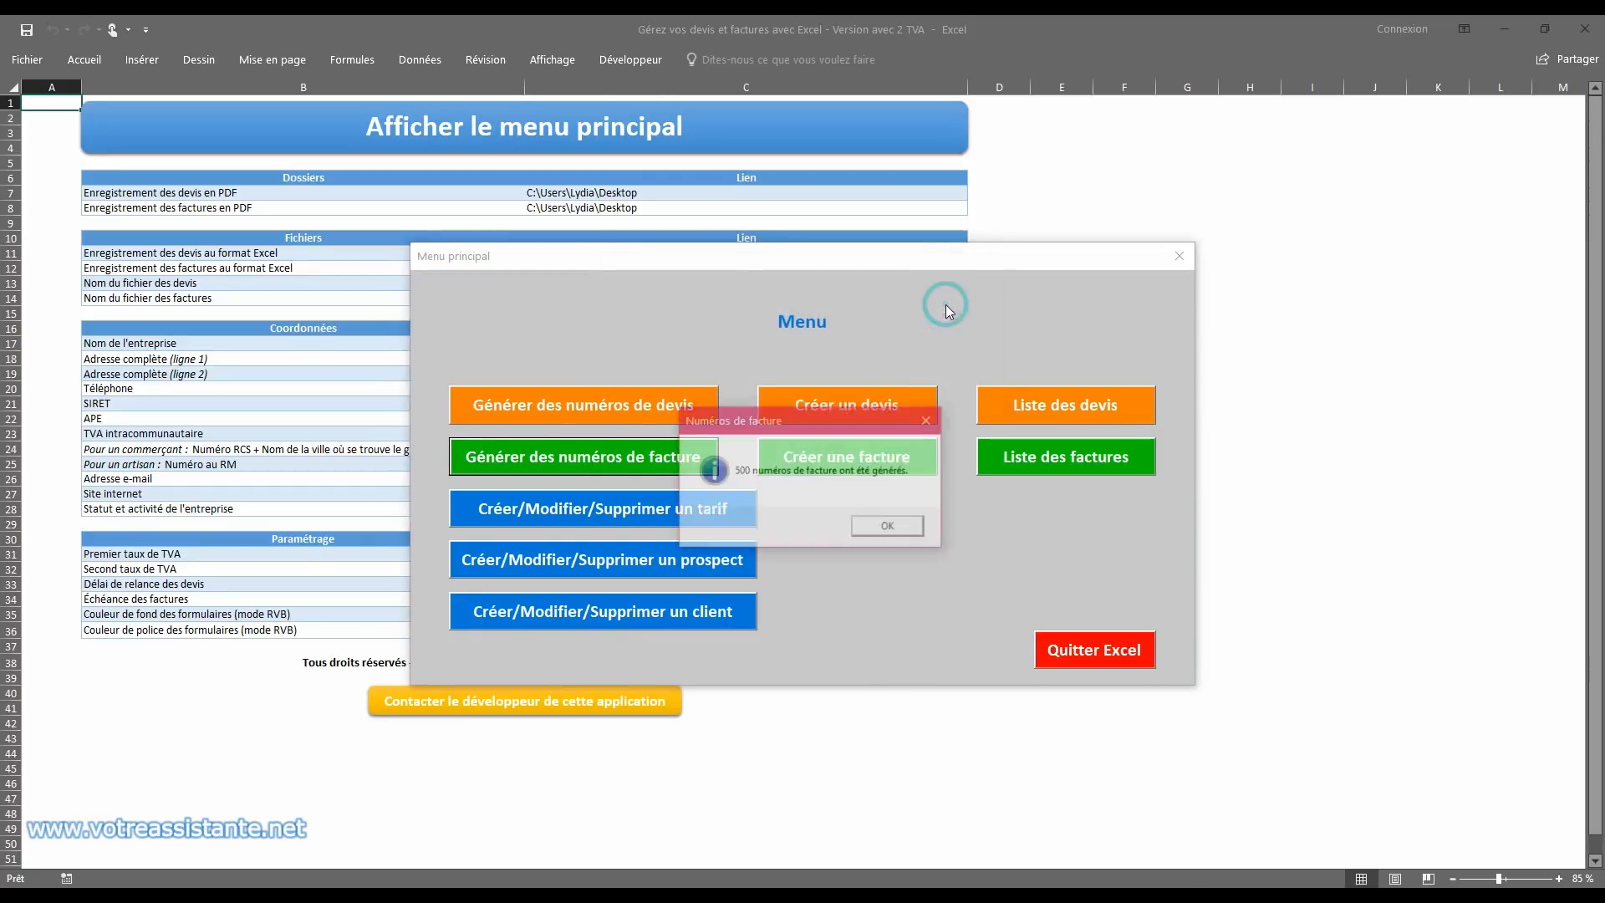
click(893, 528)
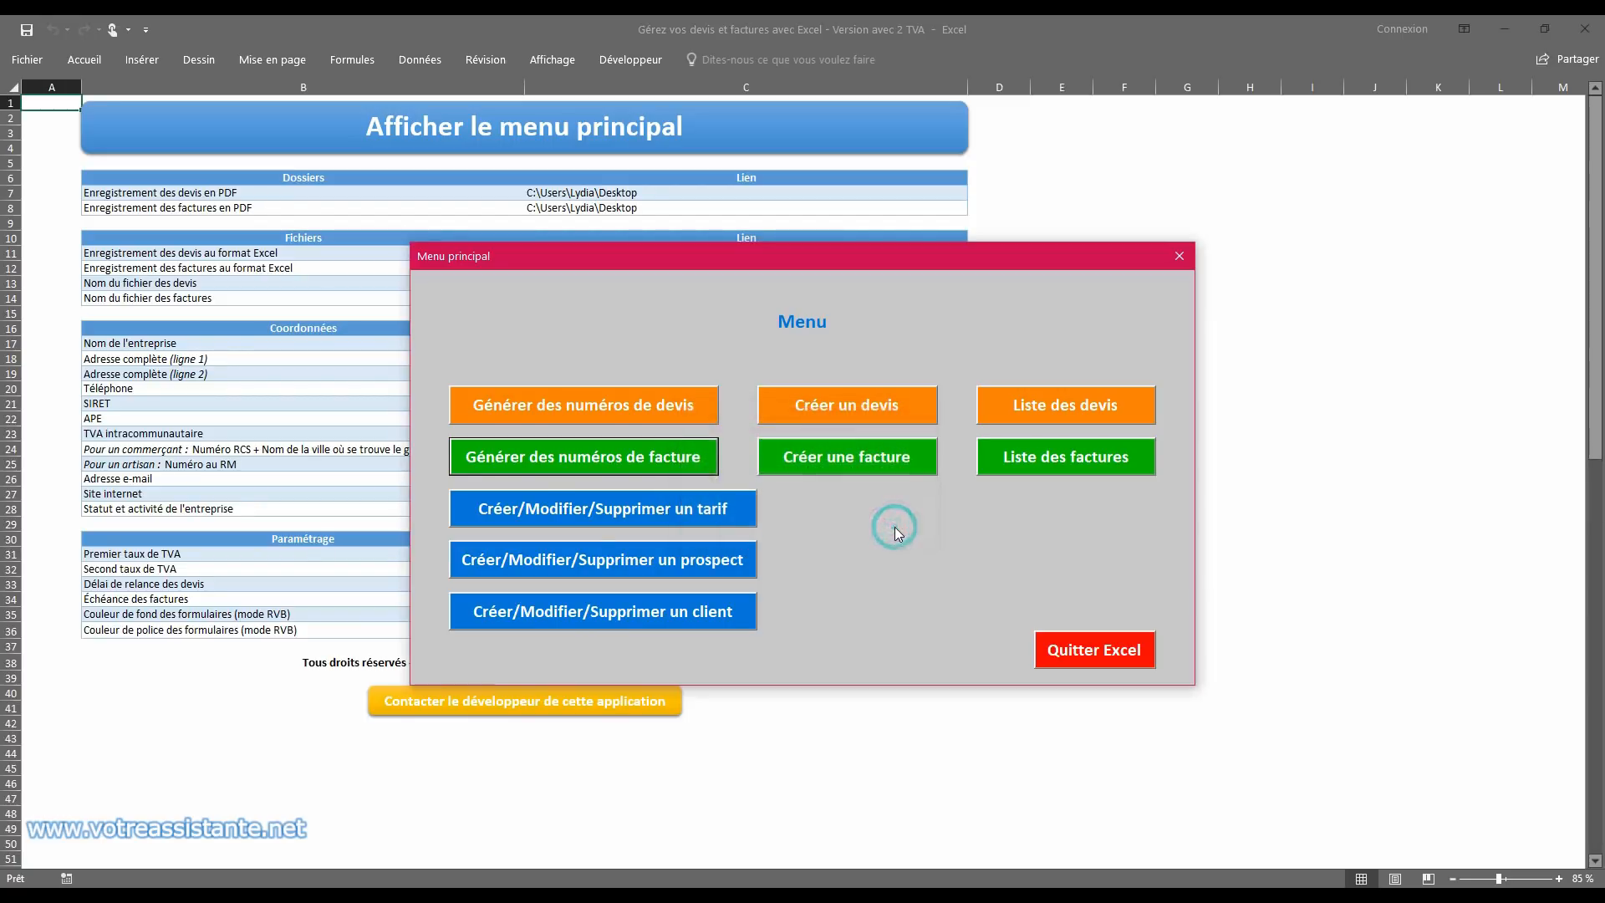
Step: Add a tariff to the commercial offer with the designation Formation Excel, unit price 150 and VAT rate 0,2
click(614, 510)
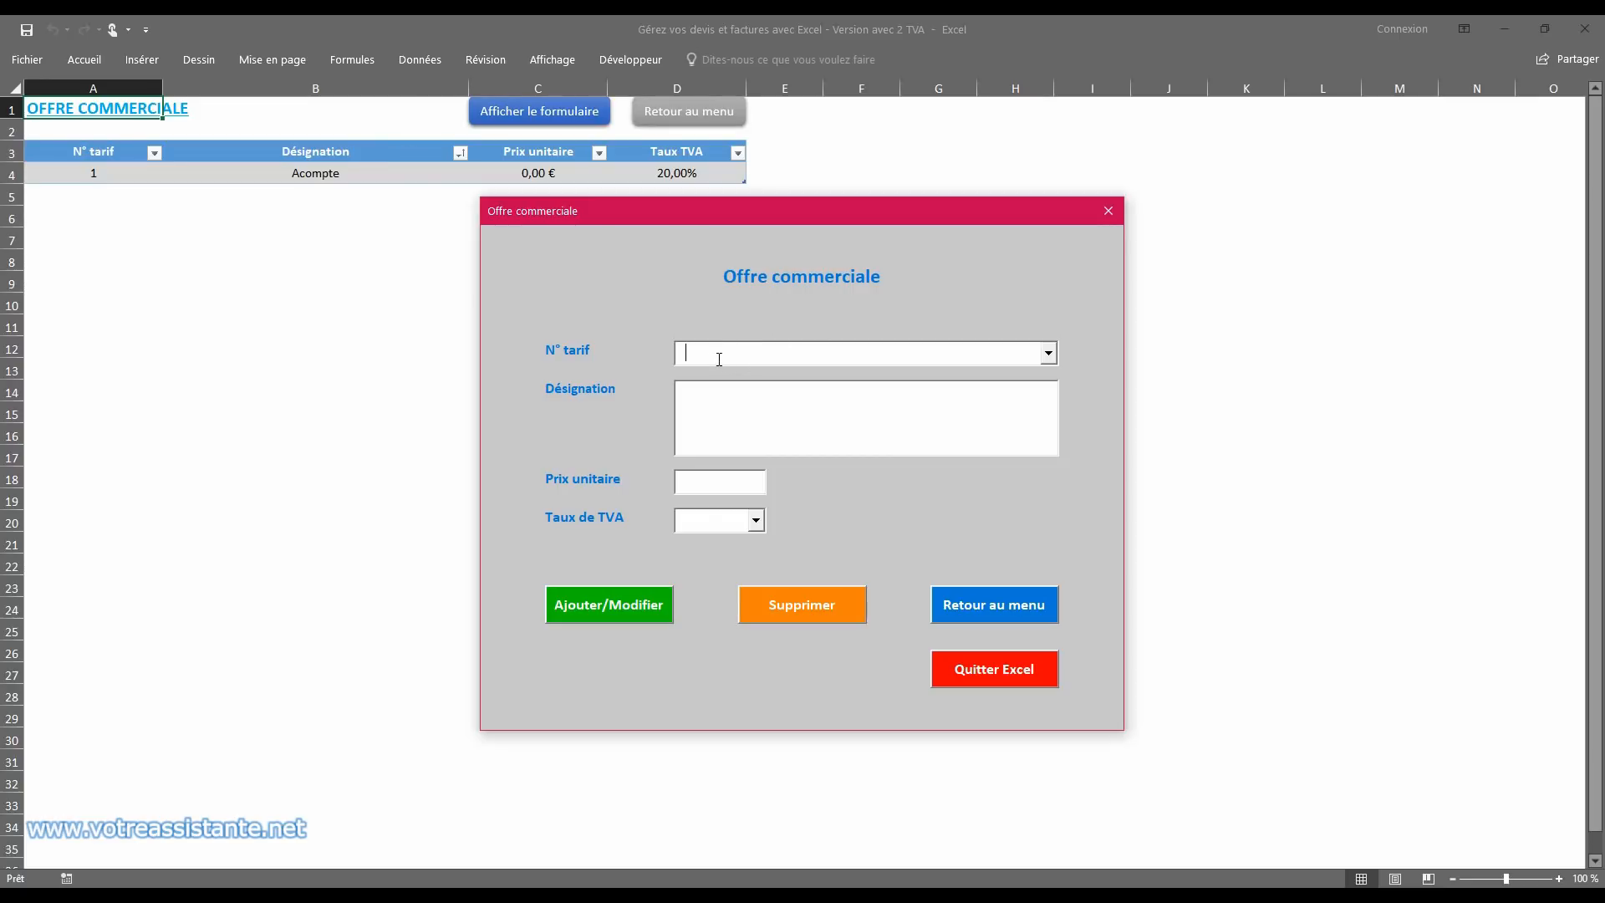
click(734, 413)
click(728, 416)
text(Formation E)
text(xcel)
text(150)
click(756, 520)
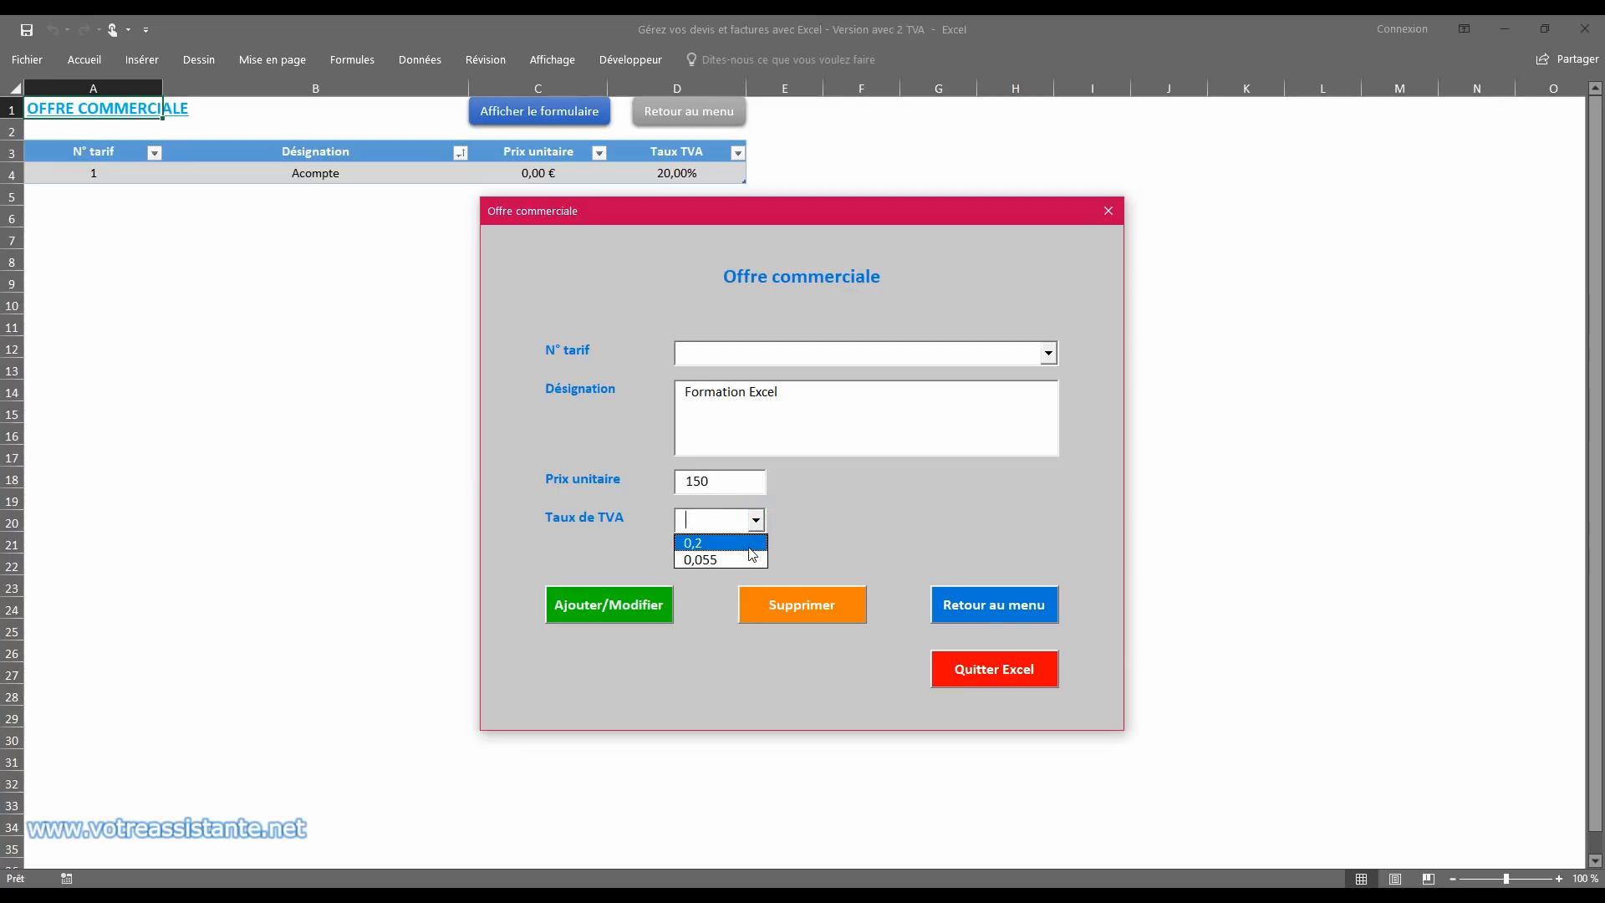
click(750, 545)
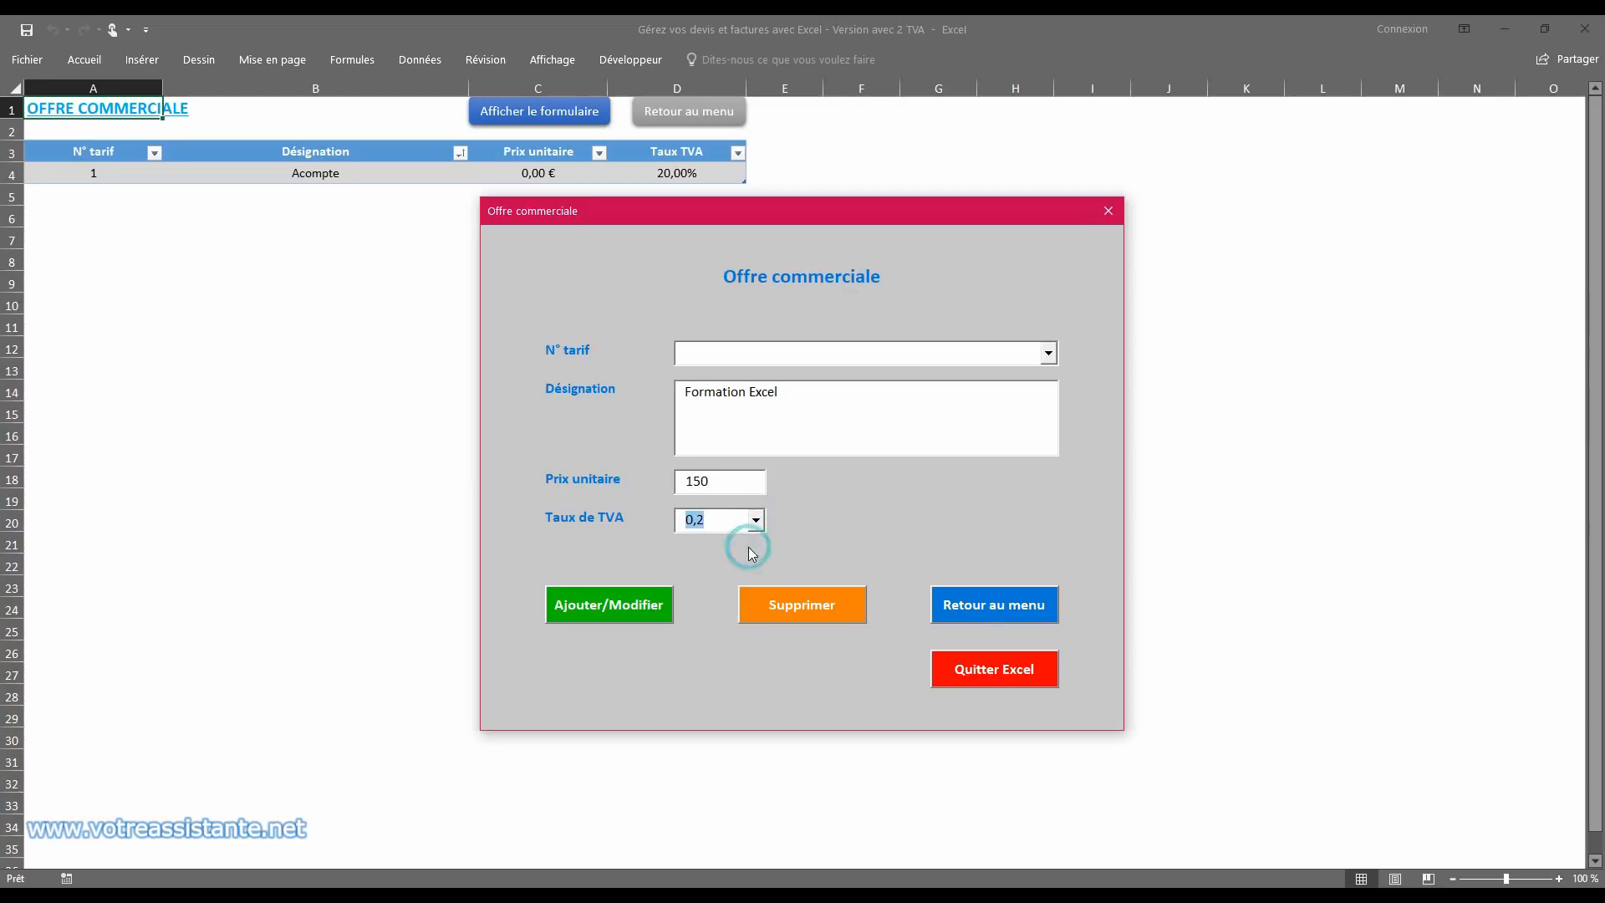
click(636, 609)
click(818, 534)
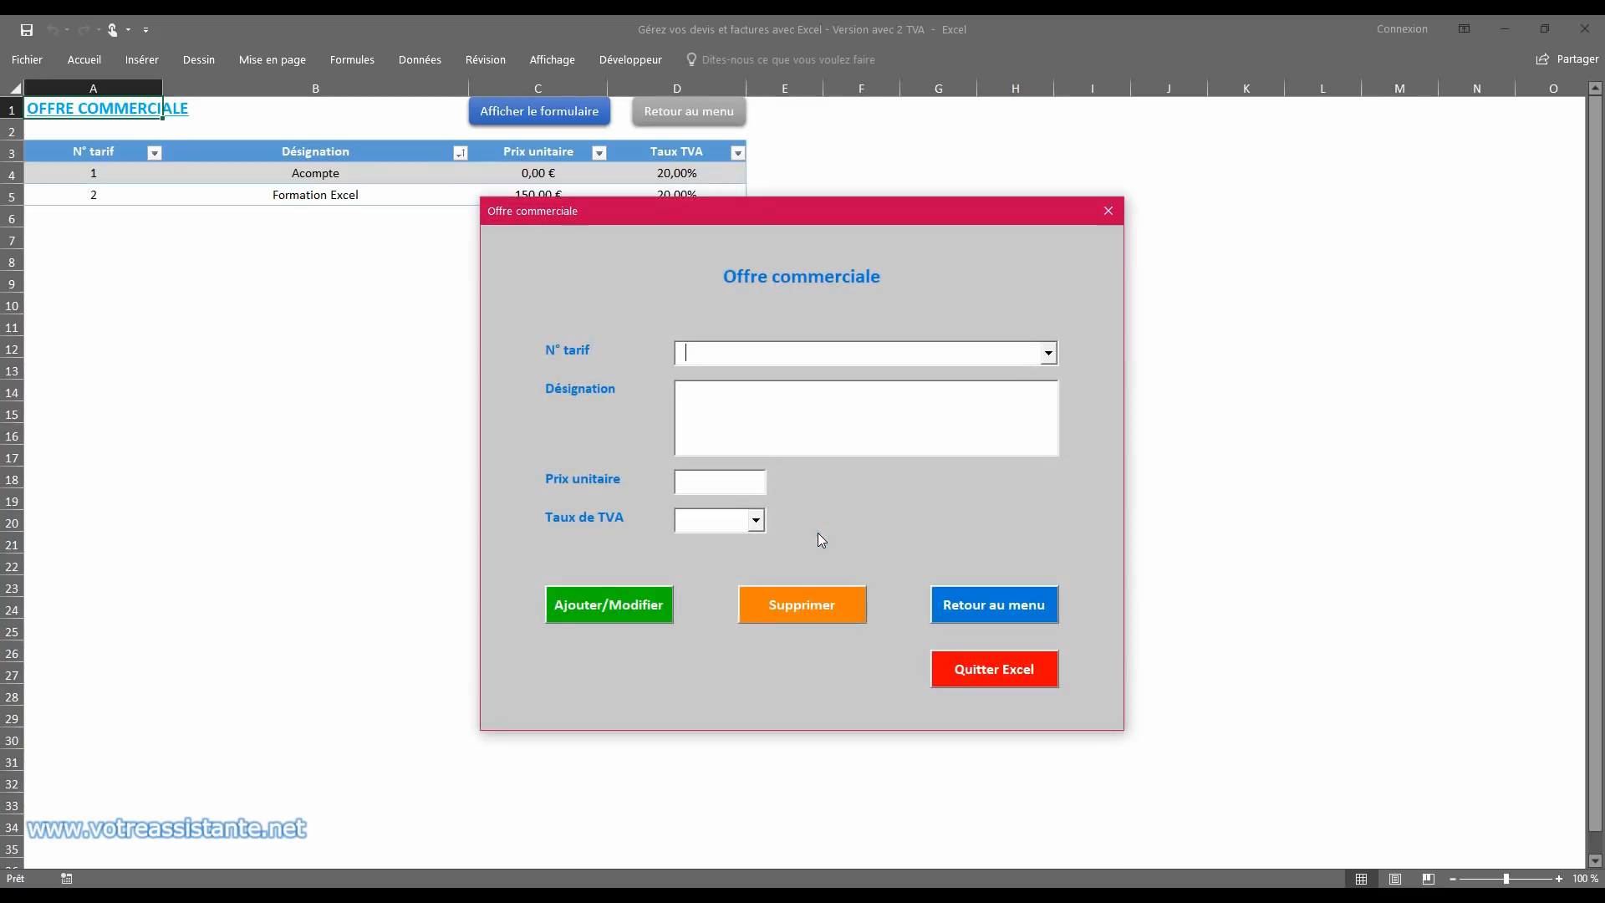
Step: Change the unit price of the Formation Excel tariff to 100 and confirm the modification
click(1048, 353)
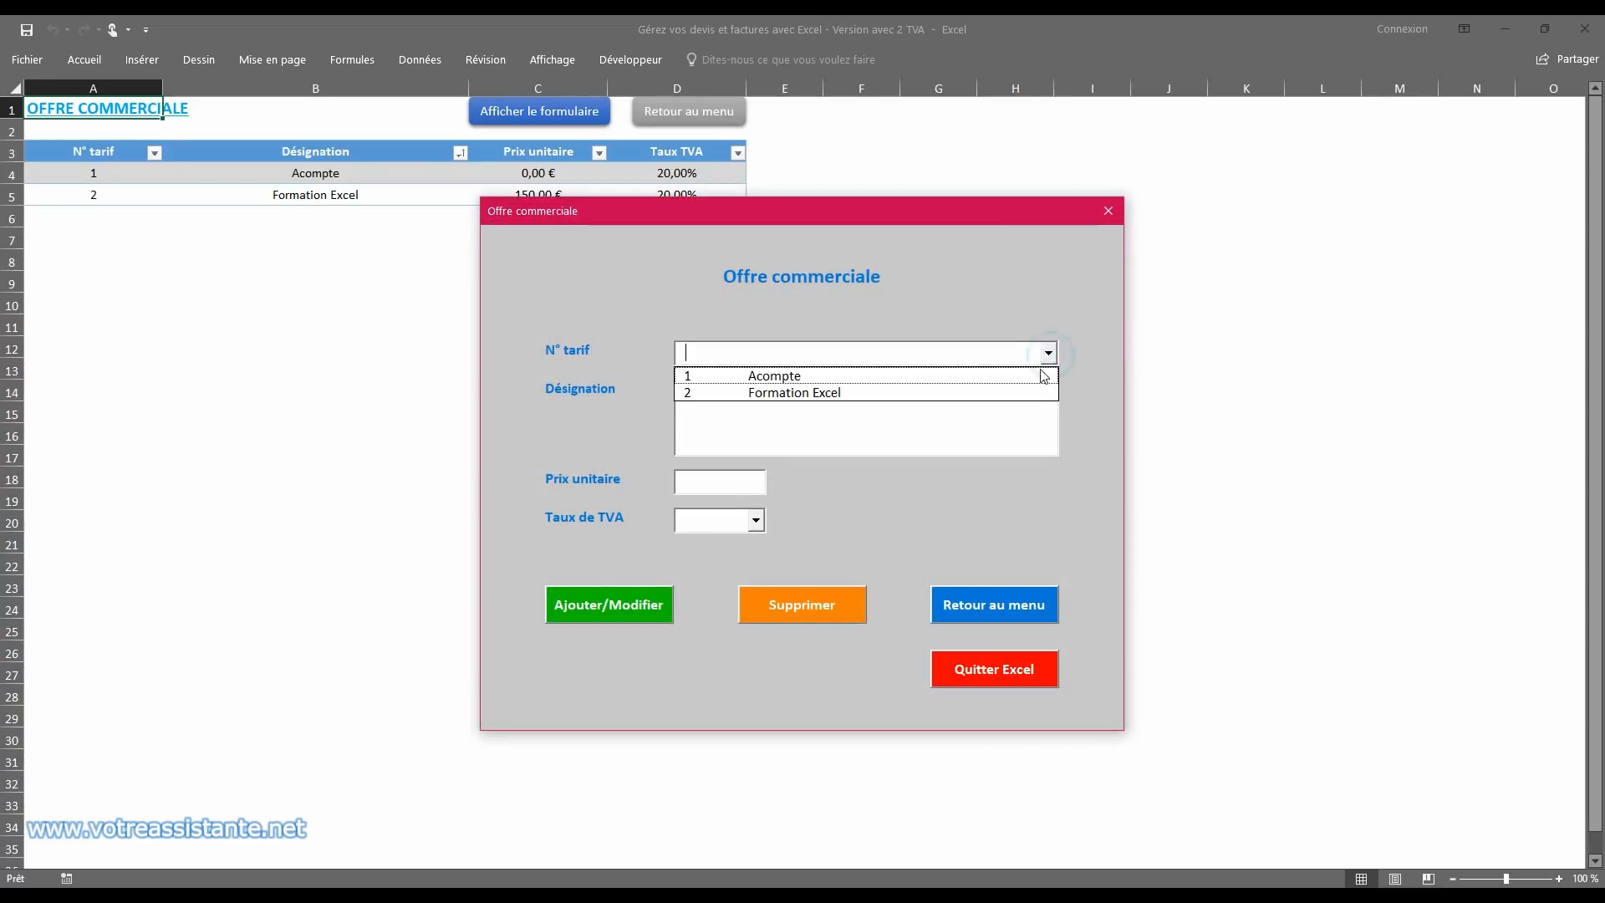
click(1035, 393)
drag(684, 482, 753, 482)
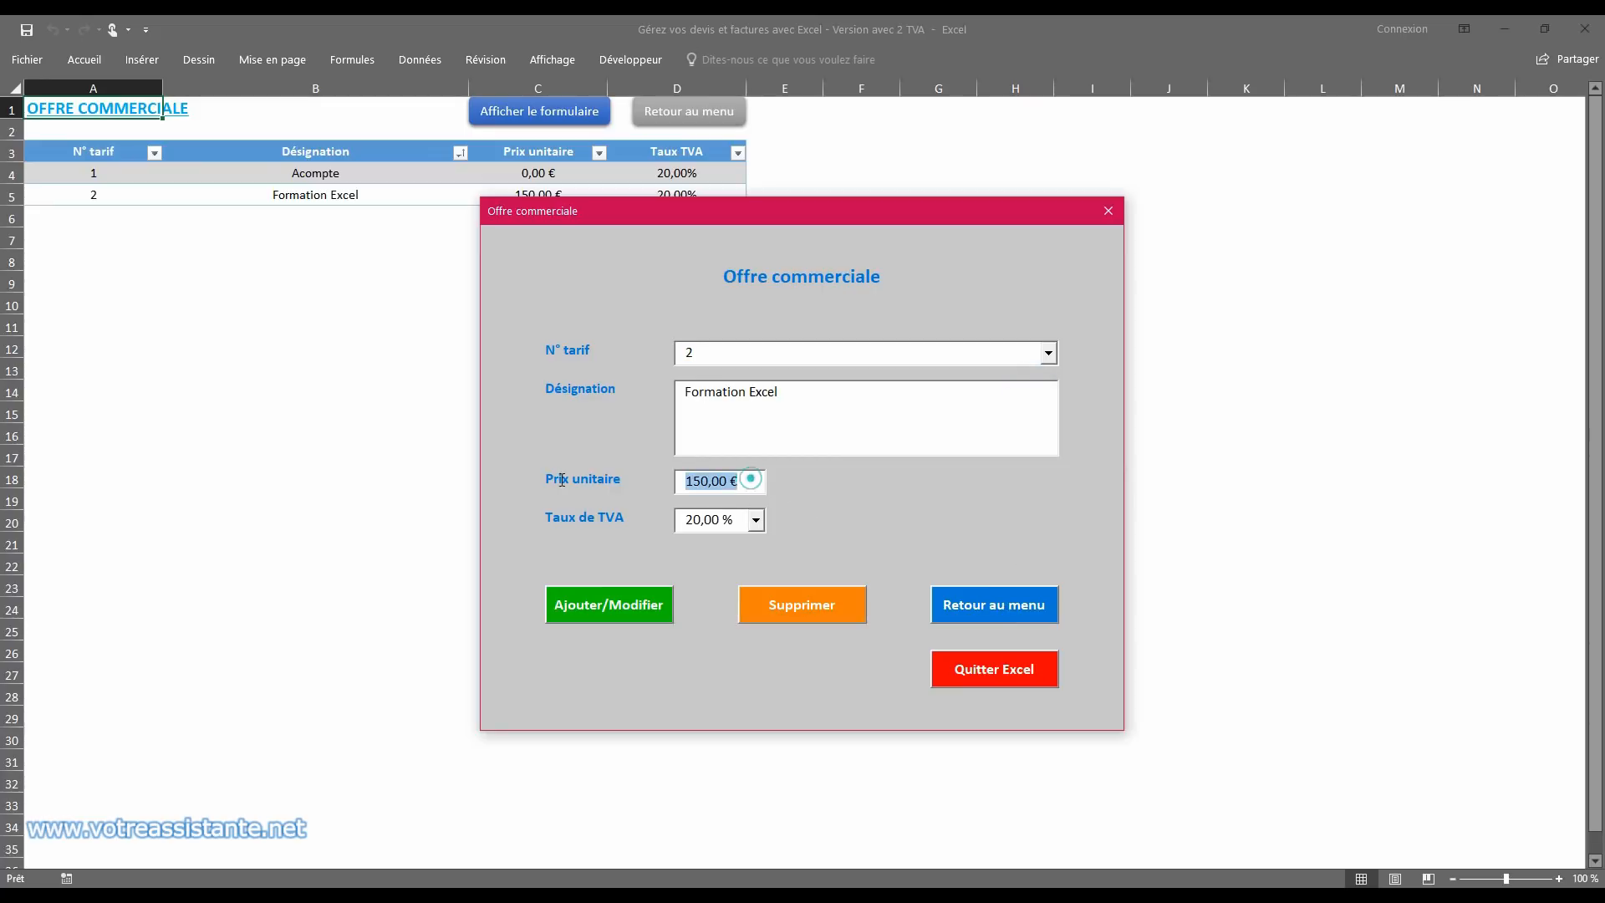
text(100)
click(640, 605)
click(809, 527)
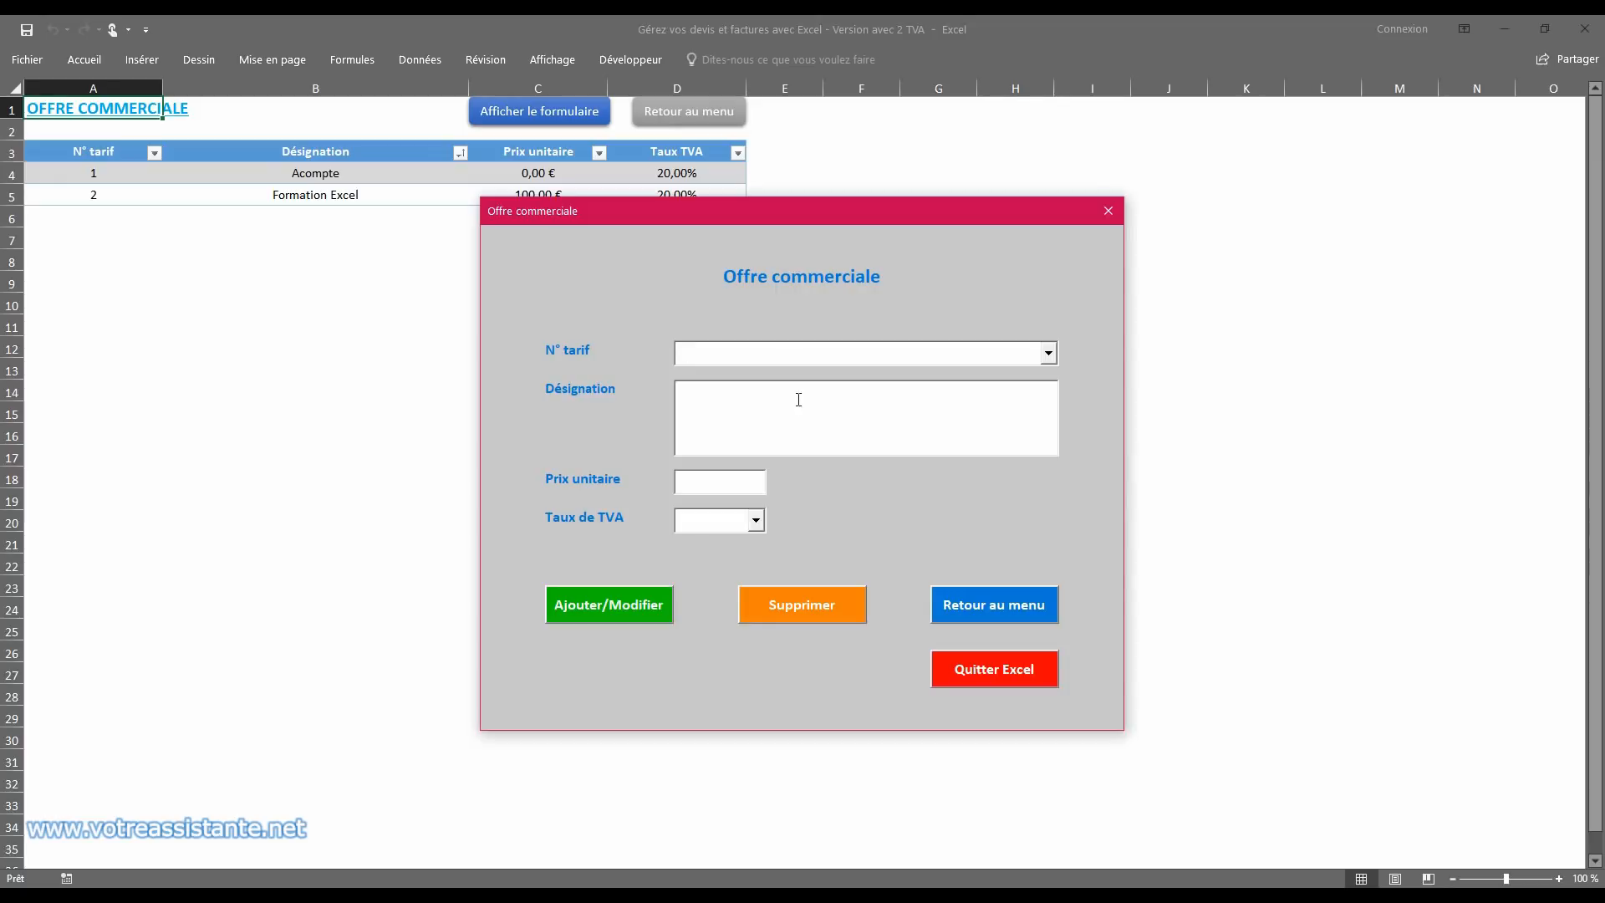
Step: Recall the Formation Excel tariff in the Offre commerciale form to check its details, and return to the main menu
drag(731, 209, 759, 194)
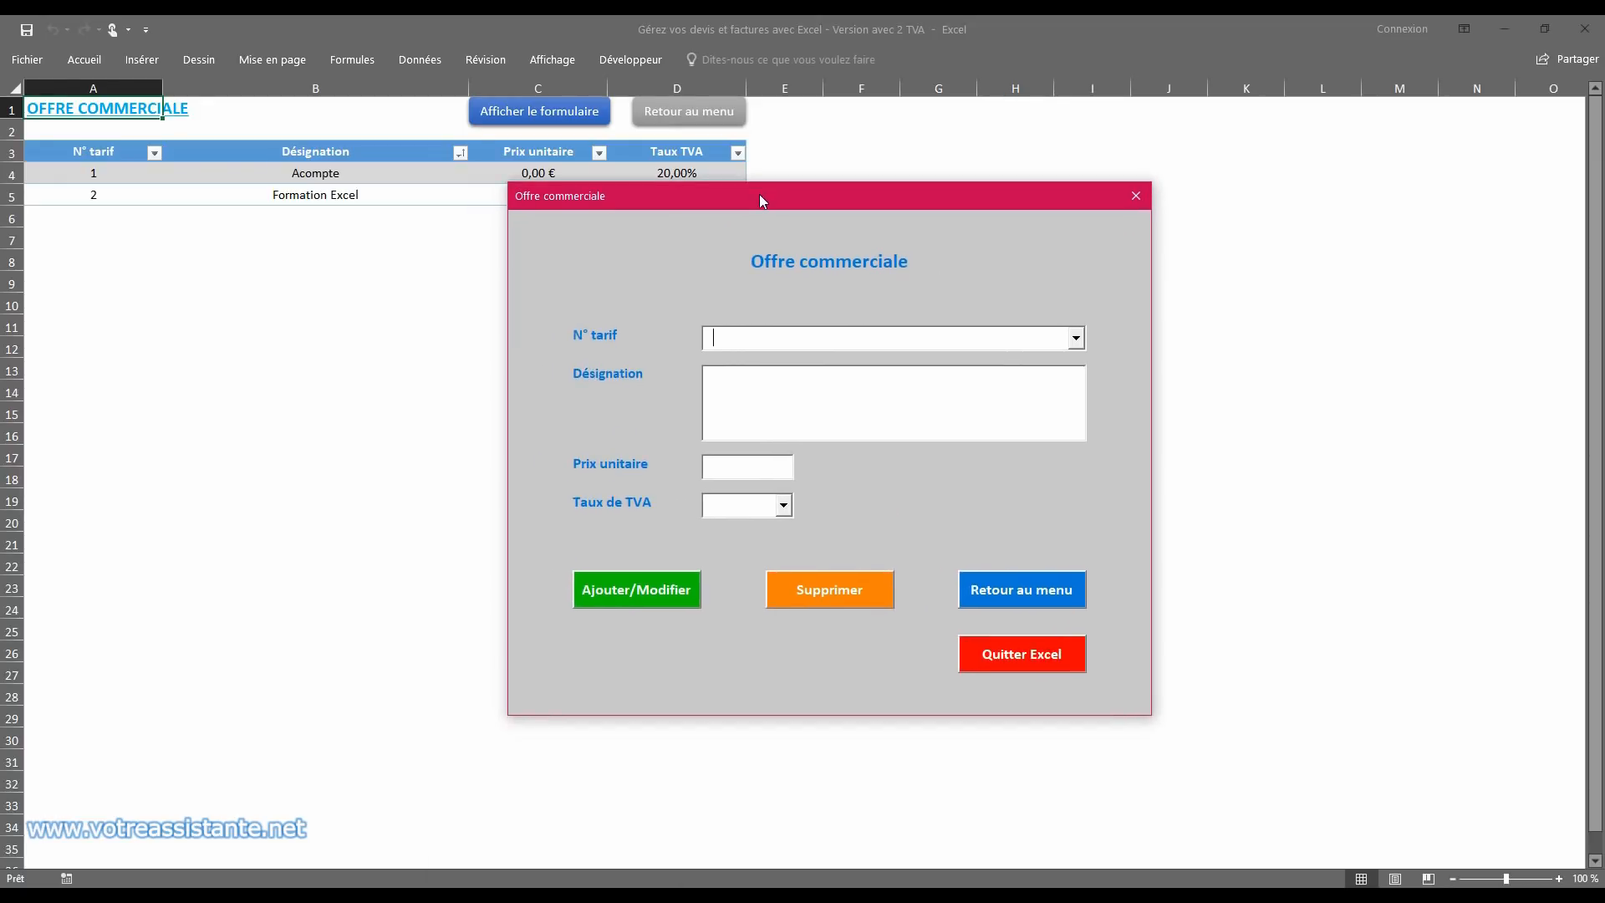
click(1076, 338)
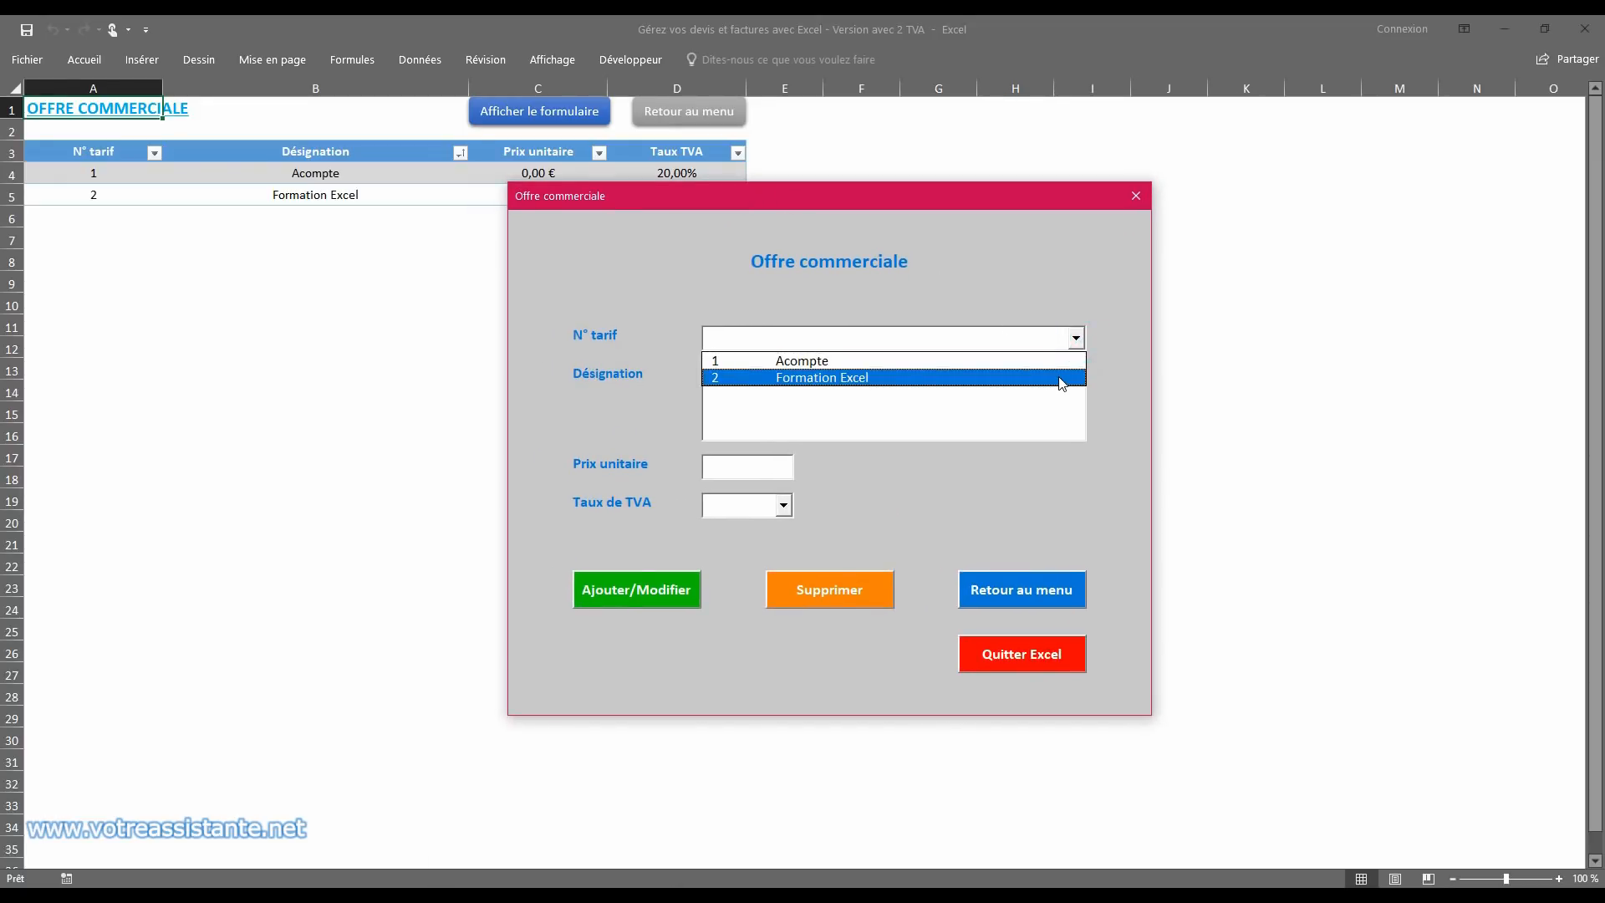
click(1061, 378)
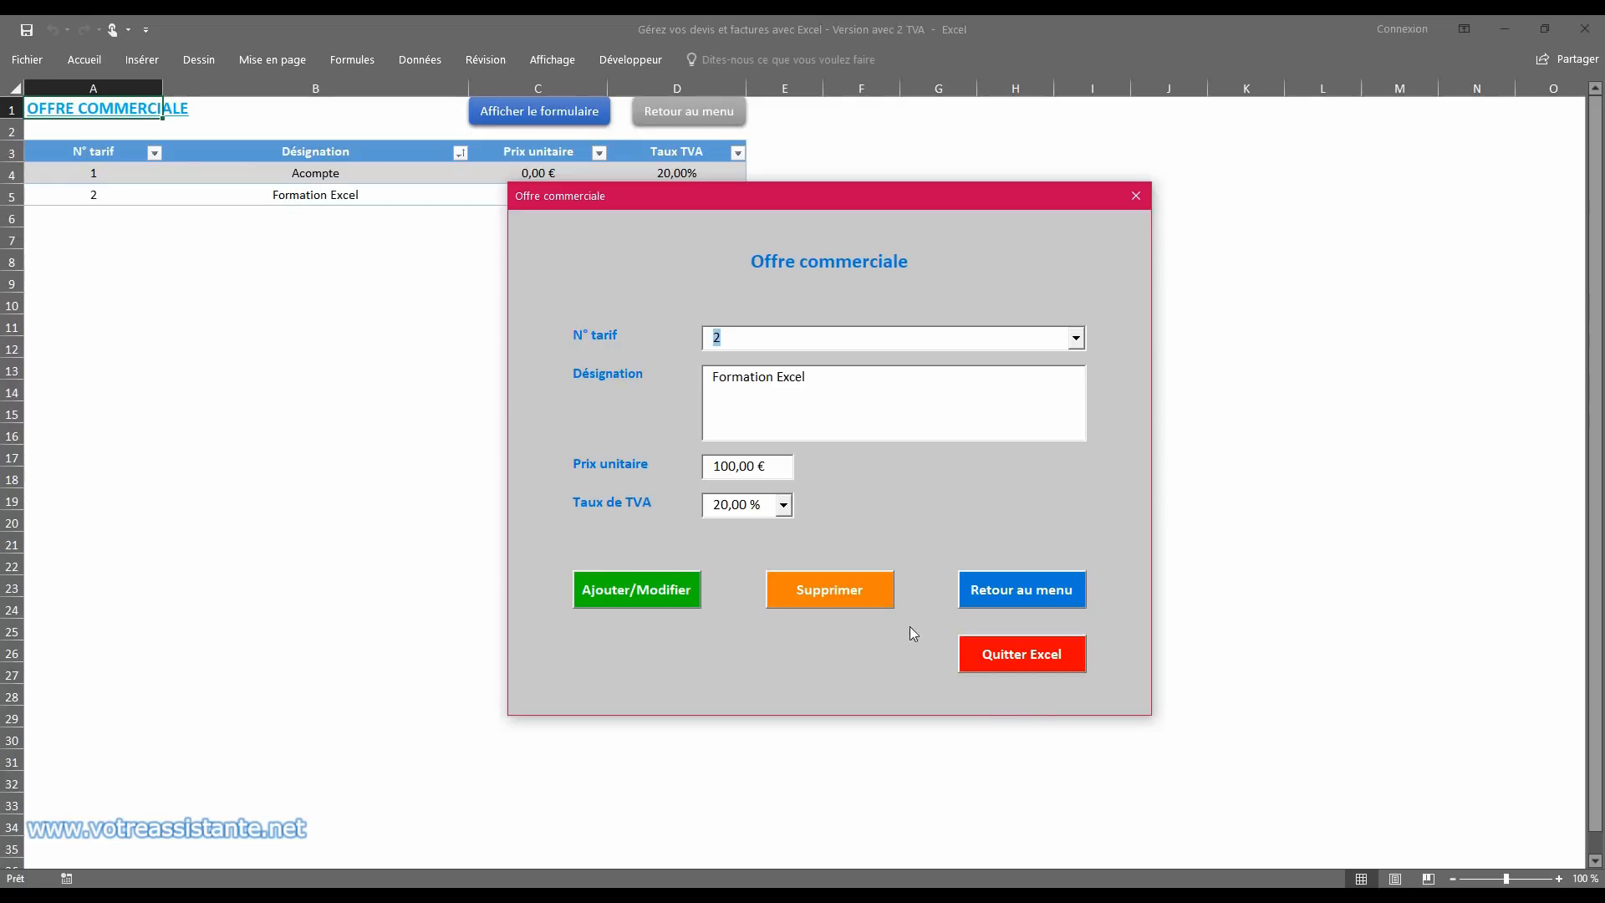
click(1067, 599)
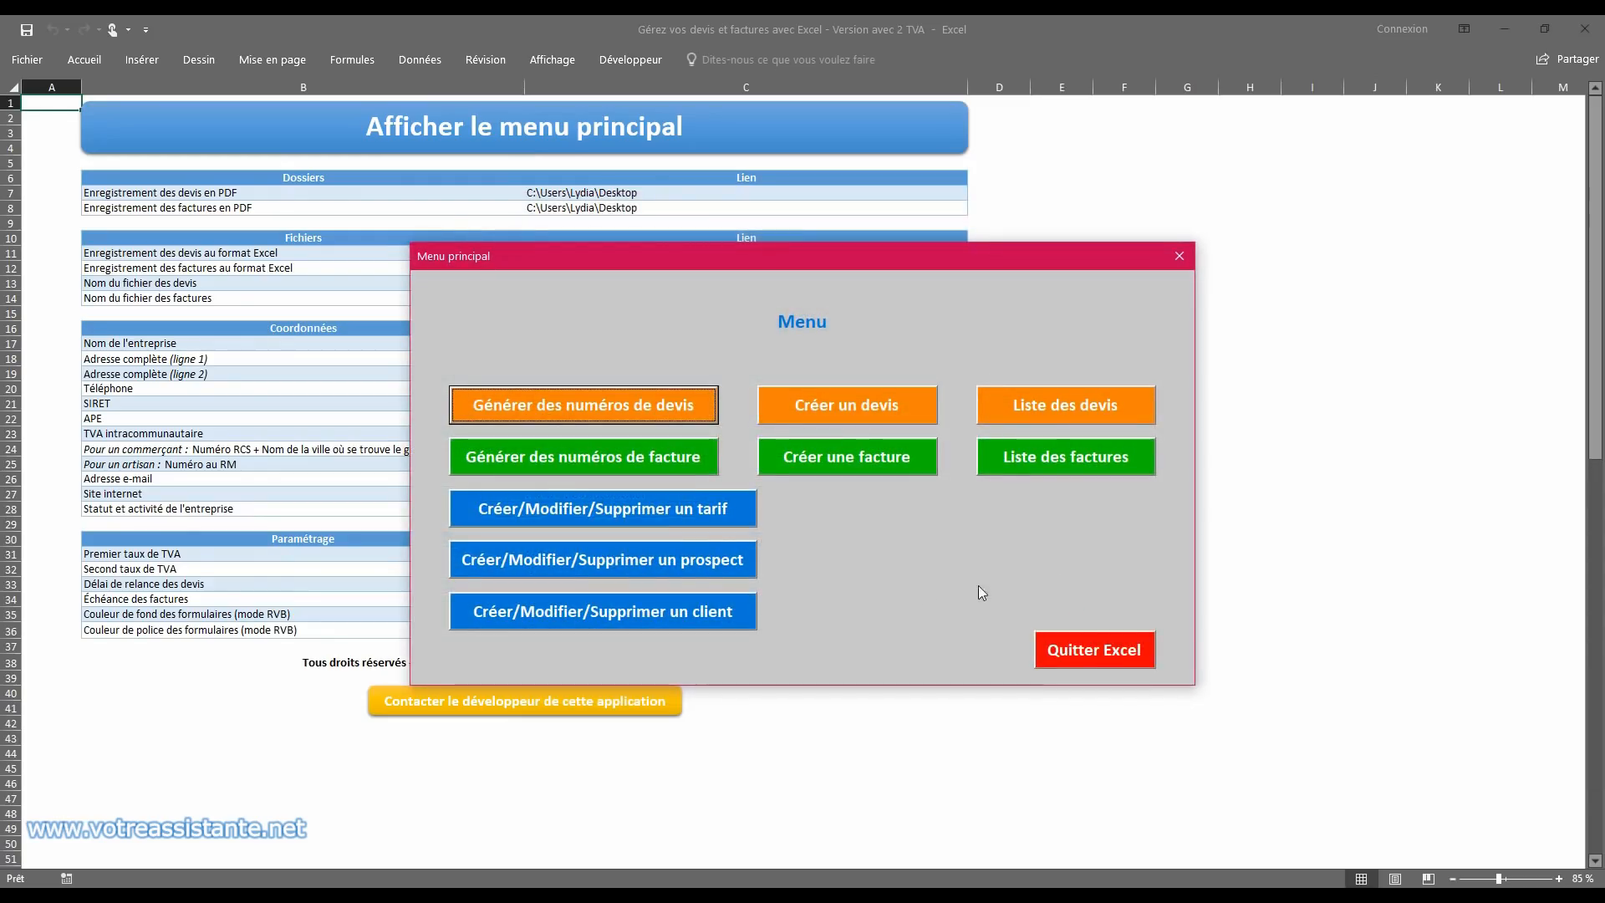
Step: Start a new prospect record for L'ORANGERIE with the title Monsieur, the contact's first and last name, and the street address
click(616, 563)
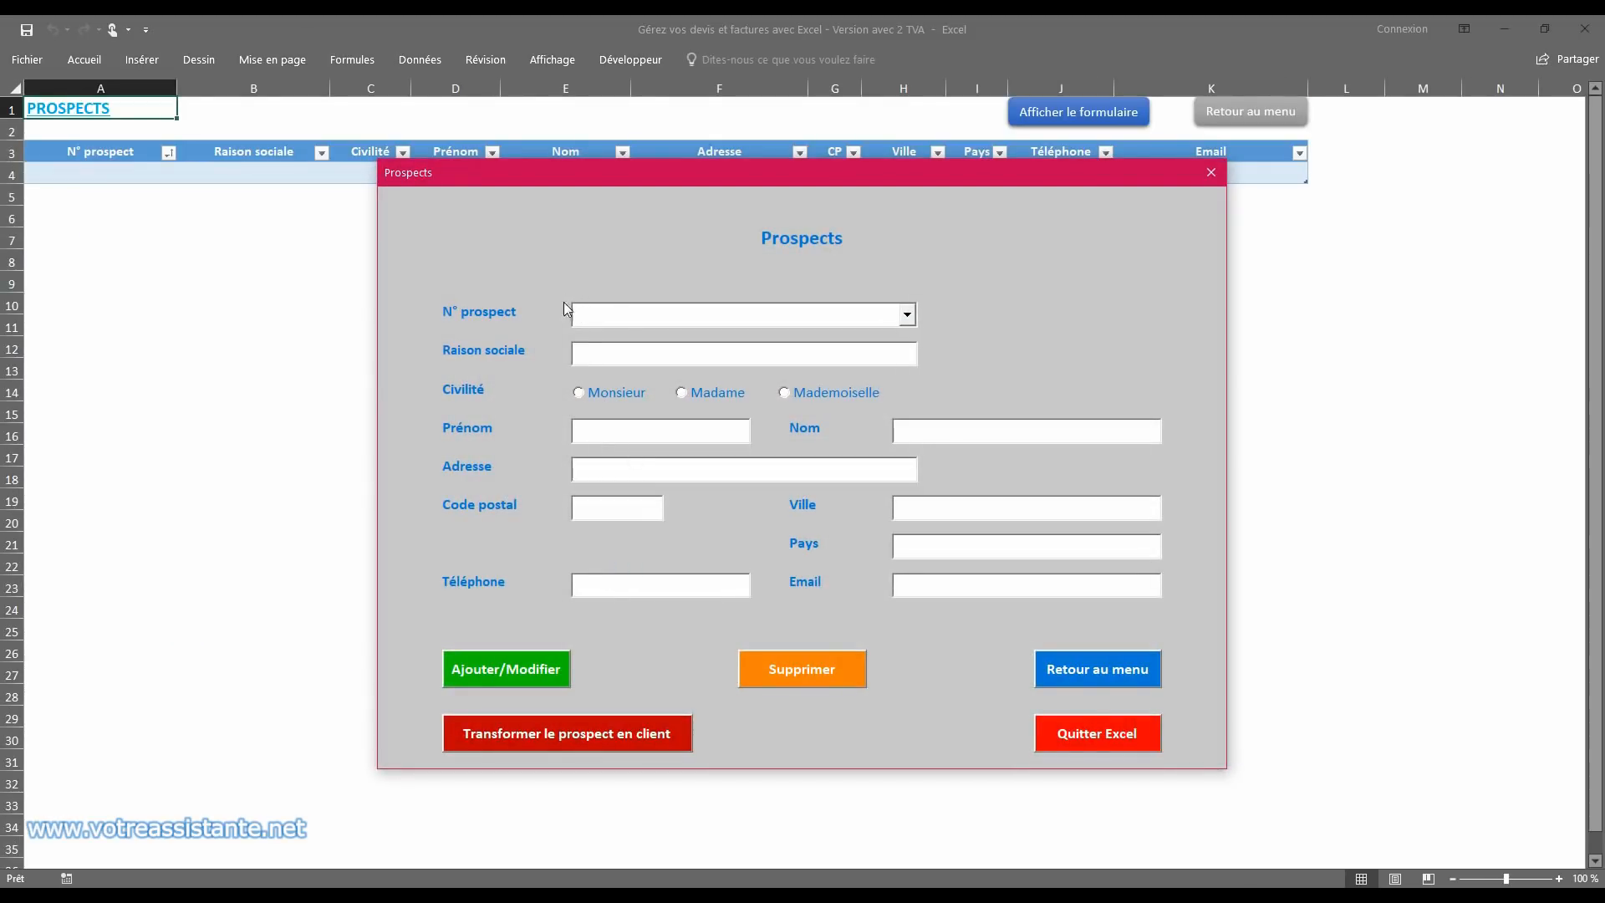
click(605, 356)
text(L'ORANGERIE)
click(596, 391)
click(616, 431)
text(Jean)
text(DUPONT)
text(Allée des peupliers)
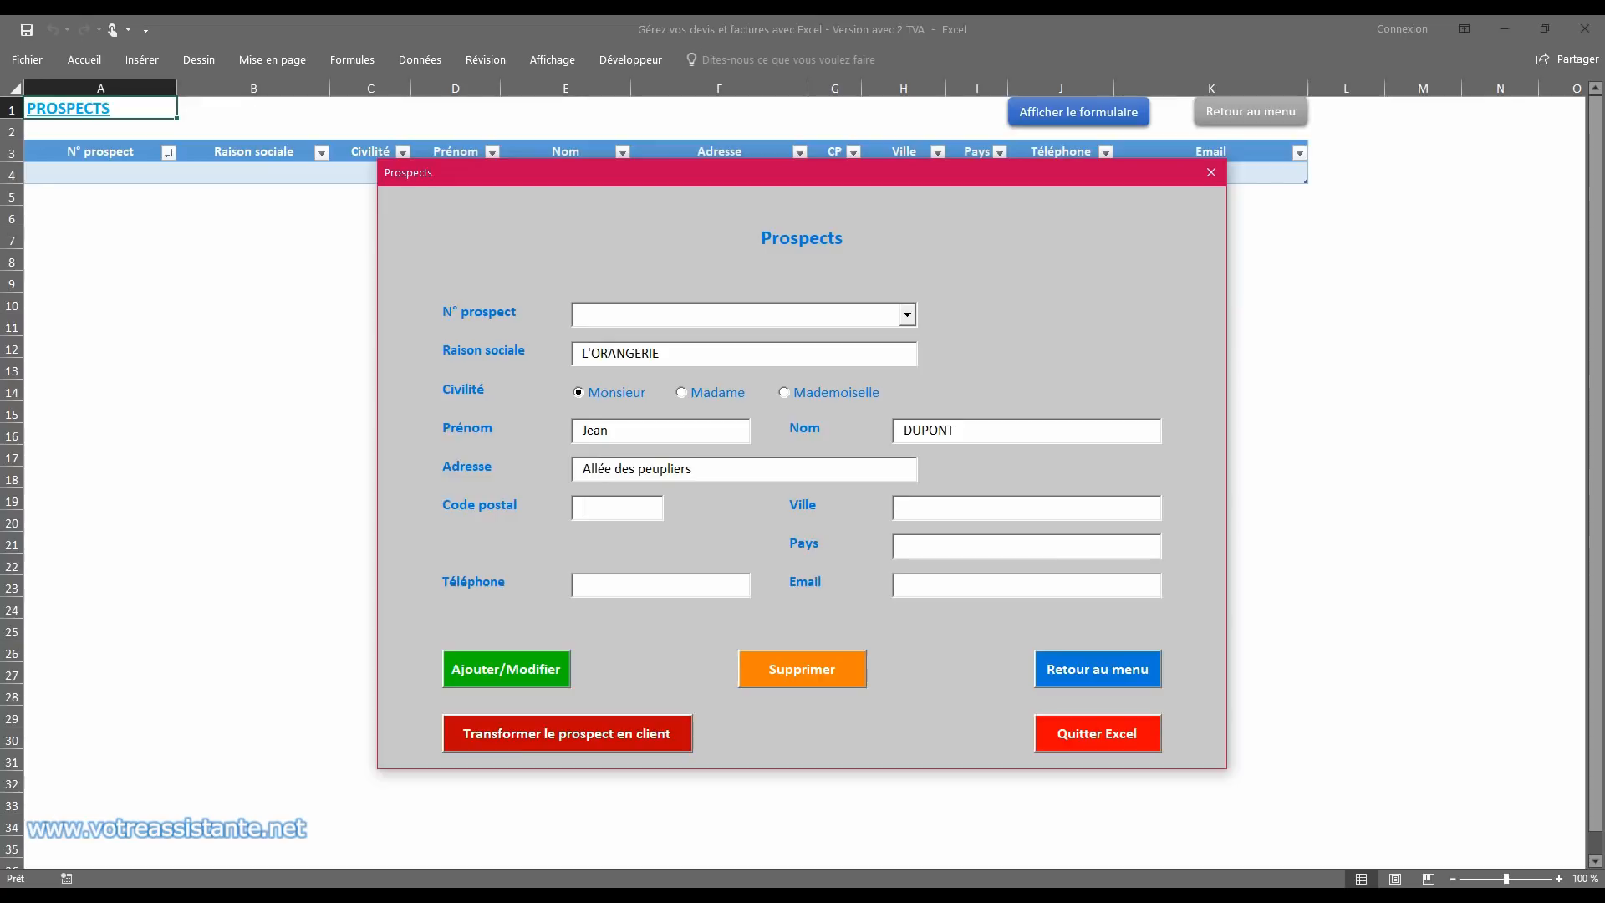
text(95000)
Step: Fill in the L'ORANGERIE prospect's postal code, city, country FRANCE and phone number
key(Tab)
text(CERGY)
key(Tab)
text(FRANCE)
key(Tab)
text(06 00 00 00 00)
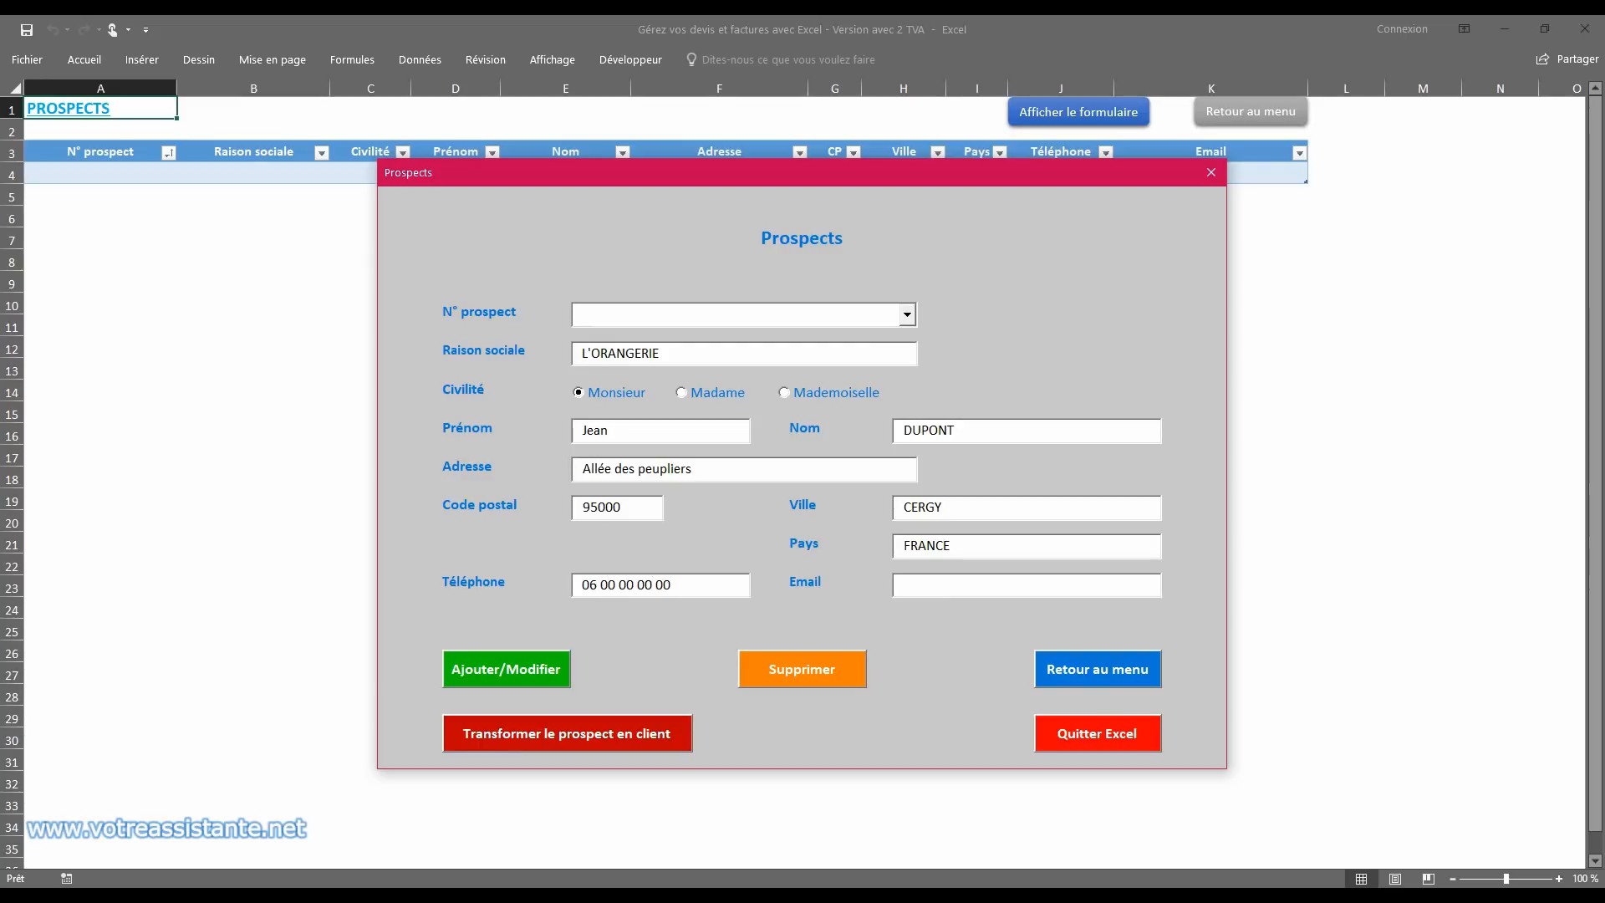
Step: Fill in the L'ORANGERIE contact's e-mail and confirm adding the new prospect
key(Tab)
click(503, 669)
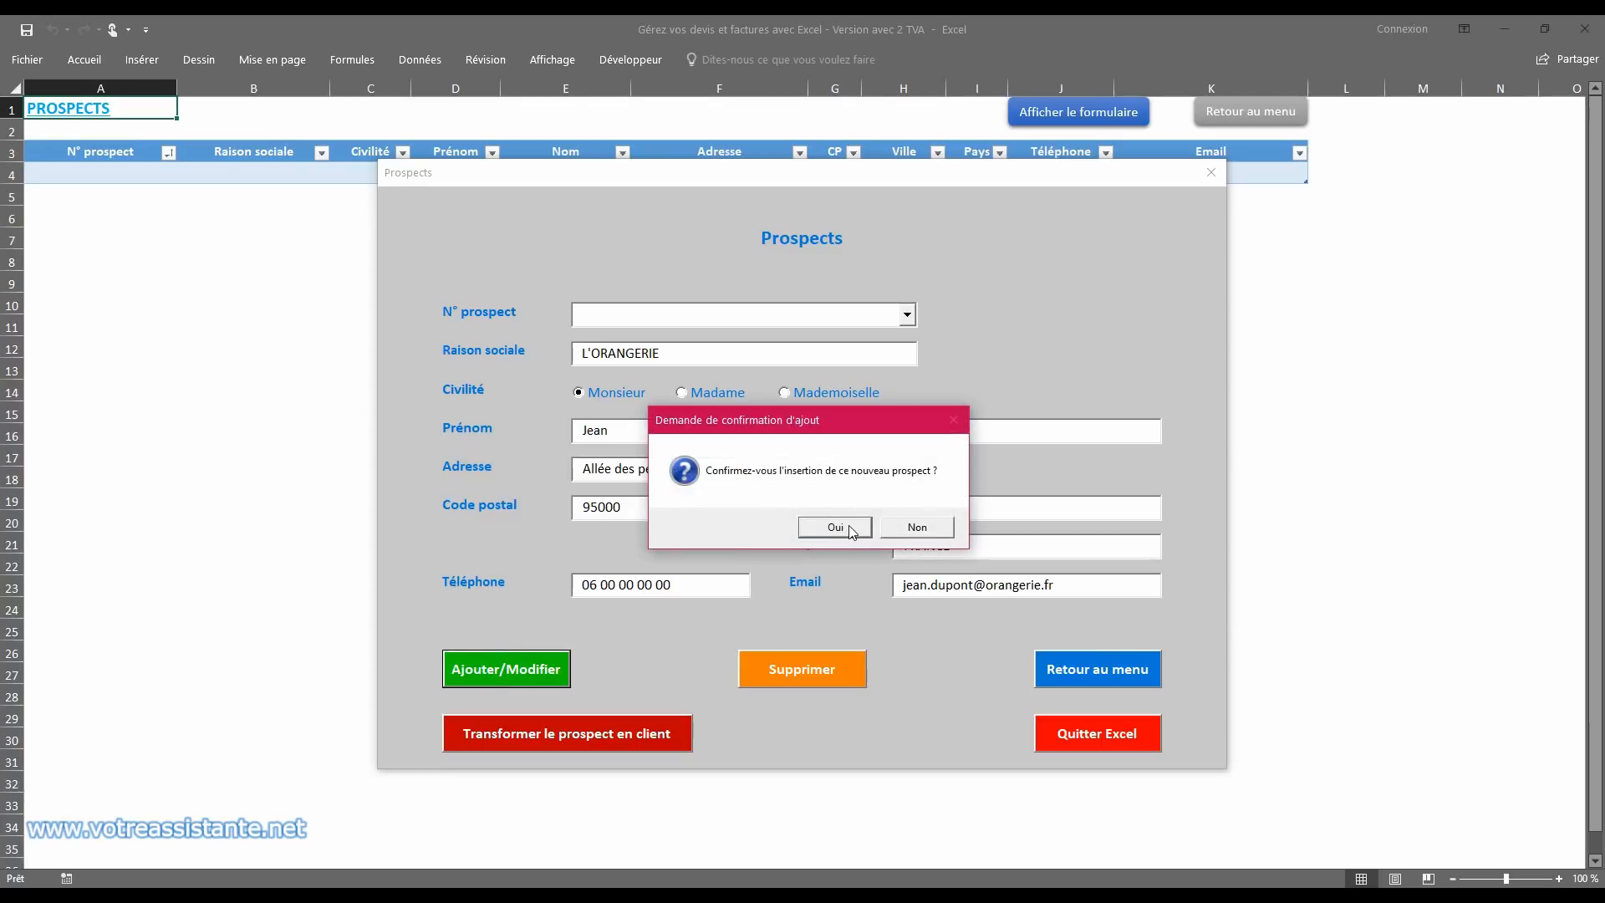
click(850, 525)
Step: Close the form, extend the prospects table down to row 5, and delete the empty row 4
click(1210, 173)
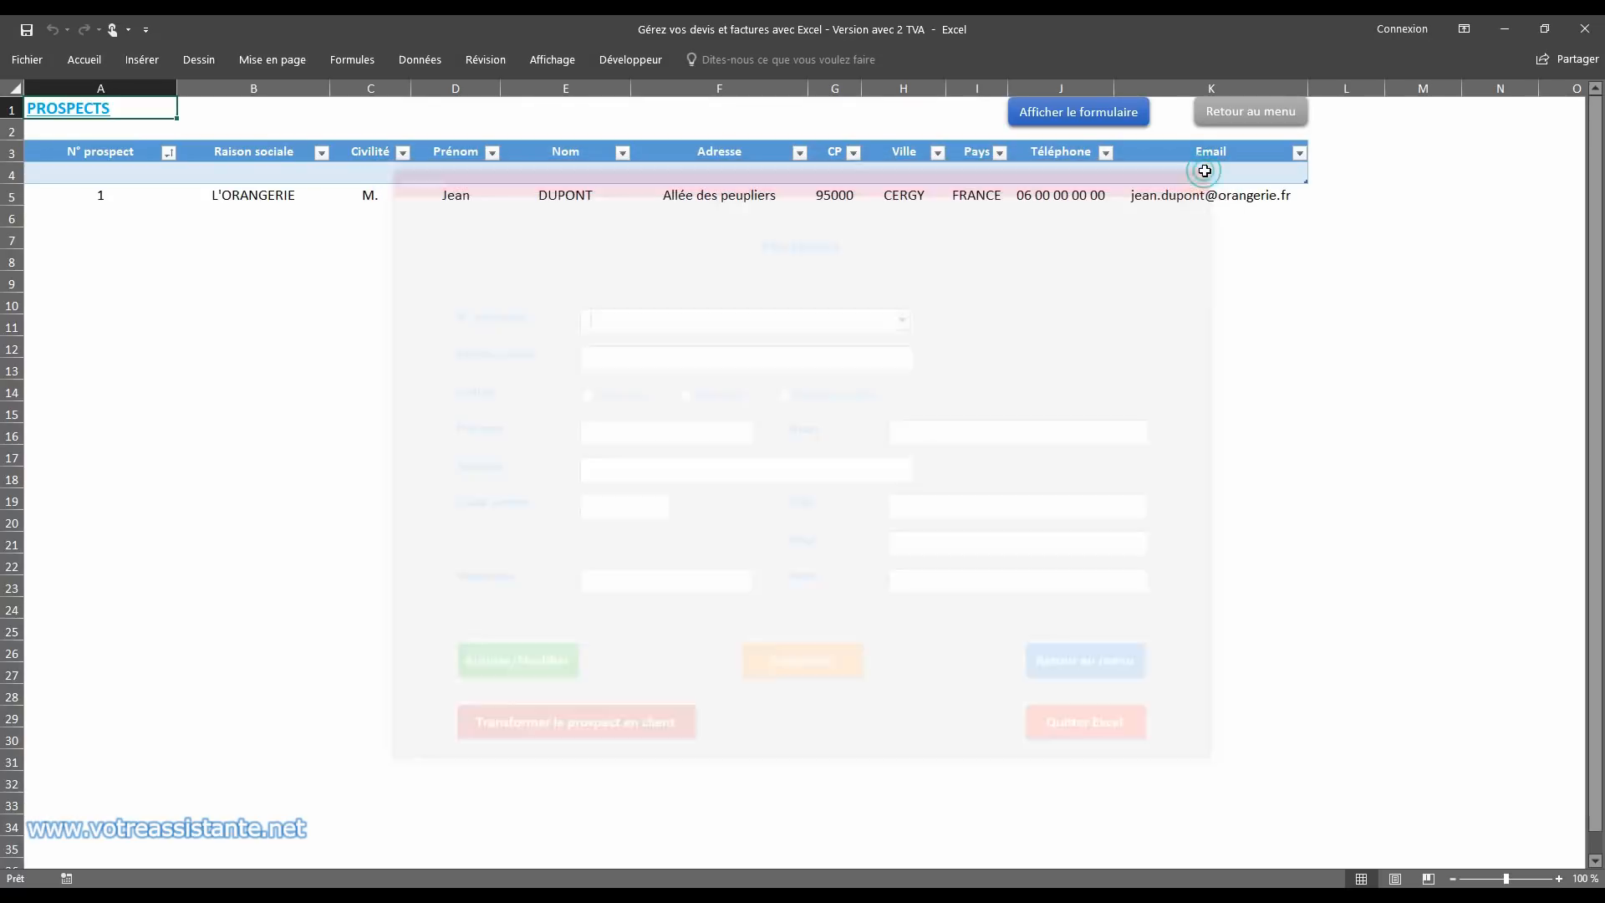
click(118, 180)
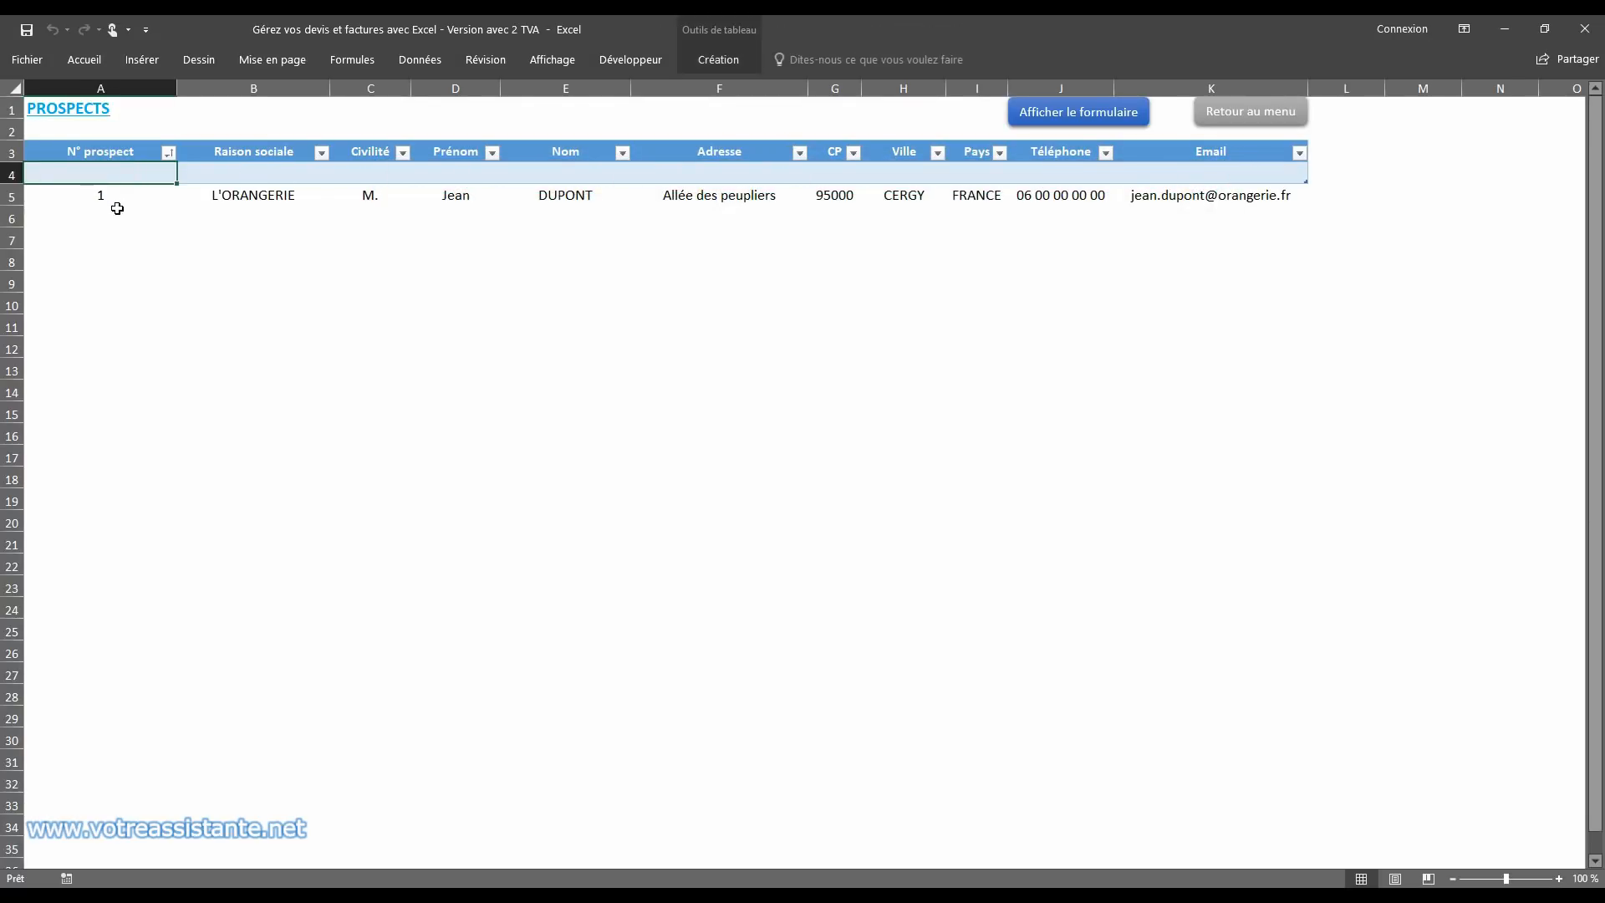
click(140, 178)
drag(1306, 181, 1310, 206)
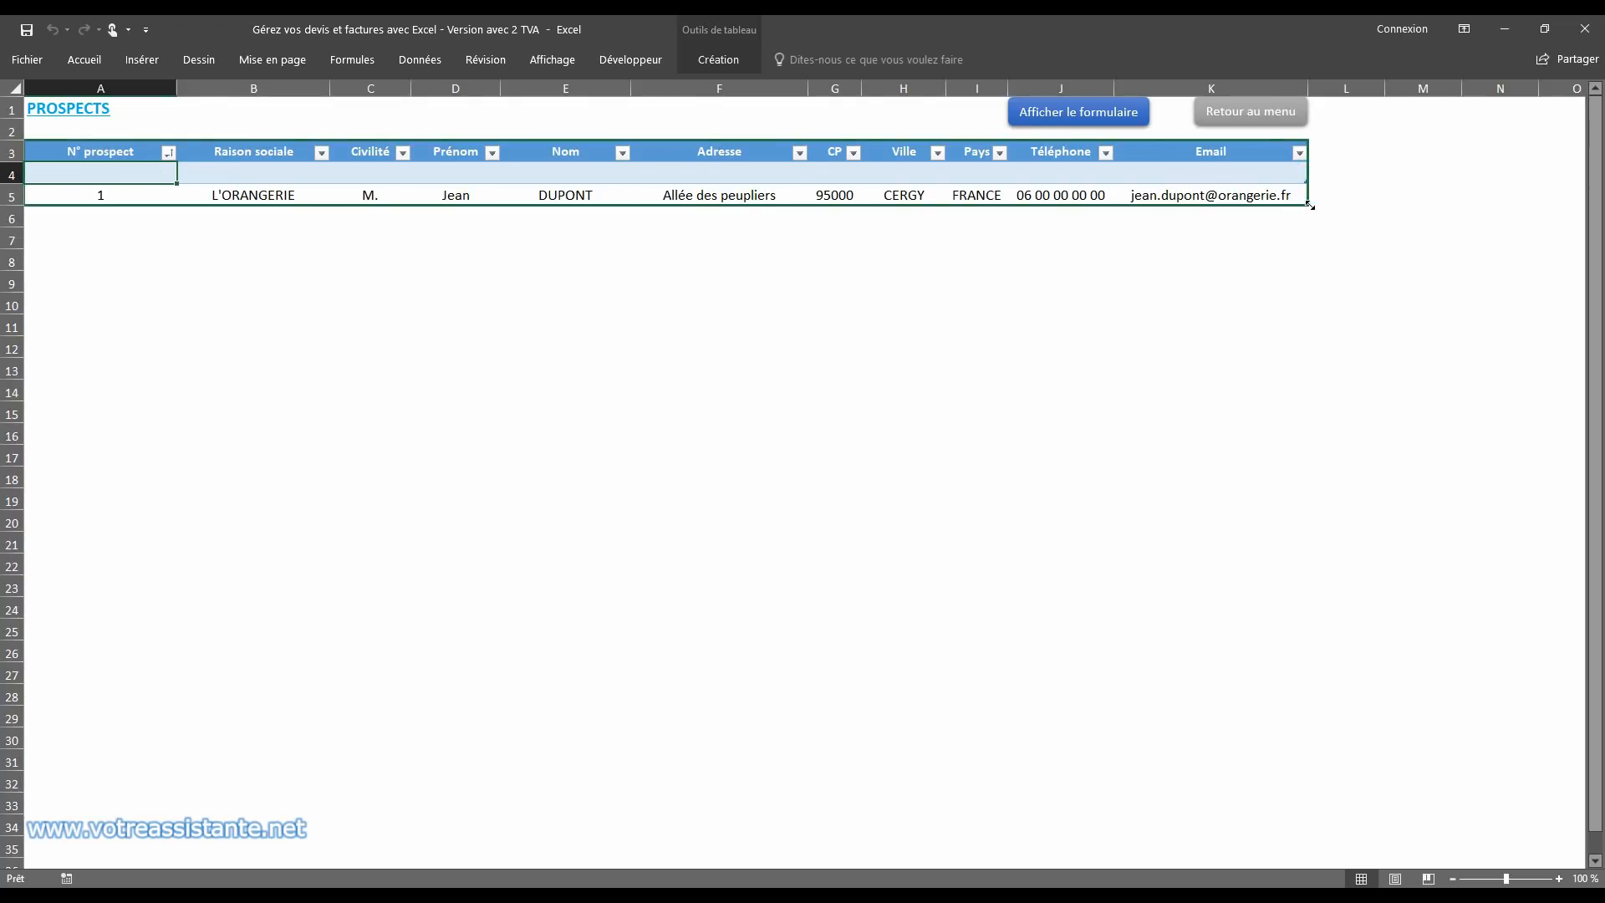
right_click(20, 177)
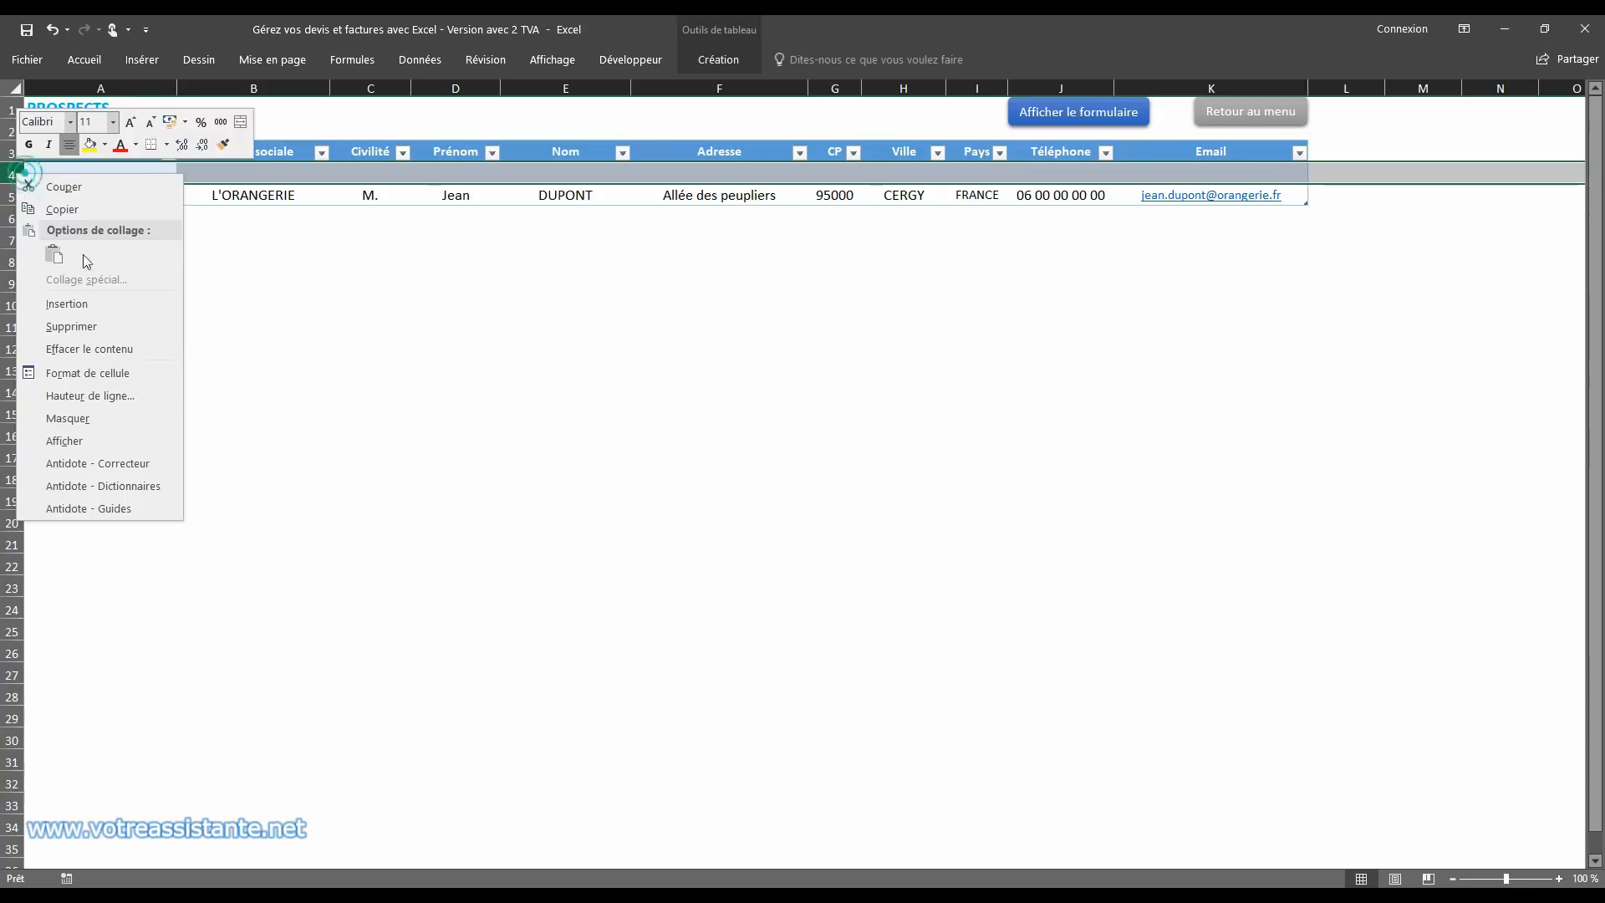
click(71, 326)
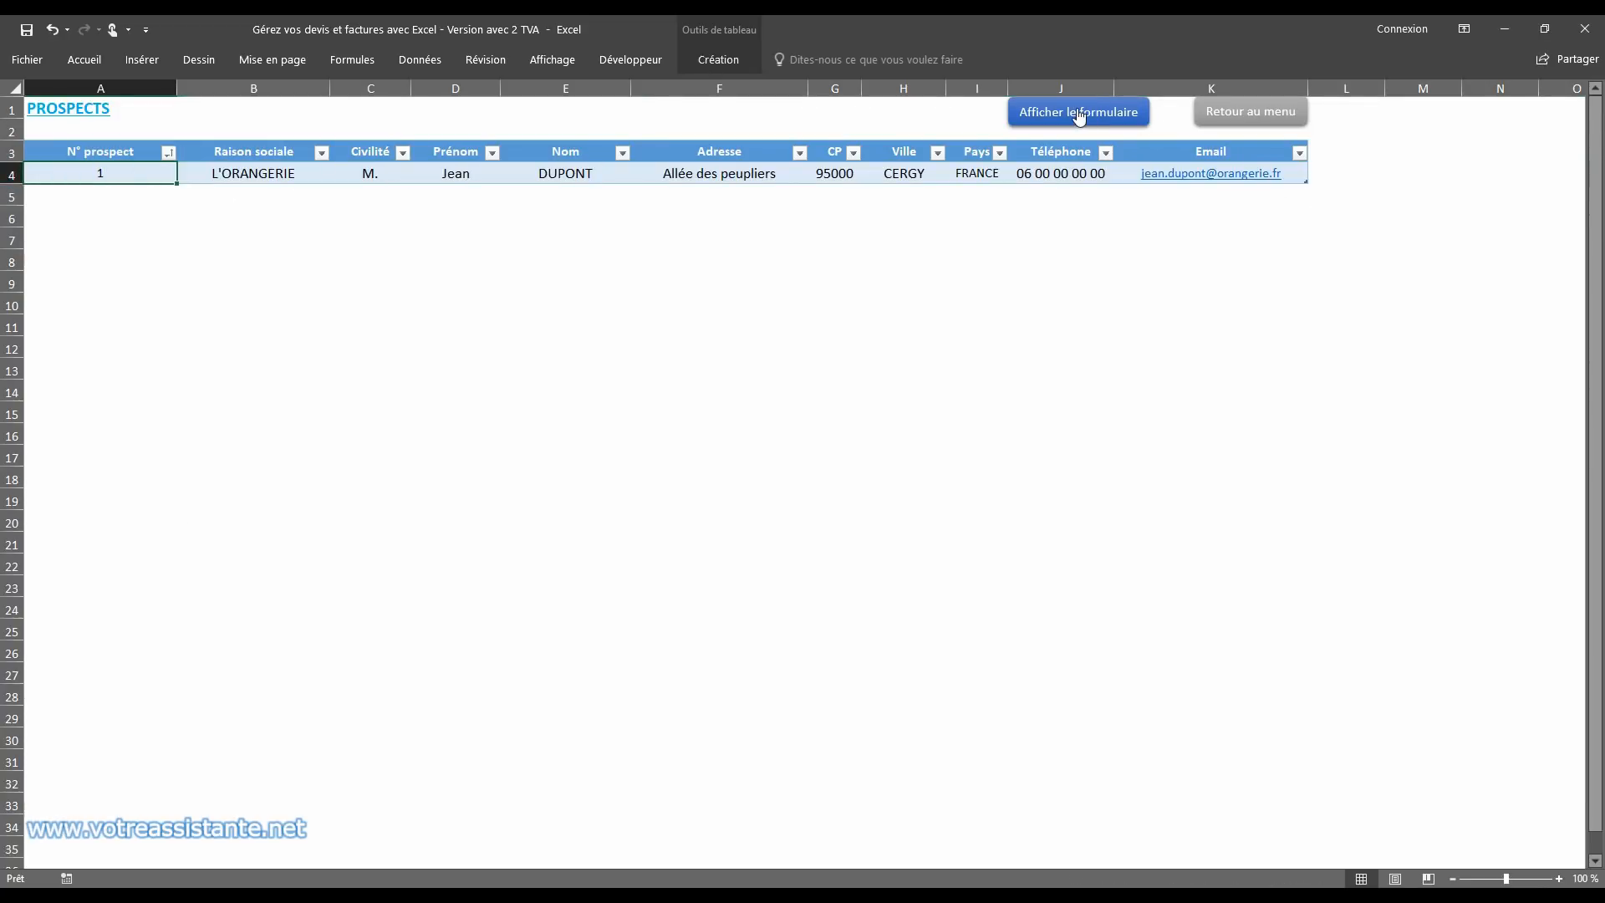
Step: Start a second prospect record for BOULANGERIE with the title Madame, the contact's first and last name, and the street address
click(1080, 118)
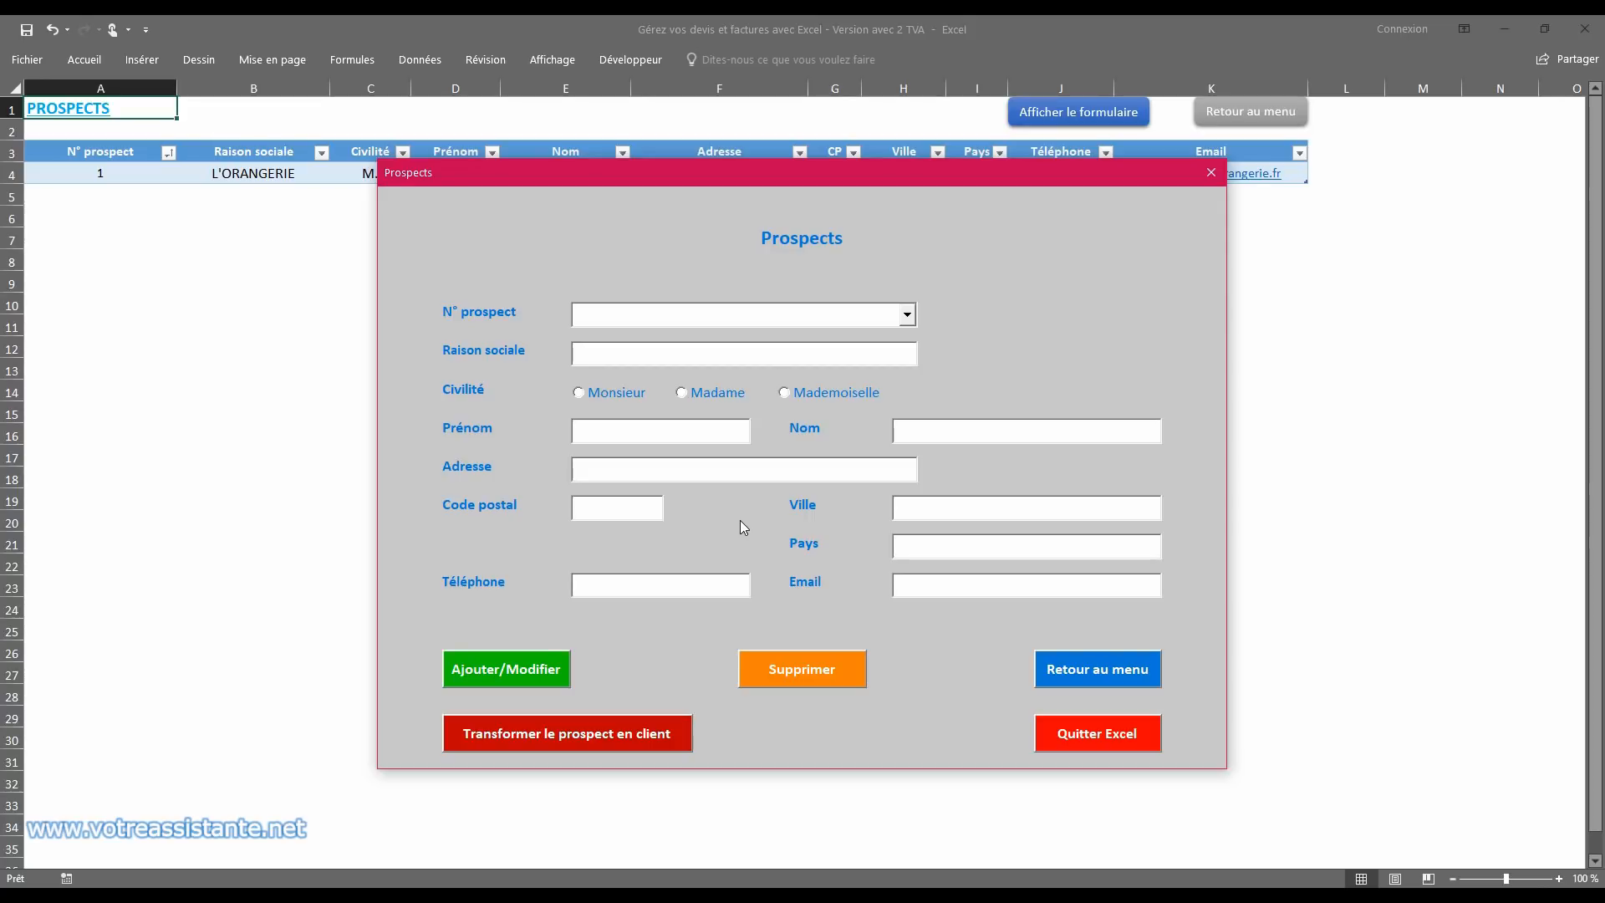
text(BOULANGERIE)
key(Tab)
click(695, 393)
click(648, 432)
text(Allée)
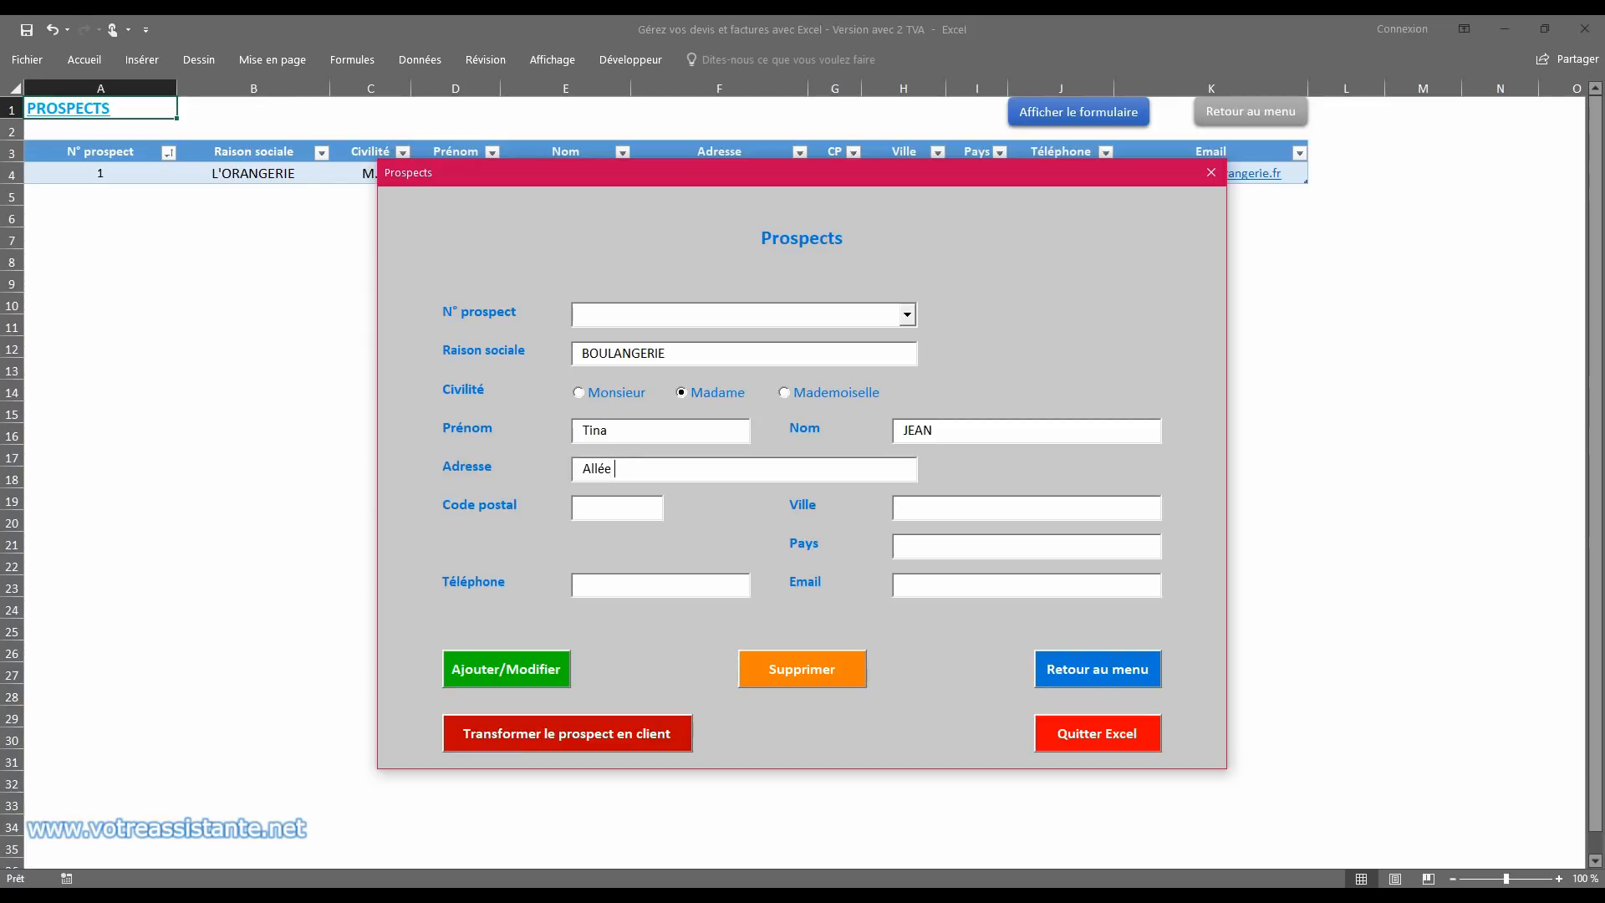
text(s des hirondelles)
key(Tab)
Step: Fill in the BOULANGERIE prospect's postal code, city, country FRANCE and phone number
text(95000)
key(Tab)
text(CERGY)
key(Tab)
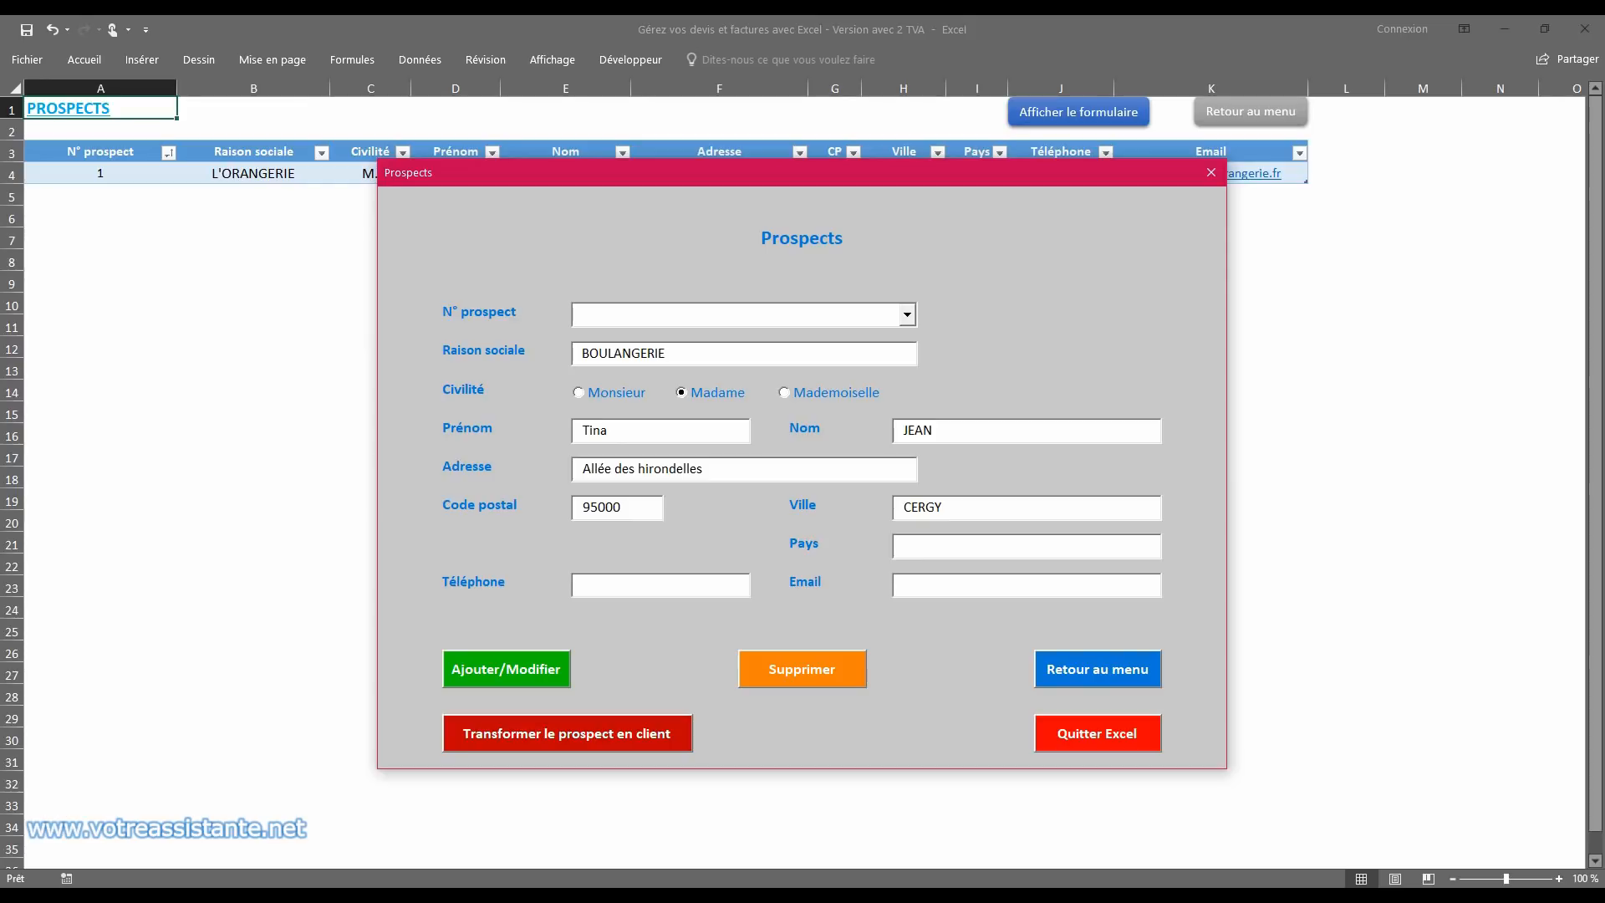
text(FRANCE)
text(06 )
text(00 00 00 00)
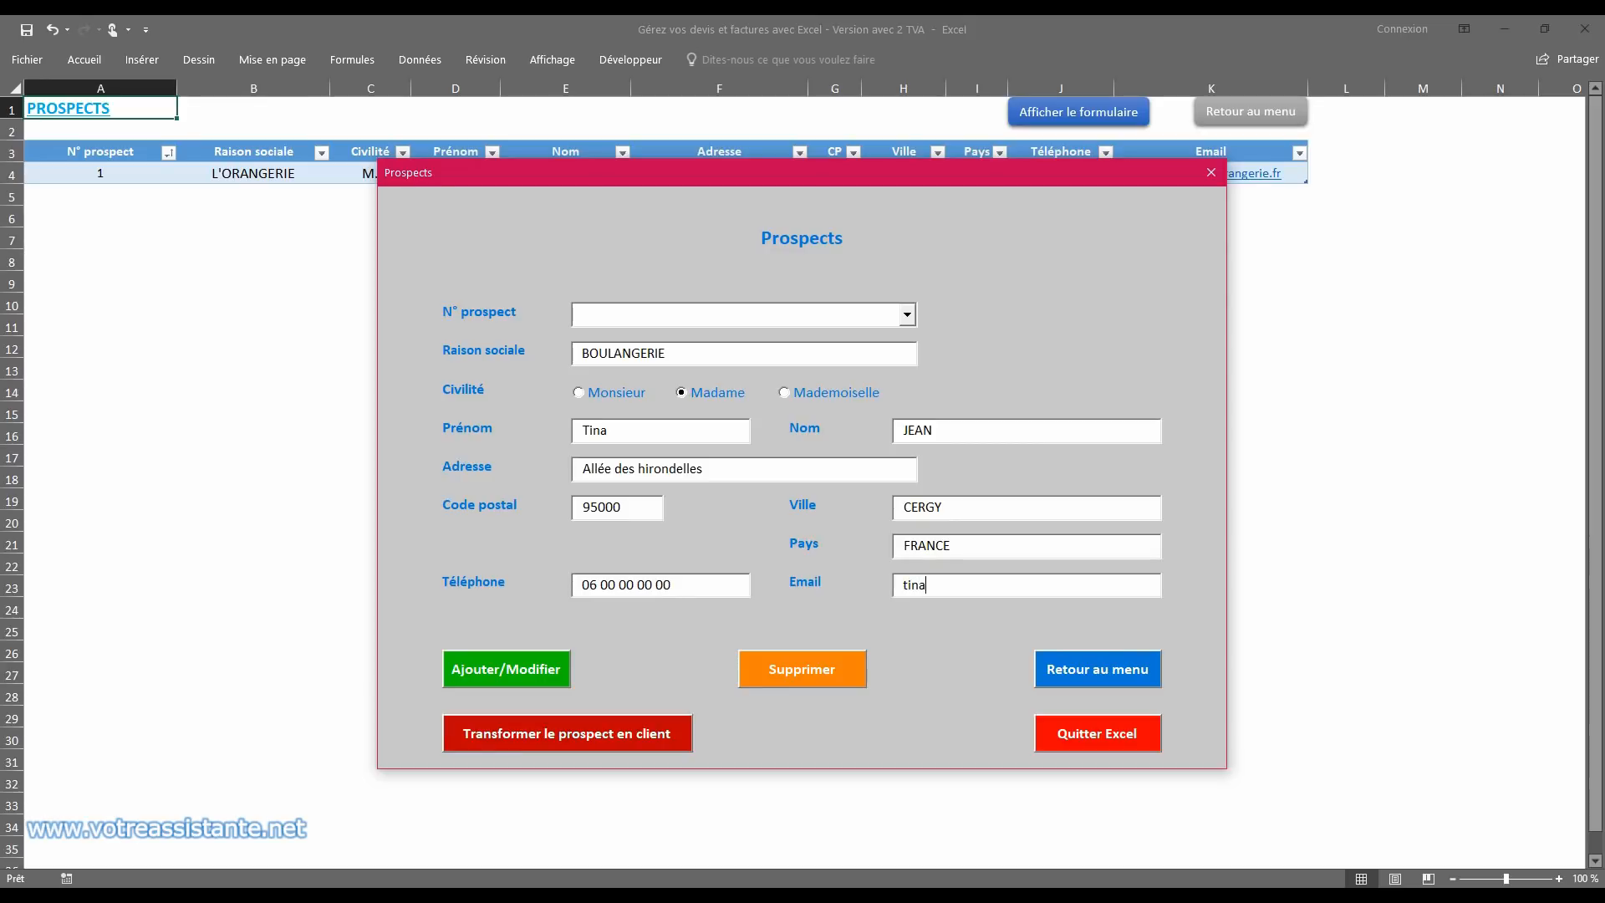
Step: Fill in the BOULANGERIE contact's e-mail and confirm adding the new prospect
click(469, 674)
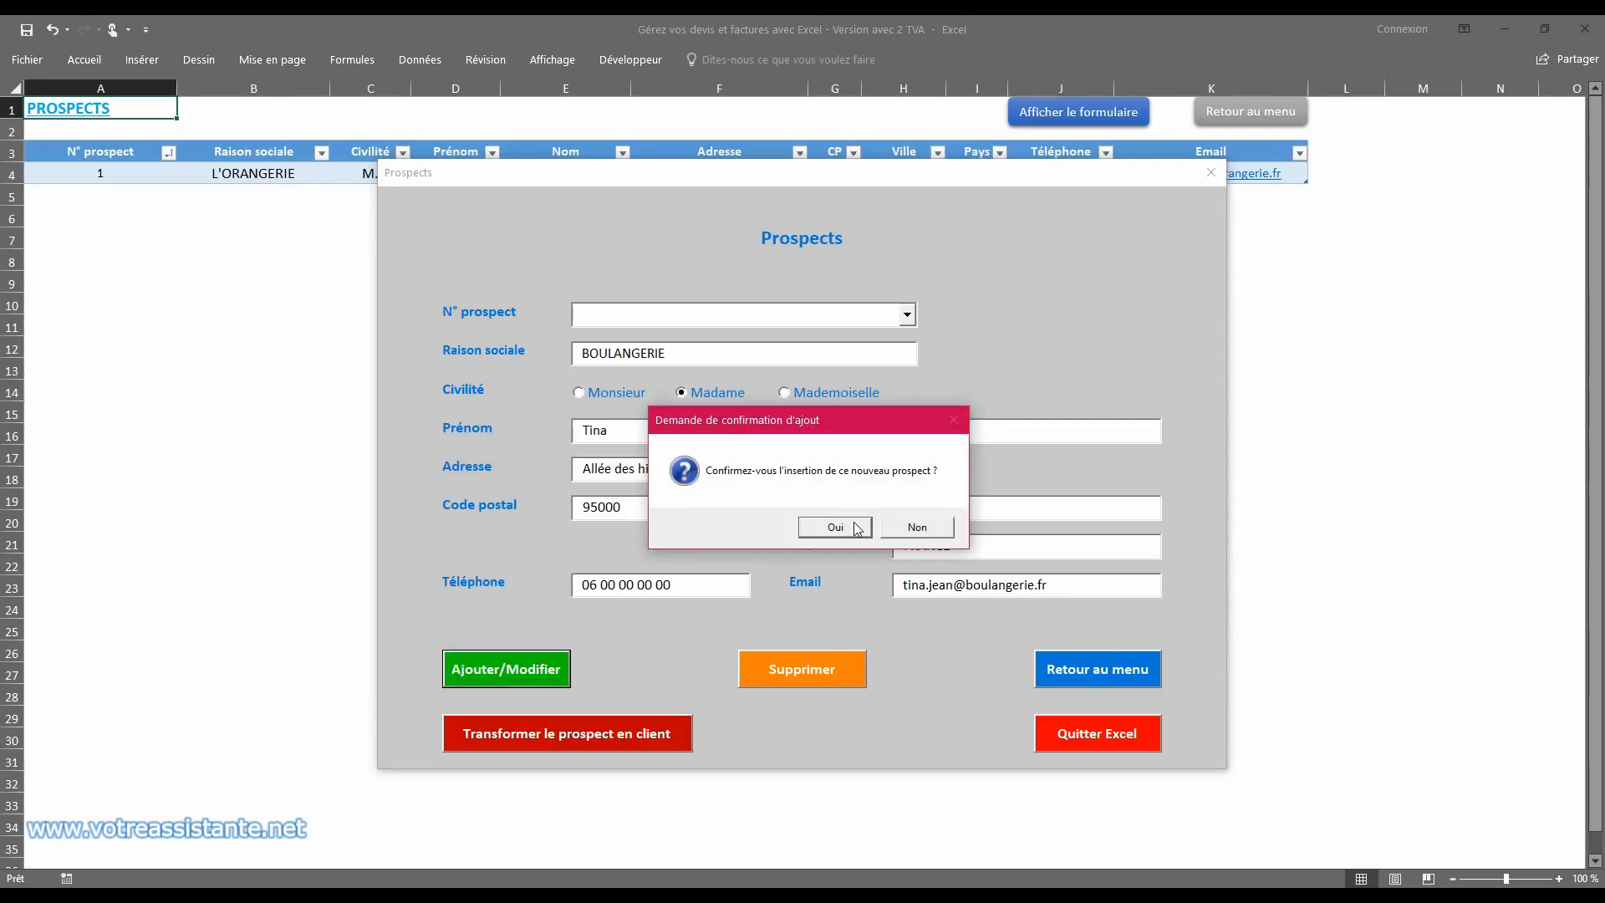
click(854, 521)
Step: Load prospect 1, L'ORANGERIE, add the street number to its address, confirm the modification, and close the form
click(907, 314)
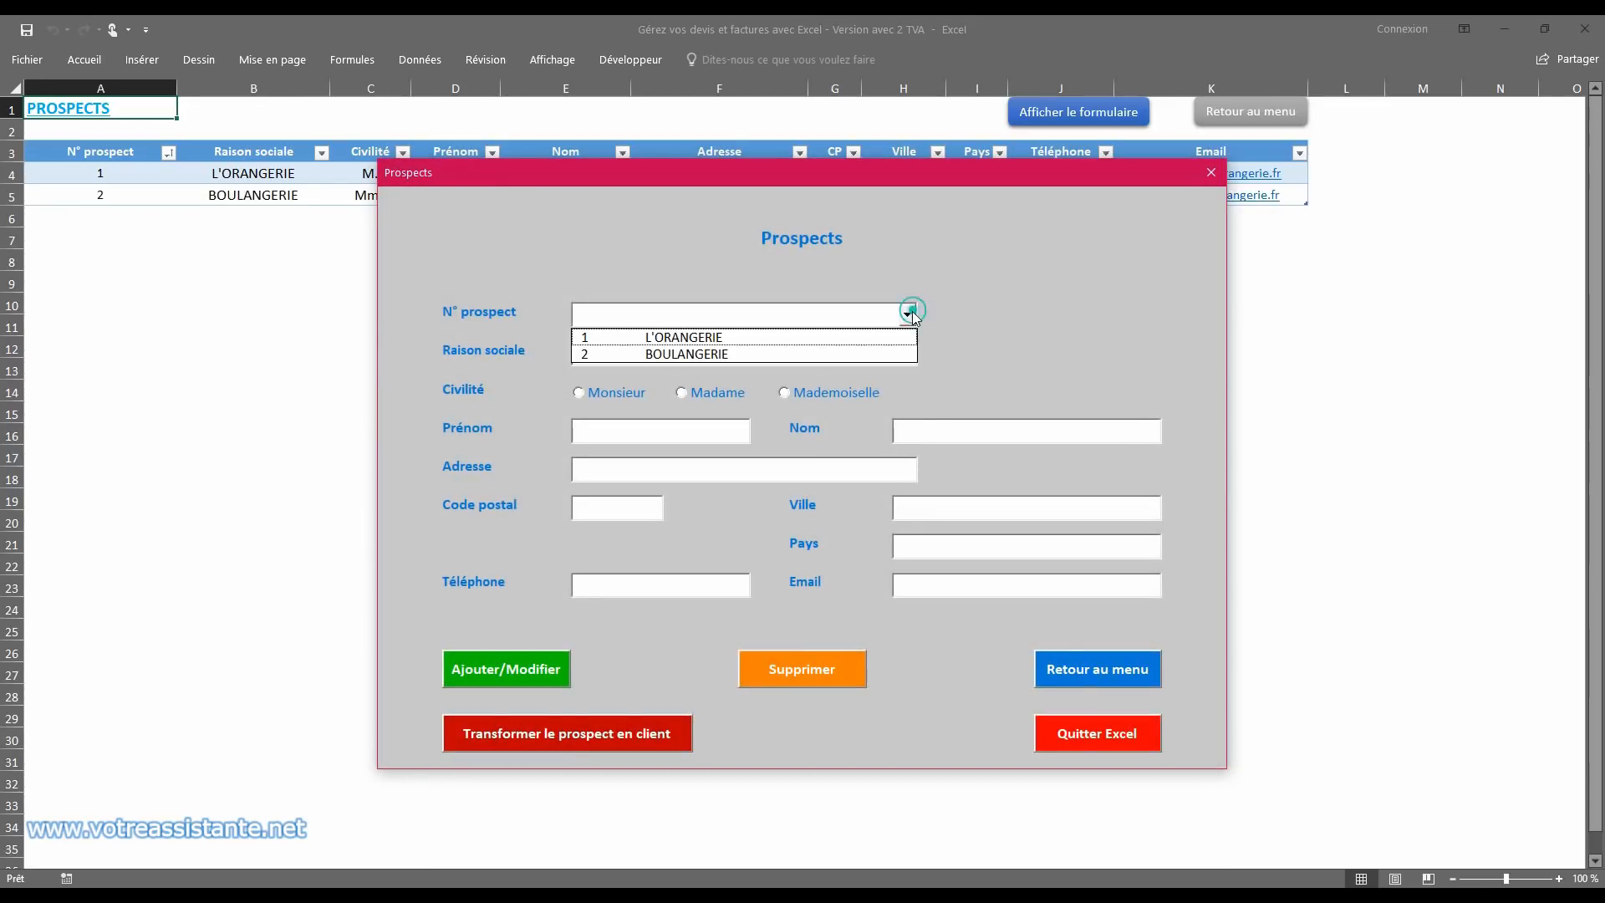
click(871, 338)
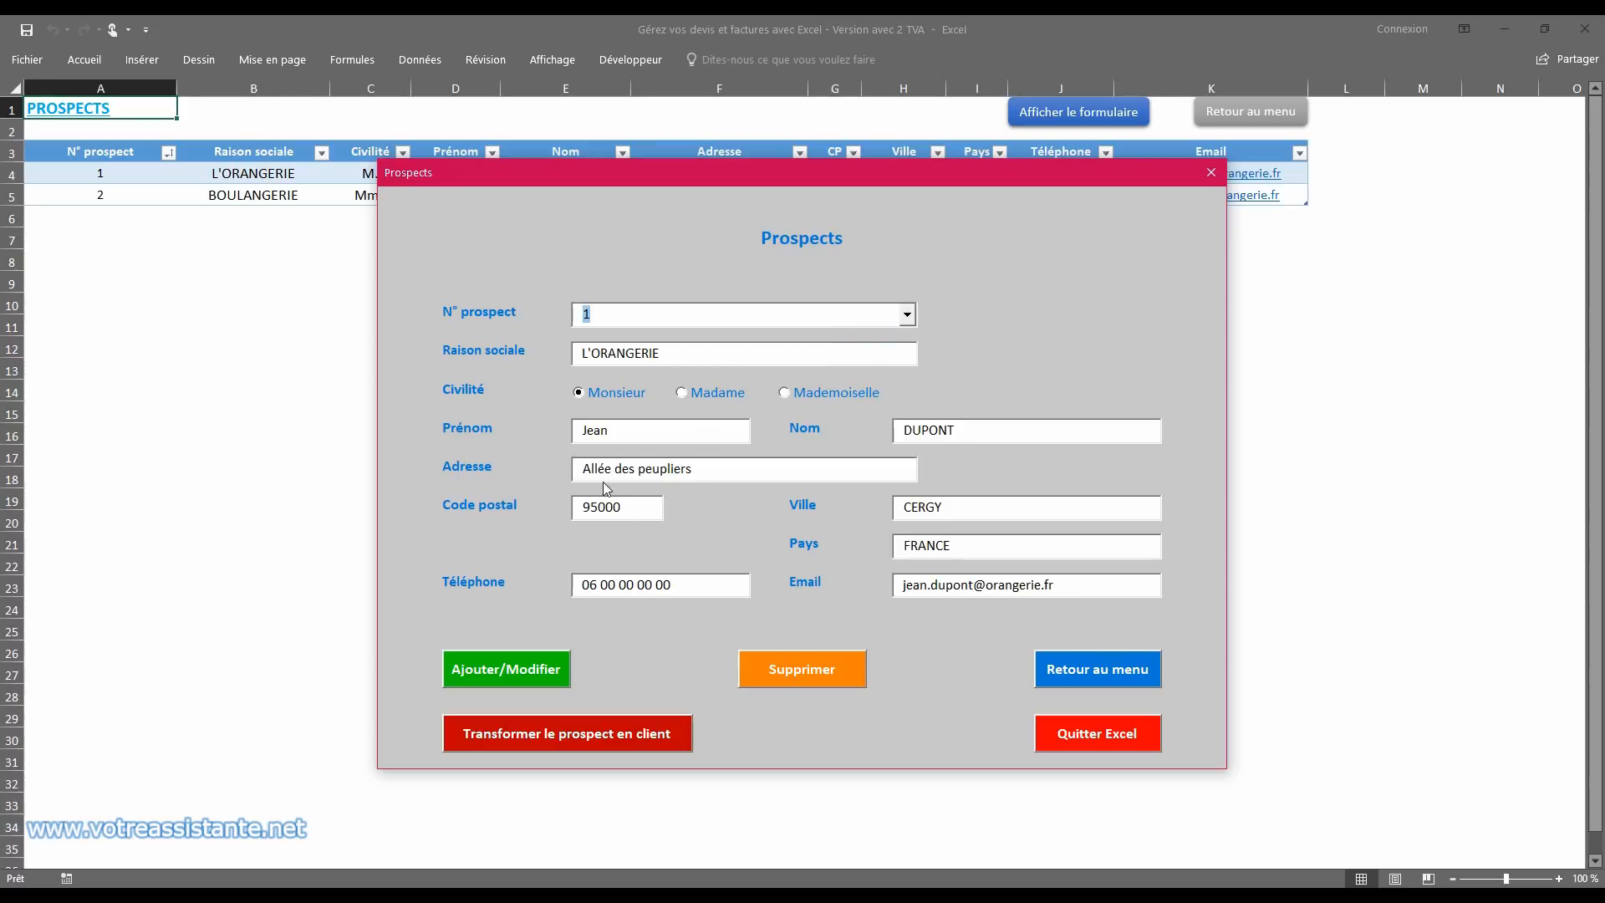
key(Delete)
click(517, 679)
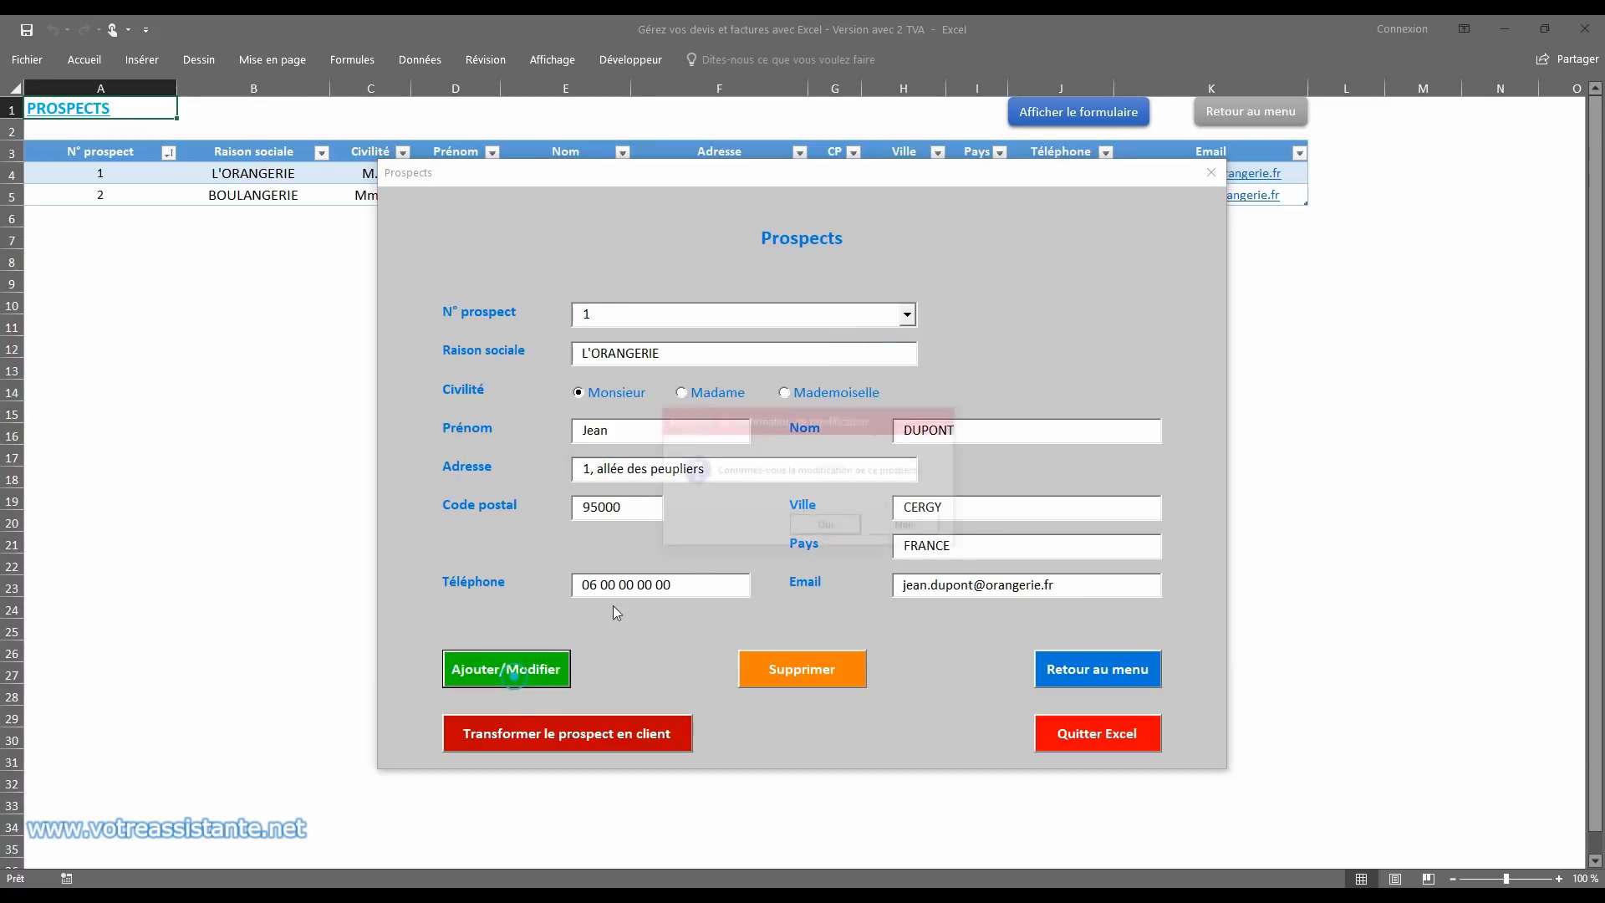
click(834, 524)
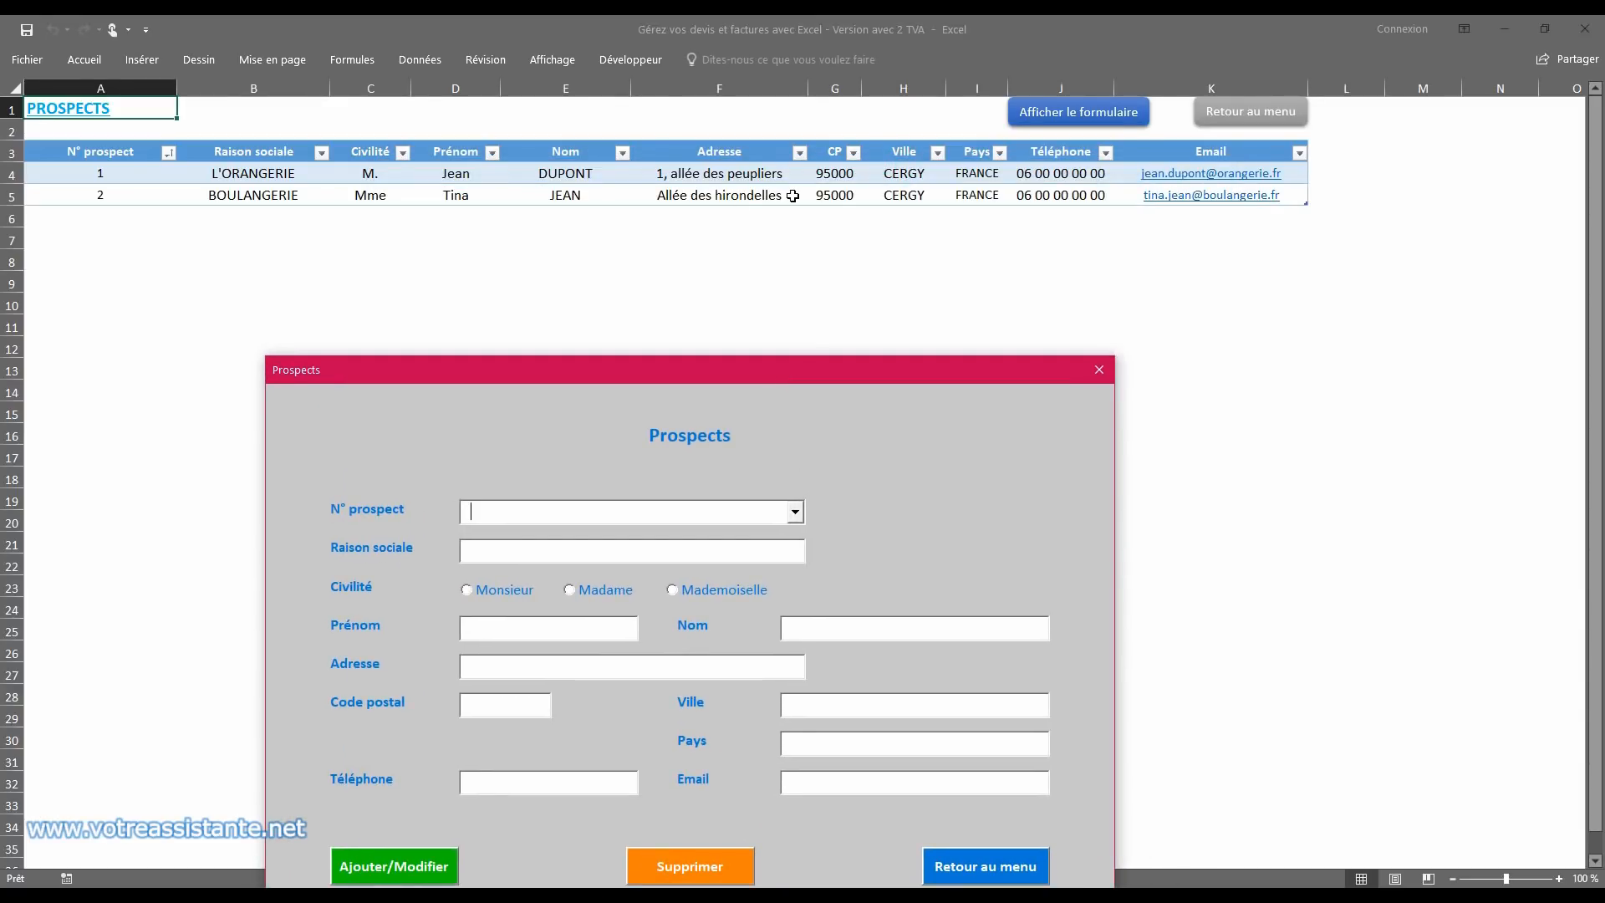
click(1093, 378)
Step: Add an empty row 6 at the end of the prospects table, and delete that row
click(1054, 199)
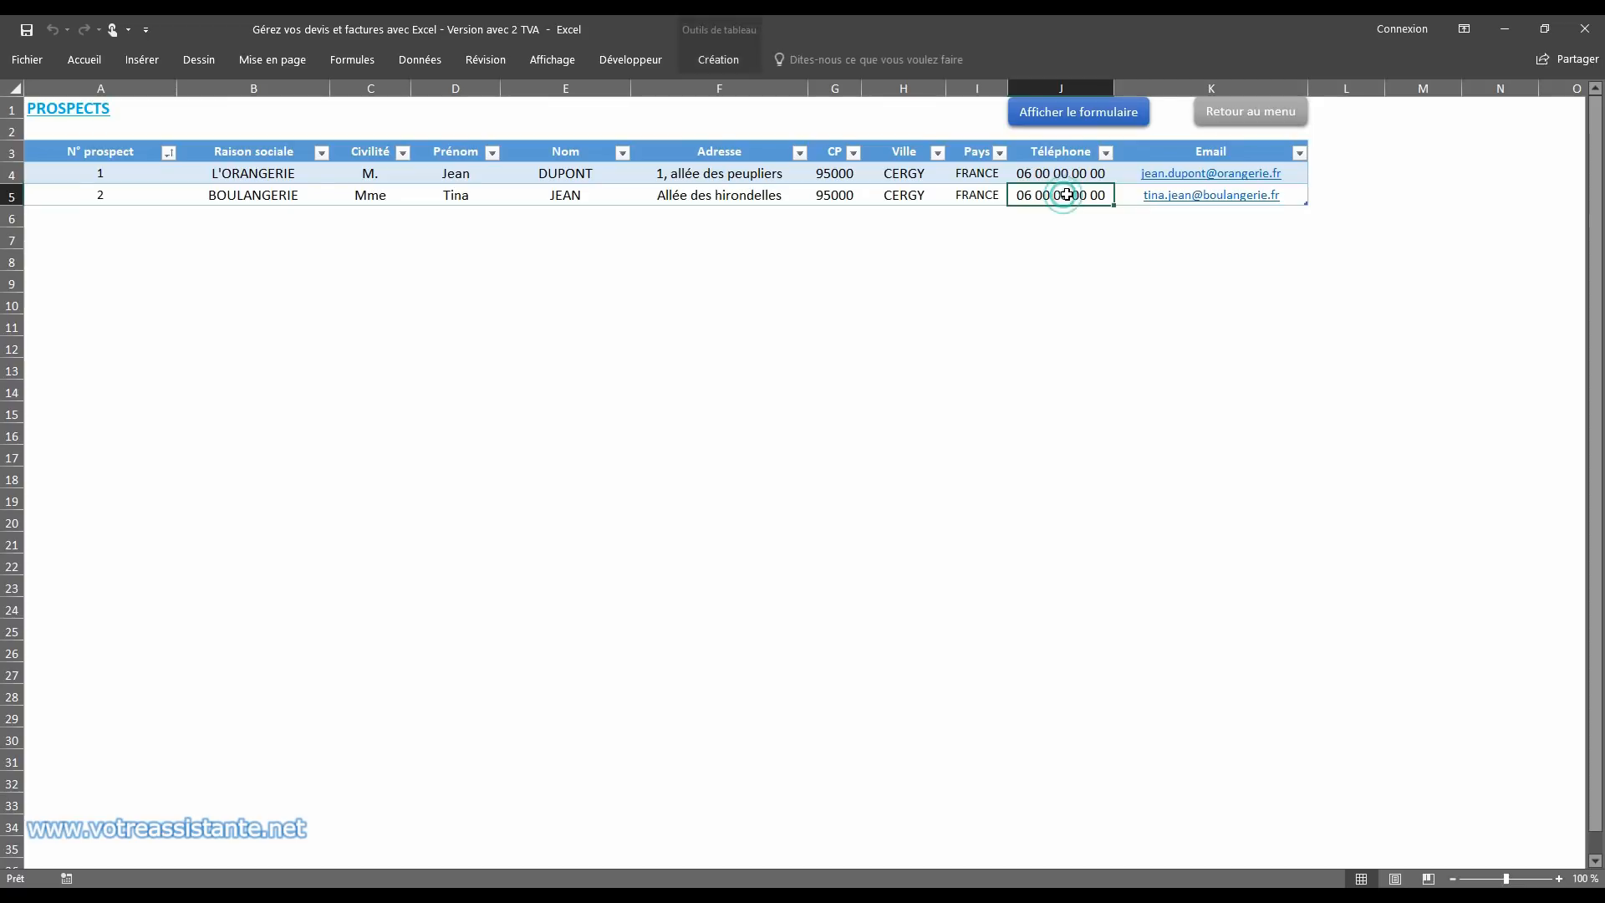
key(Tab)
key(Tab)
key(Tab)
key(Tab)
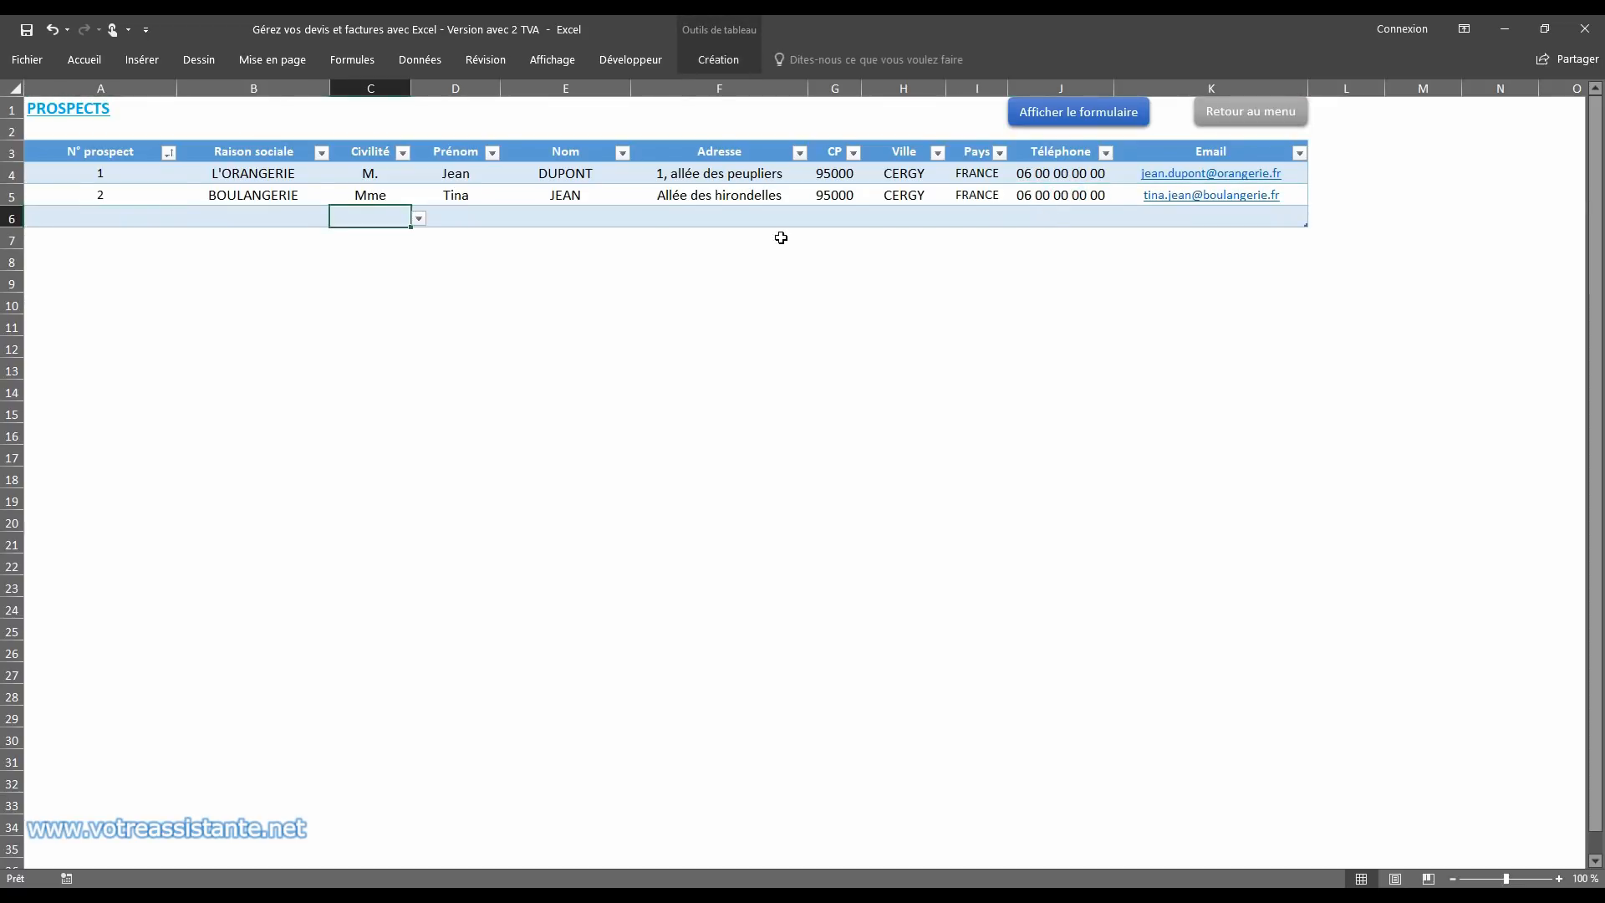
right_click(13, 219)
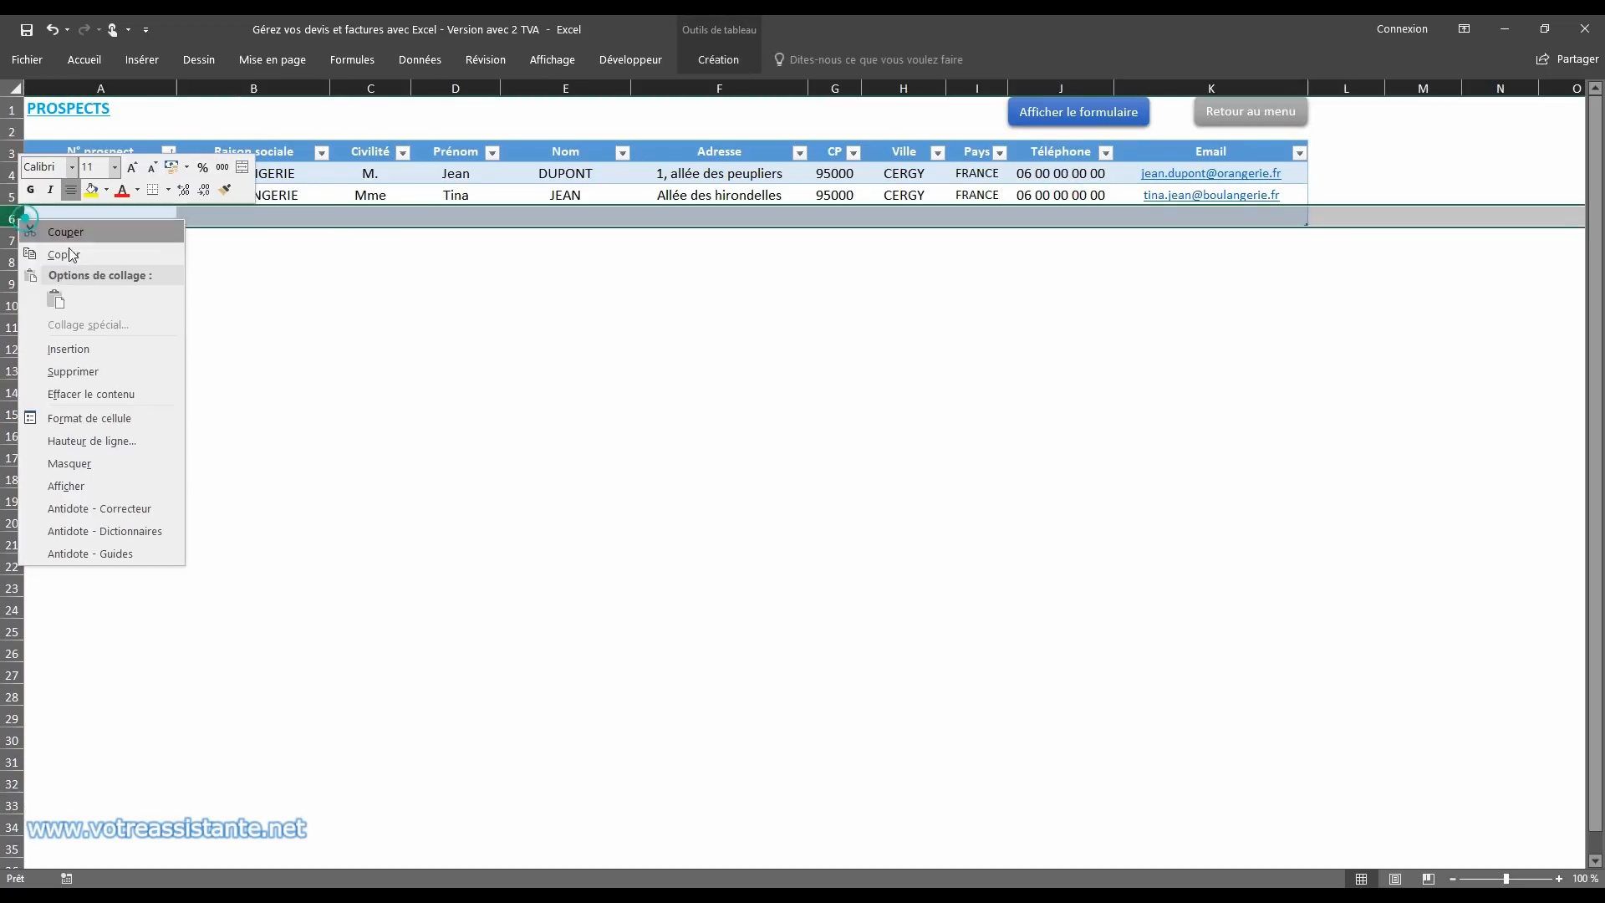
click(93, 367)
click(122, 170)
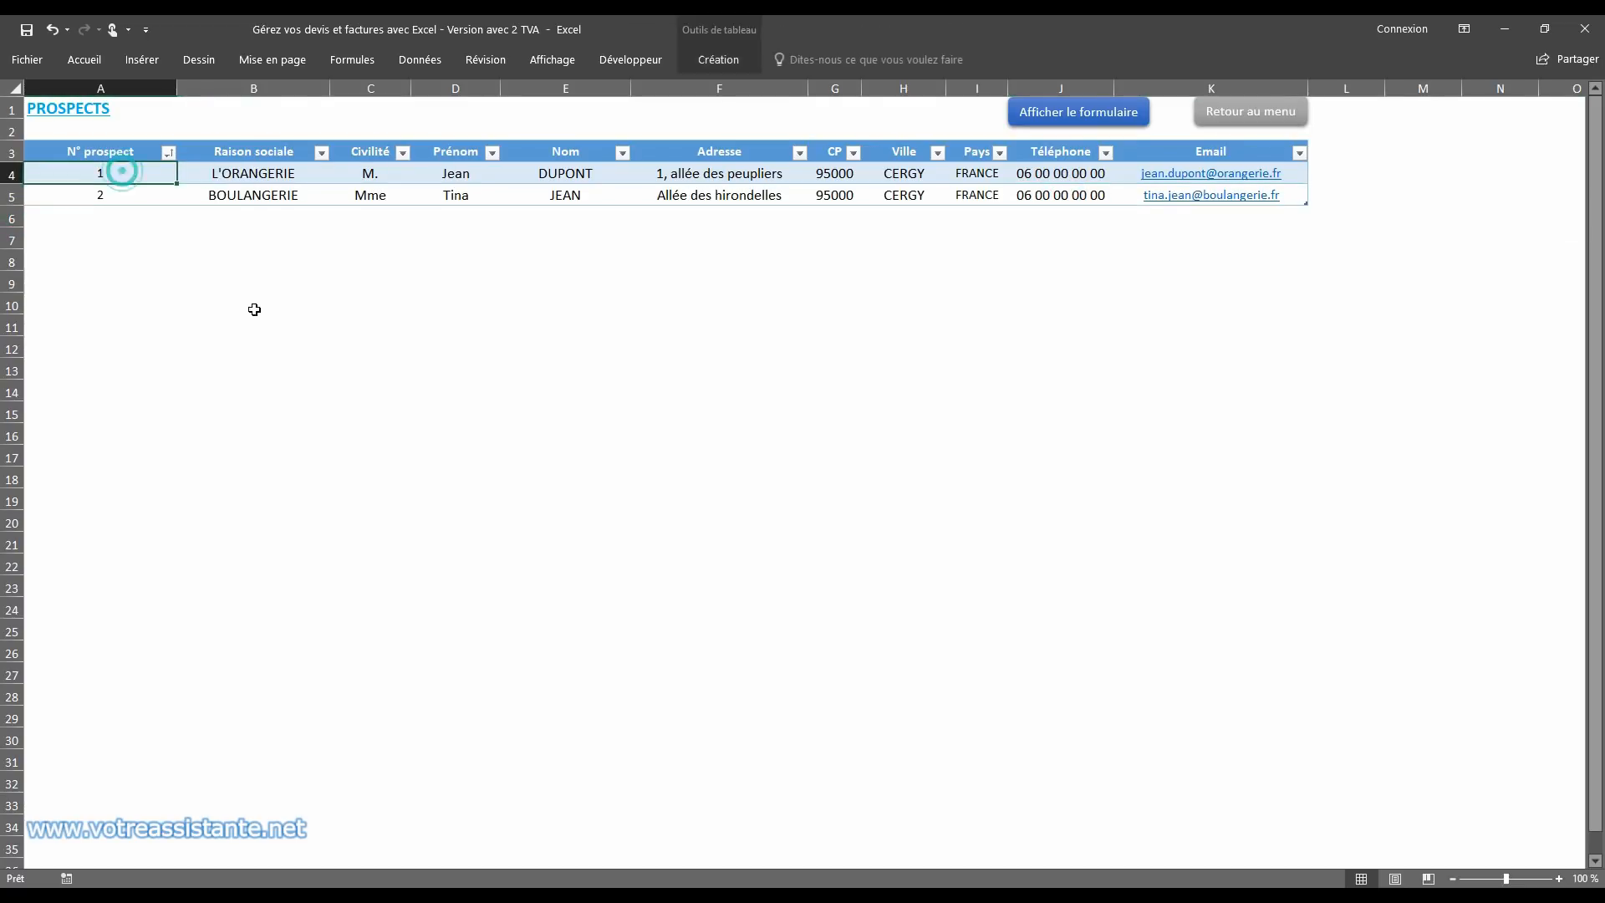
Step: Return to the main menu, open the client form, and start a record for company DECO with the title Monsieur
click(1211, 121)
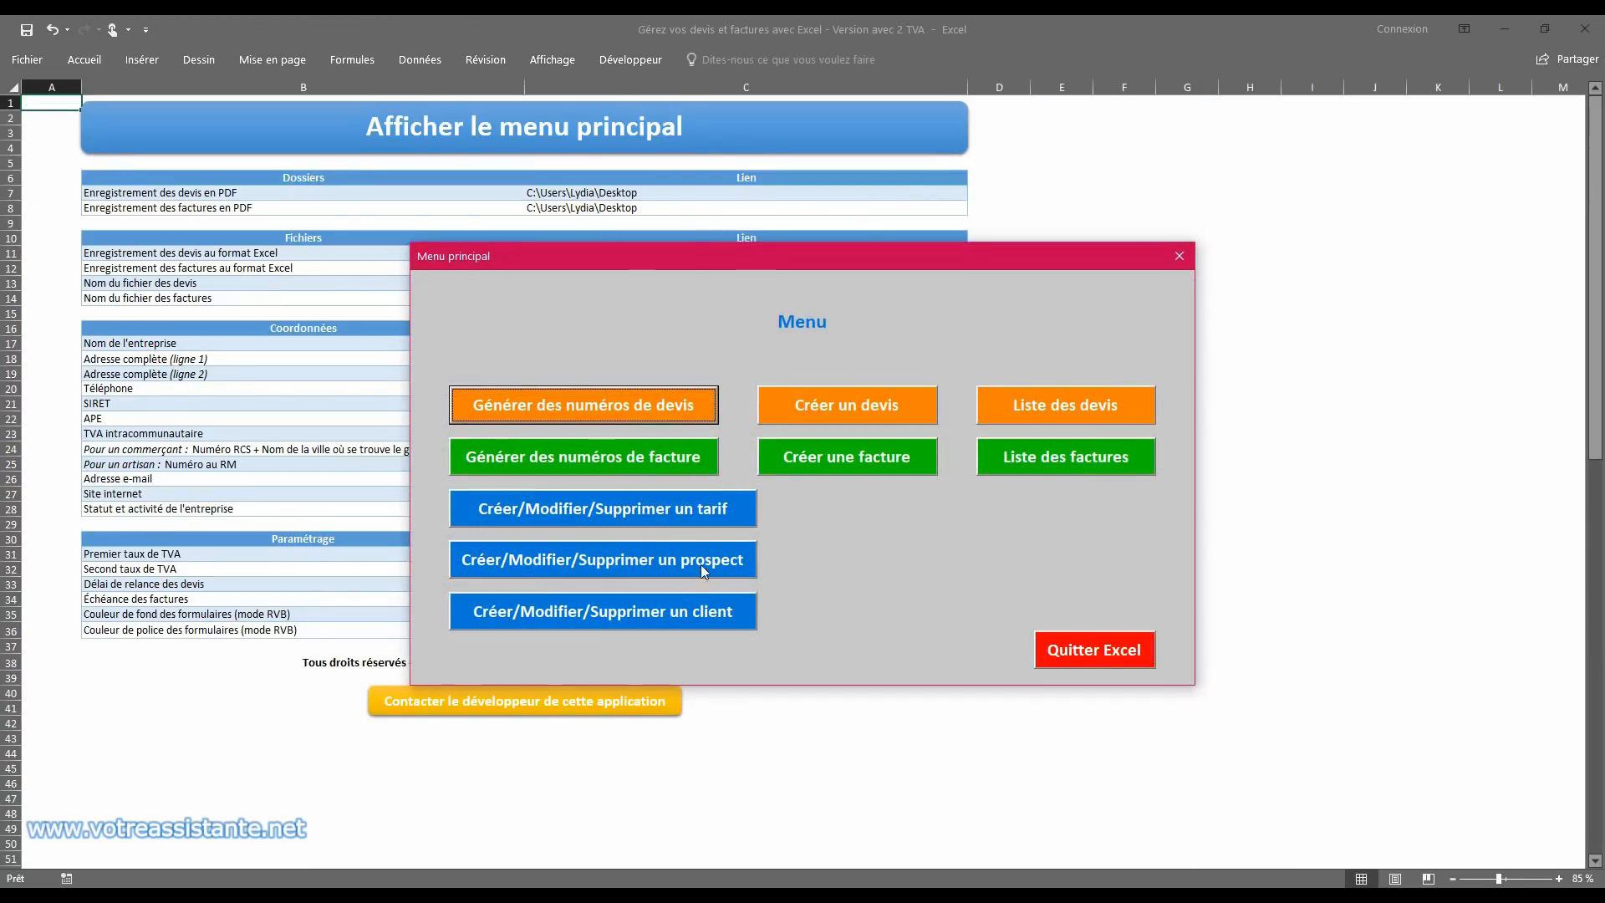
click(684, 614)
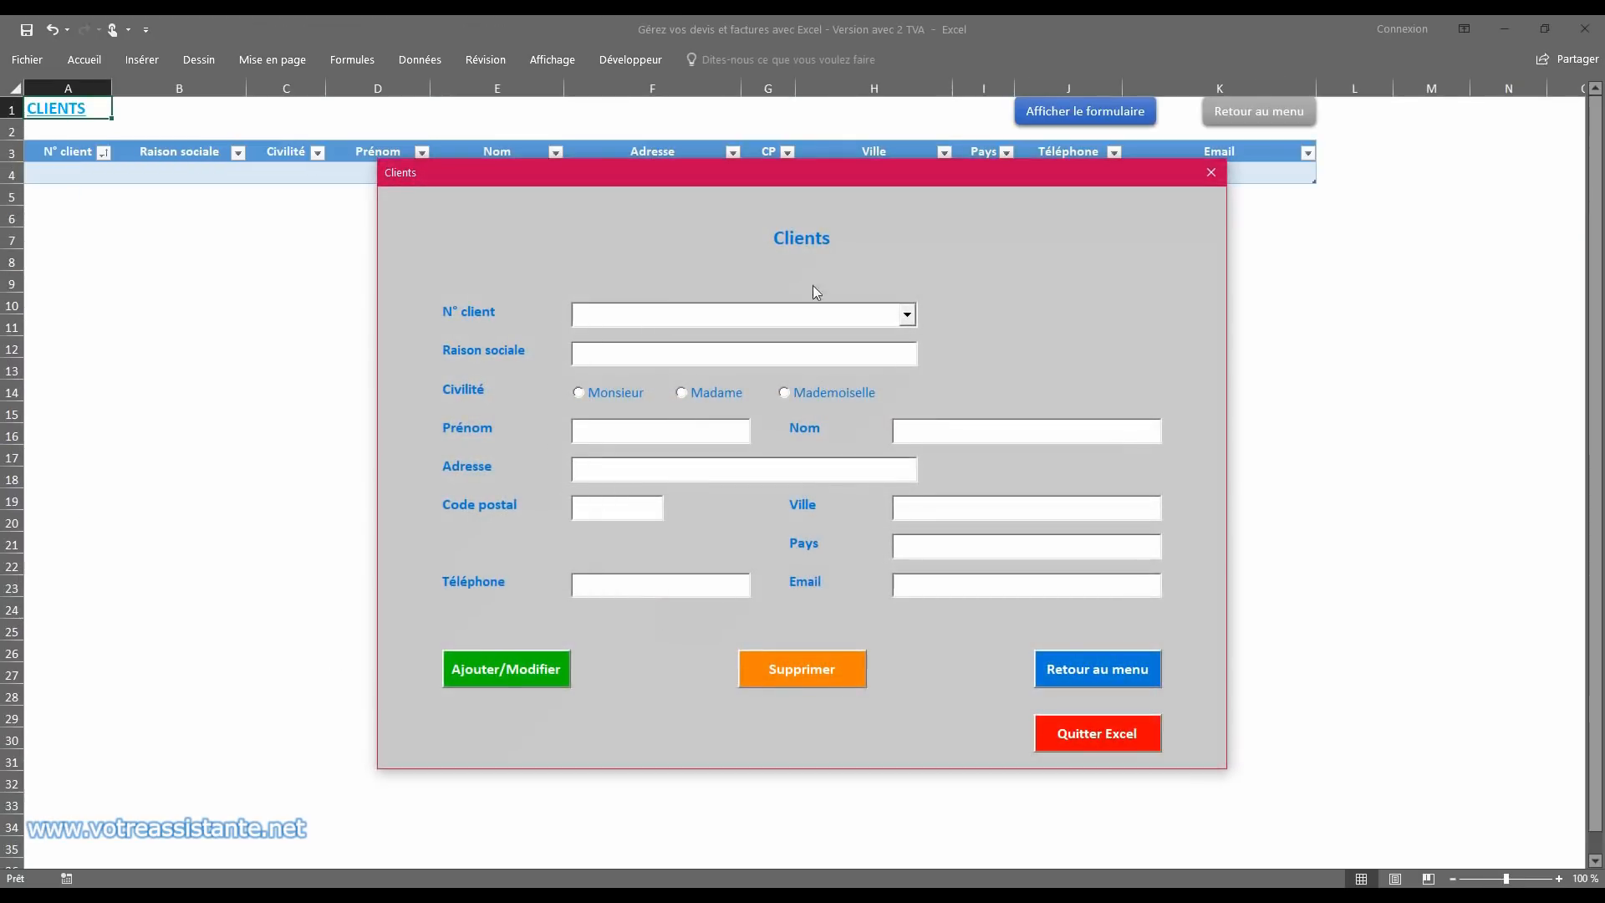
click(727, 352)
text(DECO)
key(Tab)
click(617, 393)
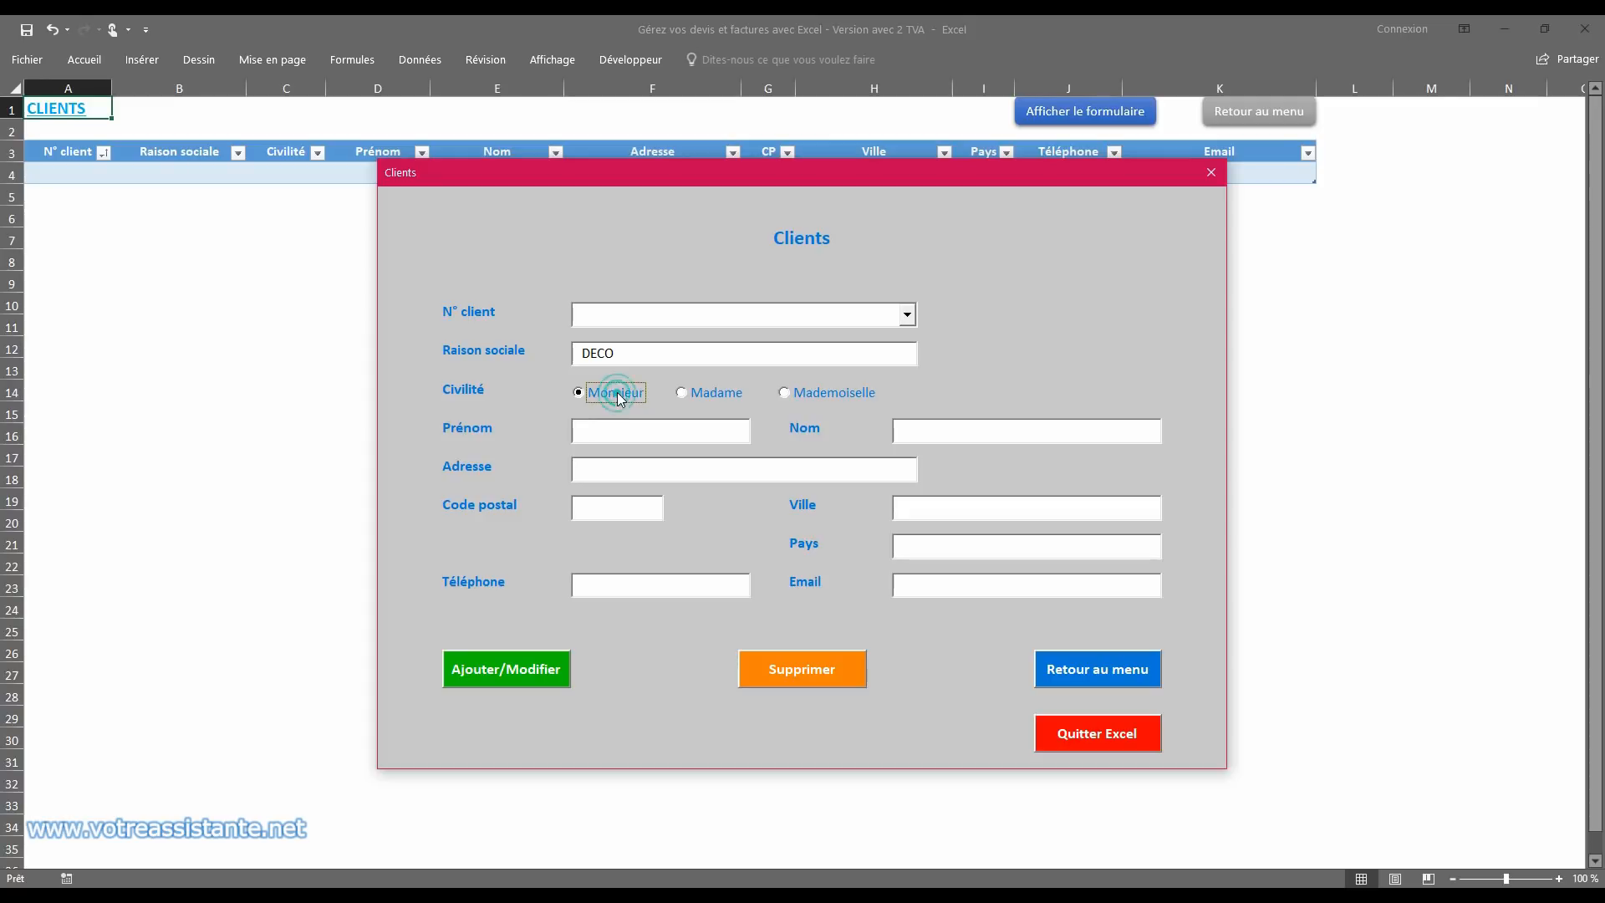
Step: Enter the DECO contact's first name, last name and street address
click(621, 427)
key(Tab)
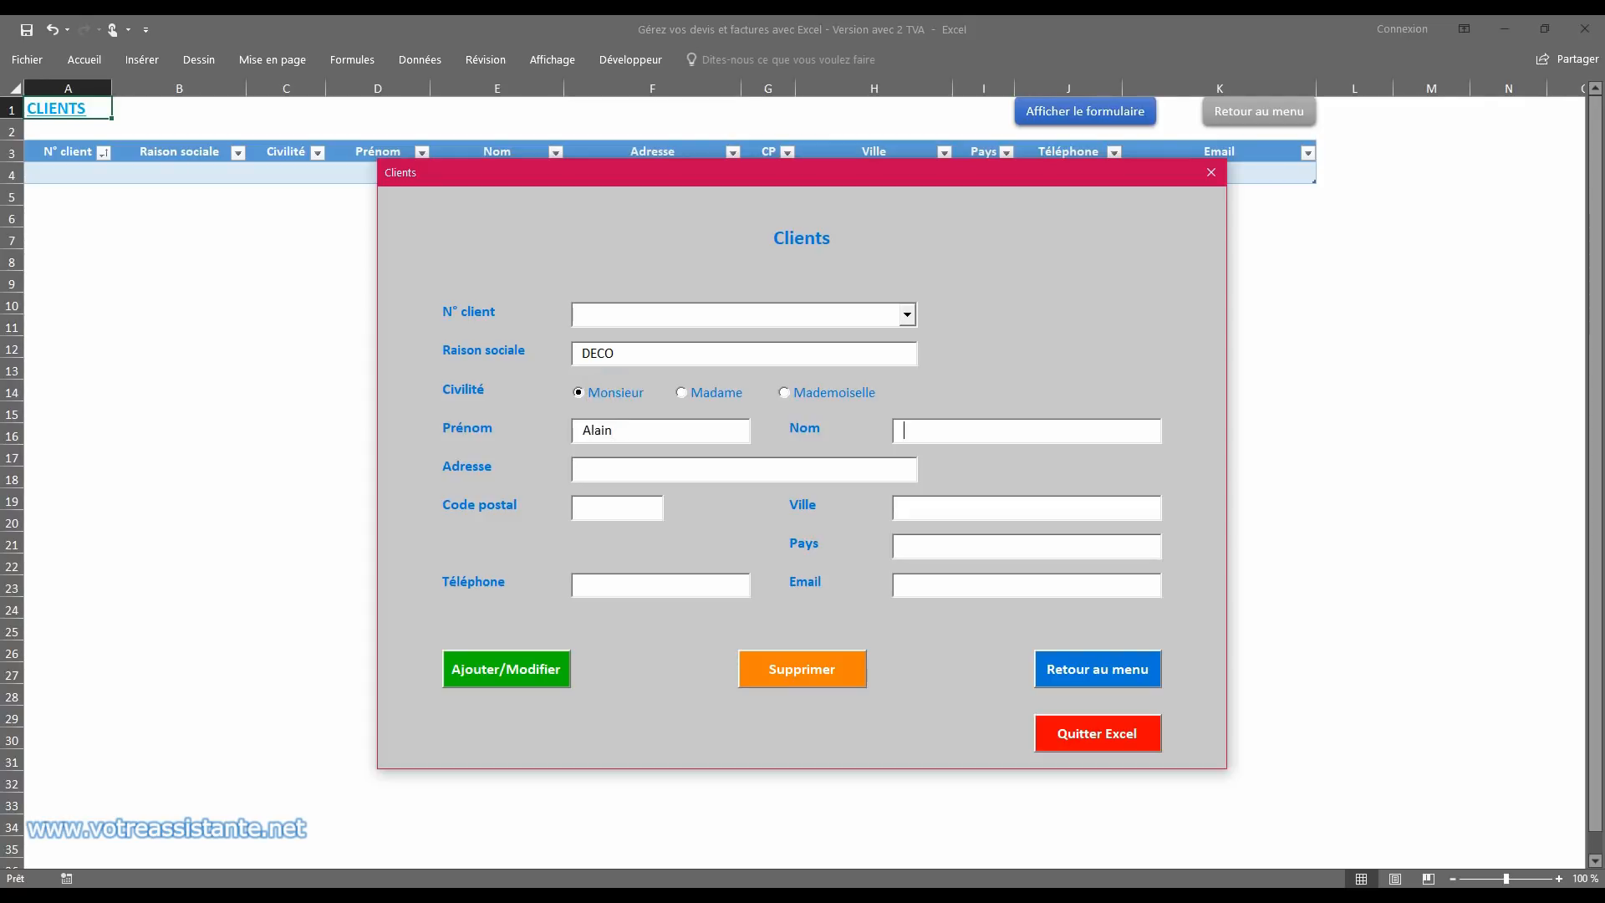
key(Tab)
Step: Fill in the DECO client's postal code, city, country FRANCE, phone and e-mail, and confirm adding the new client
text(95000)
text(CE)
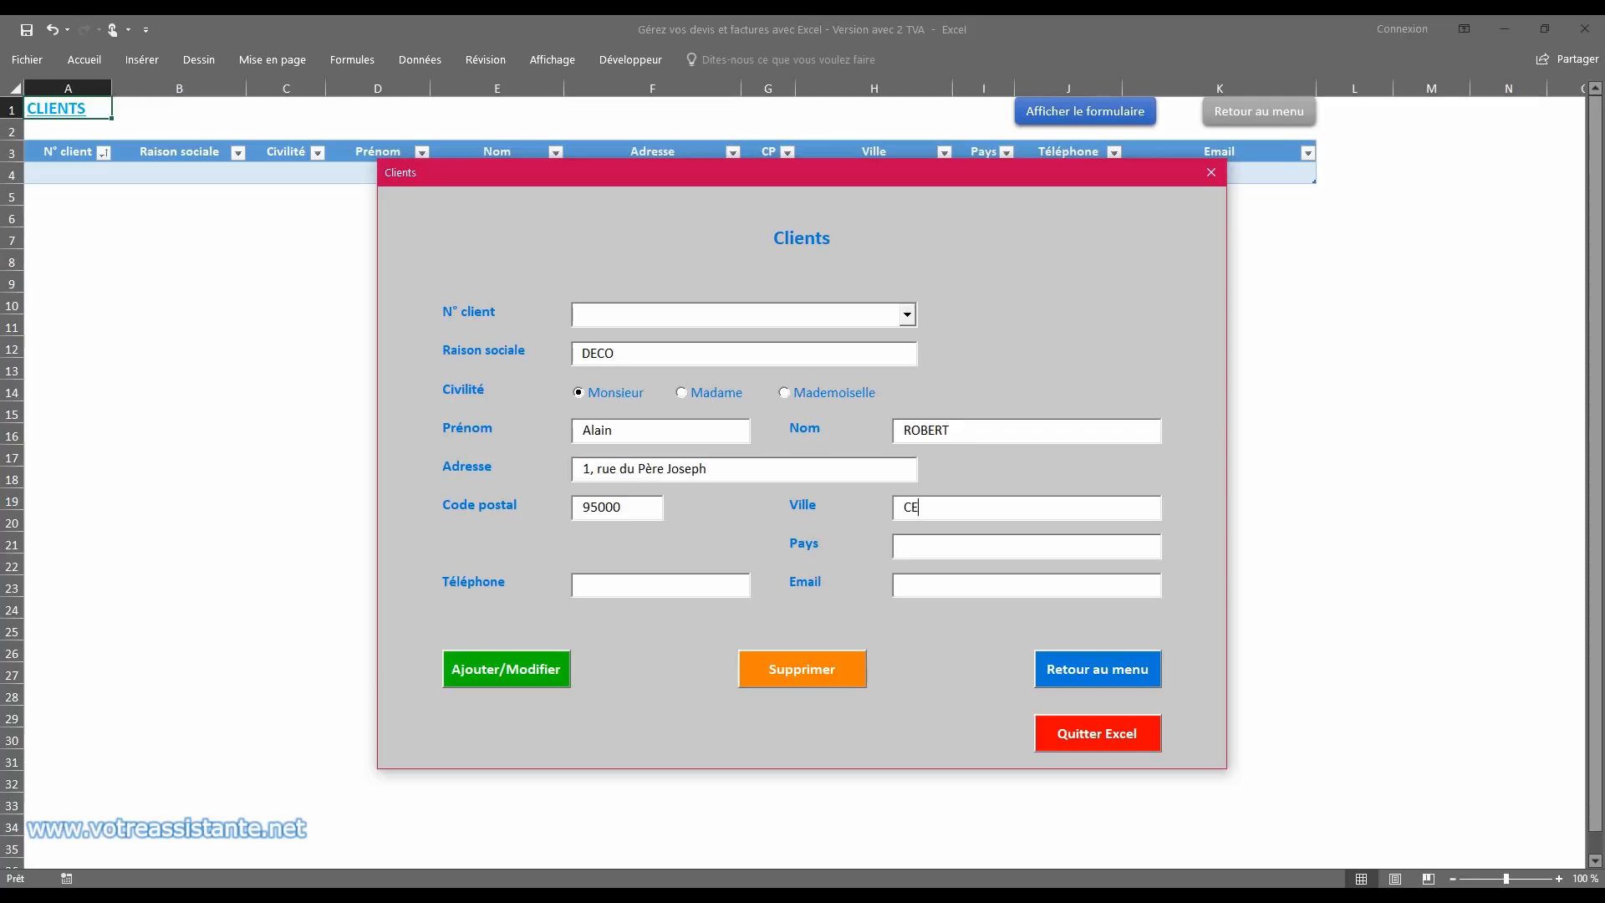
text(RGY)
text(0 00 00 00)
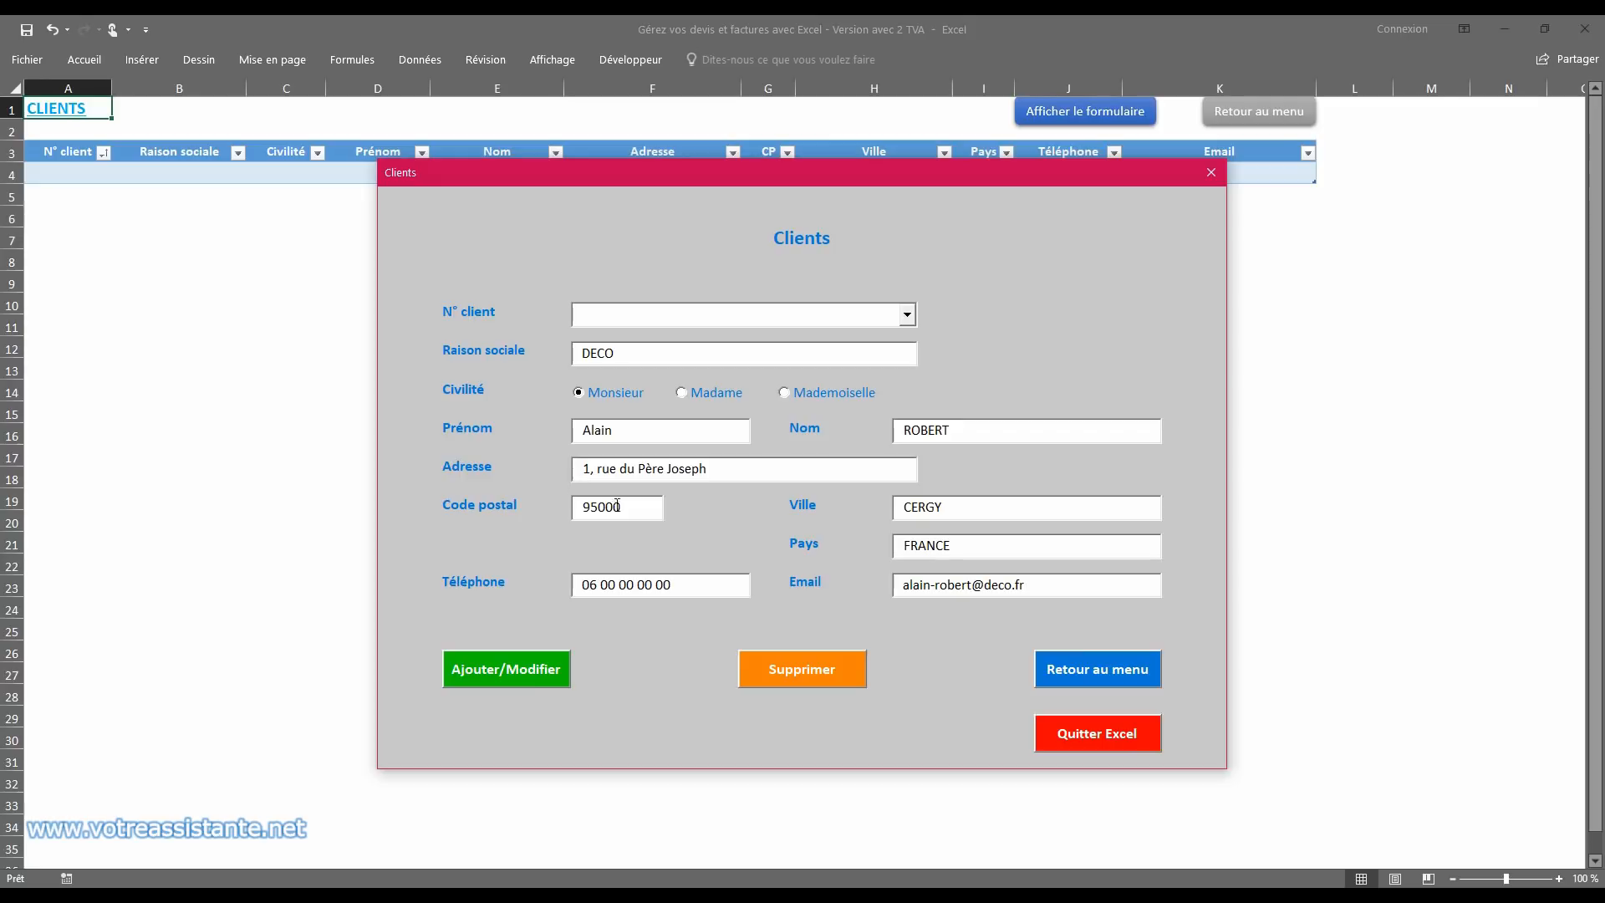
click(512, 675)
click(832, 525)
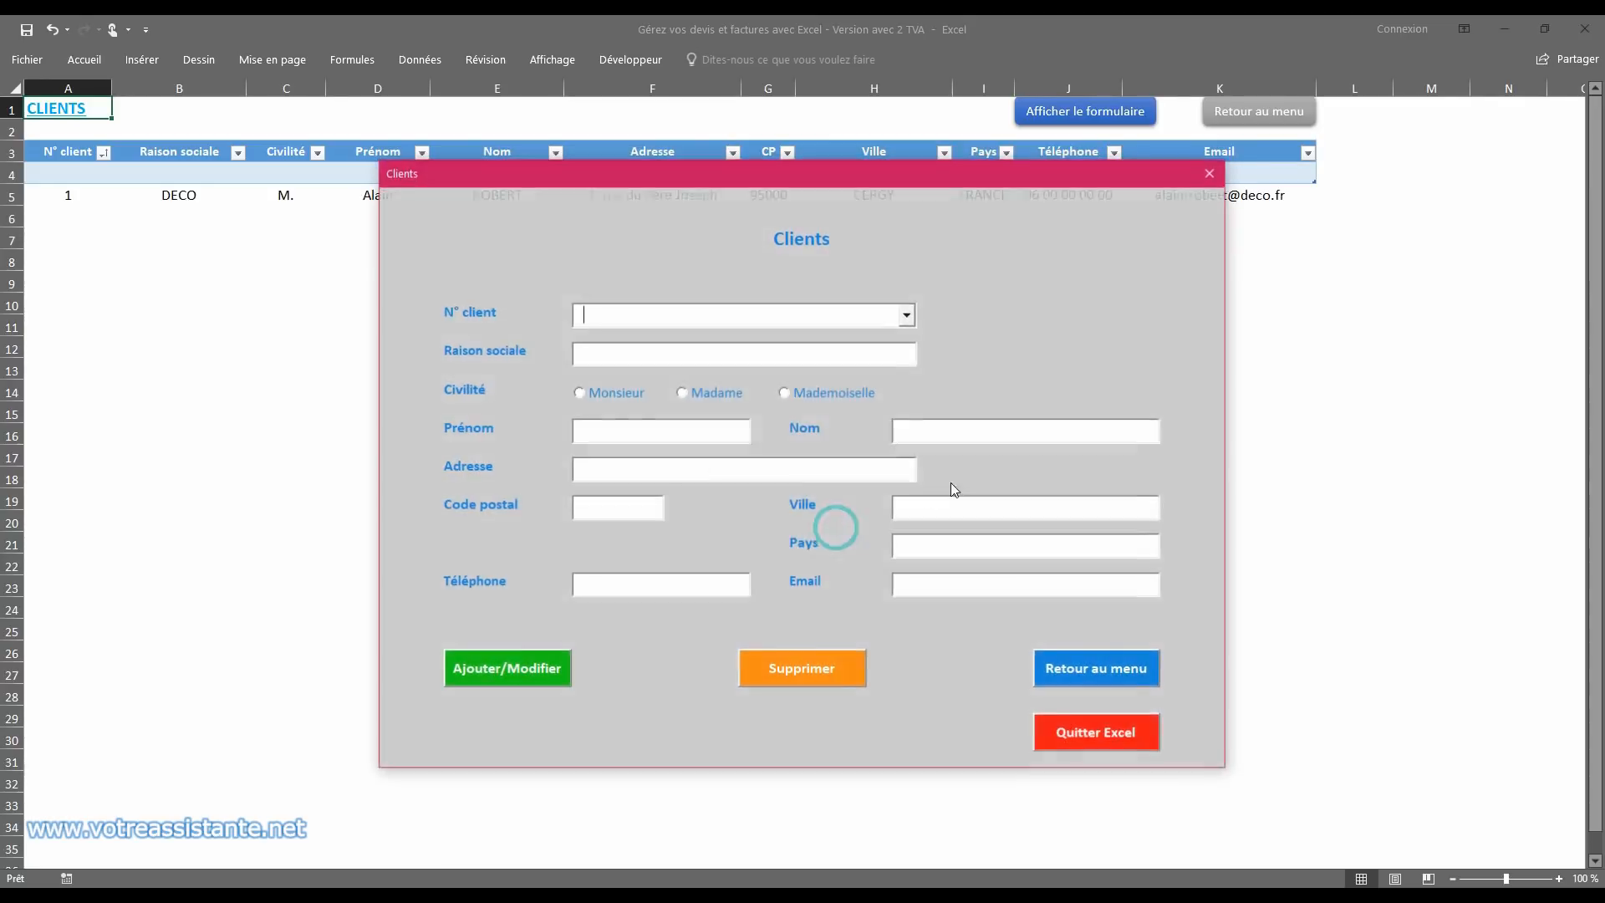
Step: Close the client form, extend the clients table down to row 5, and delete the empty row 4
click(1211, 172)
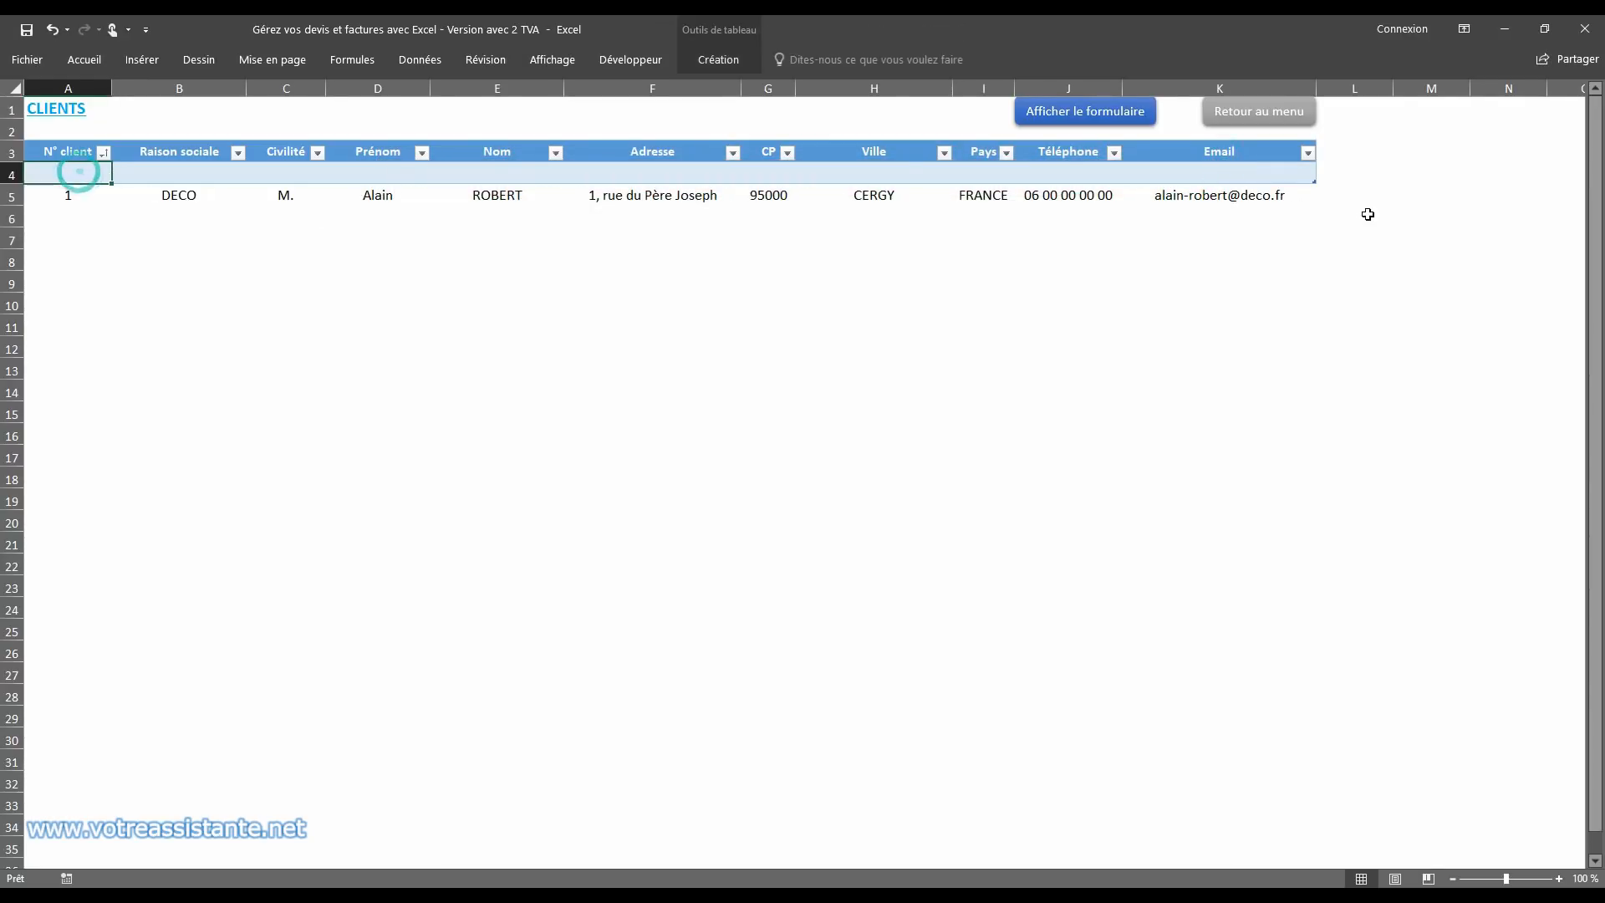
drag(1313, 179, 1321, 210)
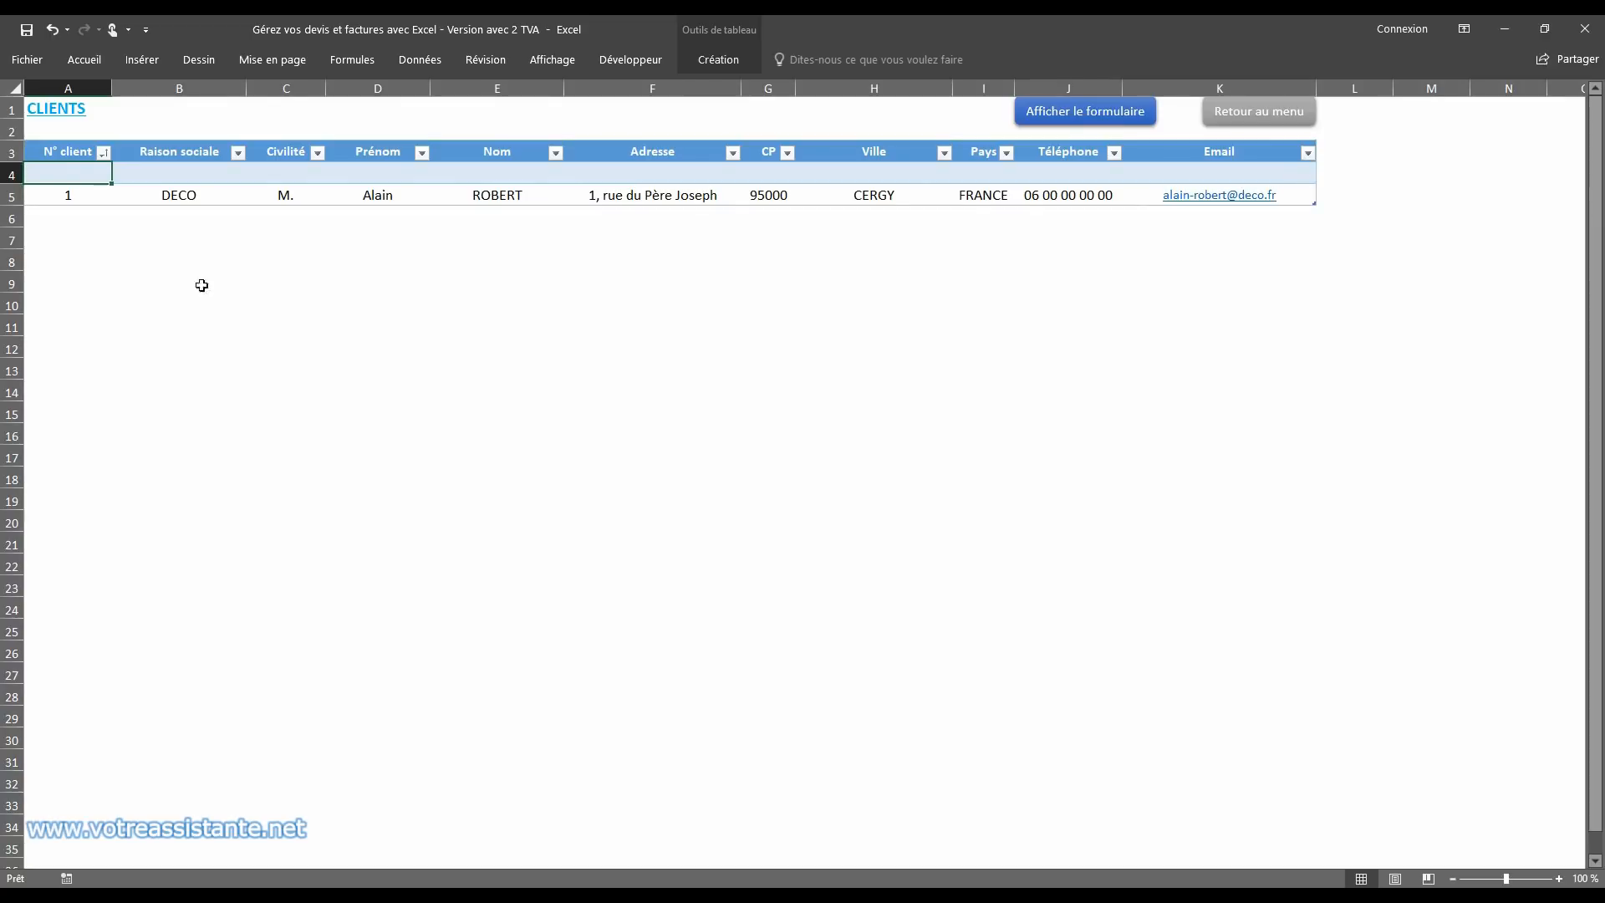
right_click(13, 175)
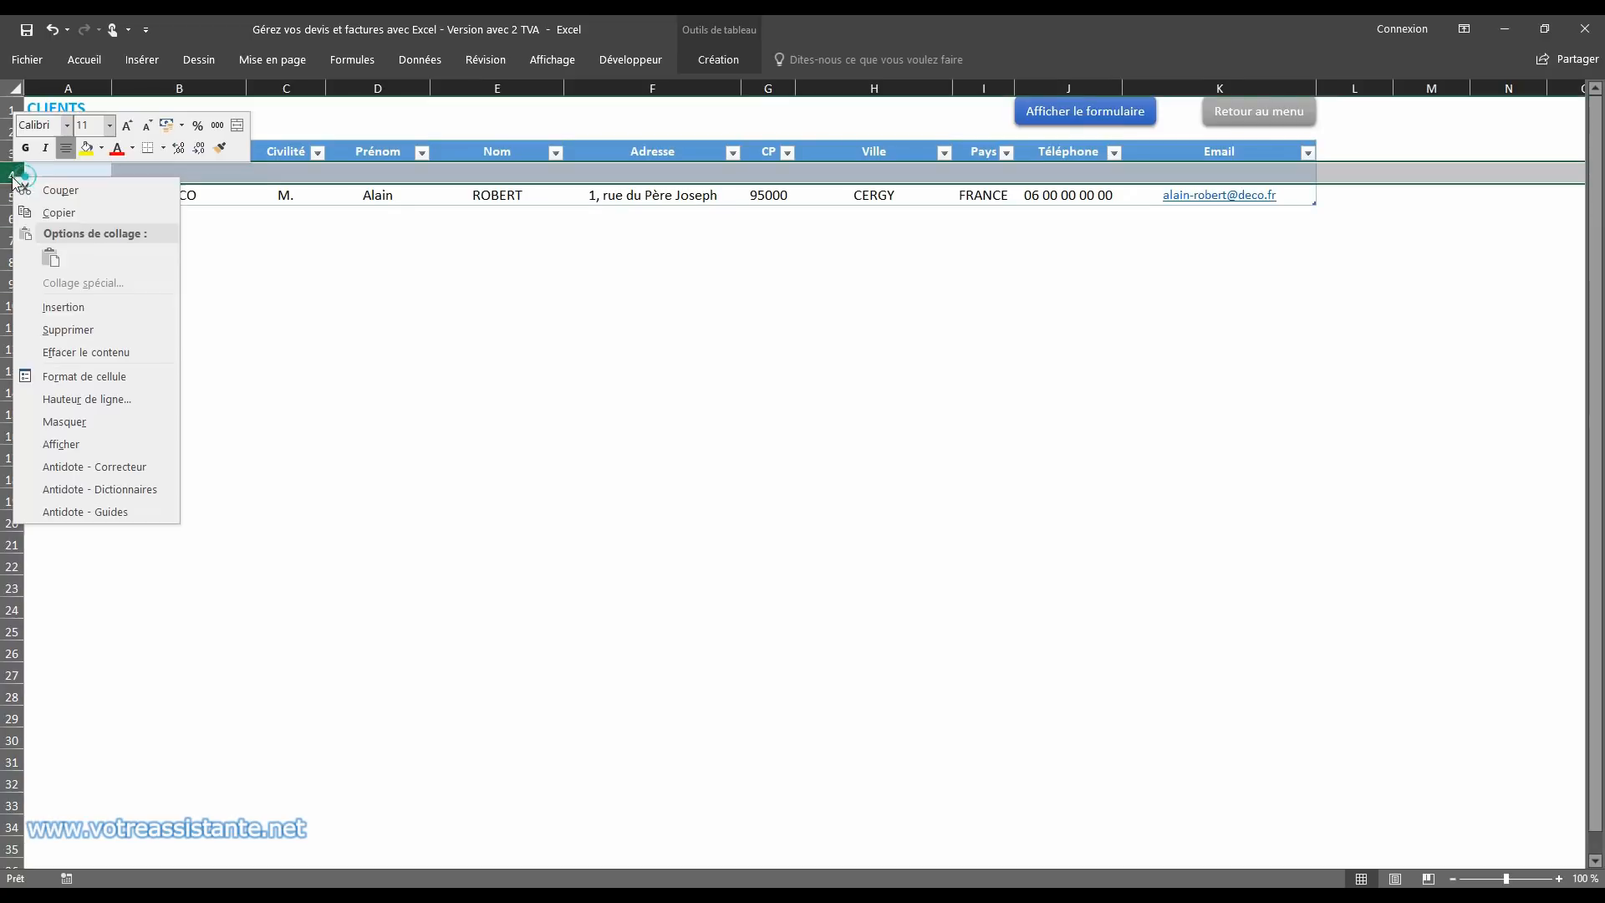
click(99, 323)
Step: Reopen the client form to check the list of client numbers, and close the form
click(1026, 119)
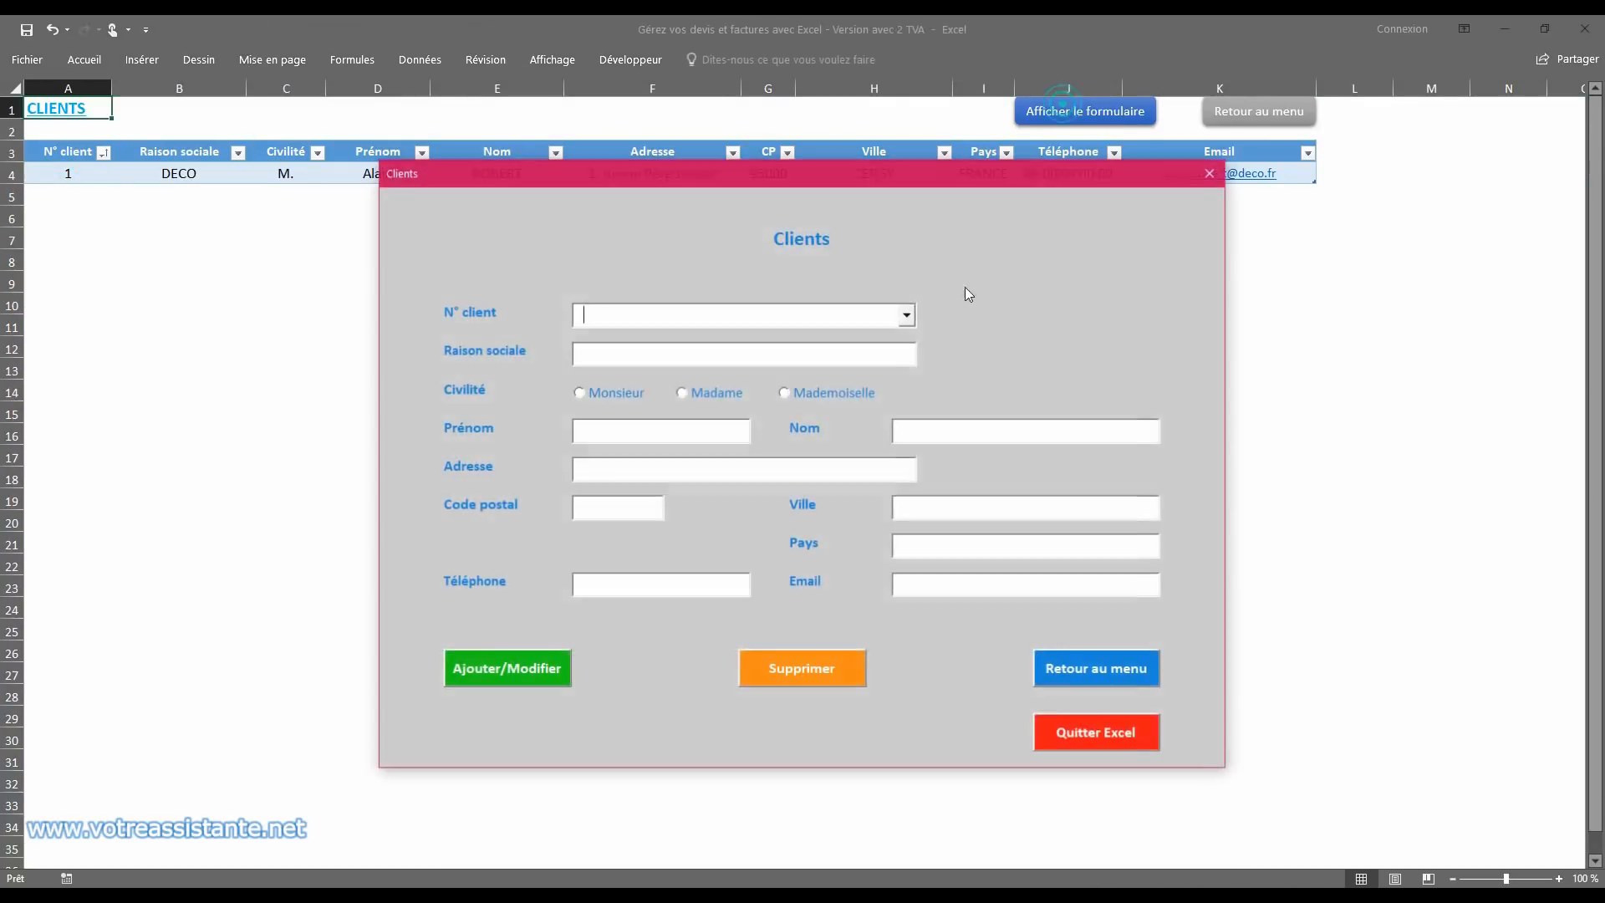
click(907, 314)
click(1142, 271)
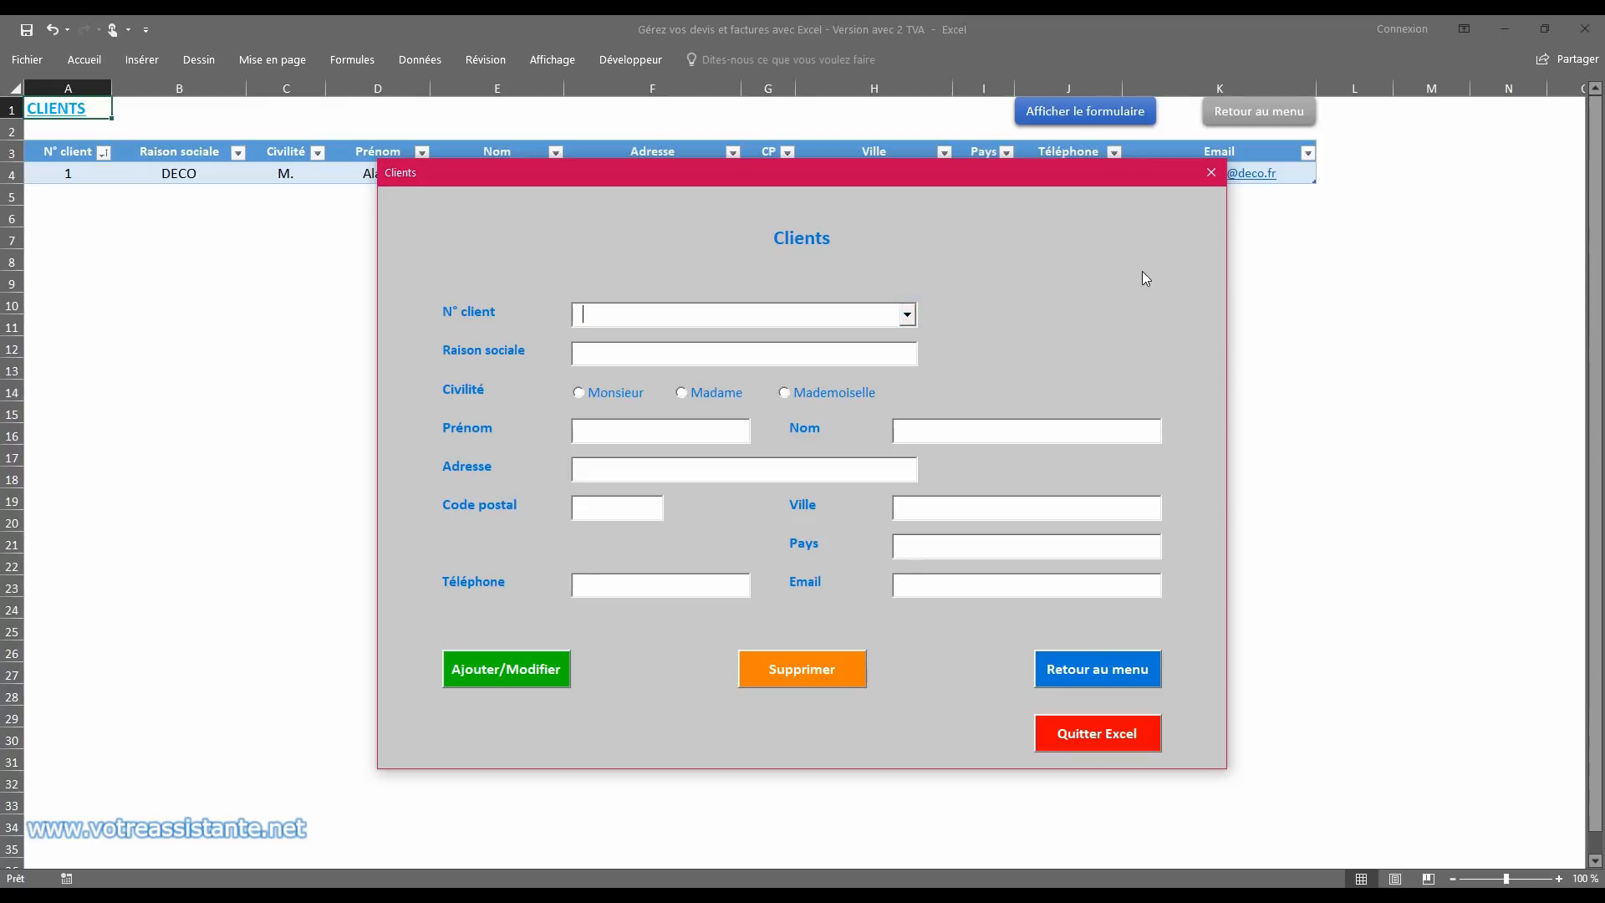
click(1211, 173)
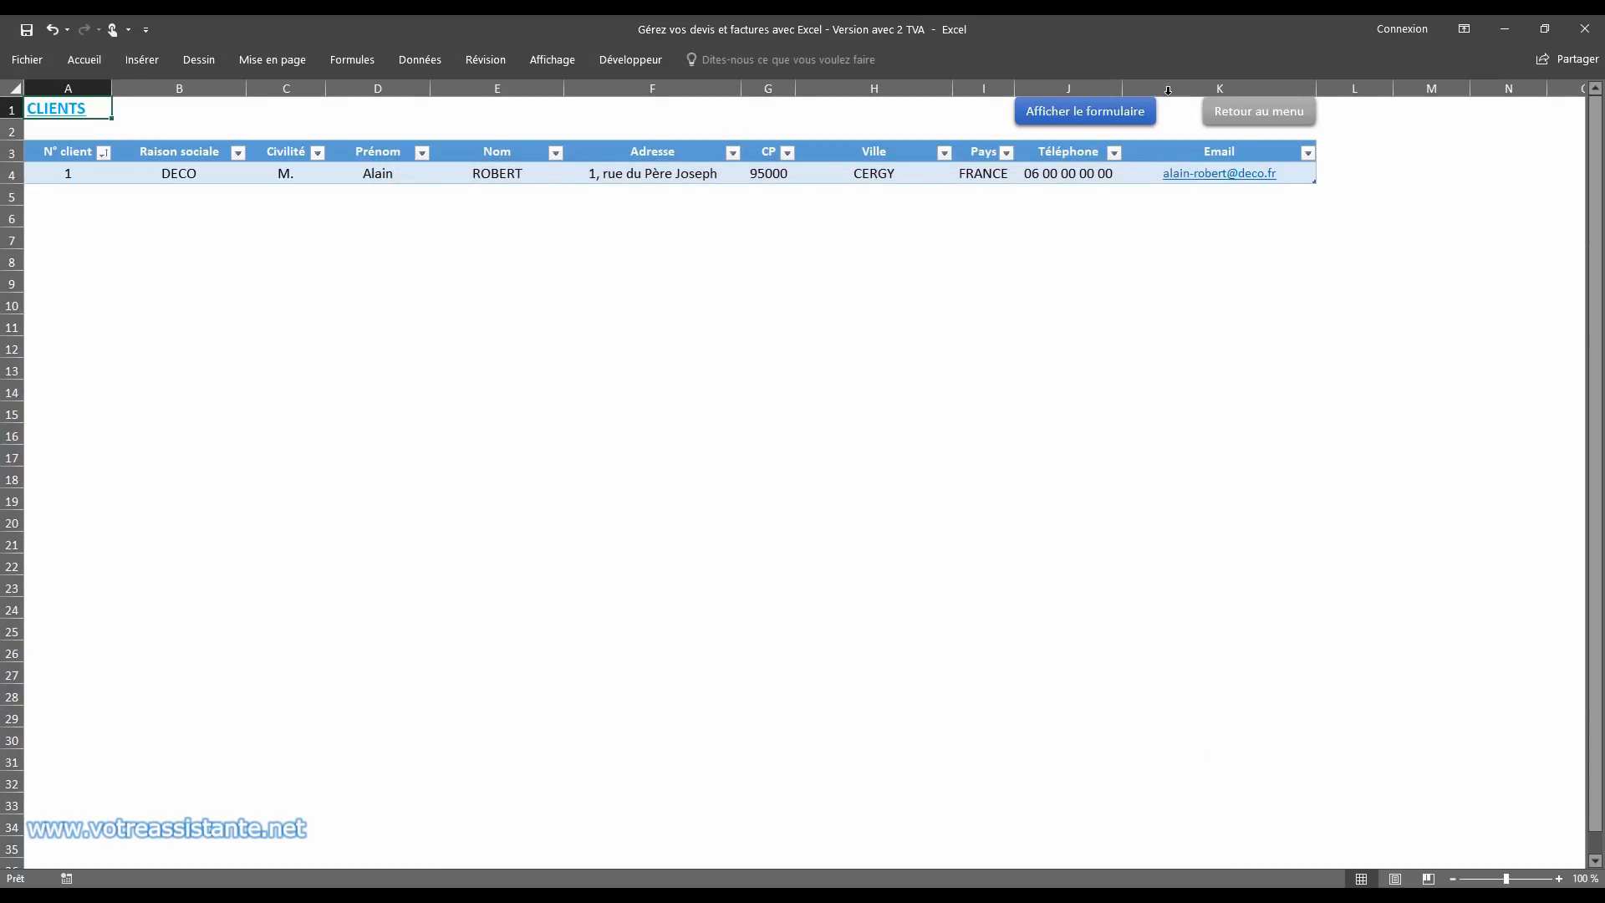
Step: Return to the main menu, create a new quote, and review its layout from header to footer
click(1261, 118)
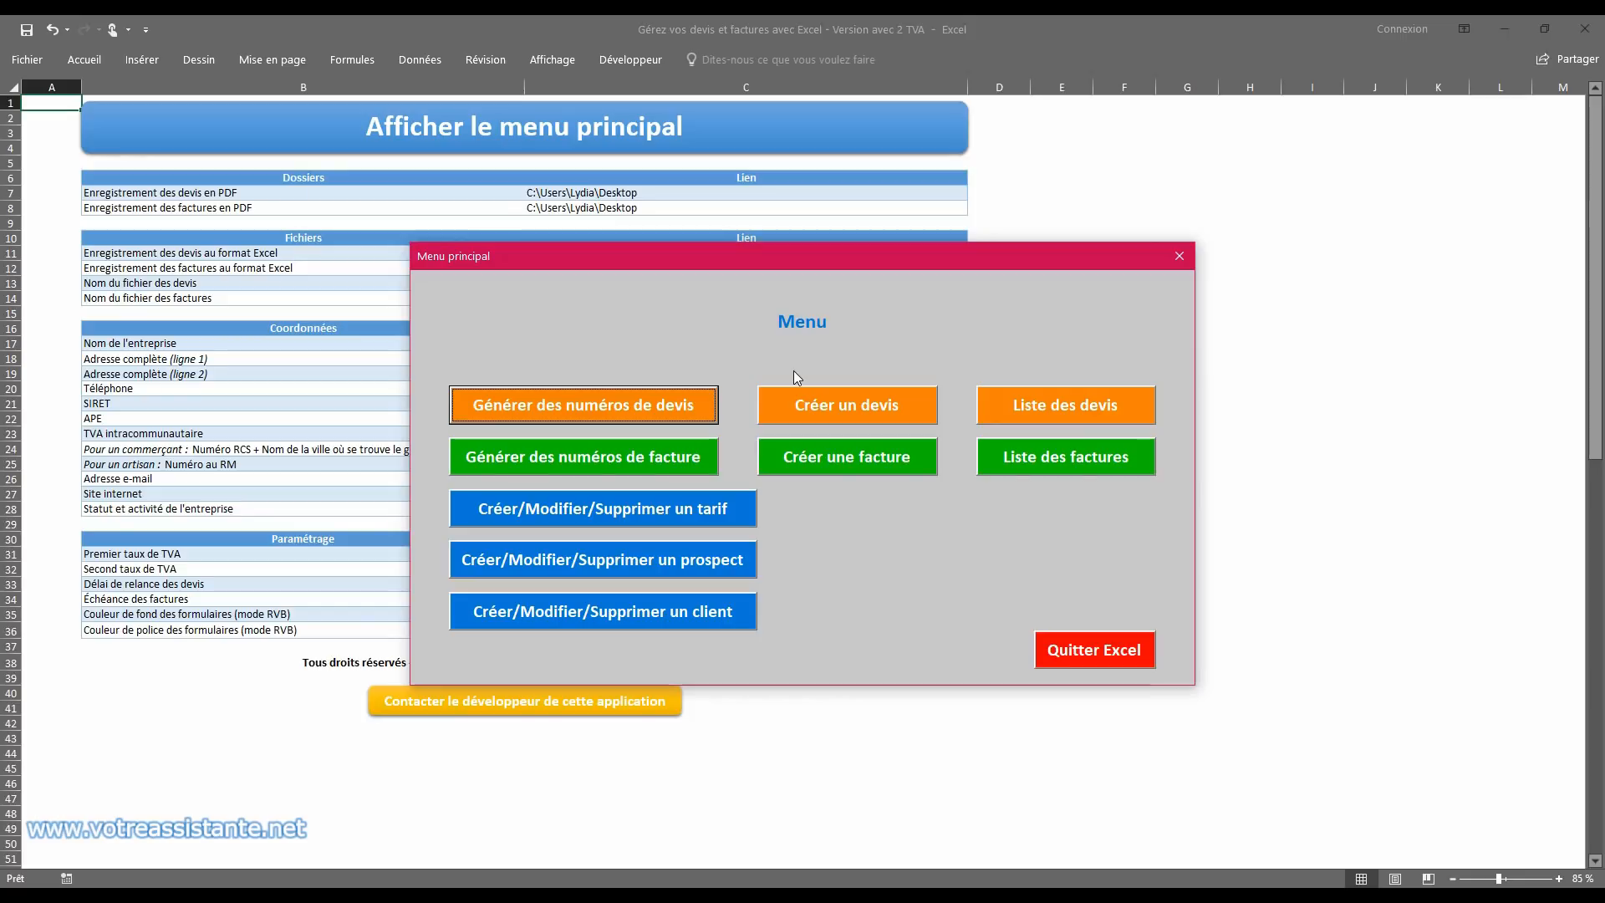
click(822, 408)
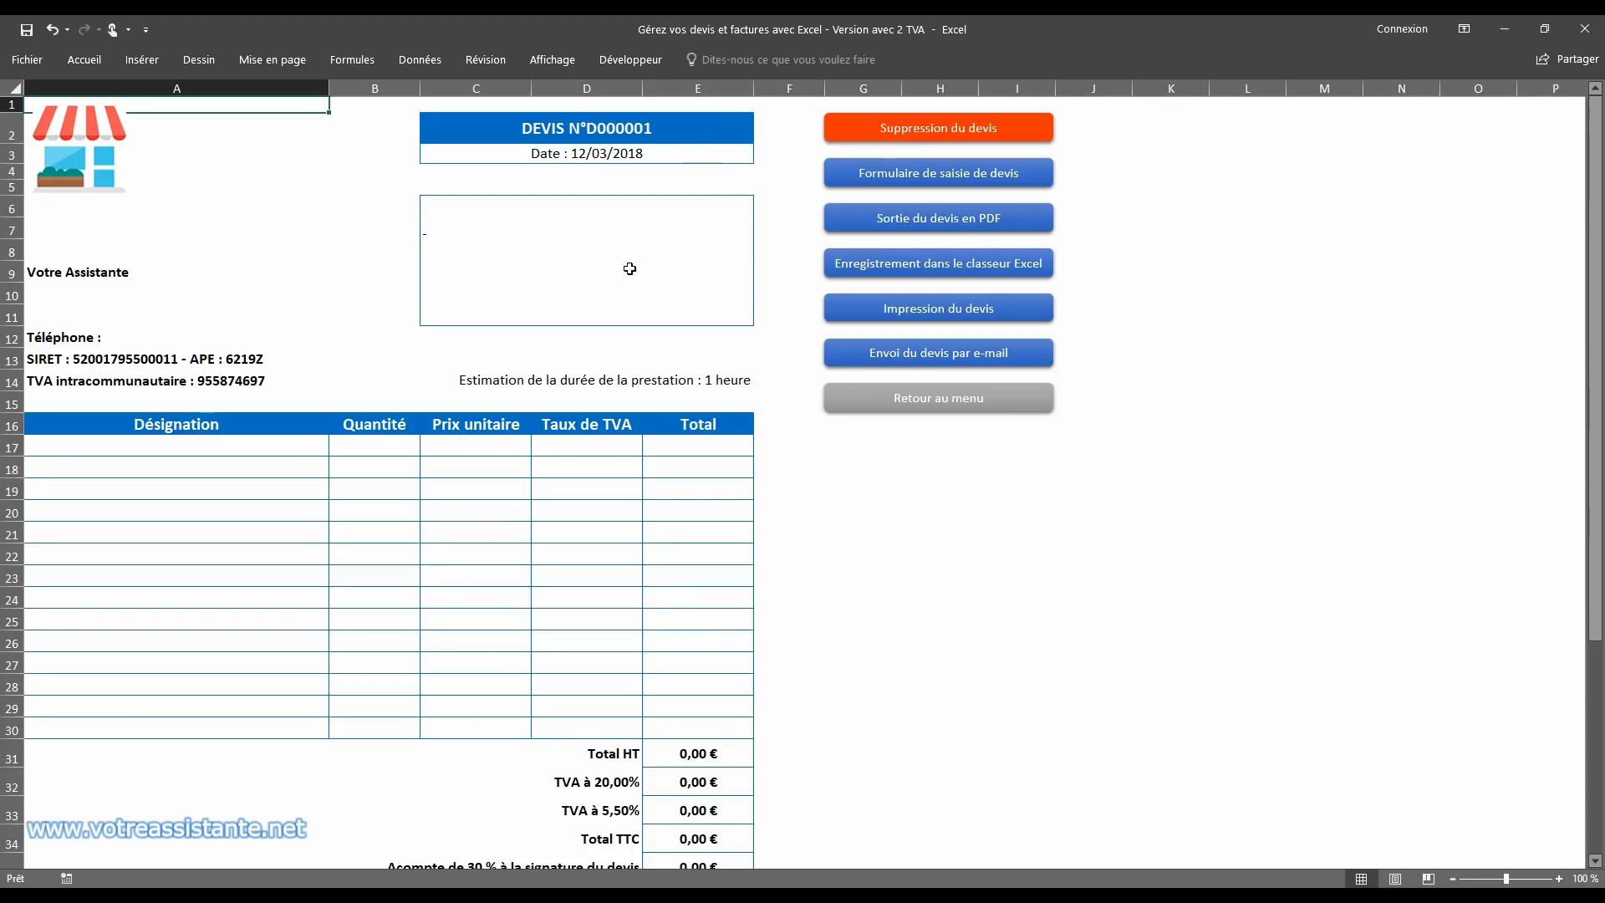
scroll(769, 316, down, 9)
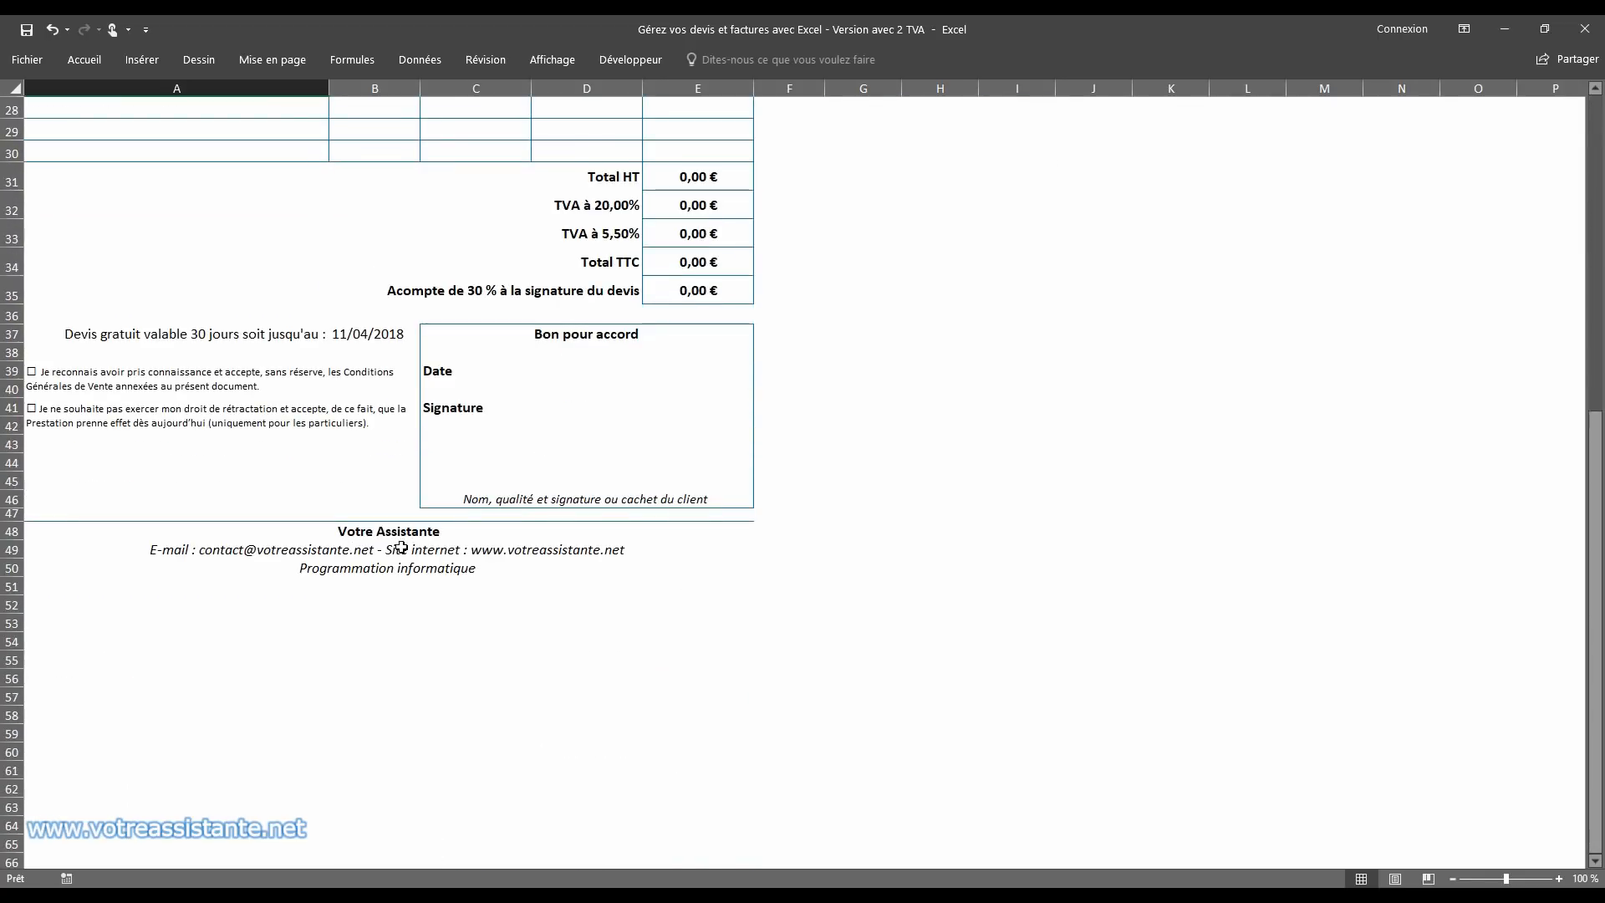
scroll(786, 410, up, 9)
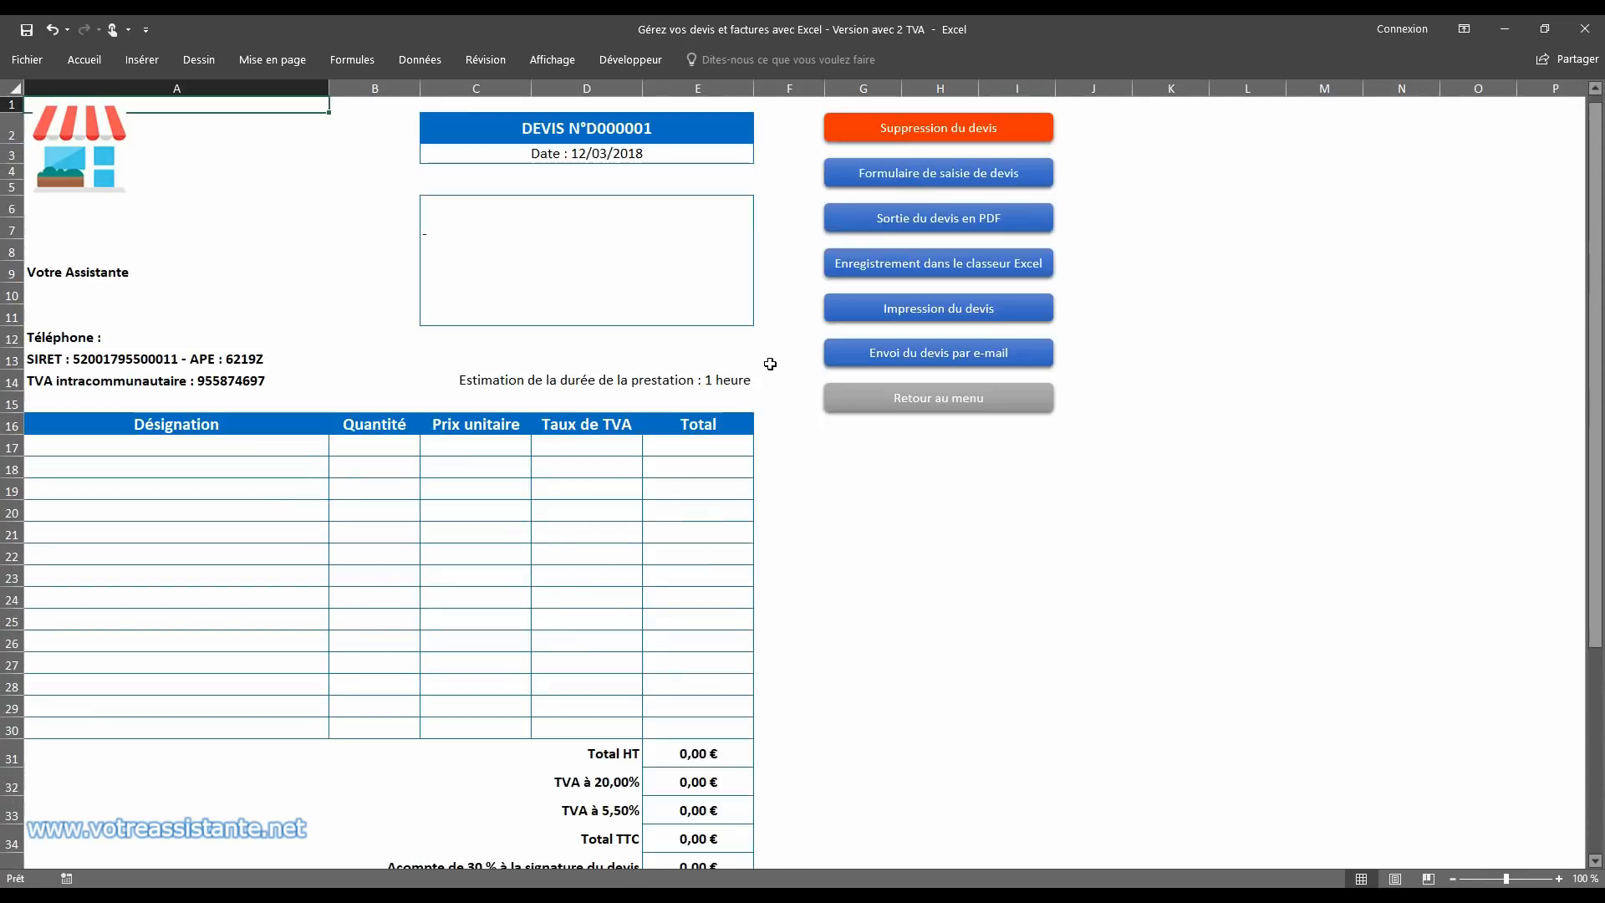
Step: Select L'ORANGERIE as the quote's recipient in cell C6, and clear the selection
click(736, 206)
click(761, 208)
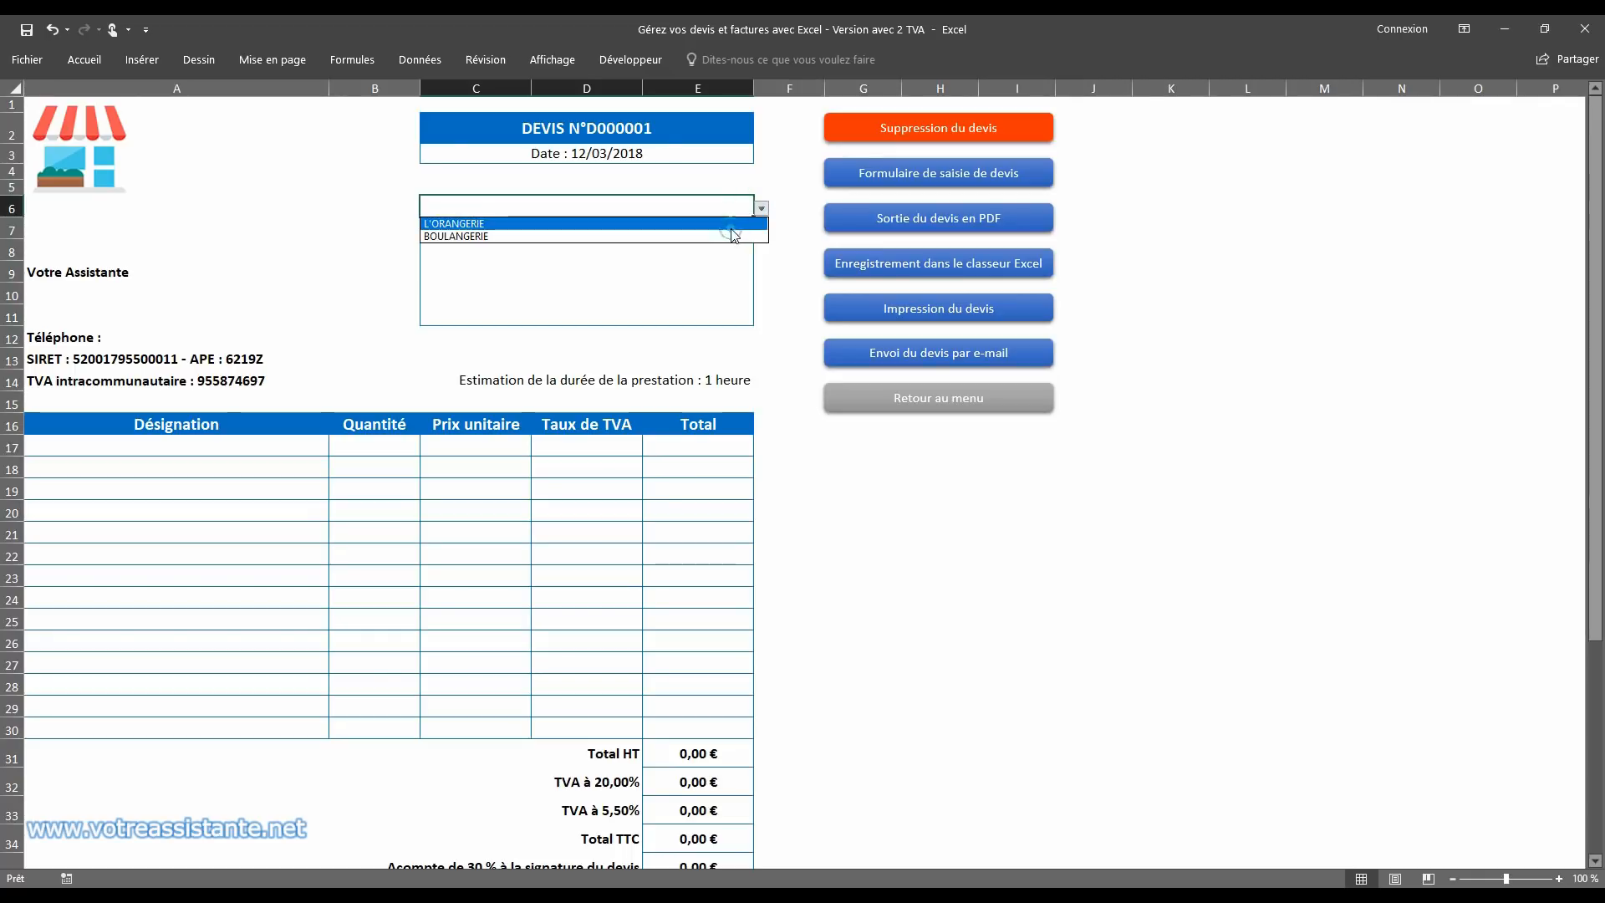
click(733, 224)
key(Delete)
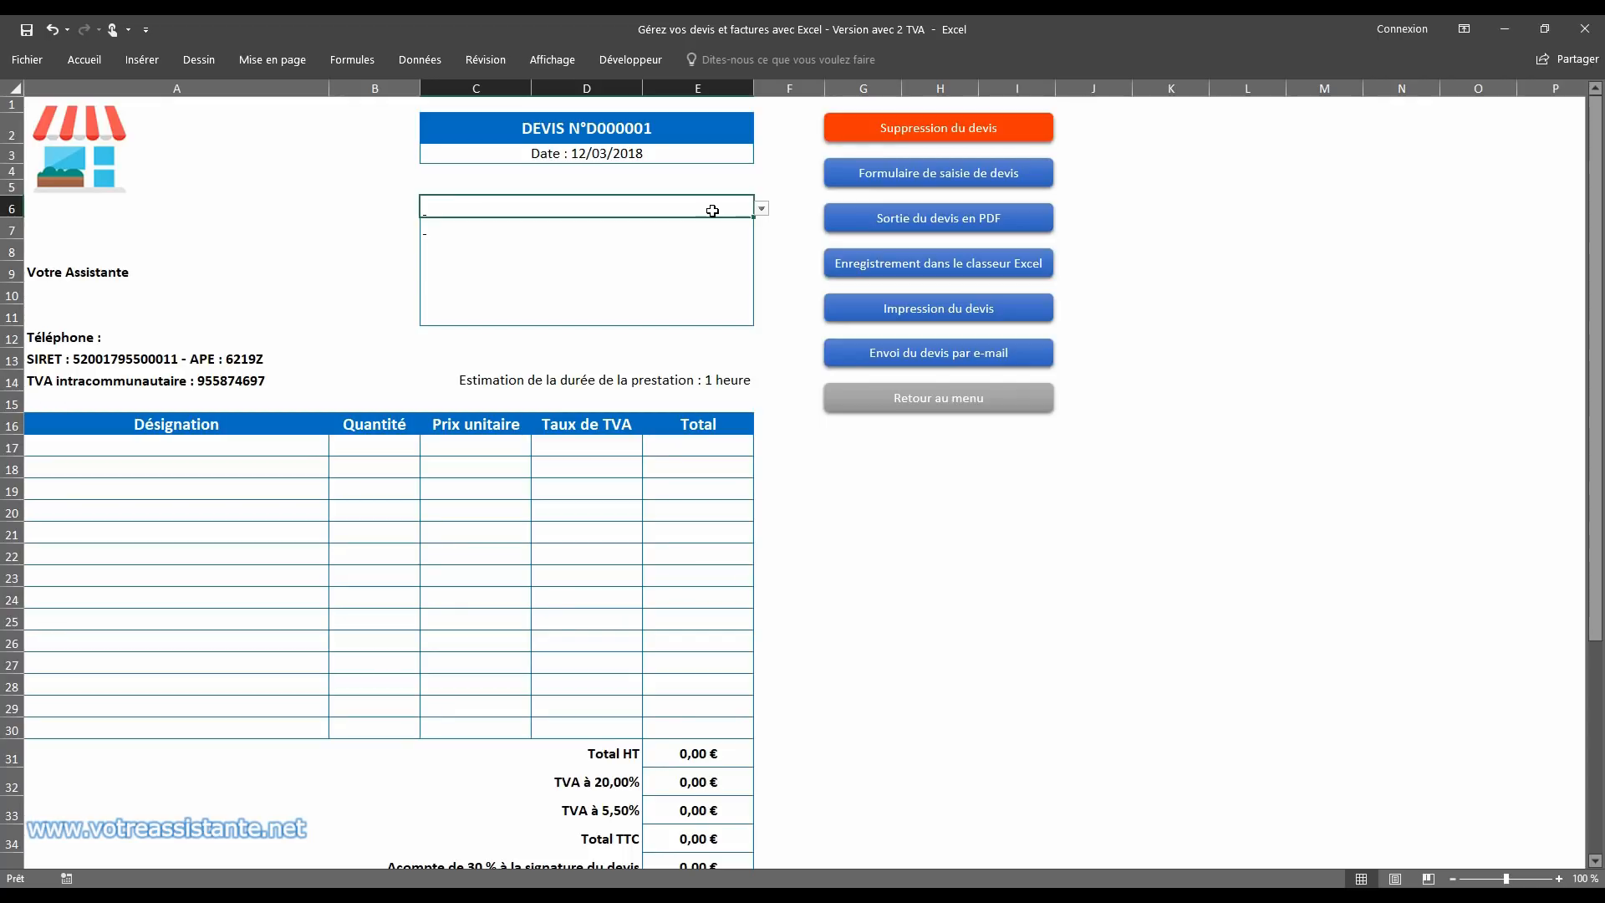
Step: Filter the quote's recipient list with "bo" and select BOULANGERIE
text(bo)
click(761, 208)
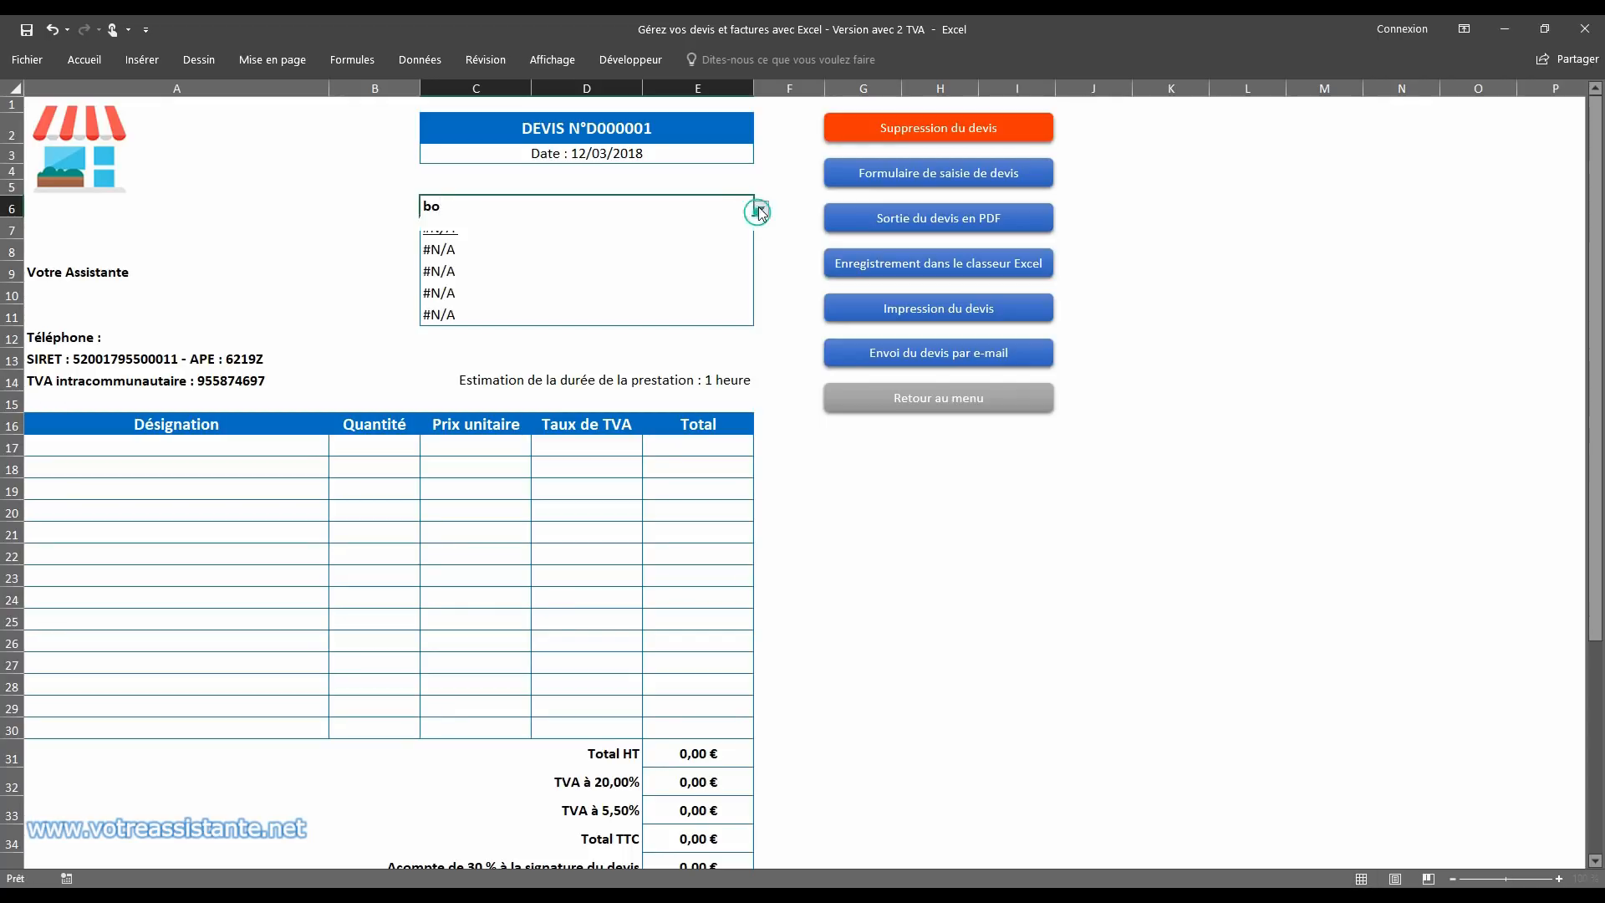
click(736, 221)
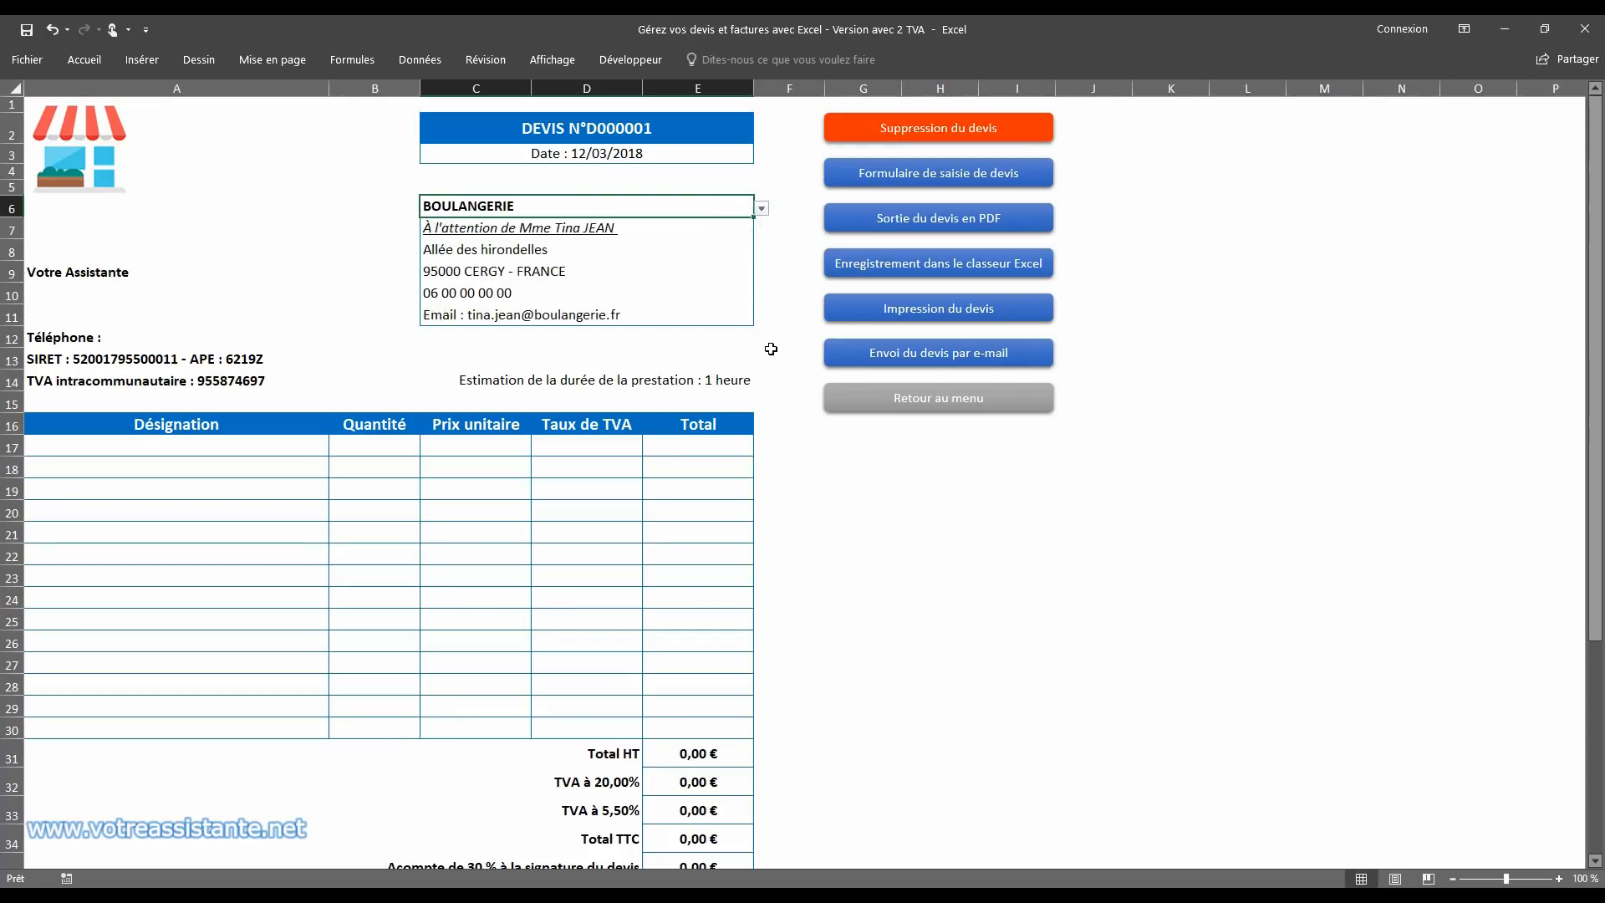
Step: Replace the quote's recipient with L'ORANGERIE, filtering the prospect list with "l"
key(BackSpace)
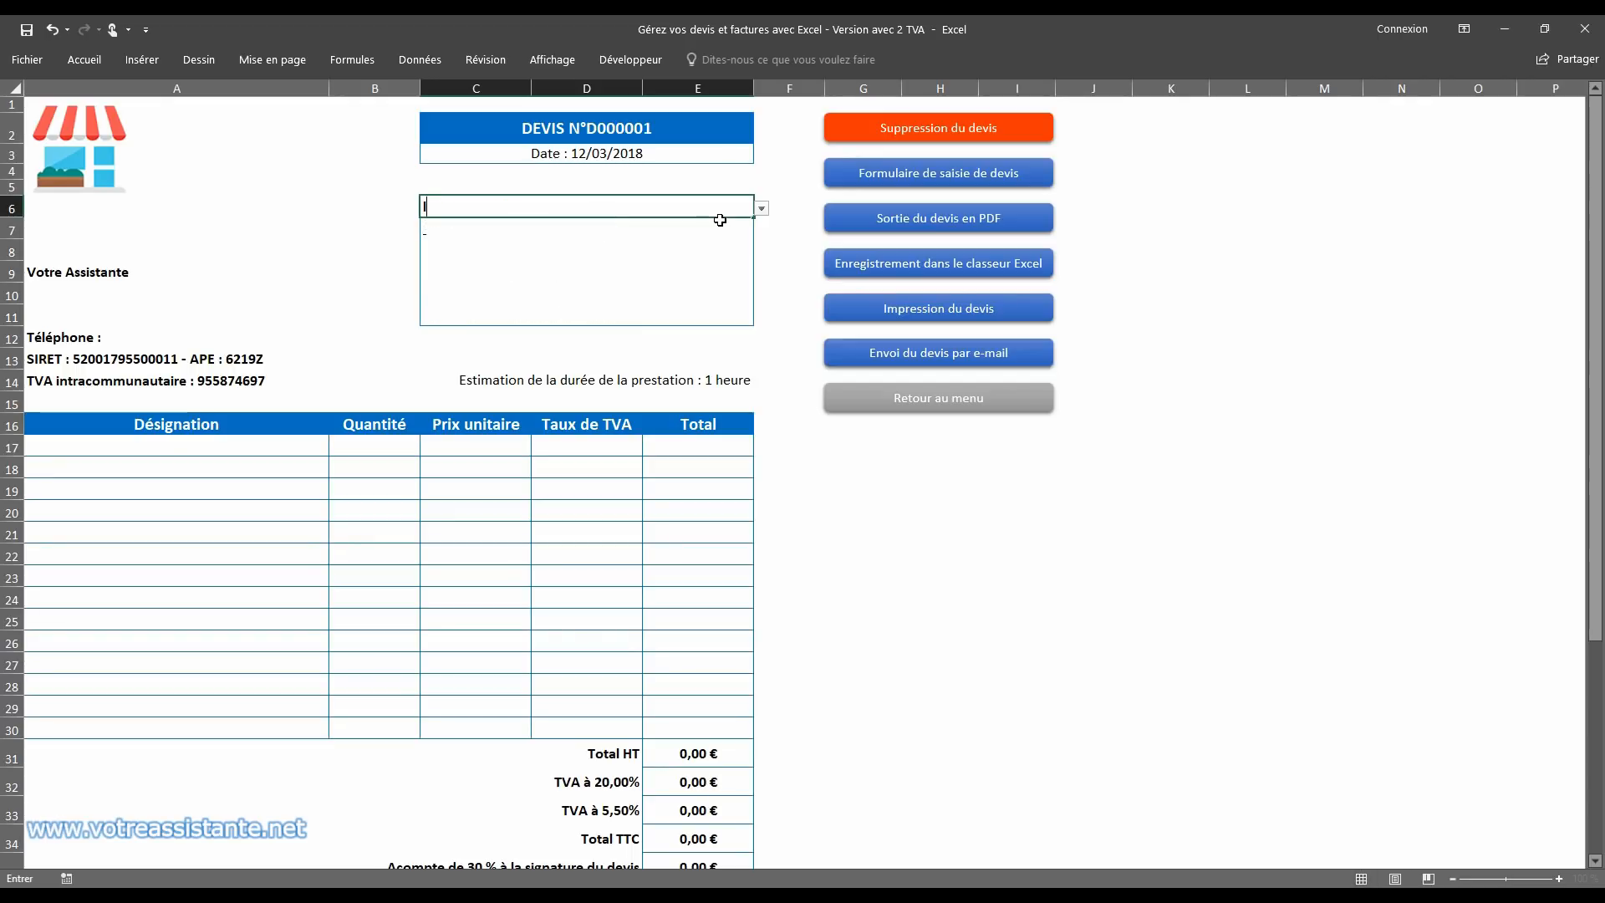
click(767, 207)
click(734, 203)
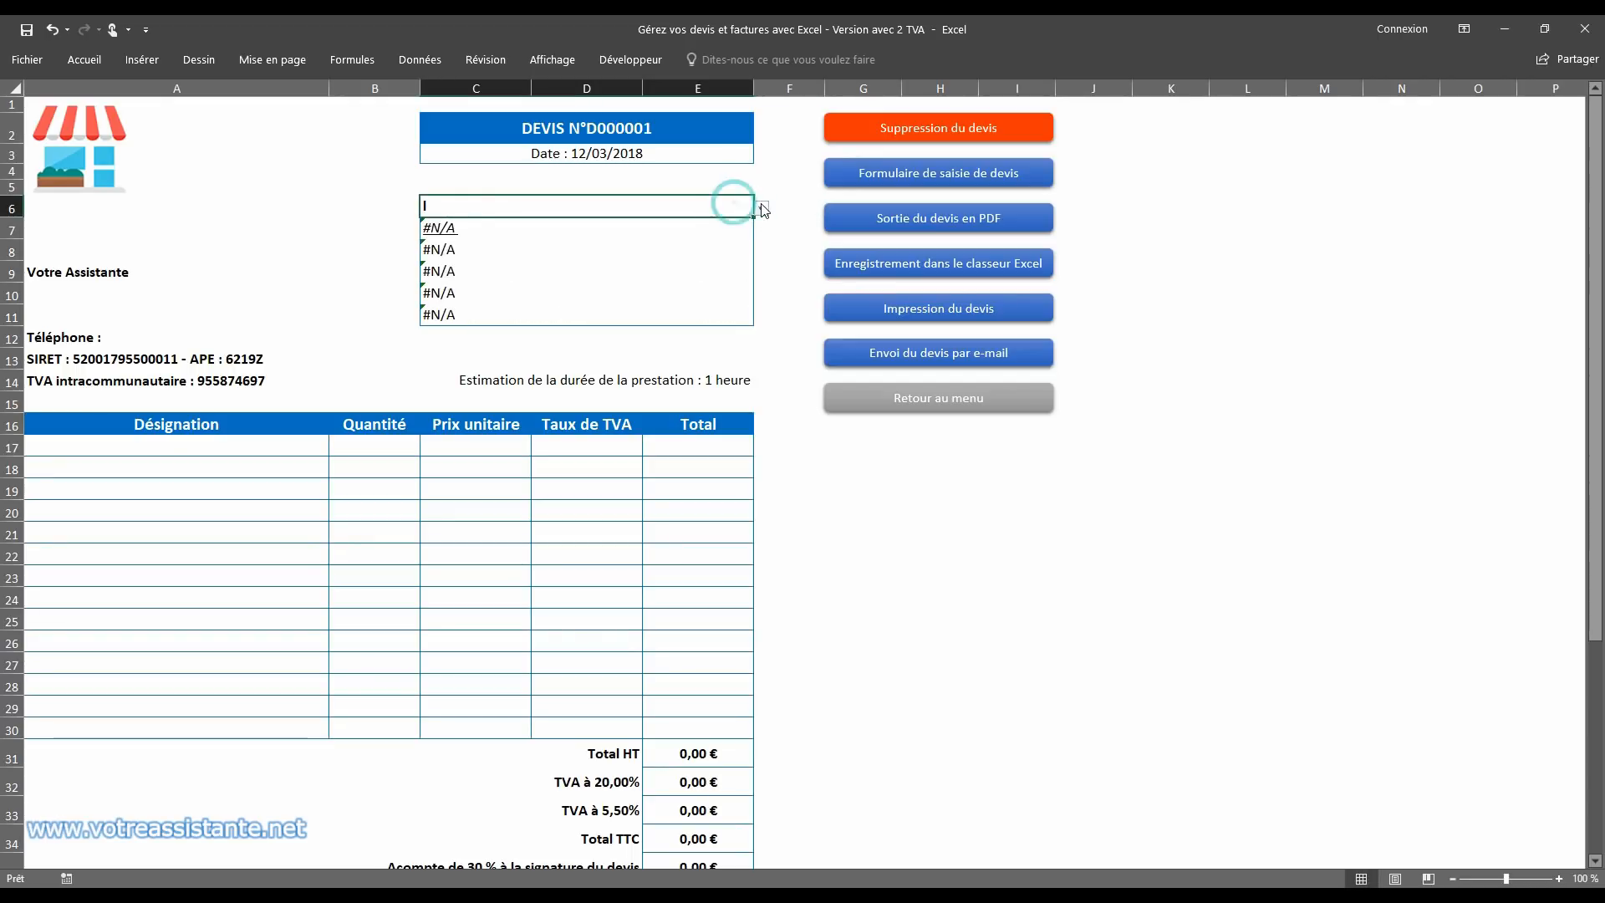
click(761, 204)
click(672, 223)
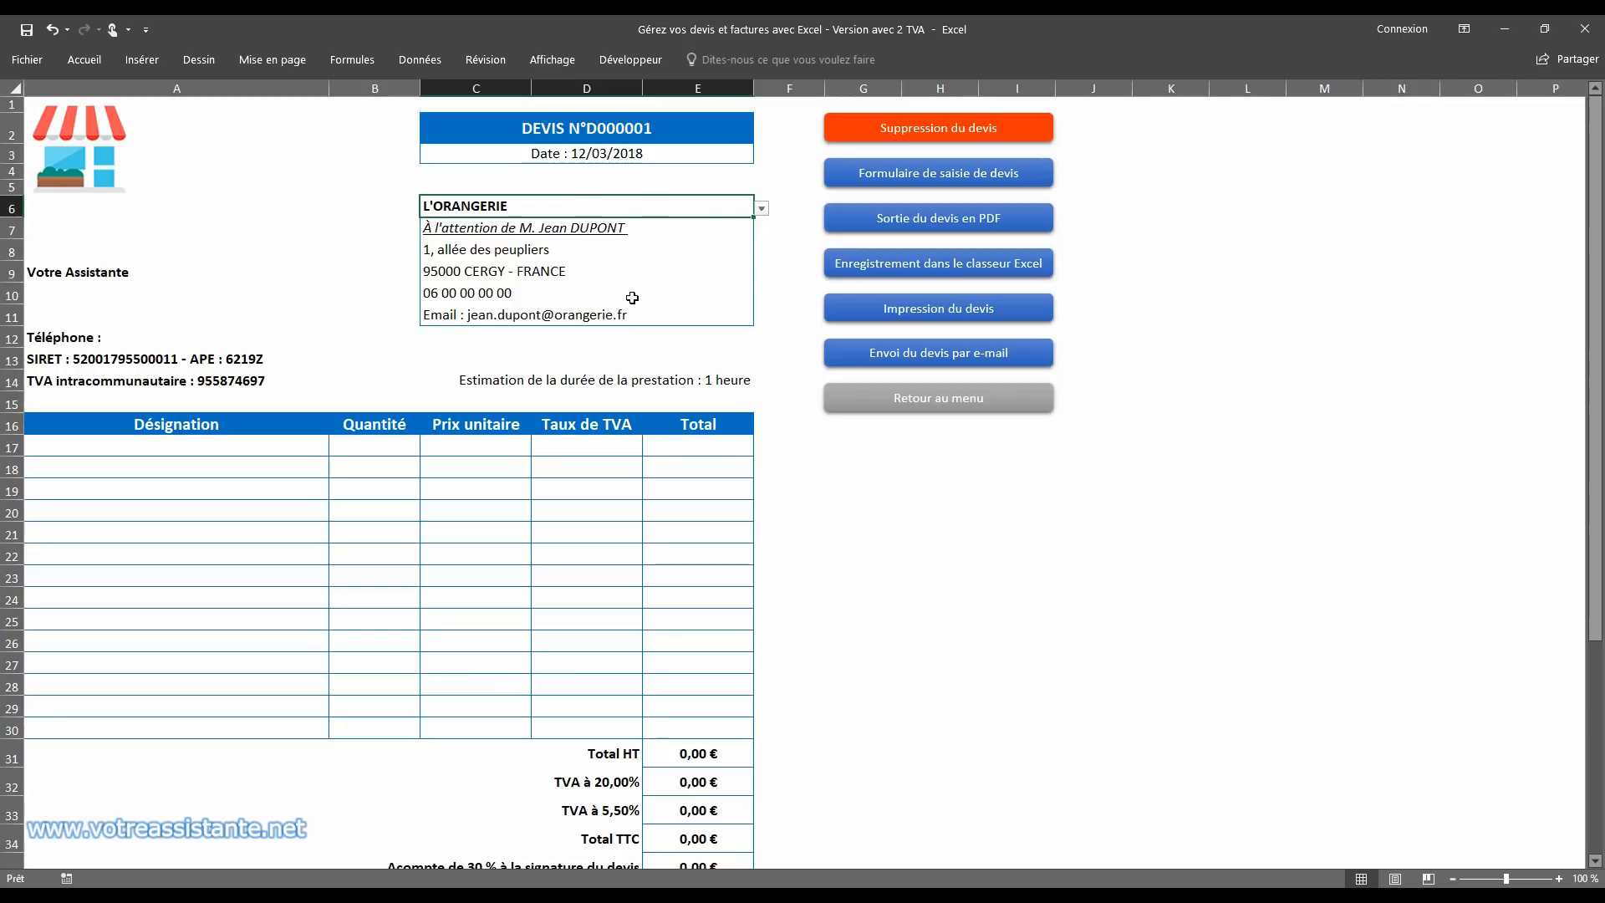
Step: Choose Formation Excel as the designation on the quote's first line, row 17
click(280, 445)
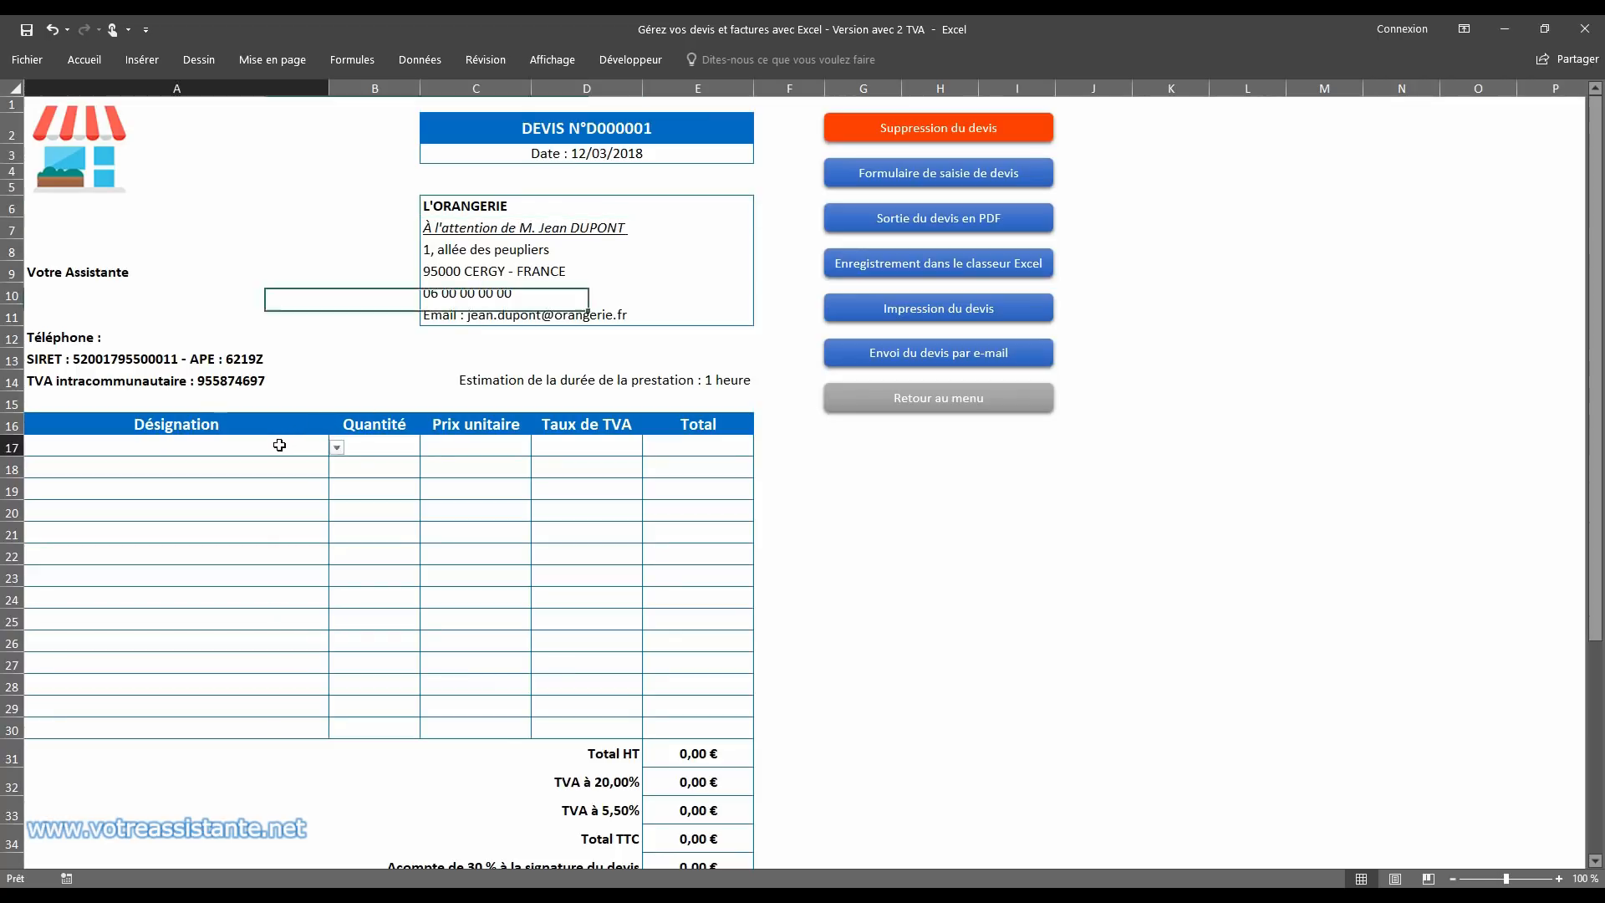
click(336, 449)
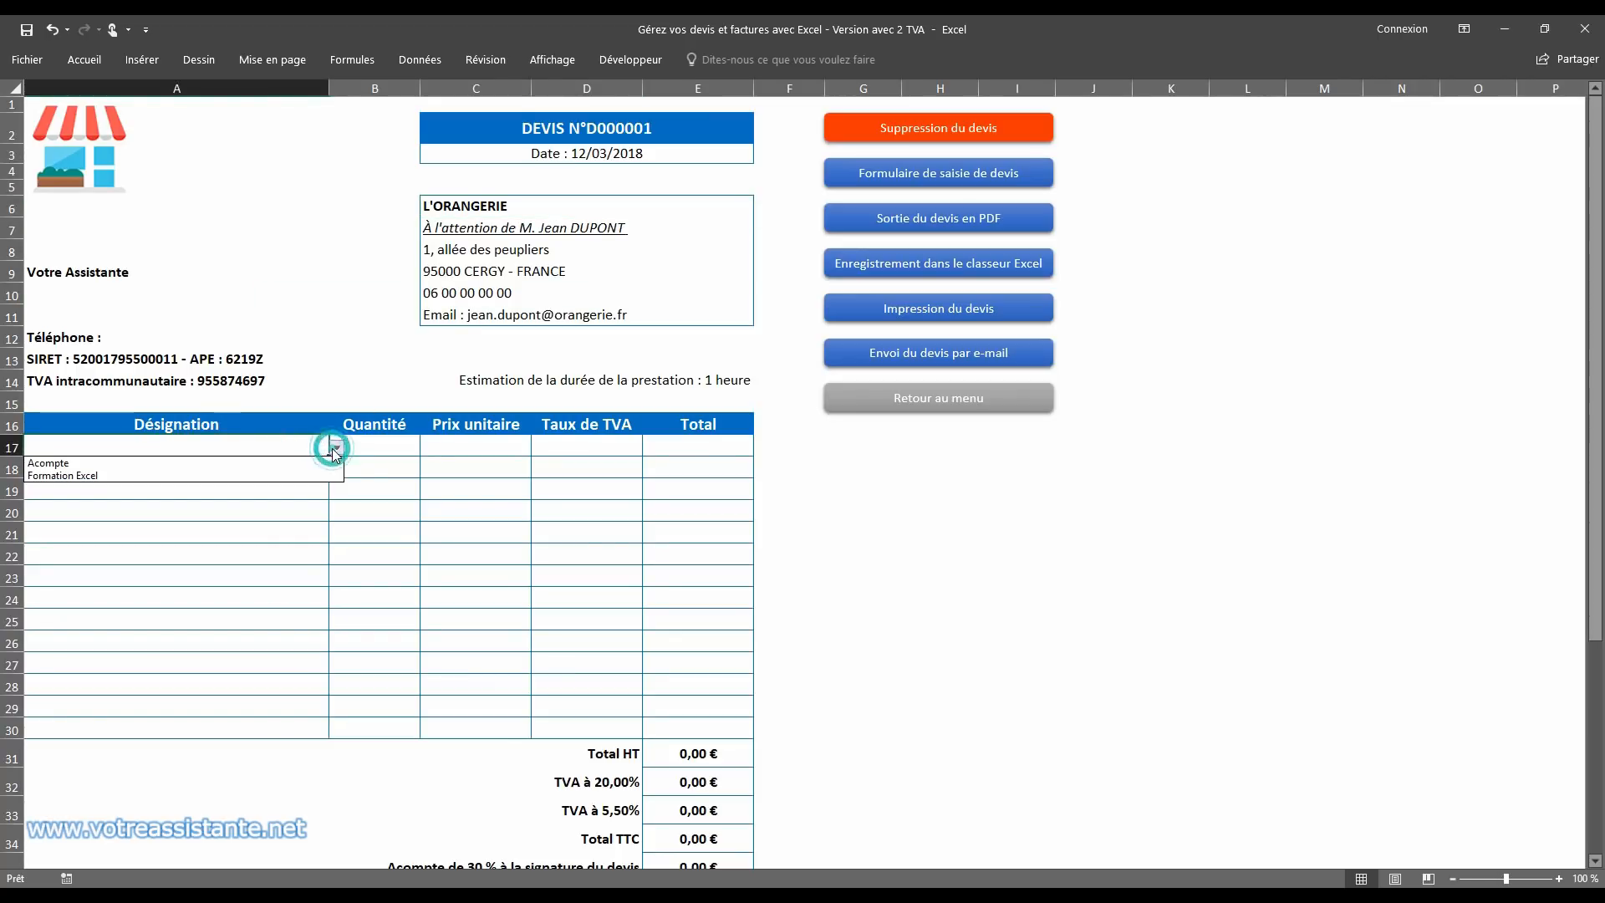
click(319, 476)
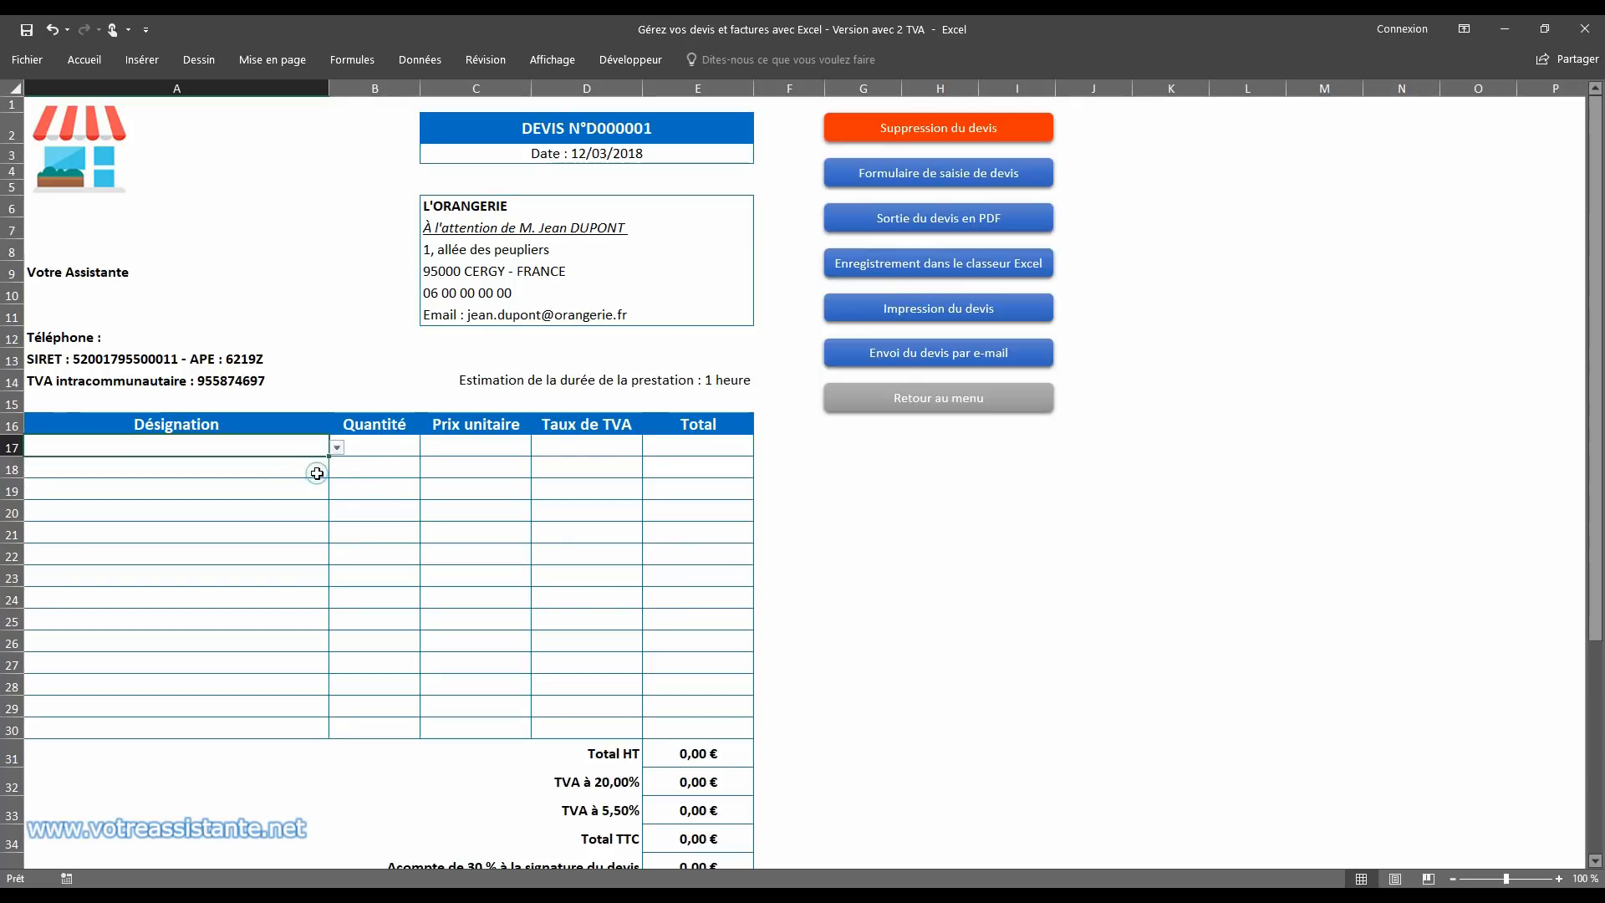
Step: Enter a quantity of 1 on the quote's first line, row 17, and review the totals and validity date below
click(362, 448)
text(1)
key(Return)
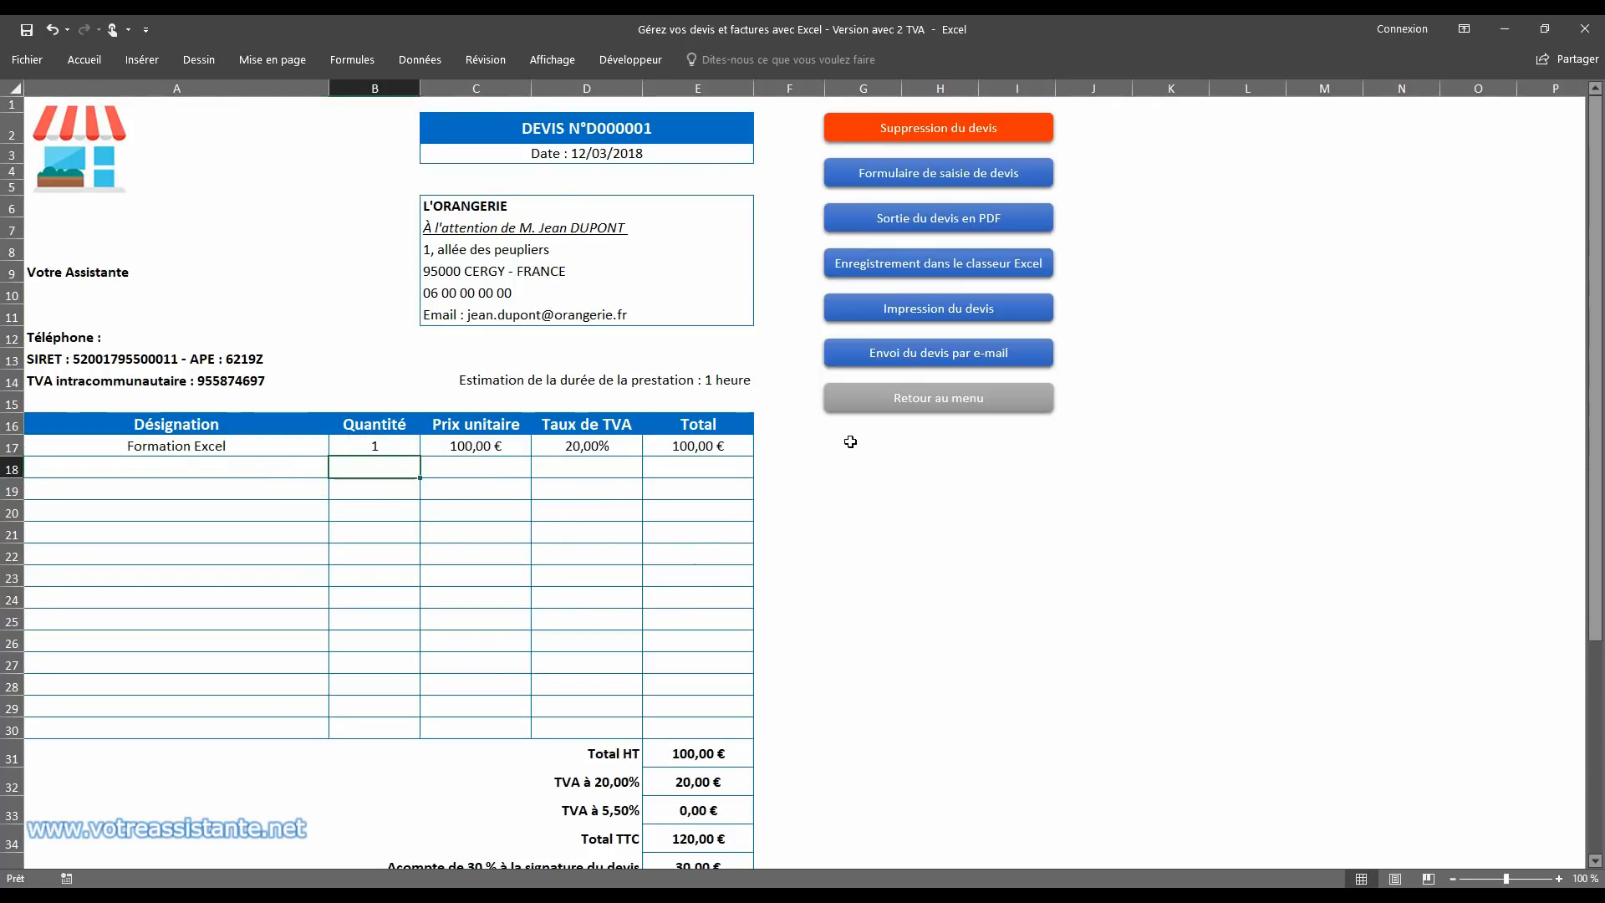
scroll(846, 439, down, 5)
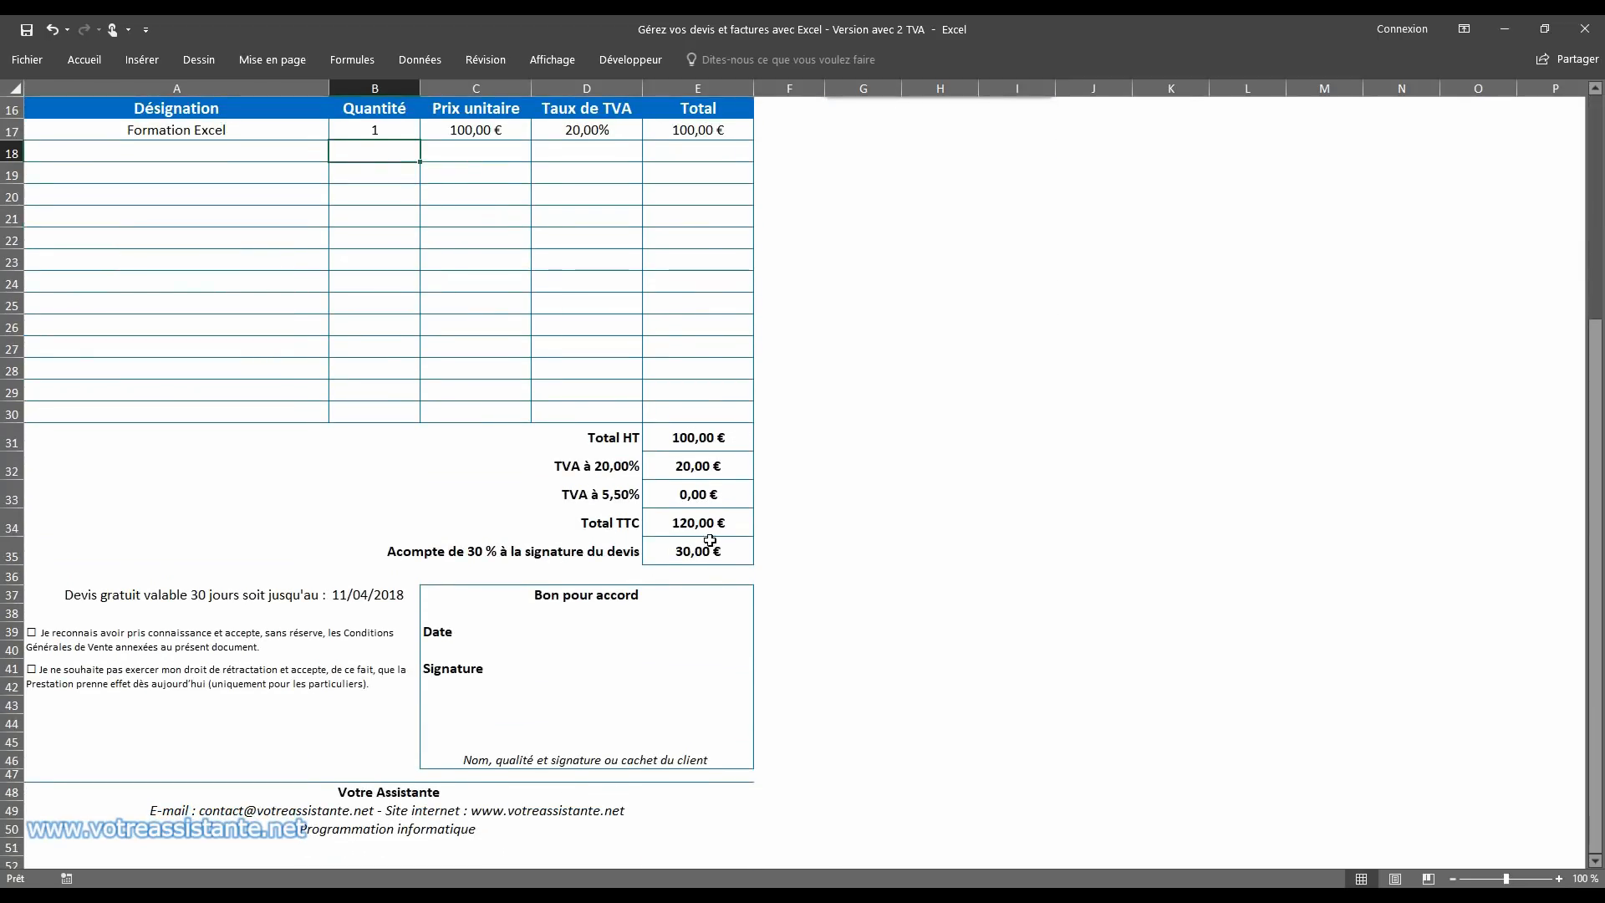
scroll(792, 517, down, 1)
click(205, 528)
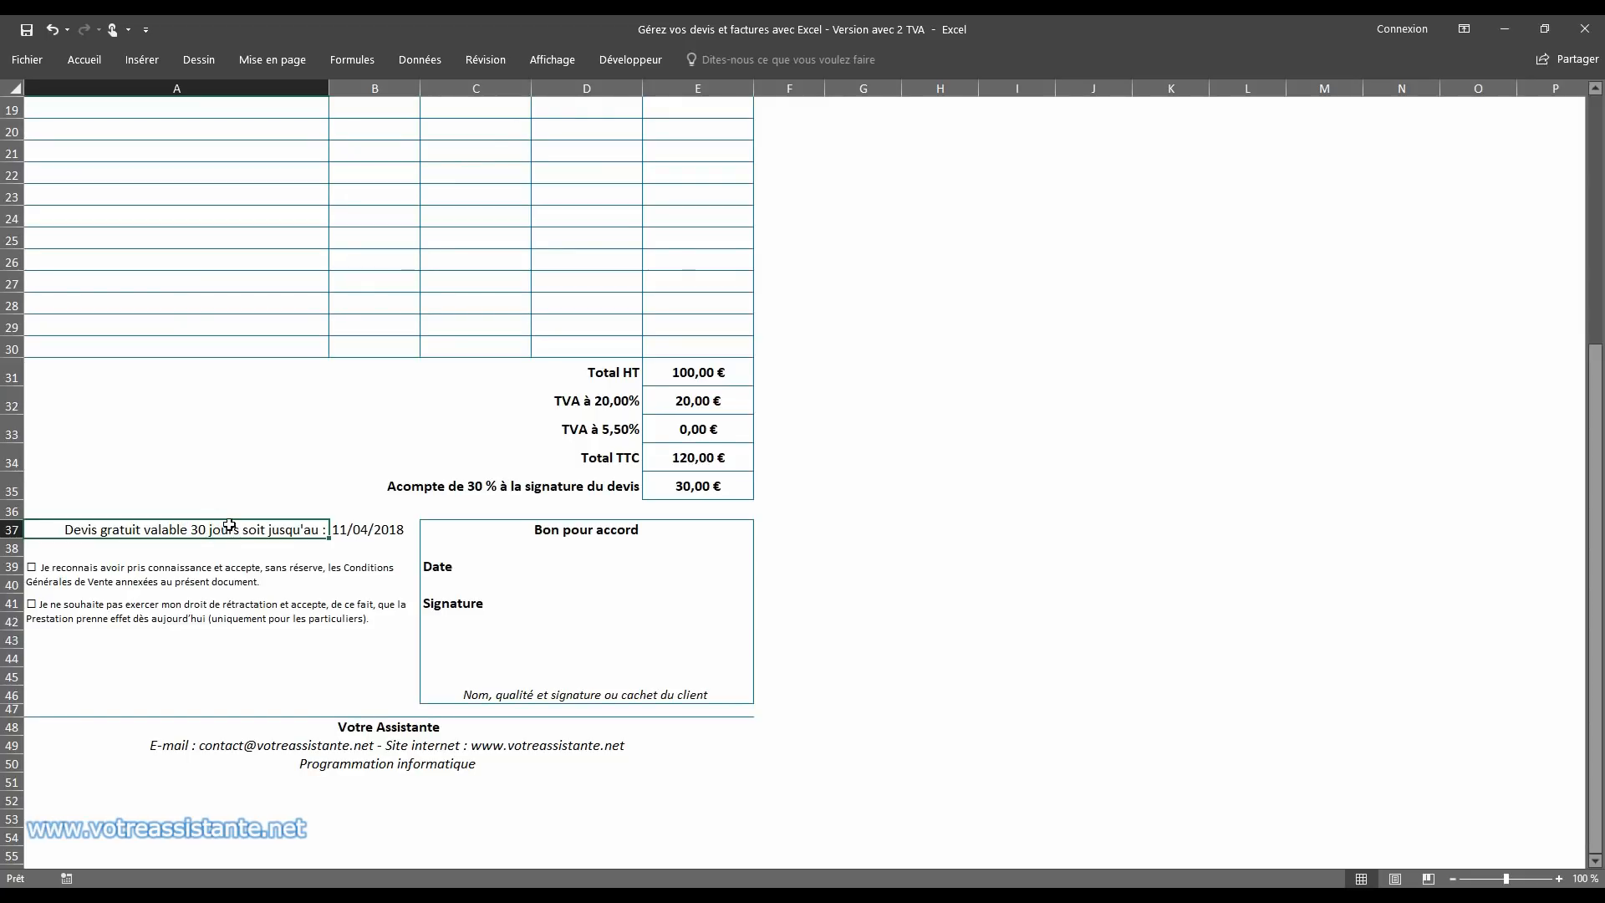
click(367, 532)
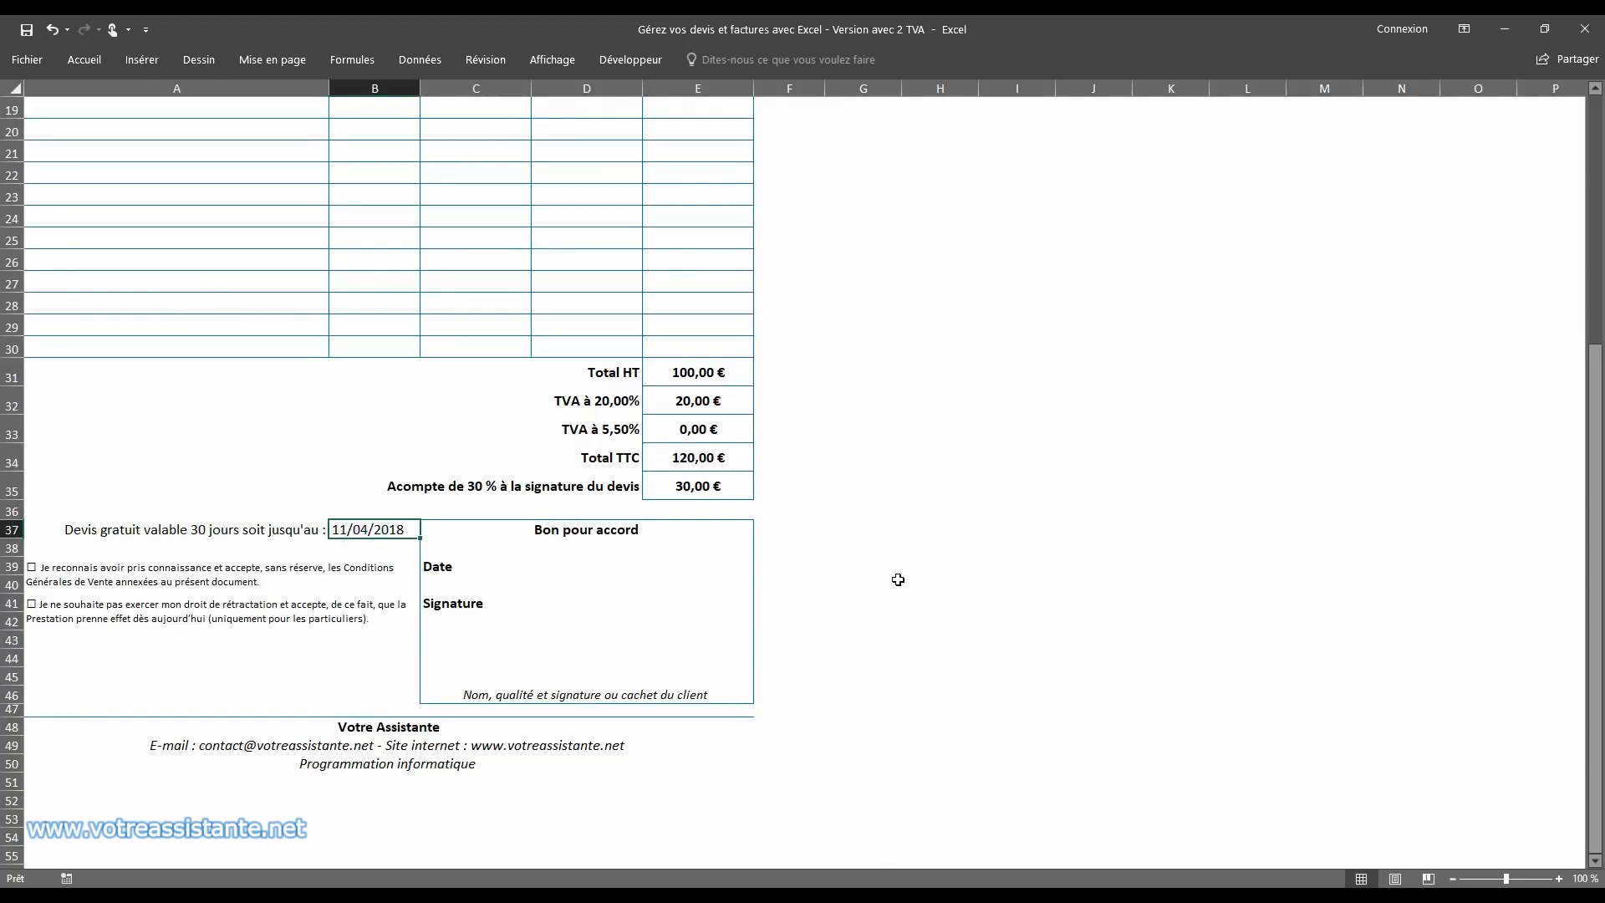
scroll(942, 462, up, 6)
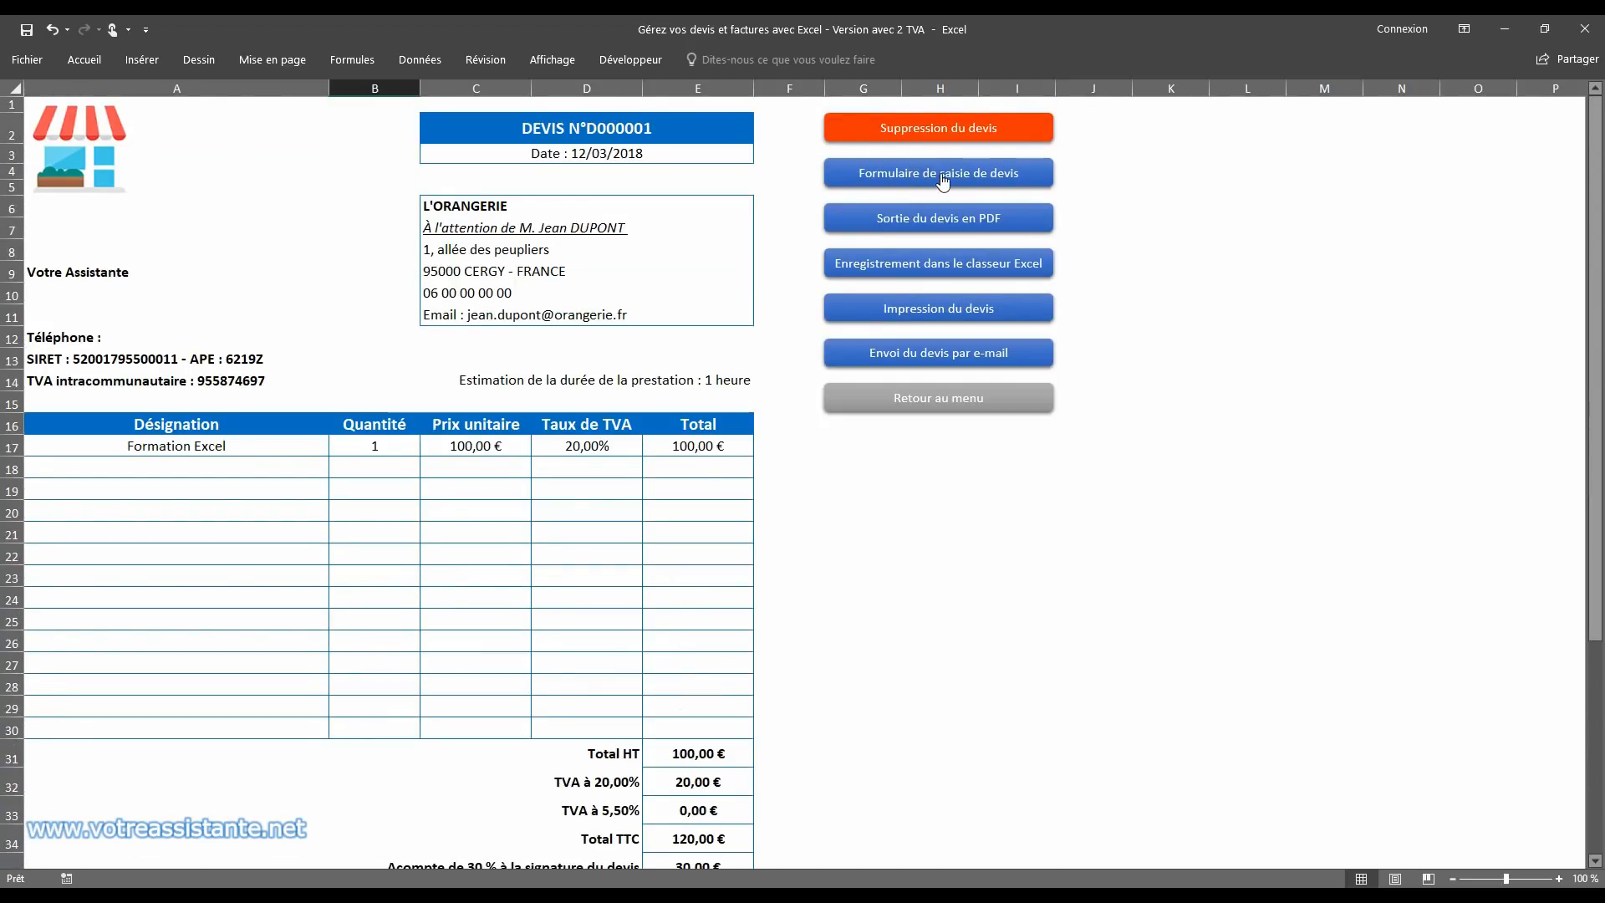
Step: Start deleting the current quote and decline the deletion
click(939, 128)
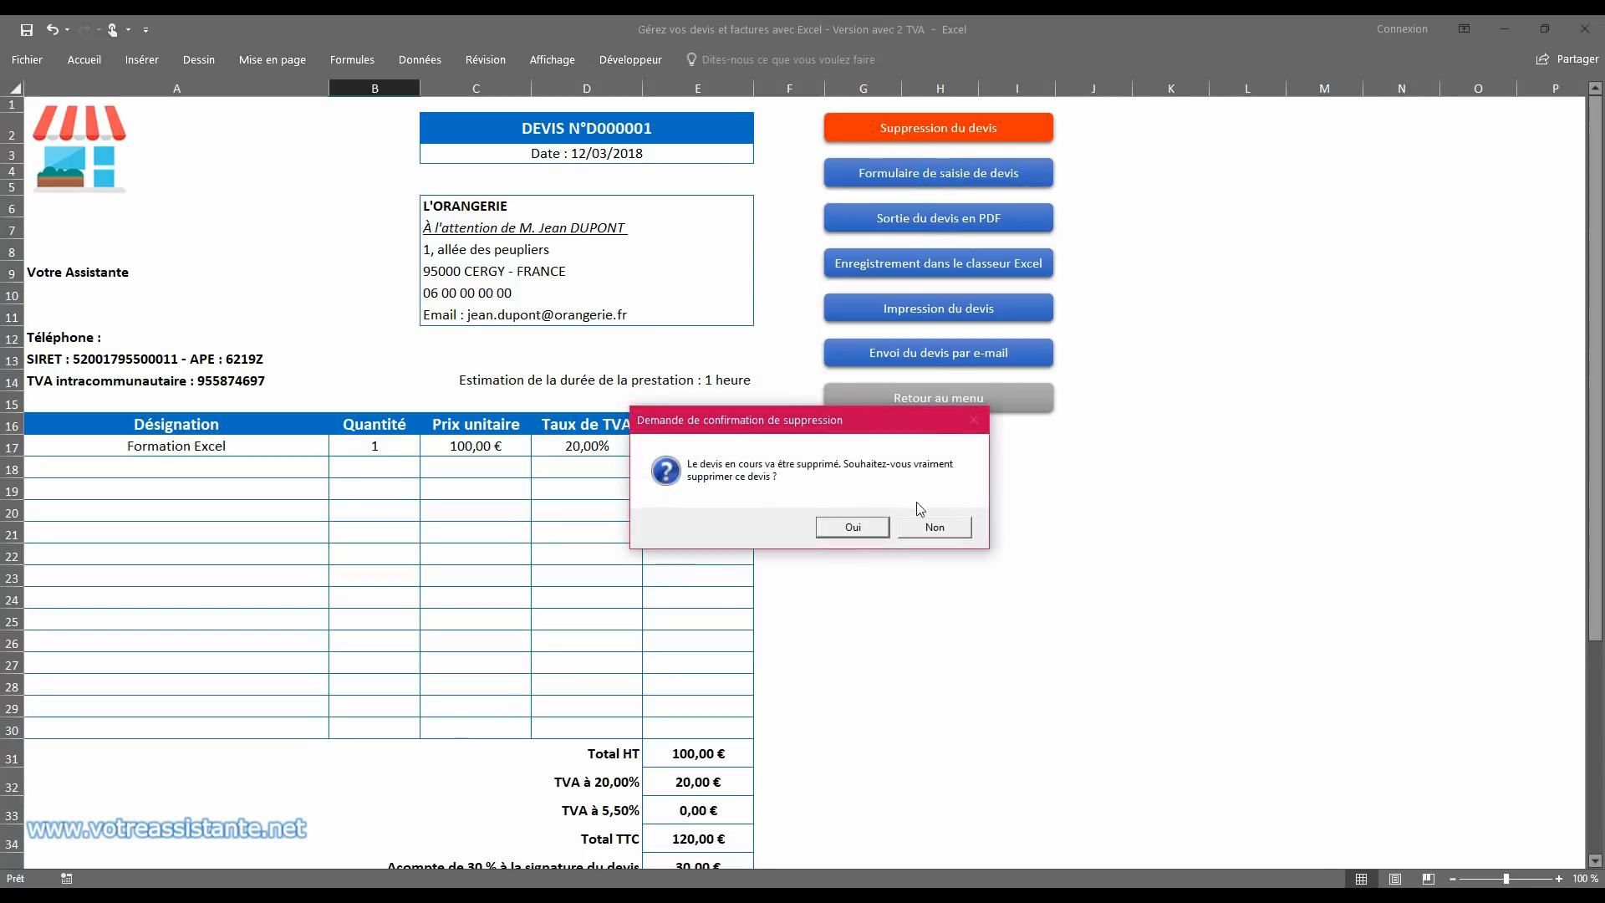
click(921, 530)
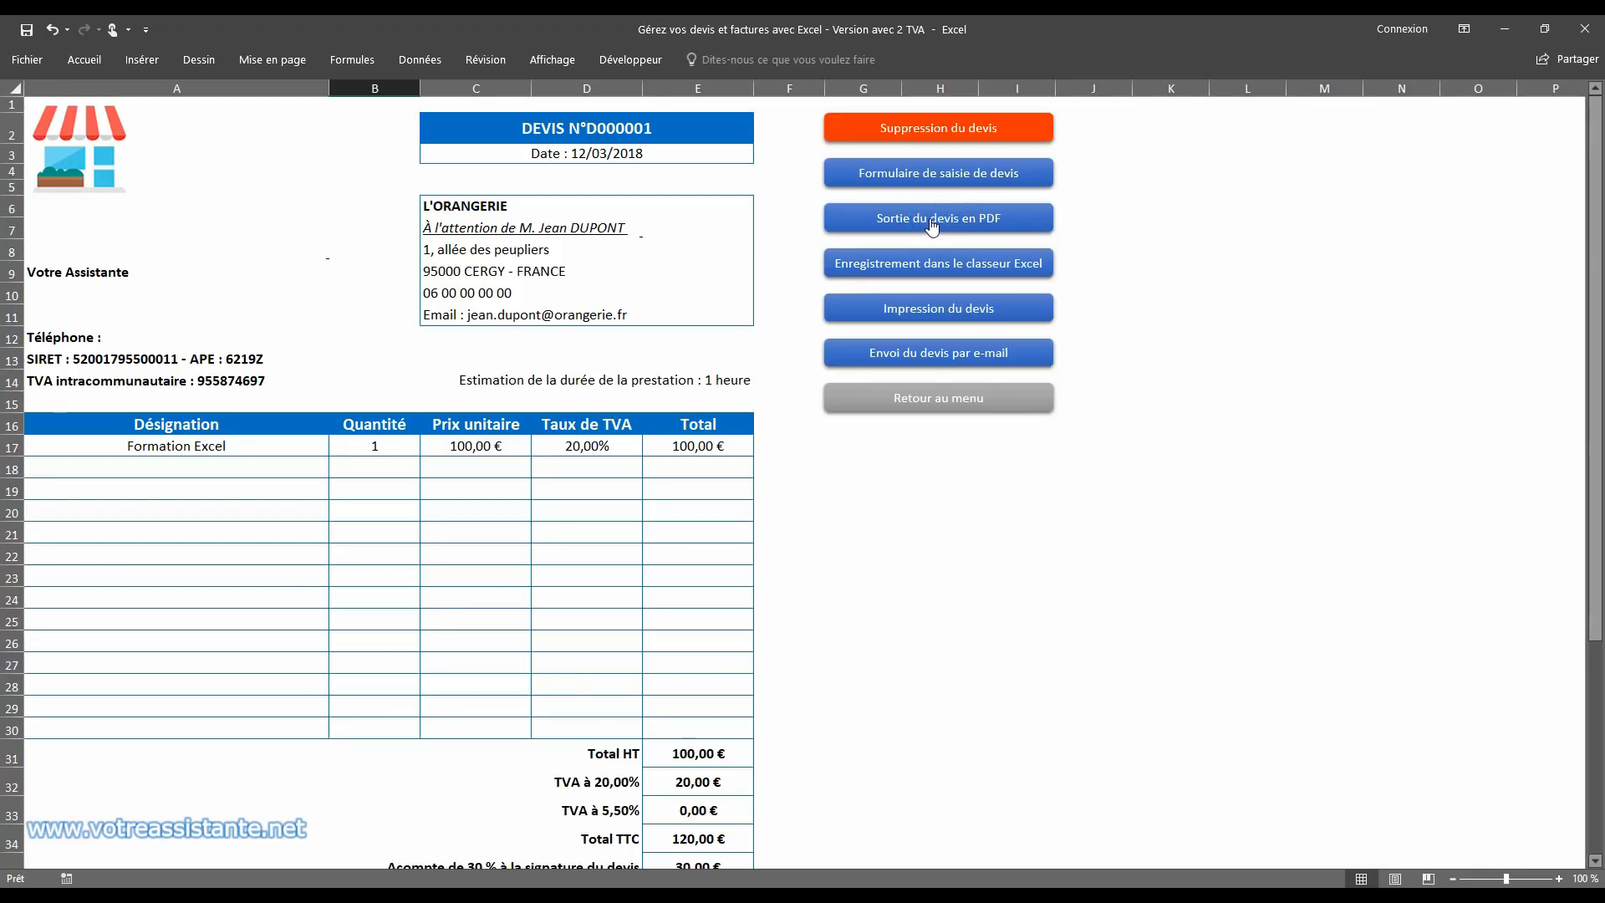
Step: Export the L'ORANGERIE quote as a PDF, close the PDF viewer and locate the file on the desktop
click(932, 225)
scroll(1056, 493, up, 5)
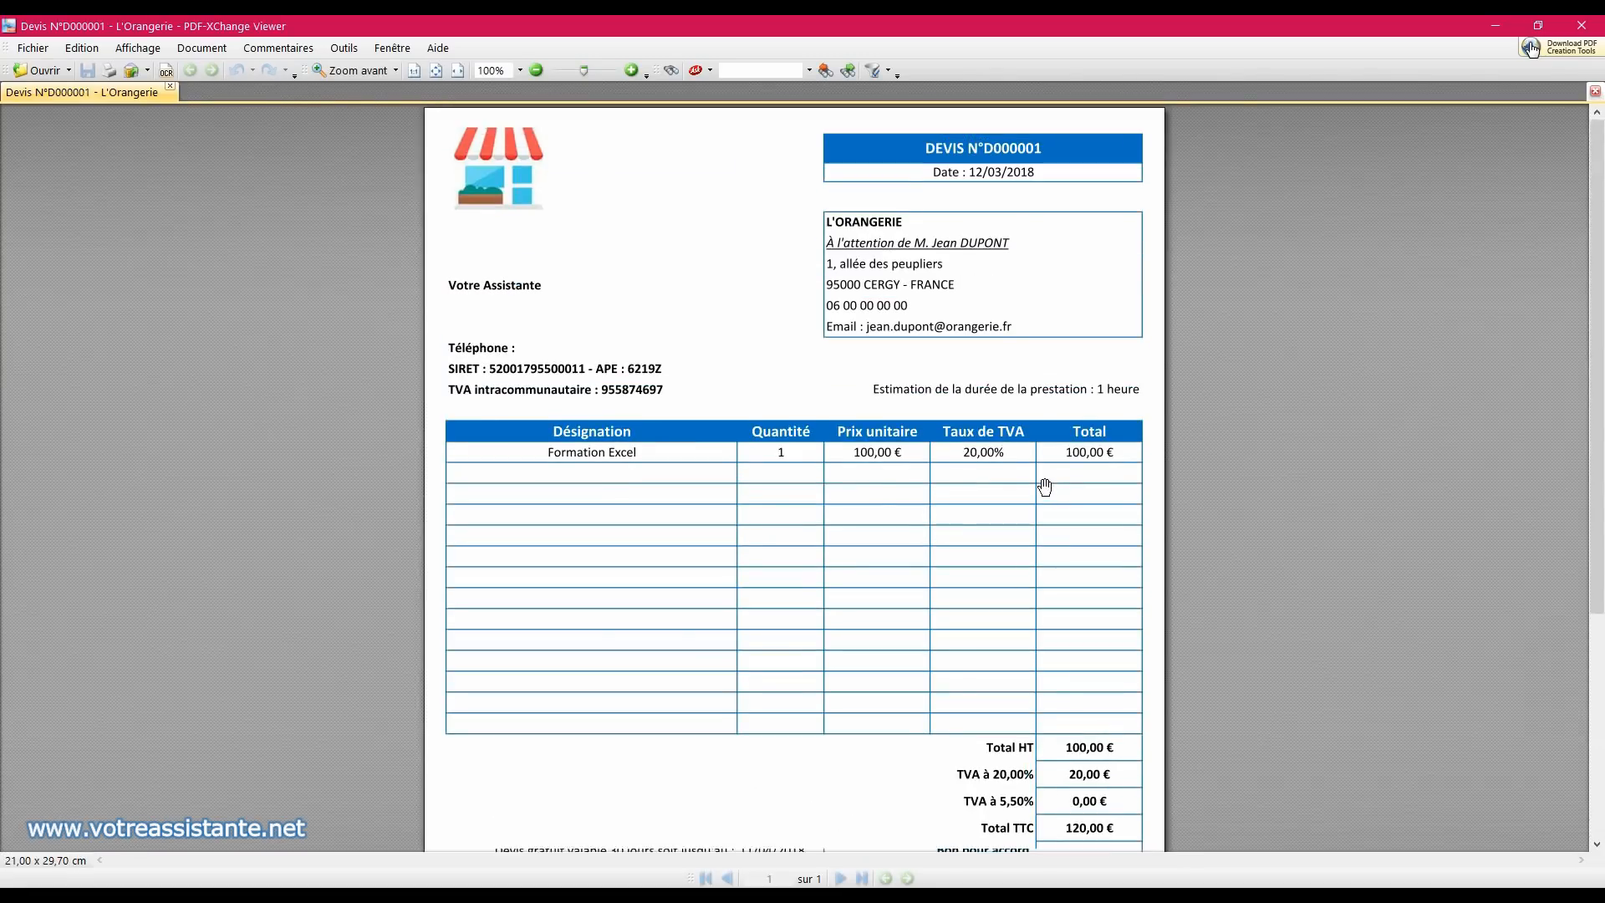
click(1572, 25)
click(1562, 28)
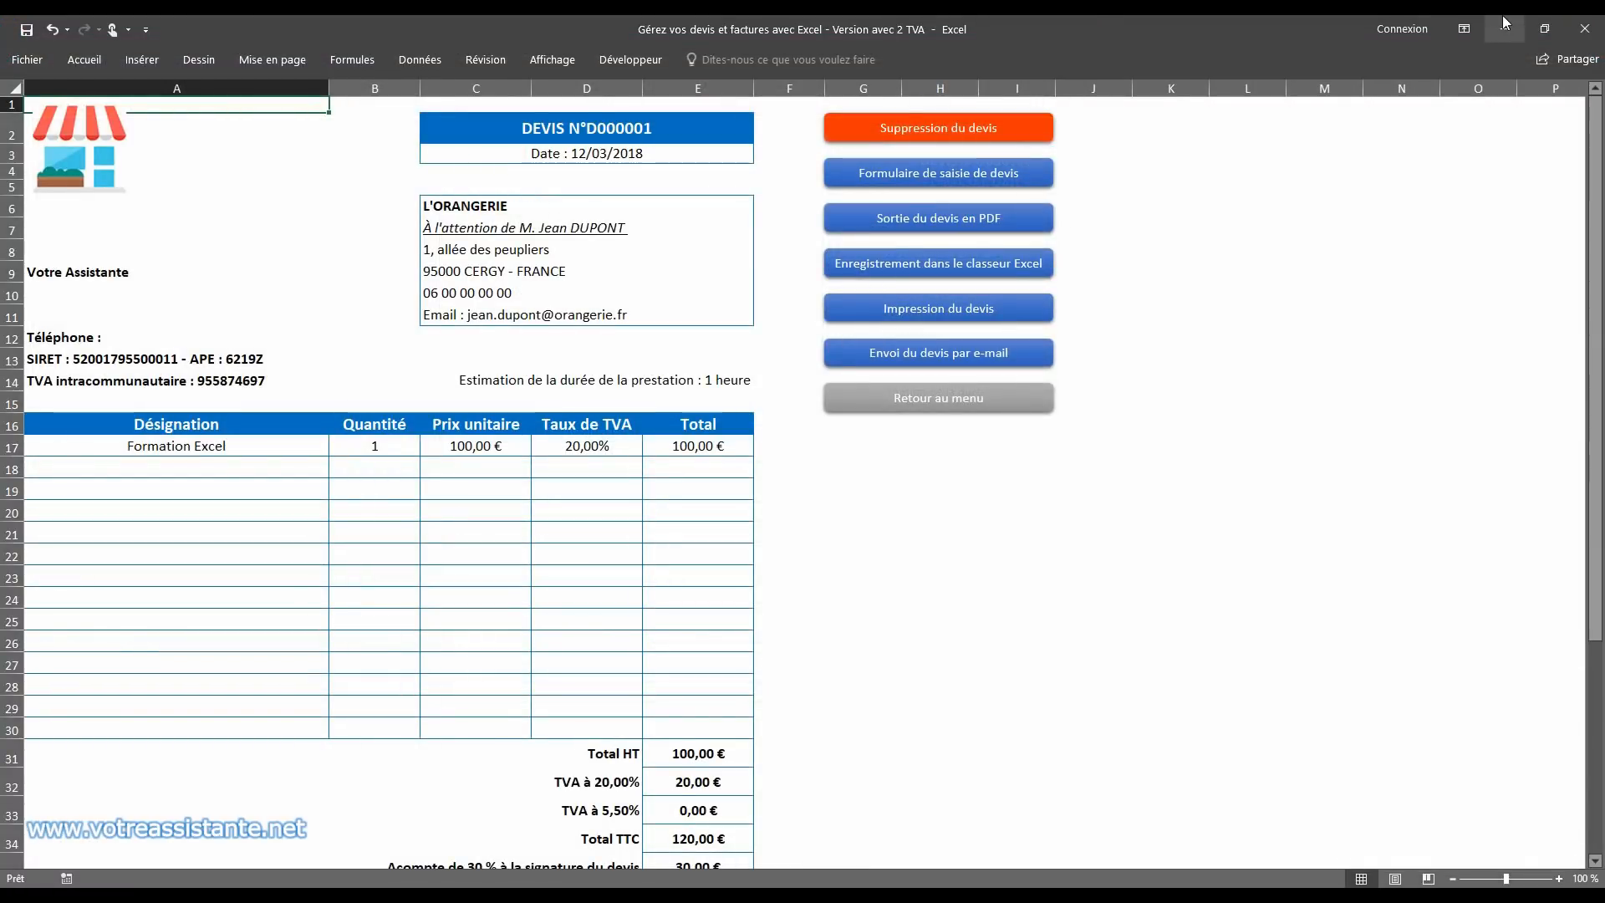
click(28, 527)
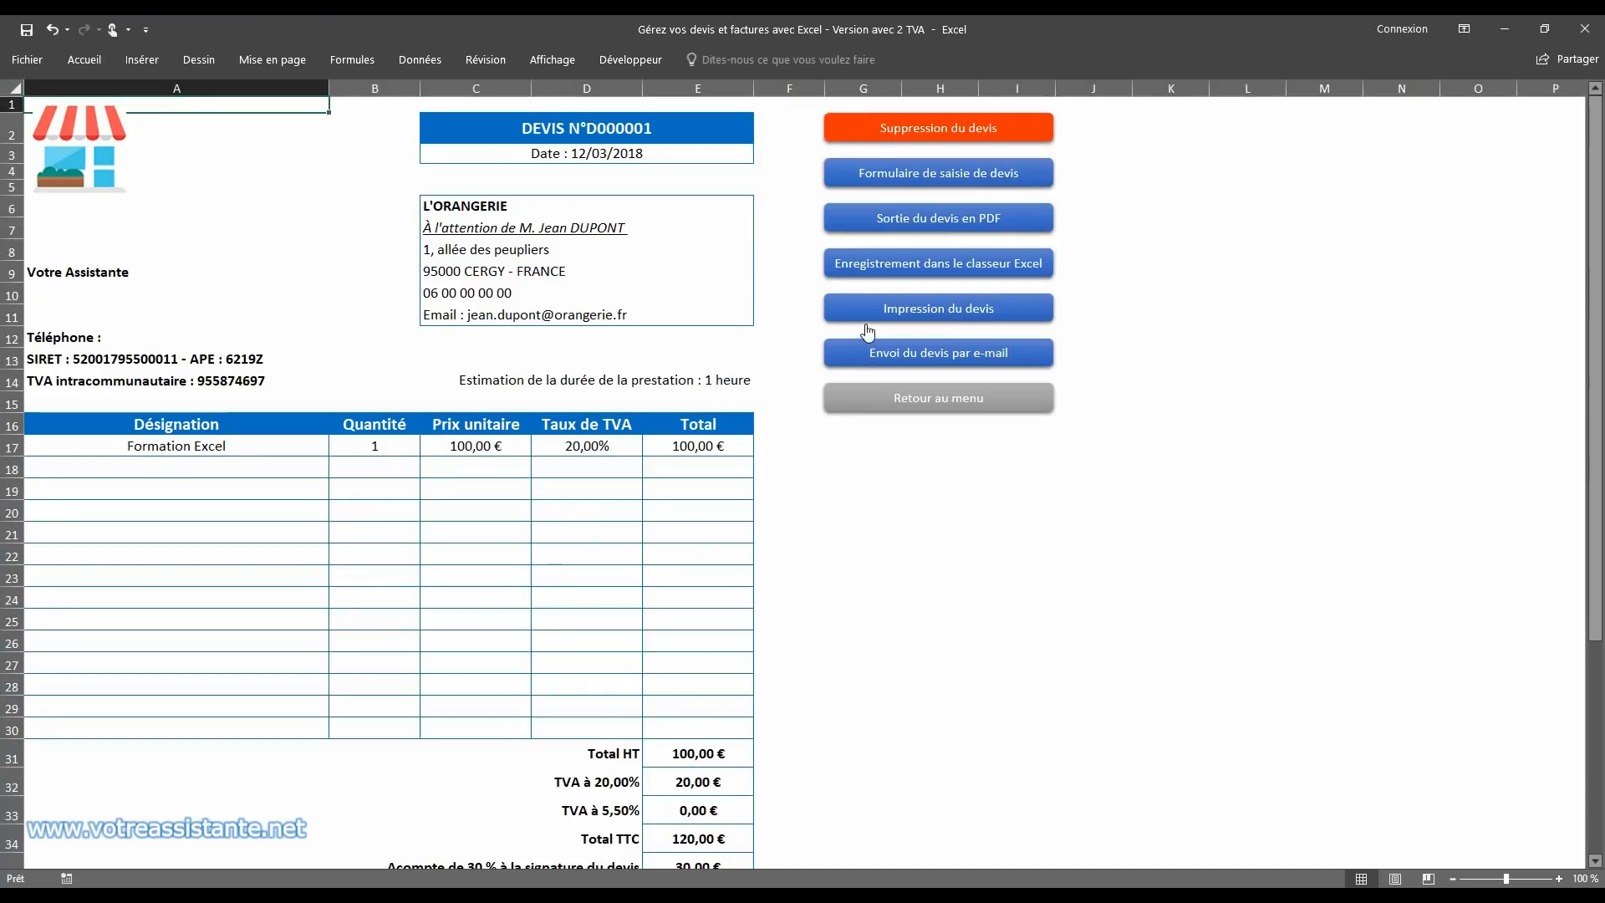
Step: Save the quote to the Excel quotes workbook, and open the Devis workbook from the desktop
click(947, 268)
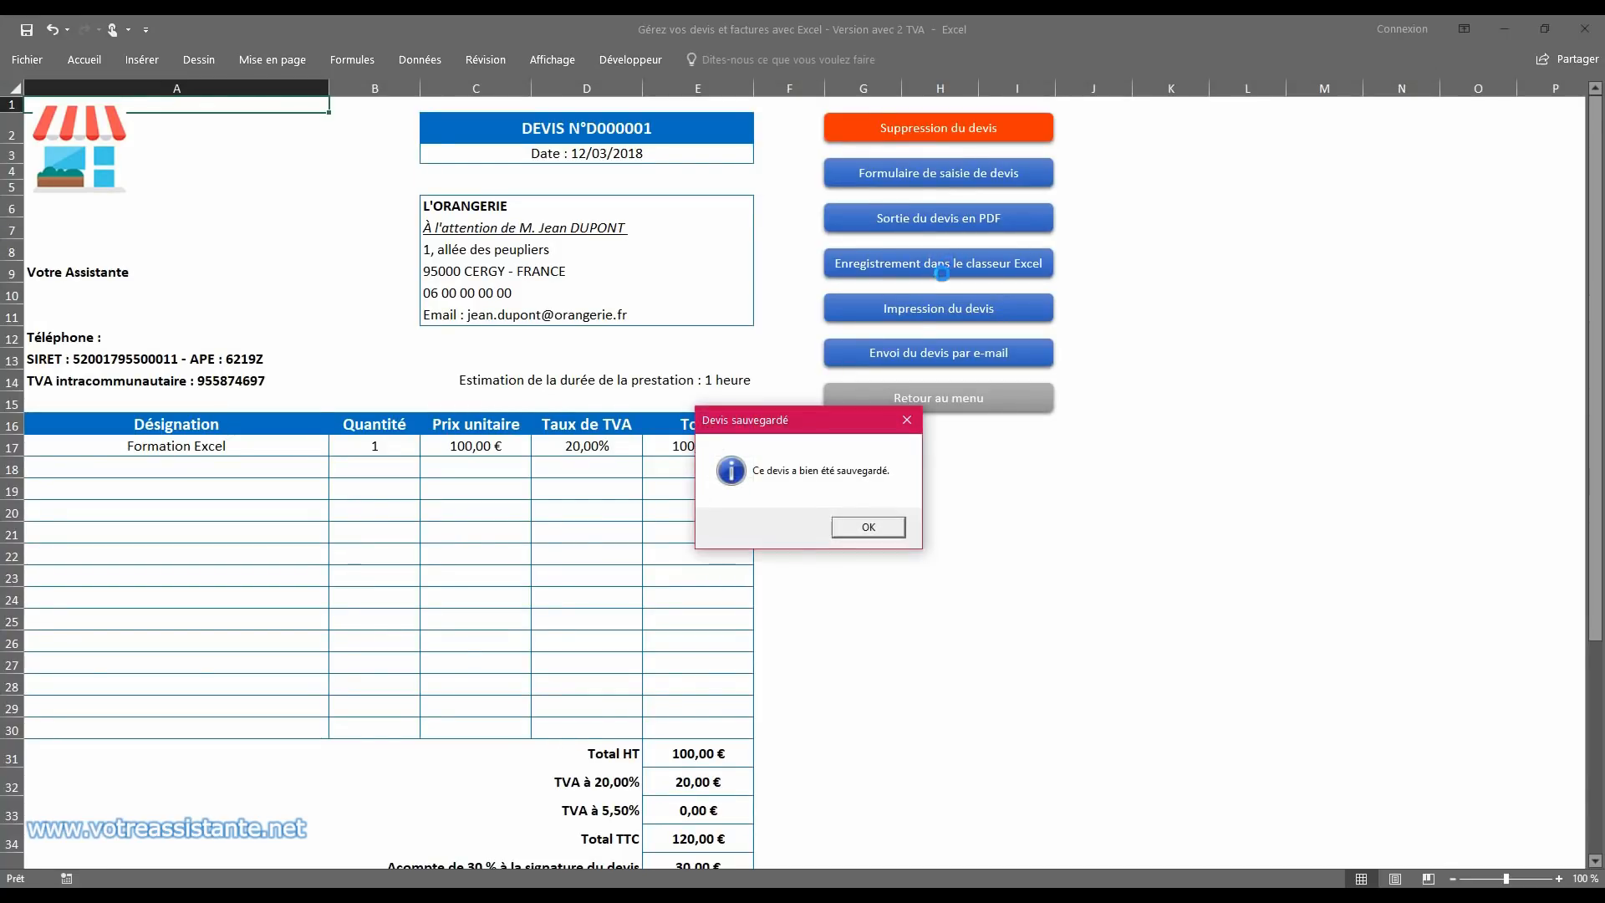
click(868, 527)
click(1505, 28)
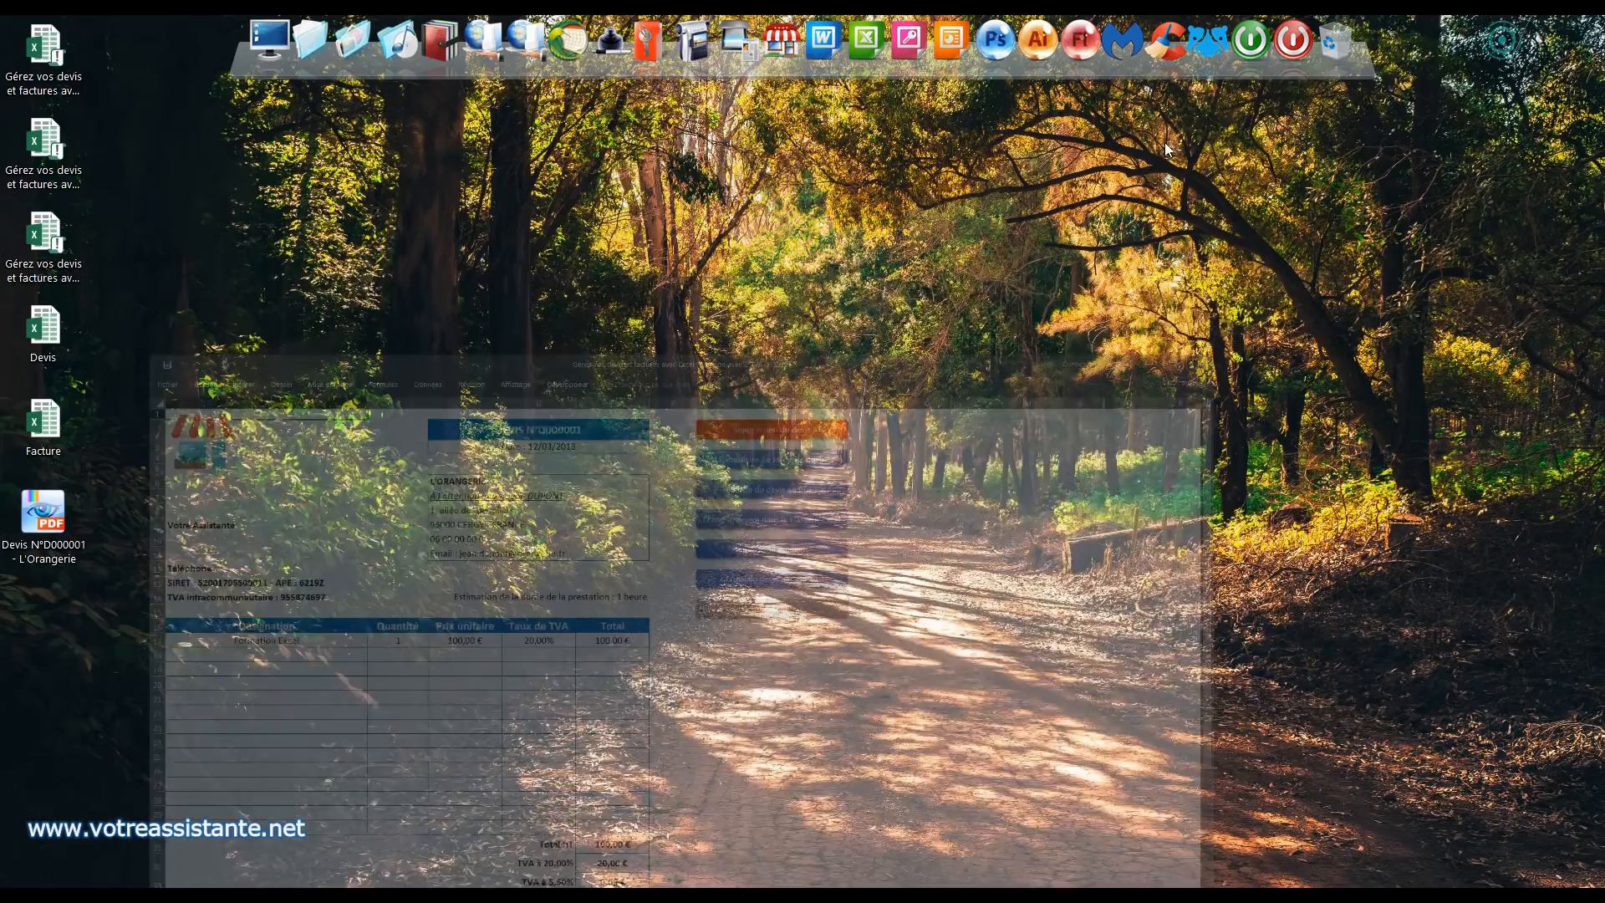
double_click(42, 329)
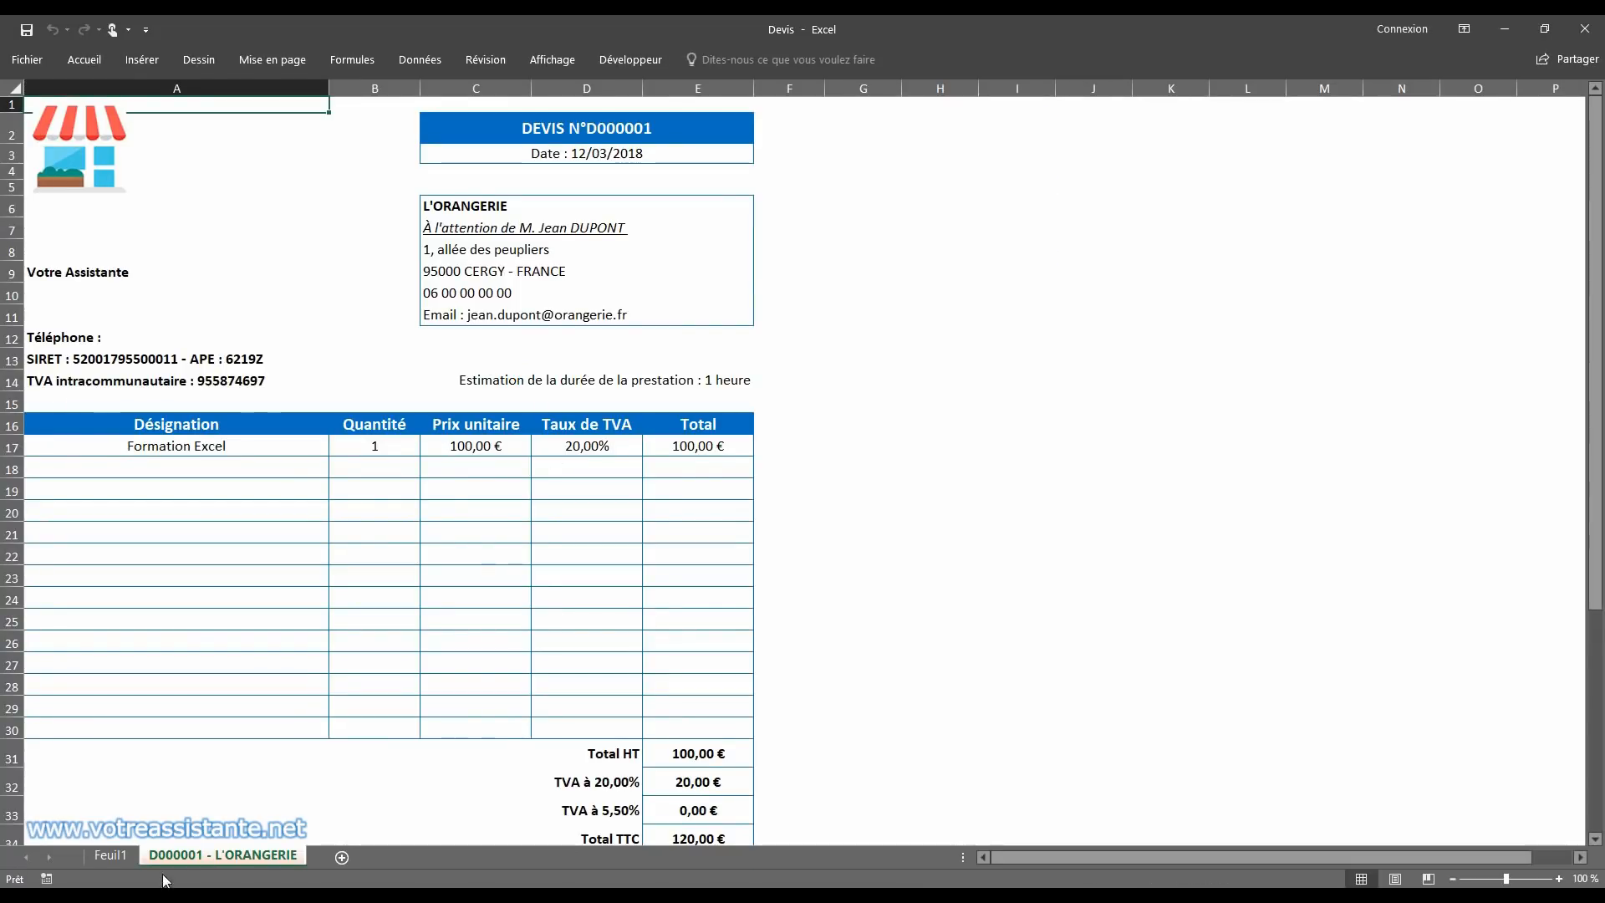
Step: Delete the empty Feuil1 sheet from the Devis workbook and close the workbook
click(111, 855)
right_click(109, 856)
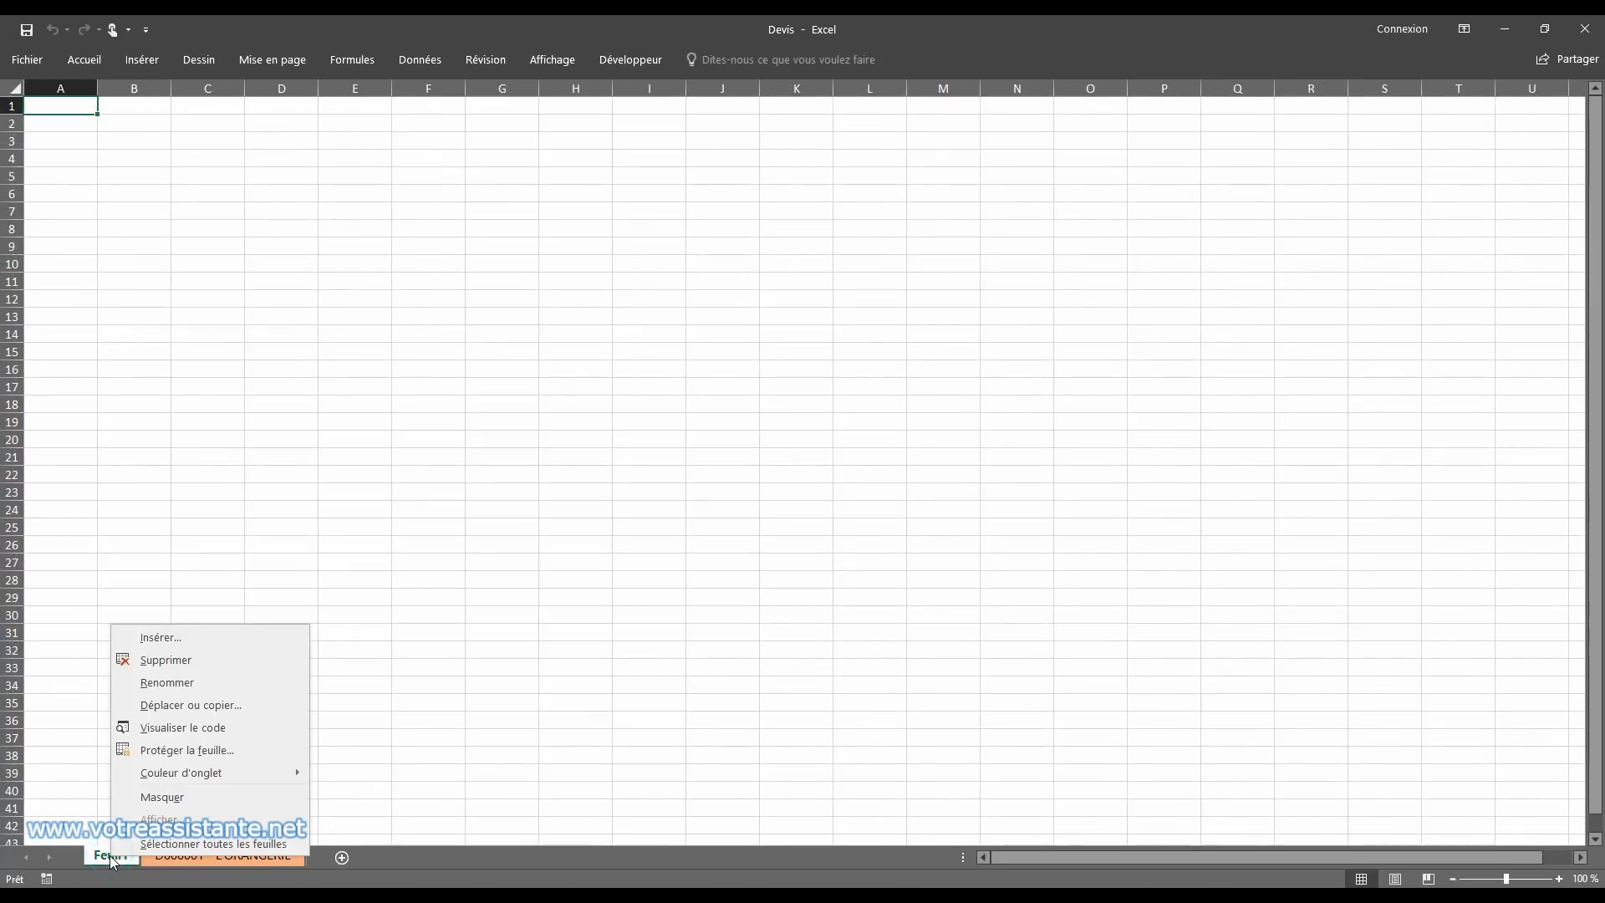
click(172, 660)
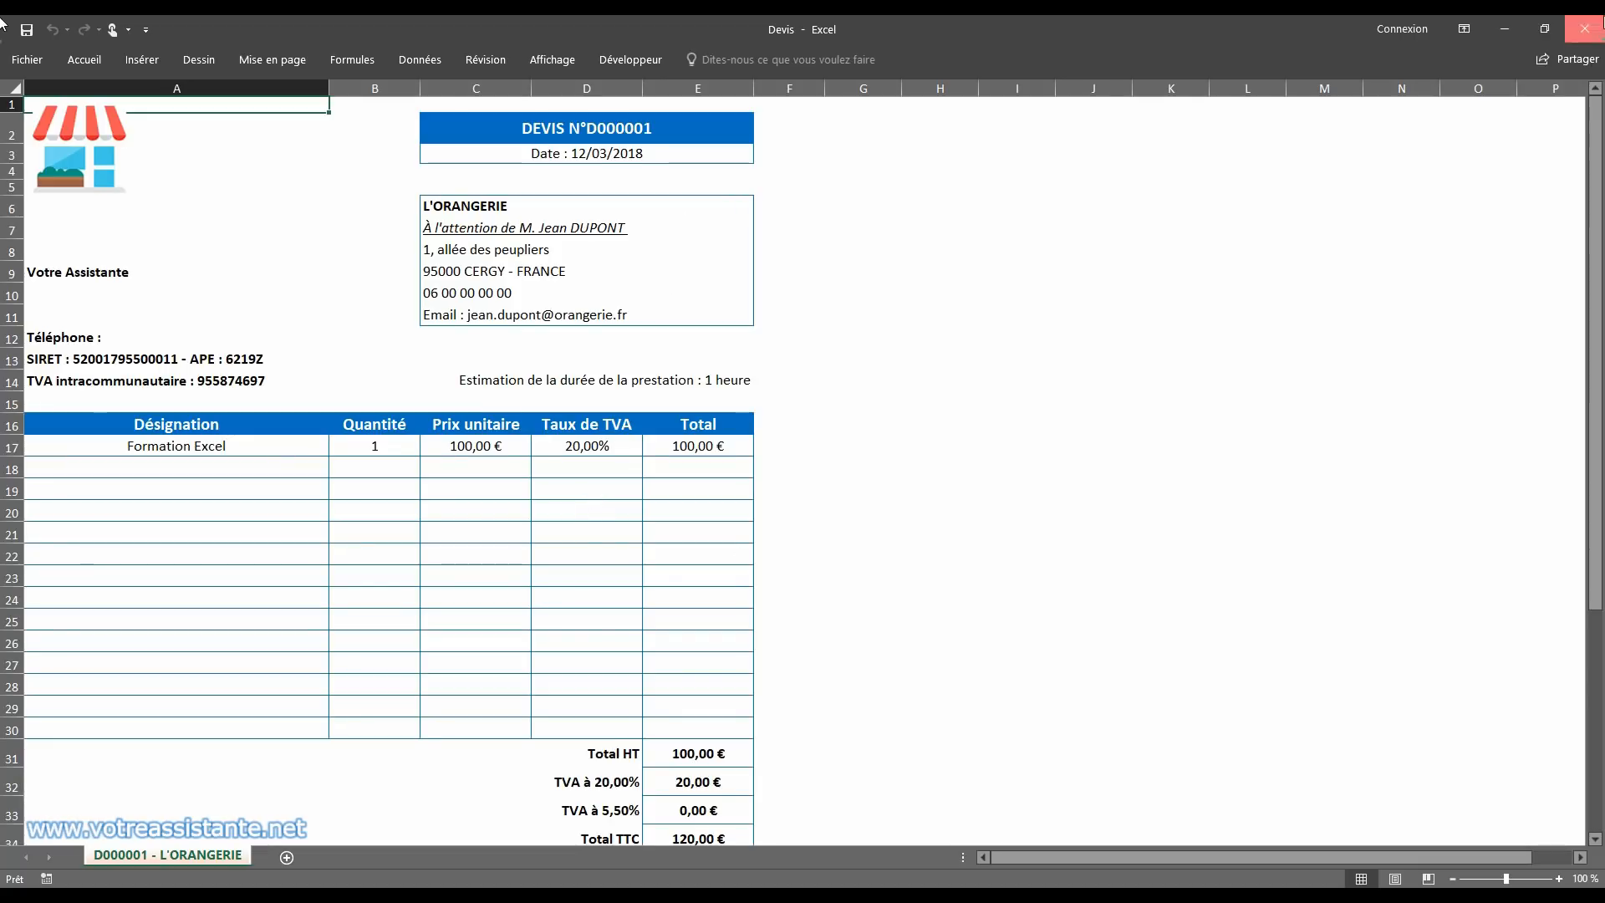
click(1585, 29)
click(704, 479)
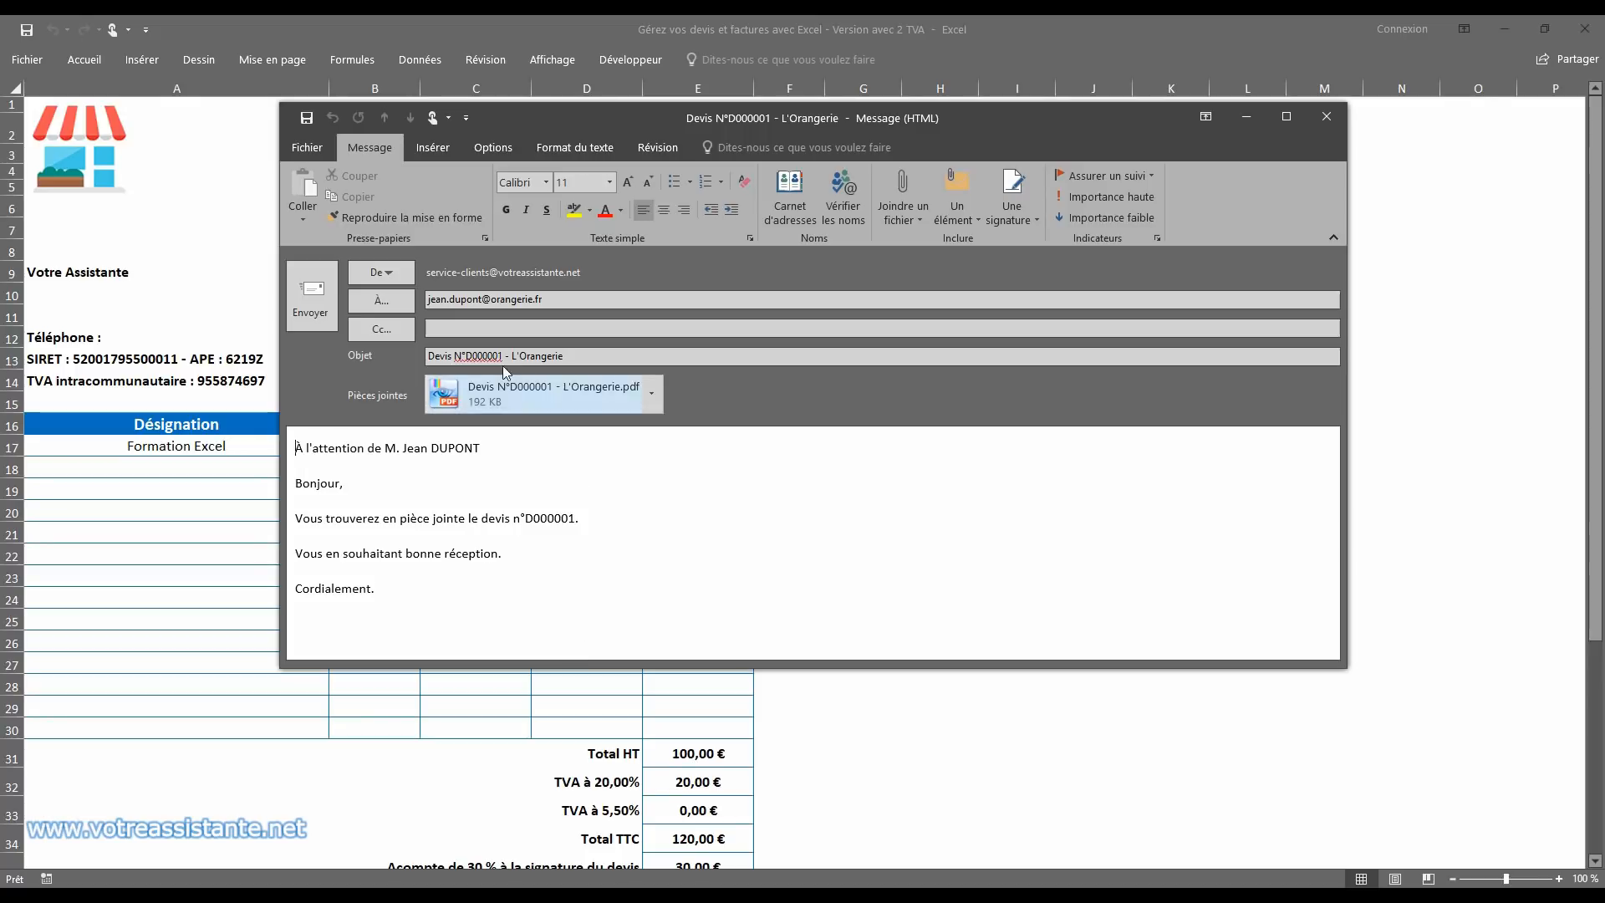
Step: Review the recipient, subject, PDF attachment and body of the quote's e-mail, and close the message
drag(436, 304, 507, 306)
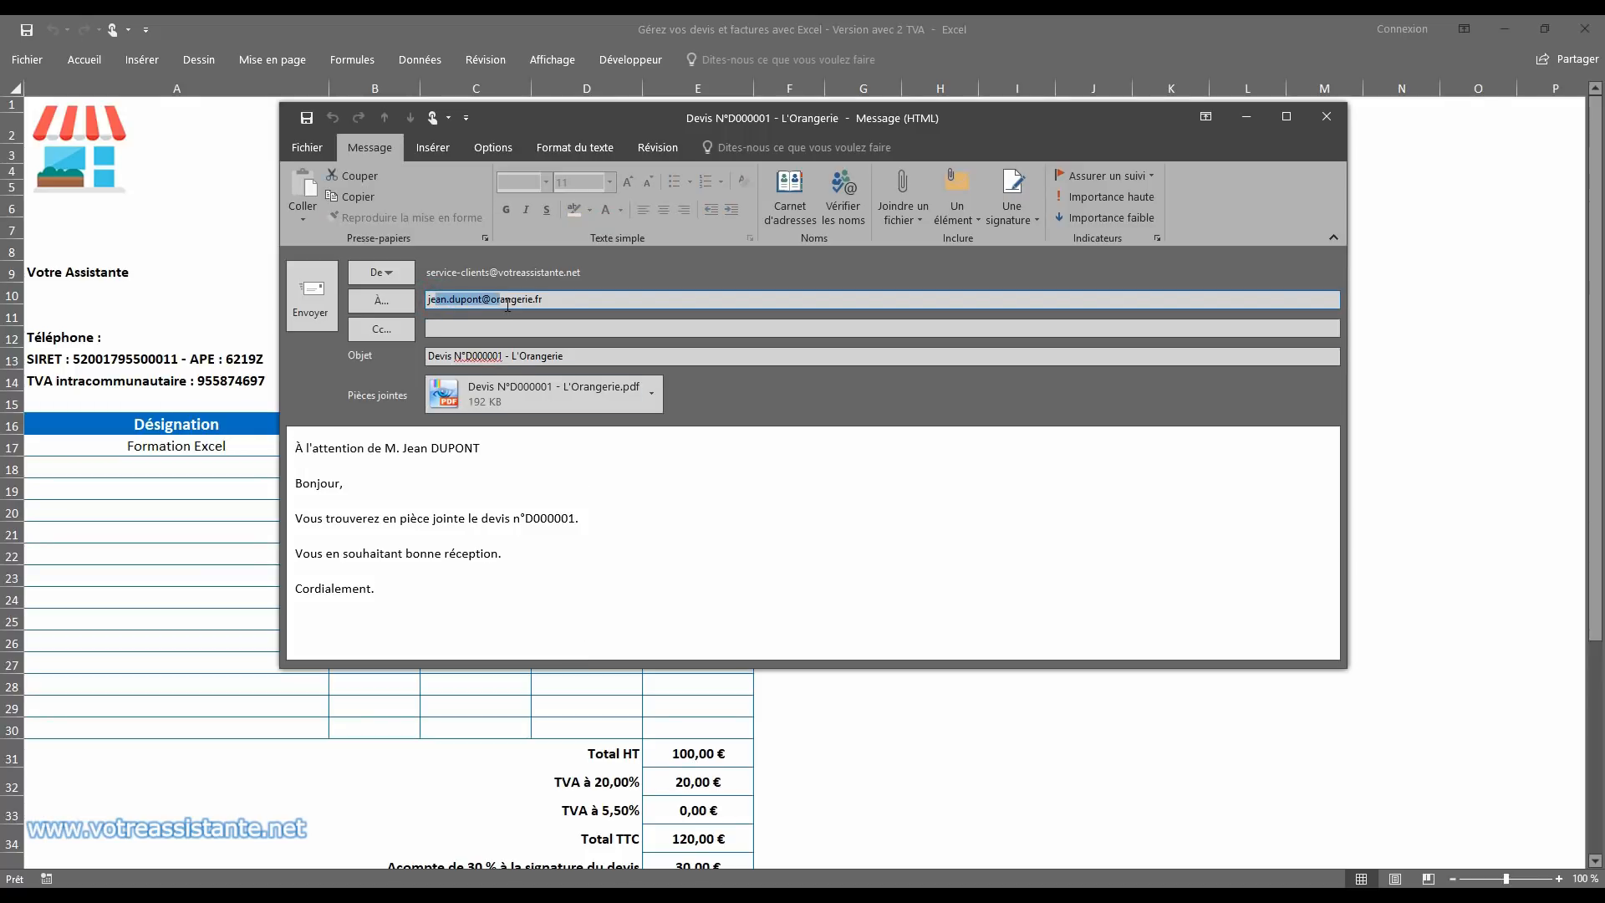
drag(435, 356, 485, 355)
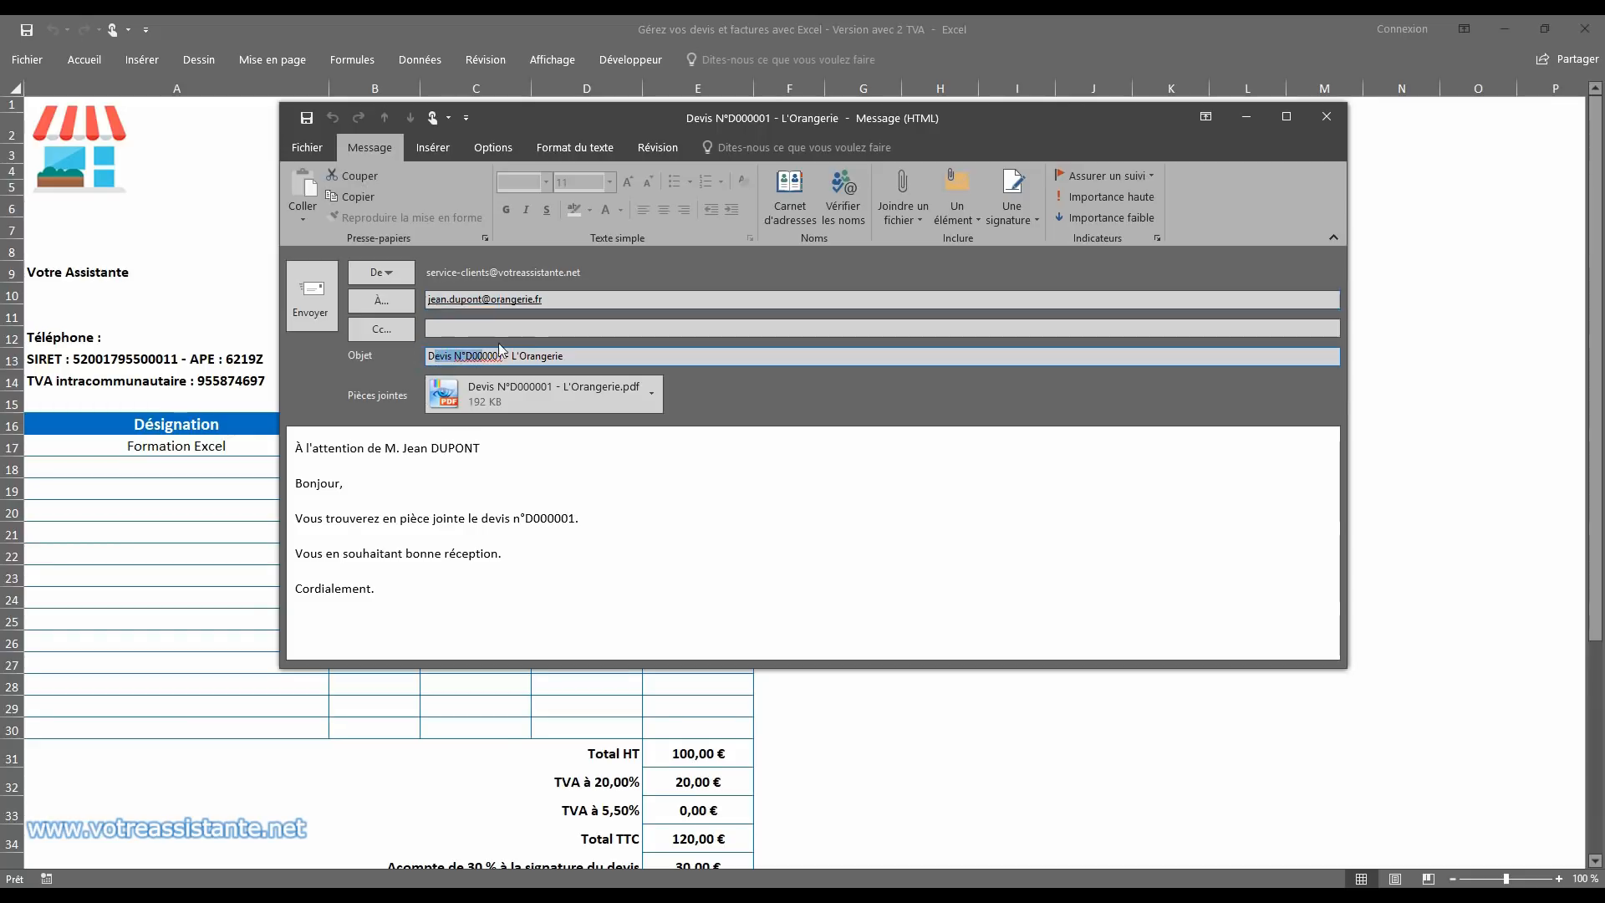
click(542, 356)
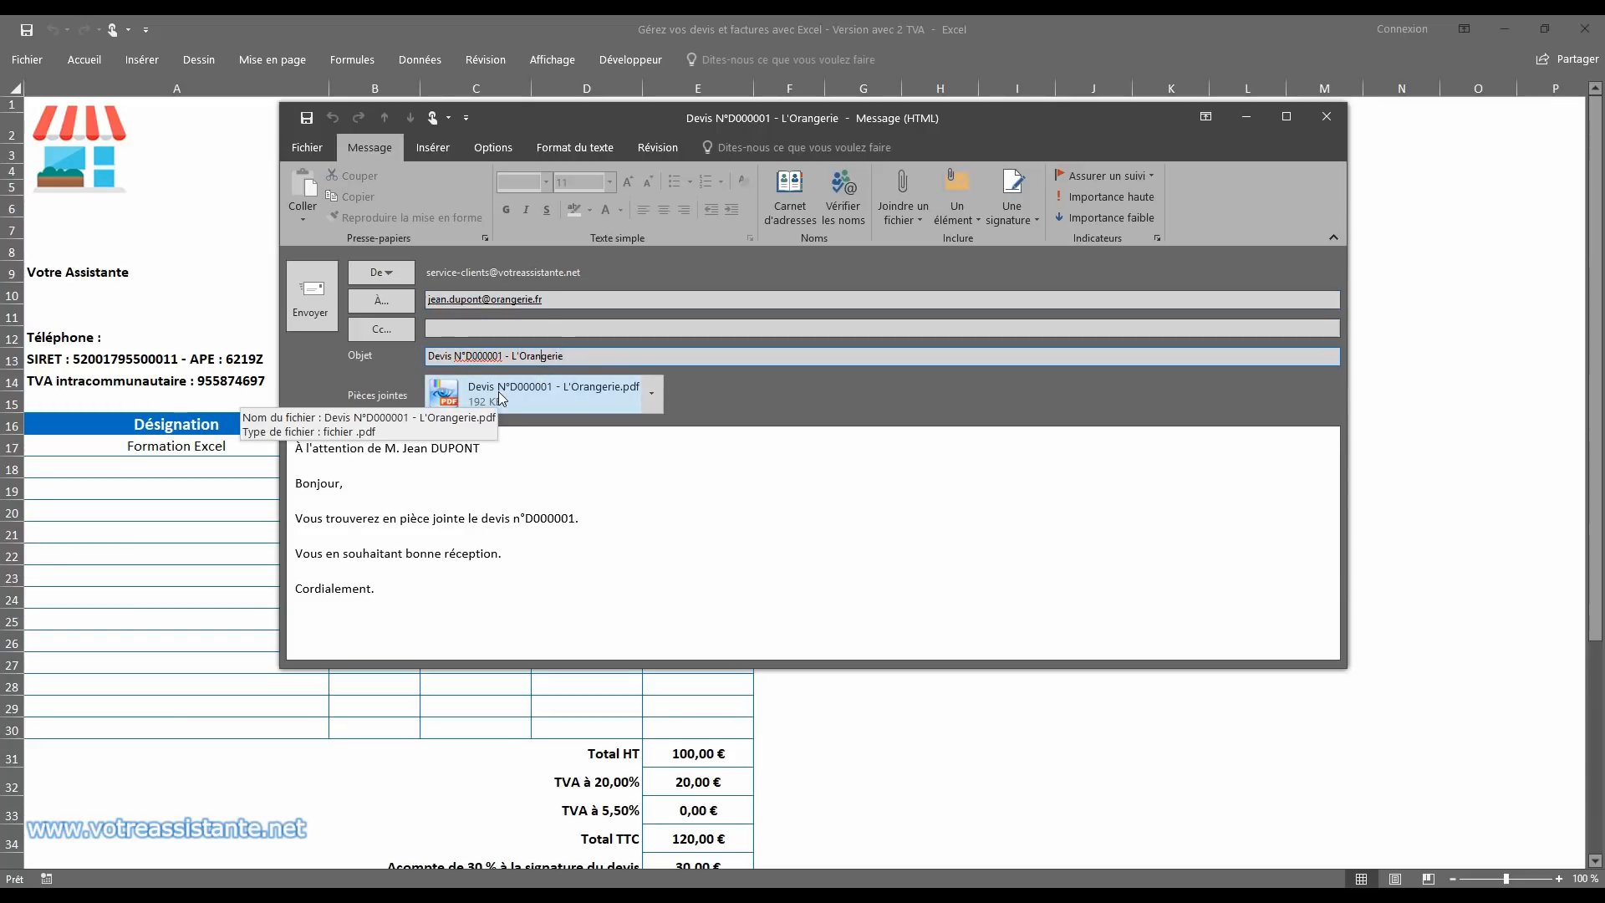
drag(362, 457, 382, 620)
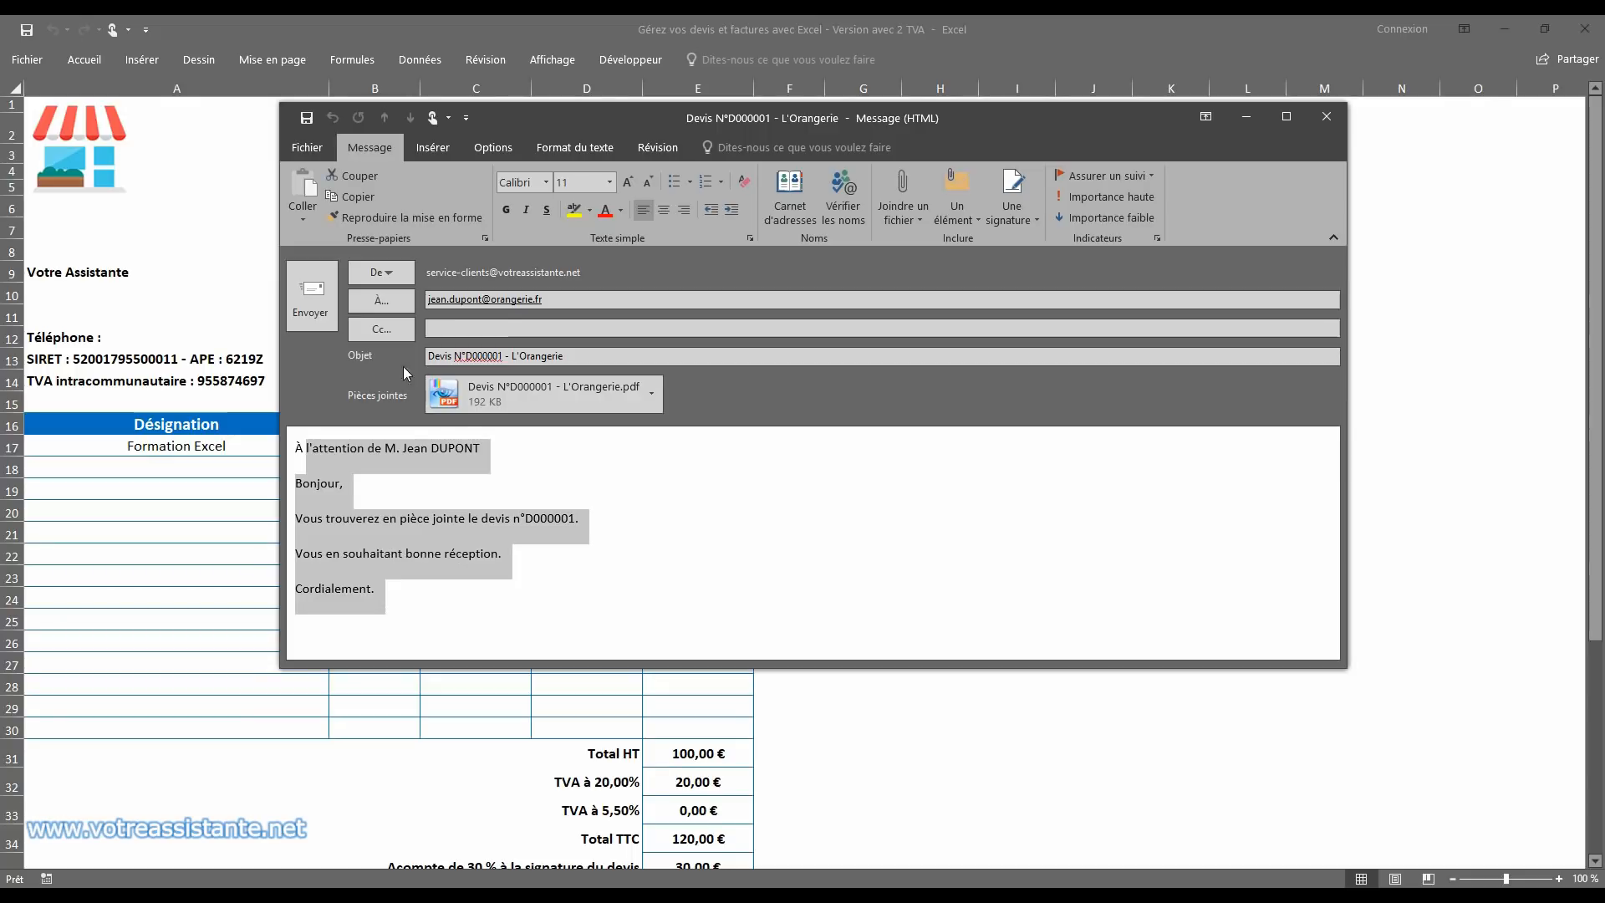
click(319, 309)
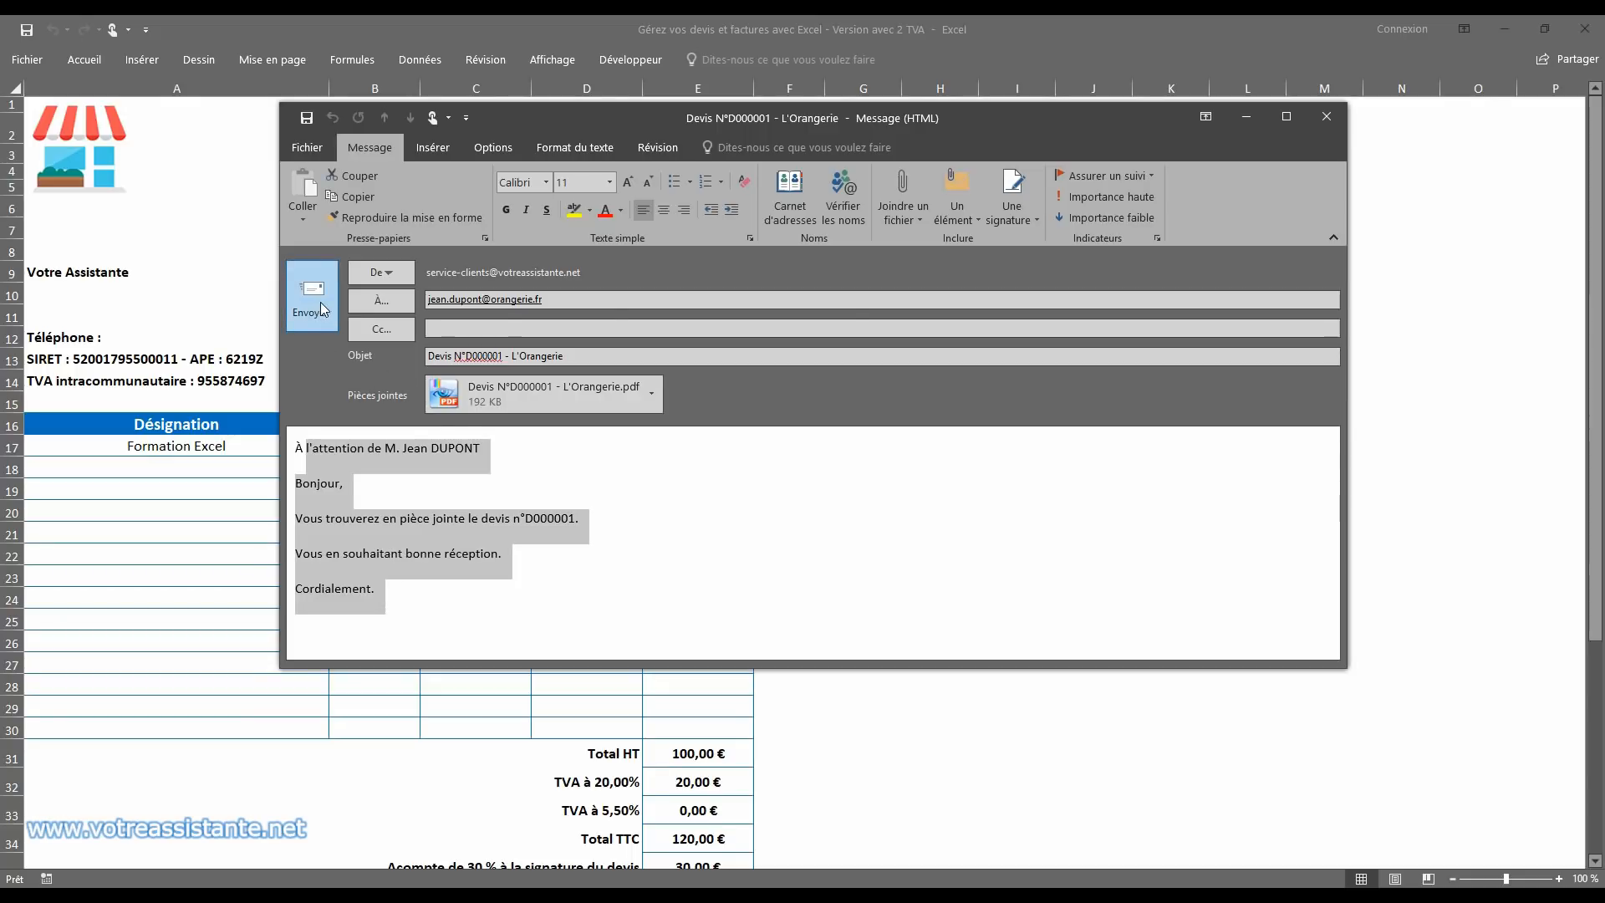
click(1328, 121)
click(820, 513)
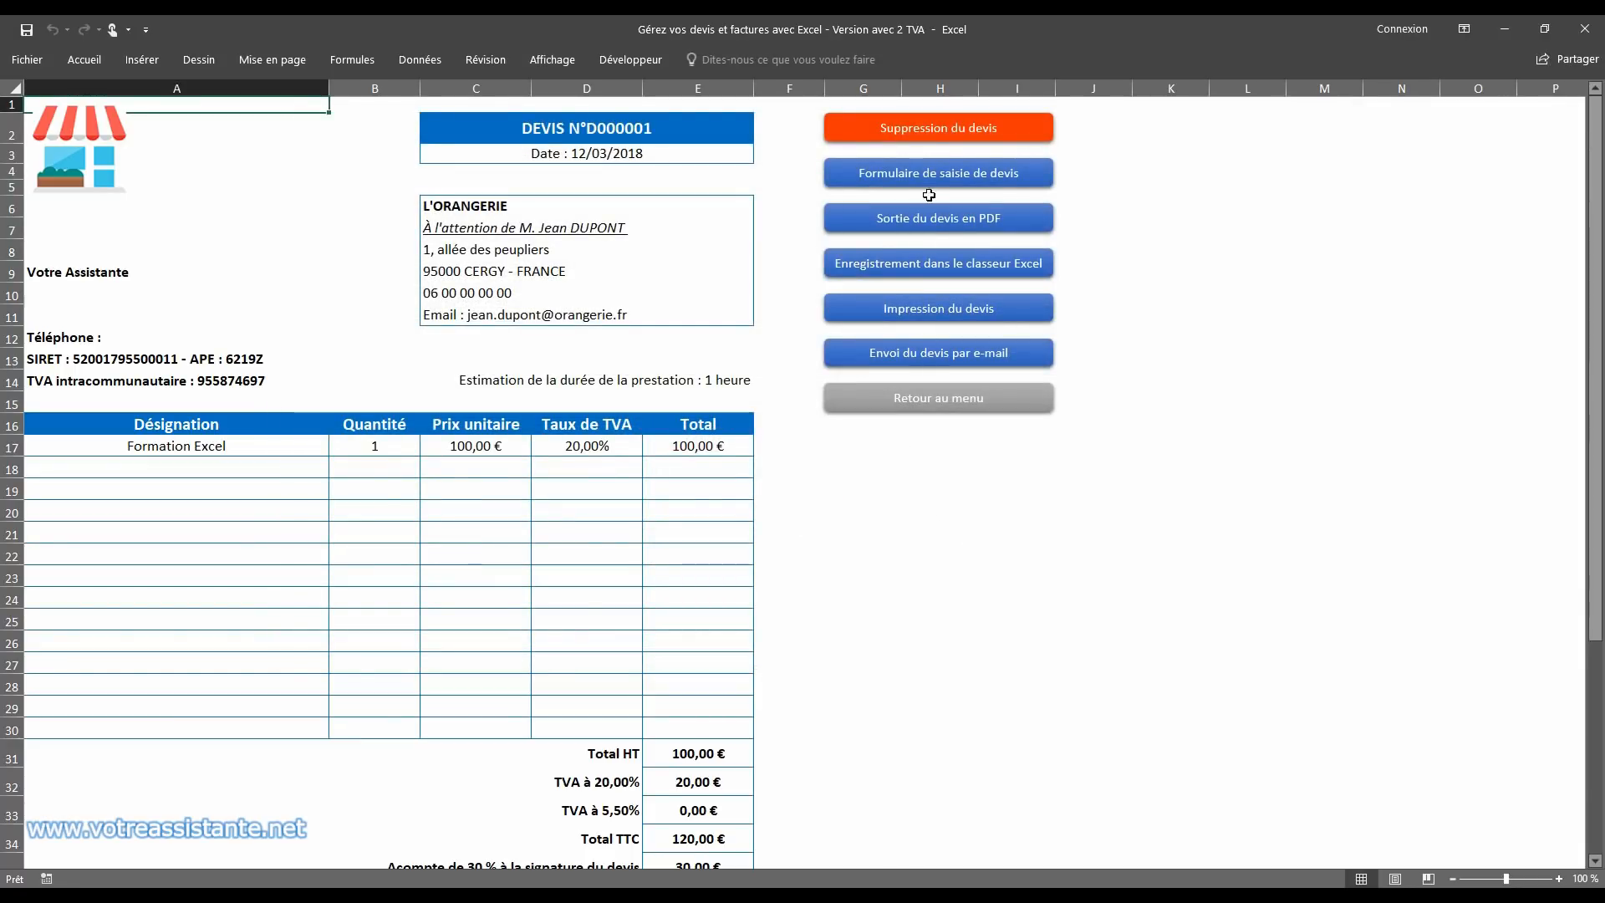
Step: Delete the L'ORANGERIE quote from the quote sheet, confirming the deletion
click(939, 130)
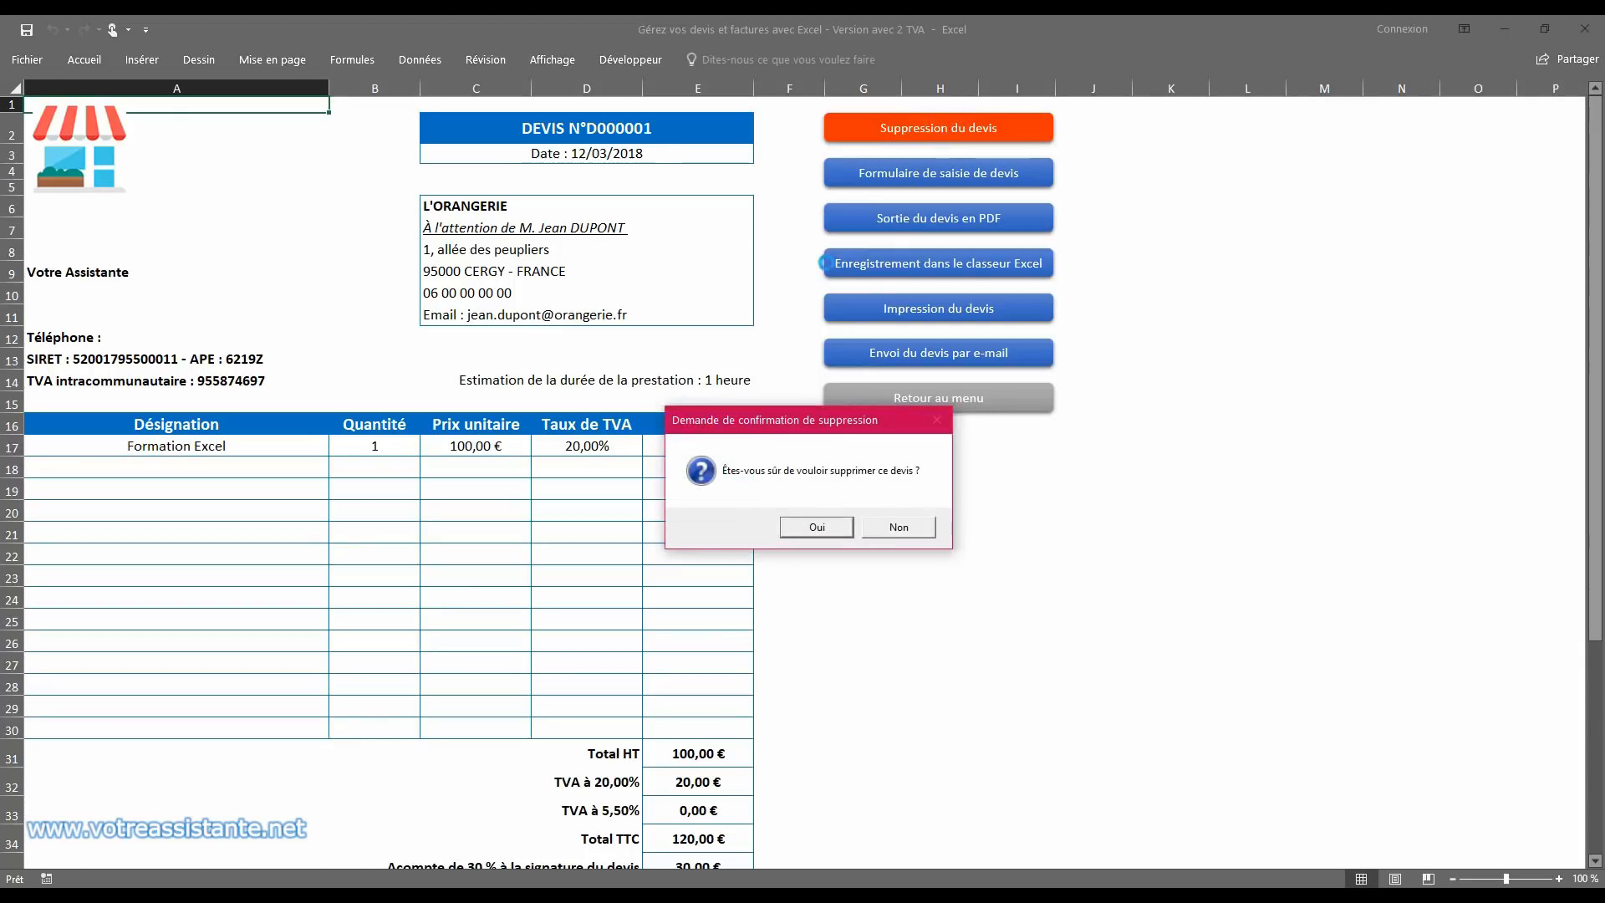
click(818, 527)
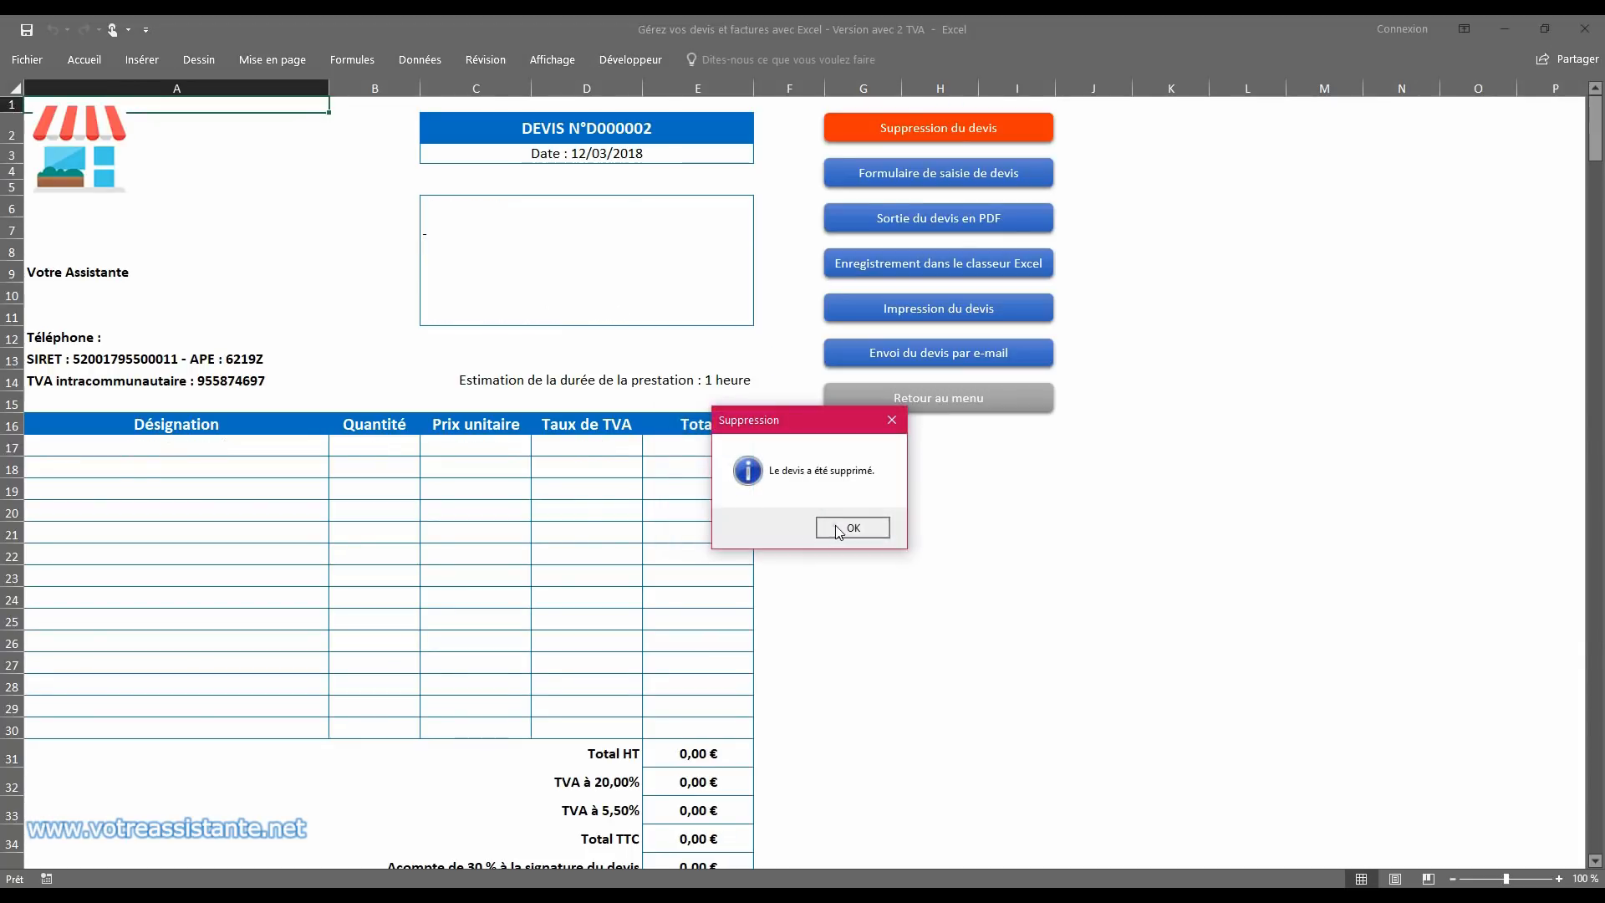
click(839, 530)
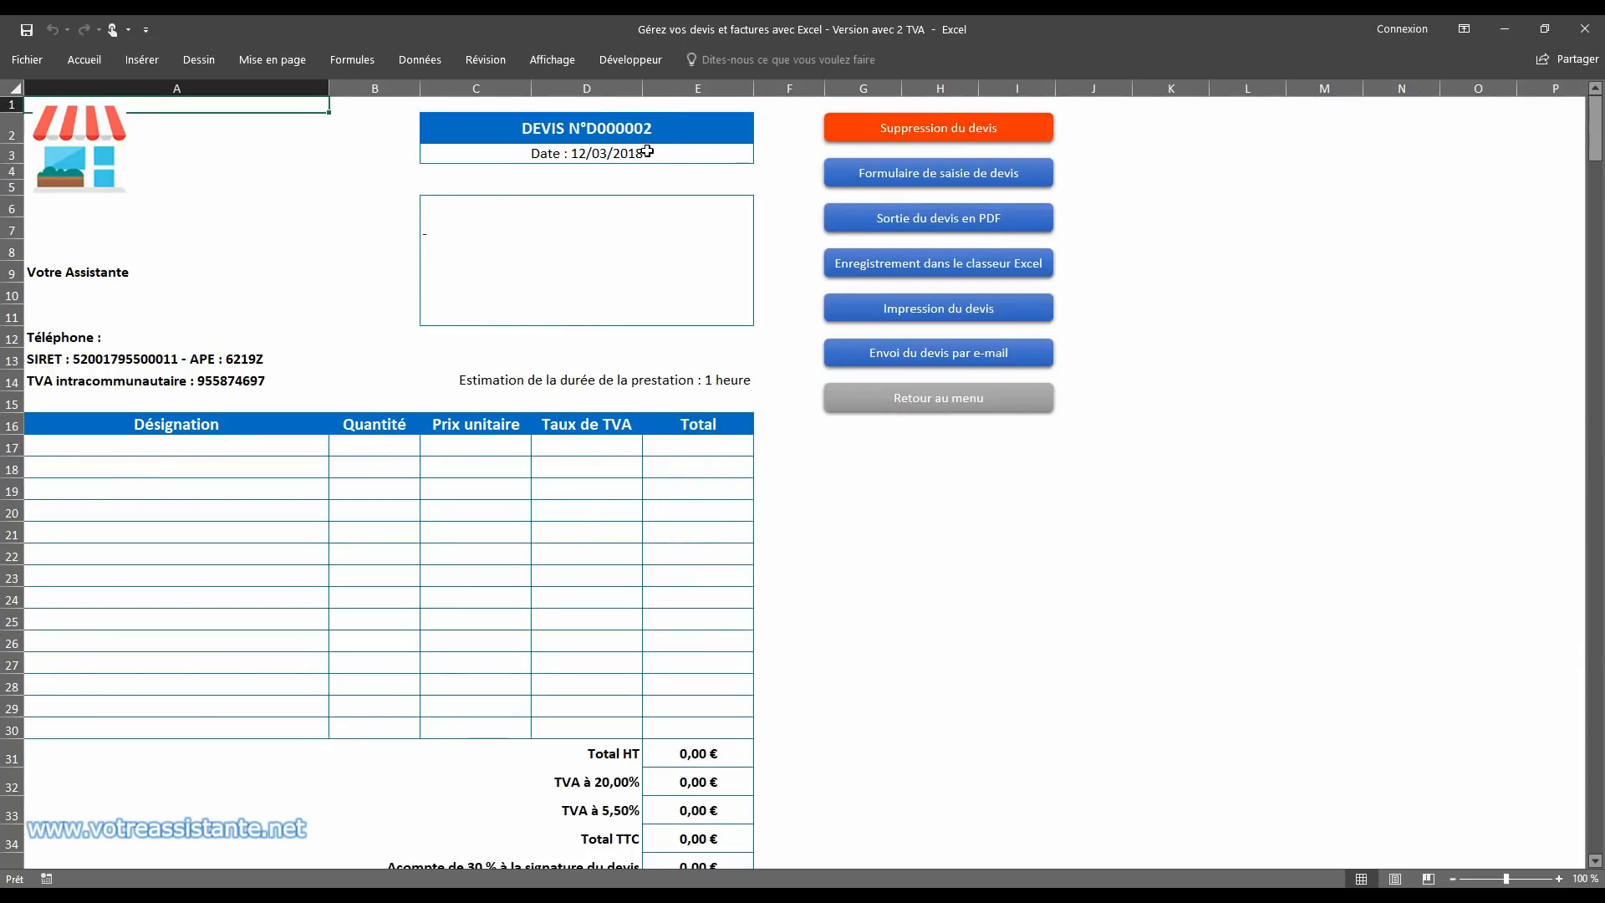
Step: Create a quote with the entry form for prospect BOULANGERIE, with designation Formation Excel and quantity 2
click(965, 171)
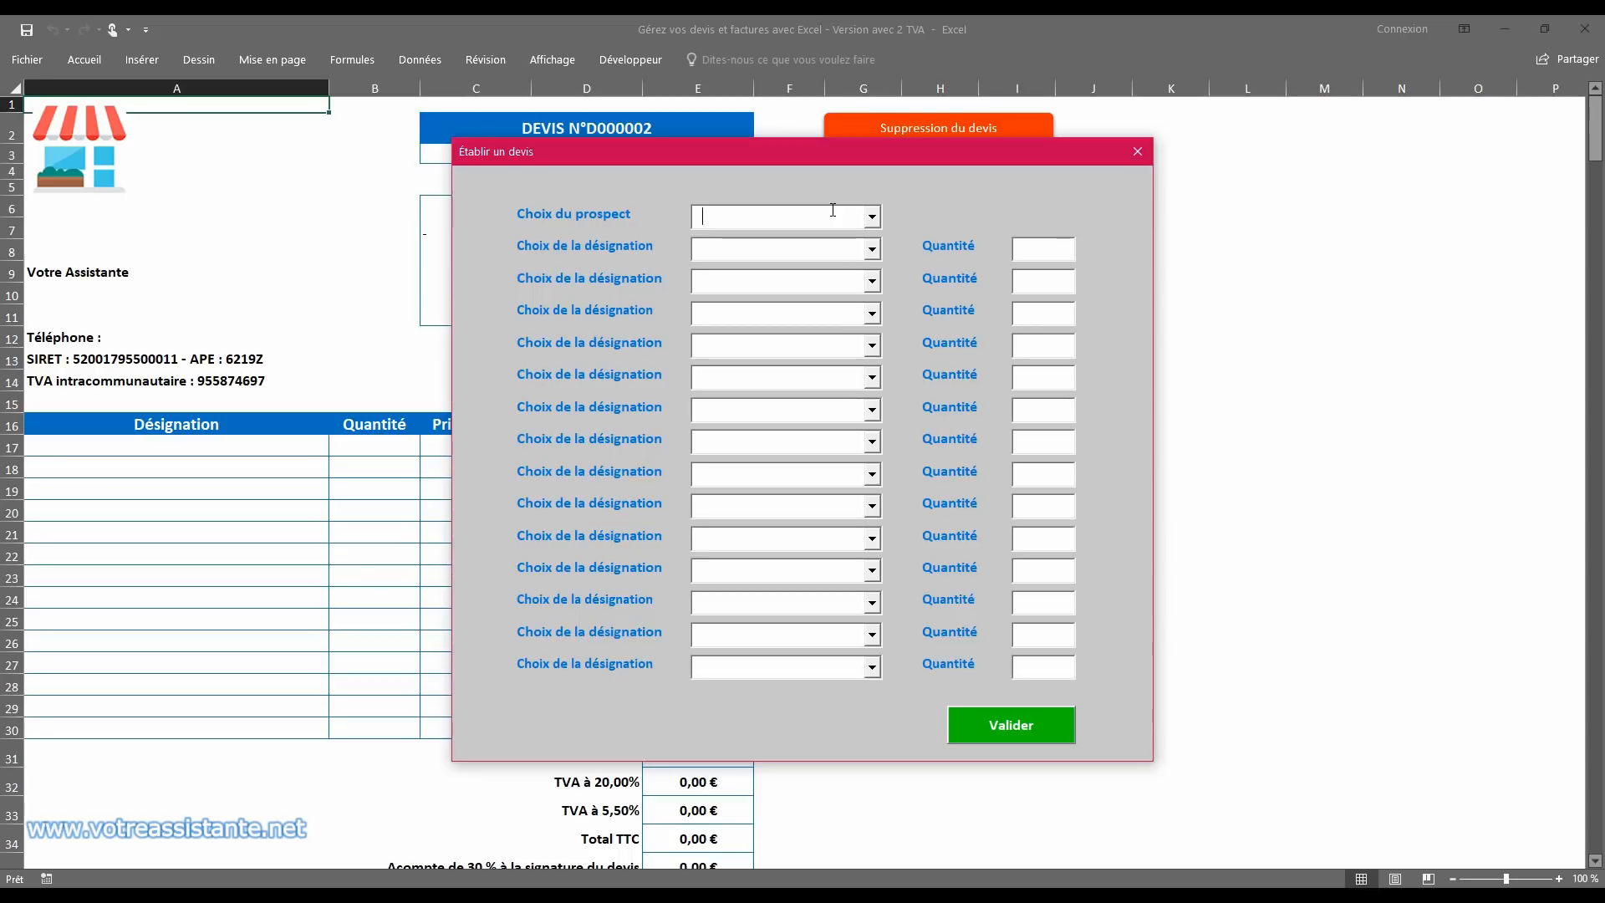
text(BOULANGERIE)
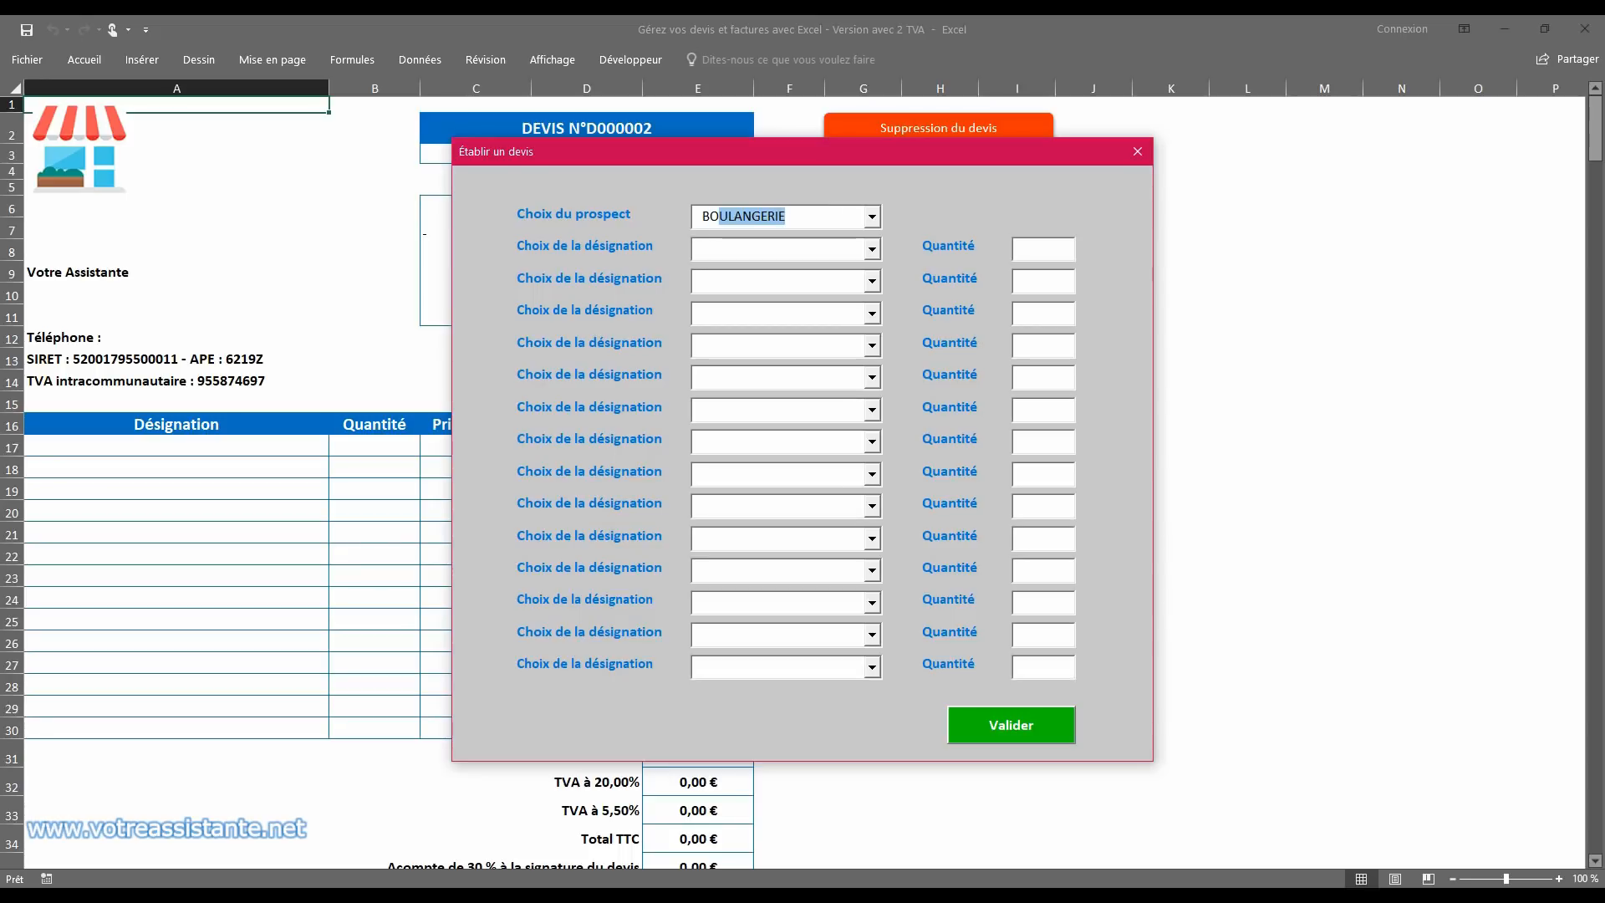
key(Tab)
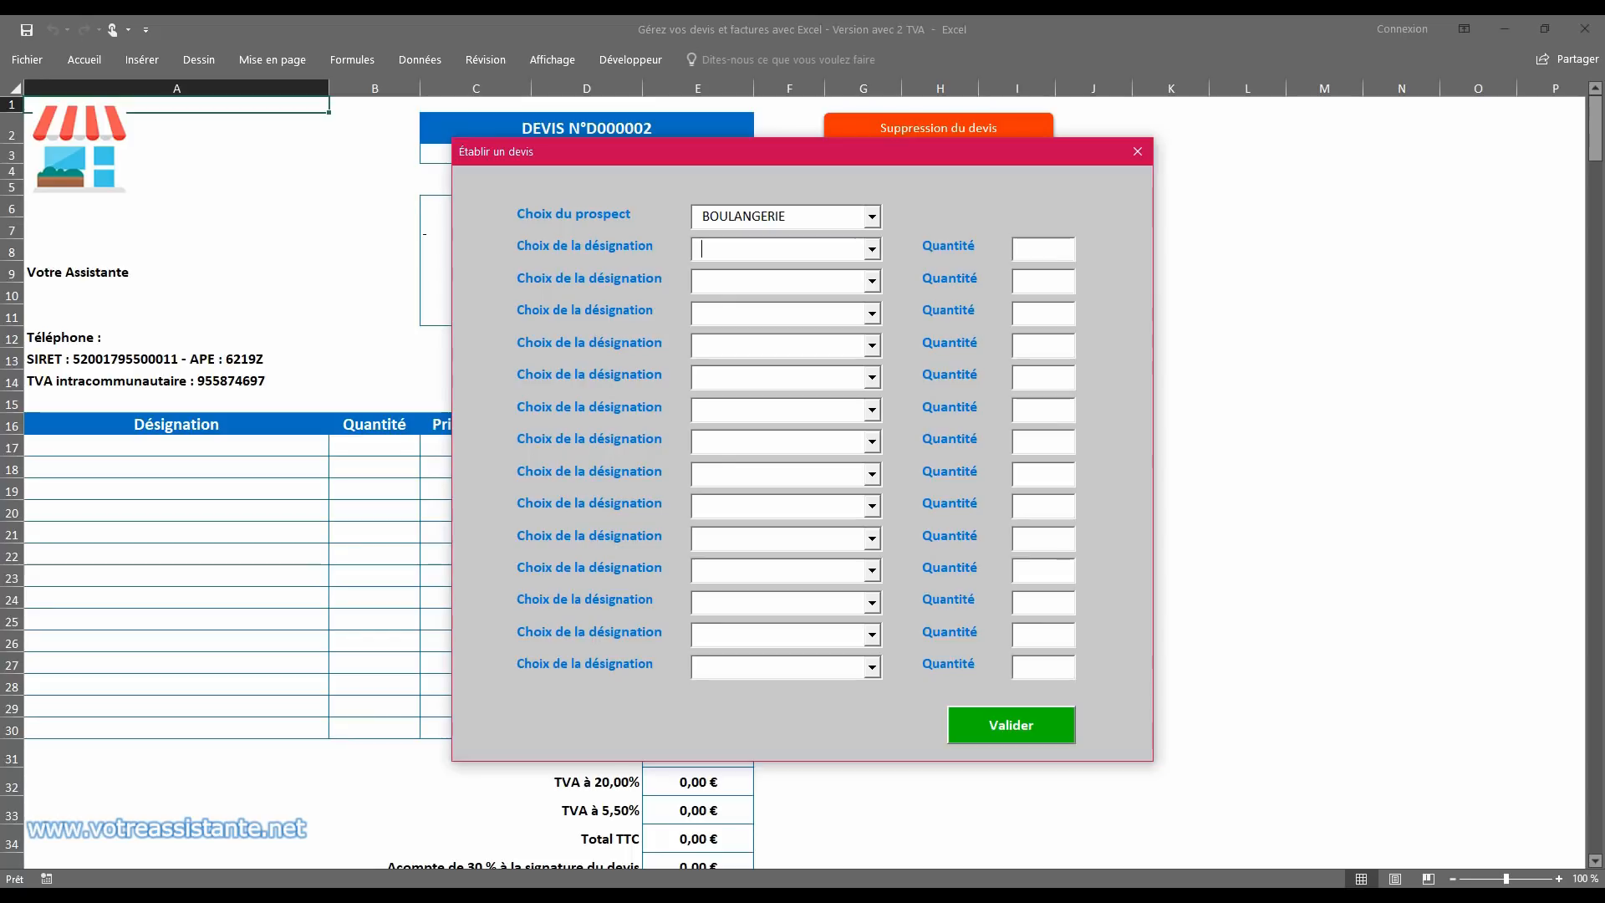
click(872, 248)
click(846, 286)
click(1067, 246)
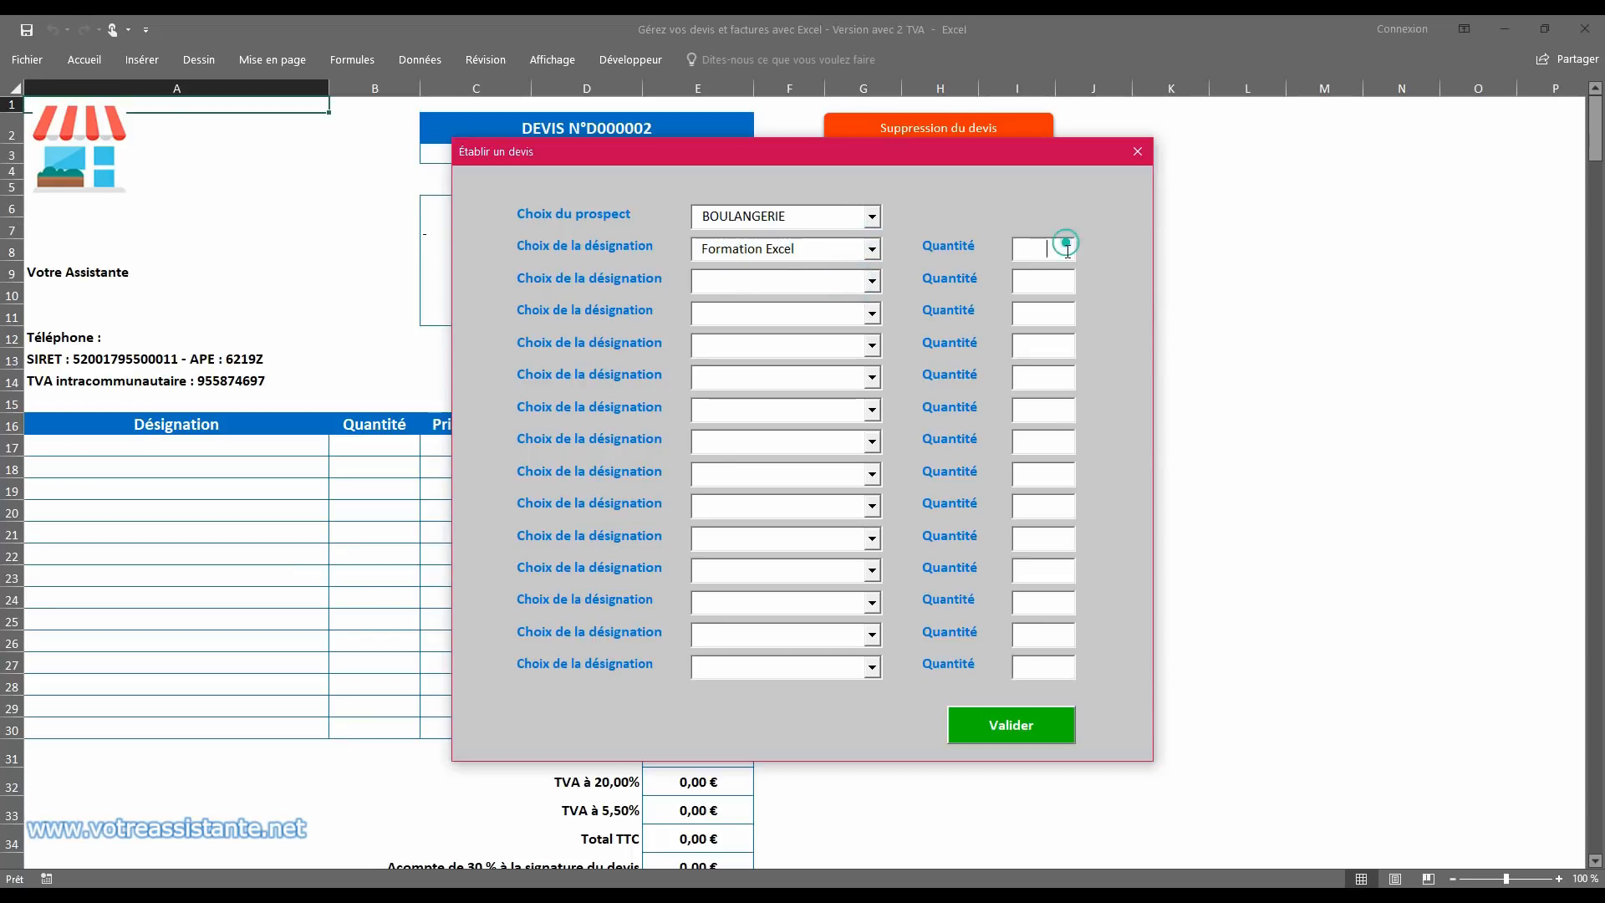
click(1037, 729)
click(836, 528)
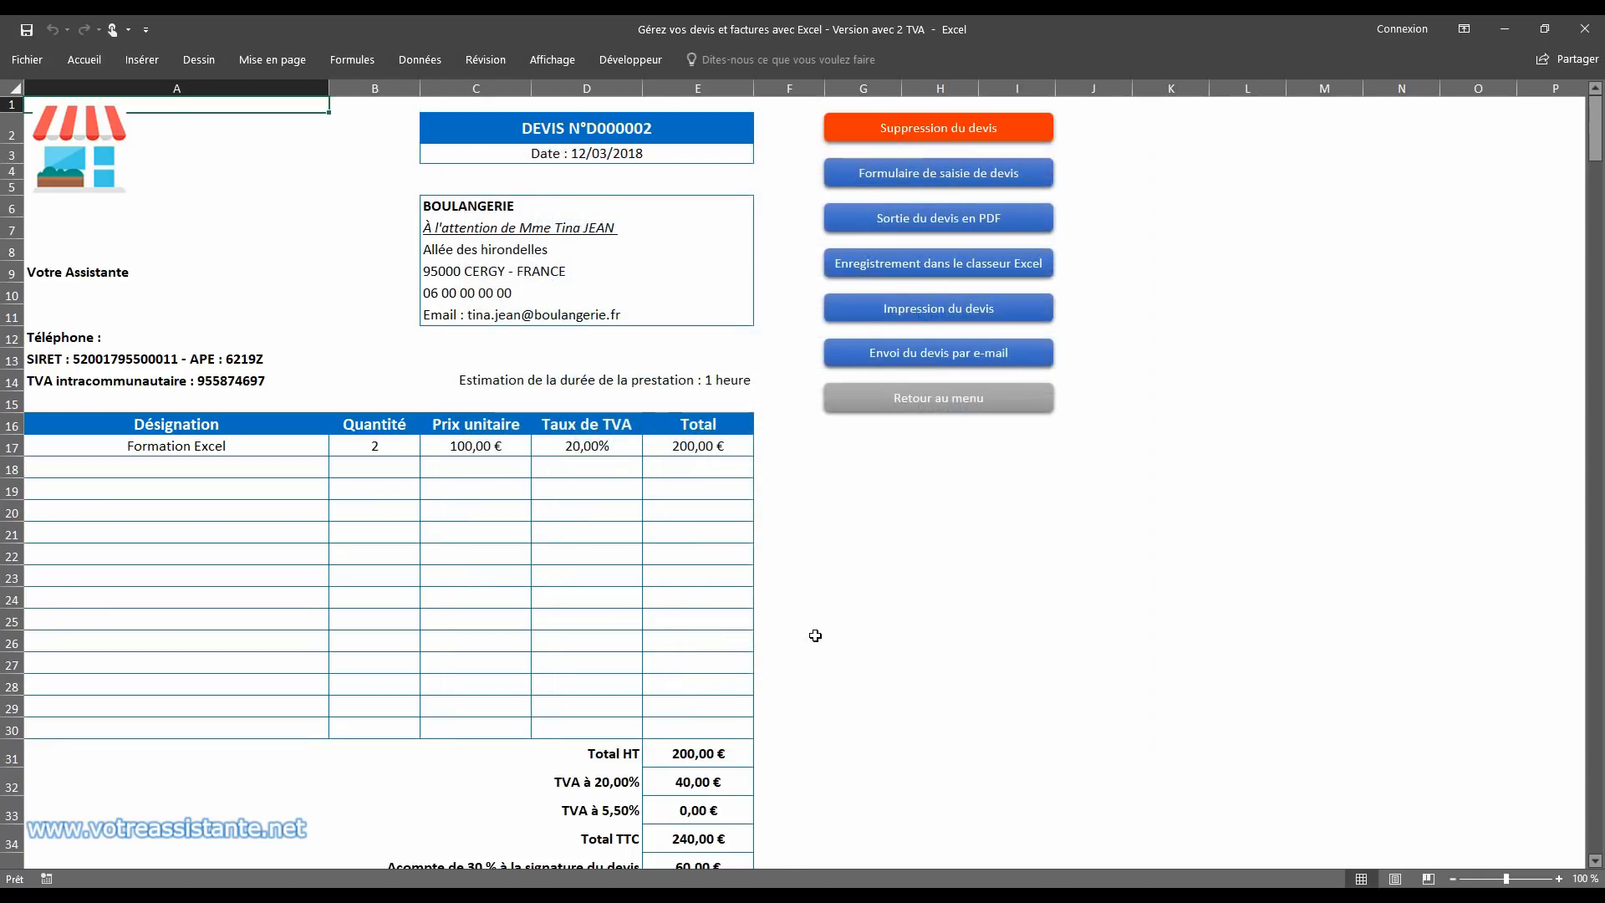
Step: Check the BOULANGERIE quote, save it to the Excel quotes workbook and return to the main menu
click(660, 205)
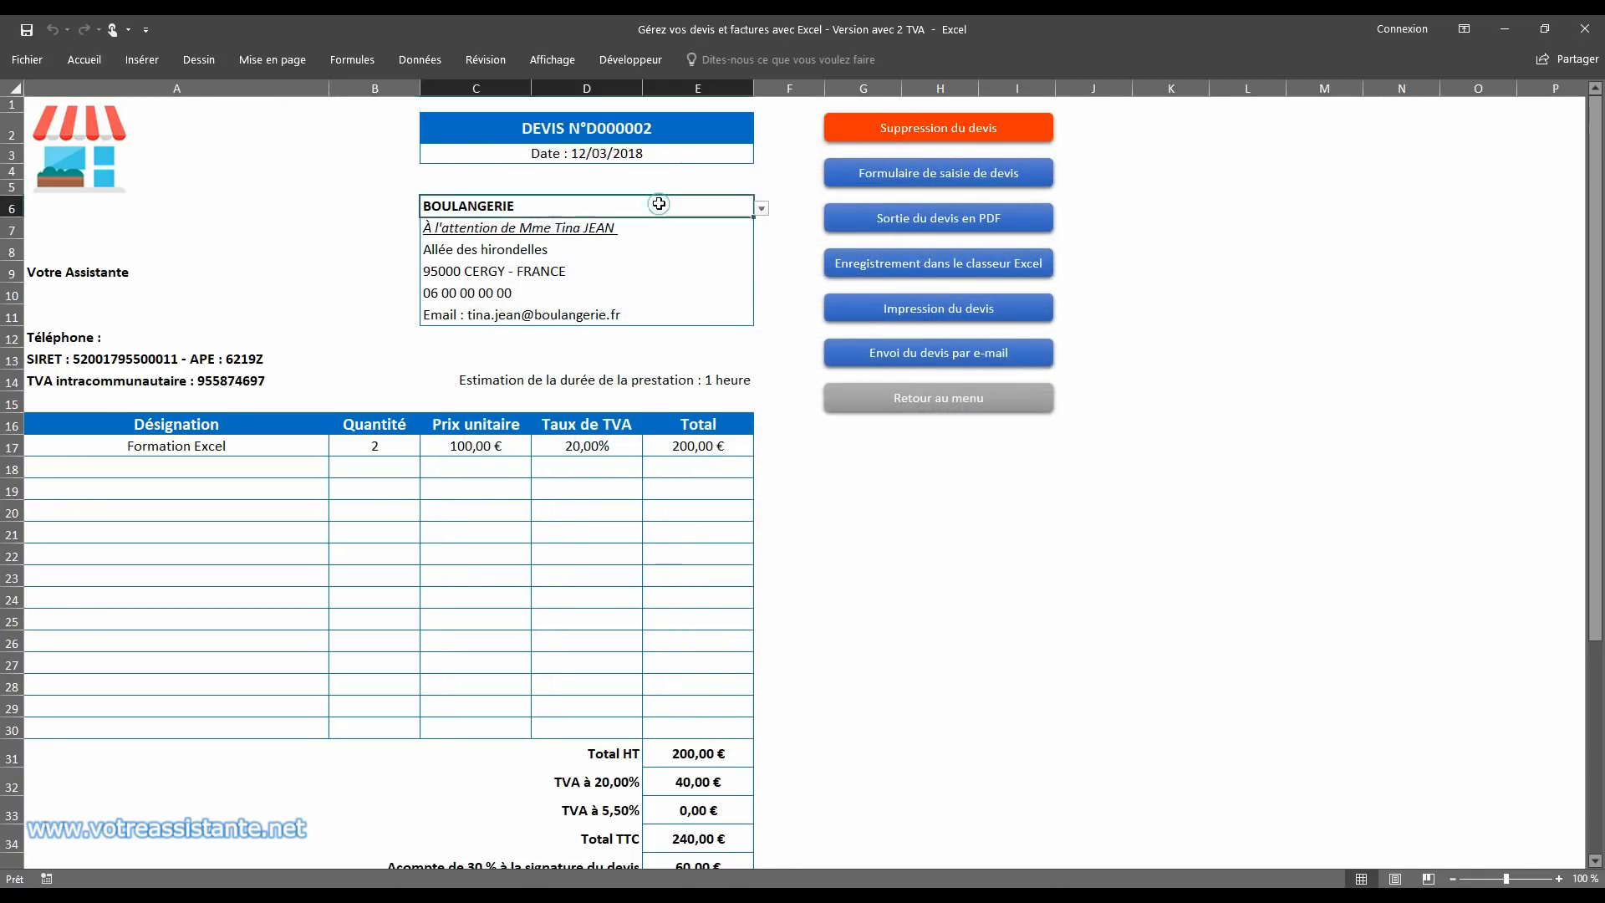
click(138, 450)
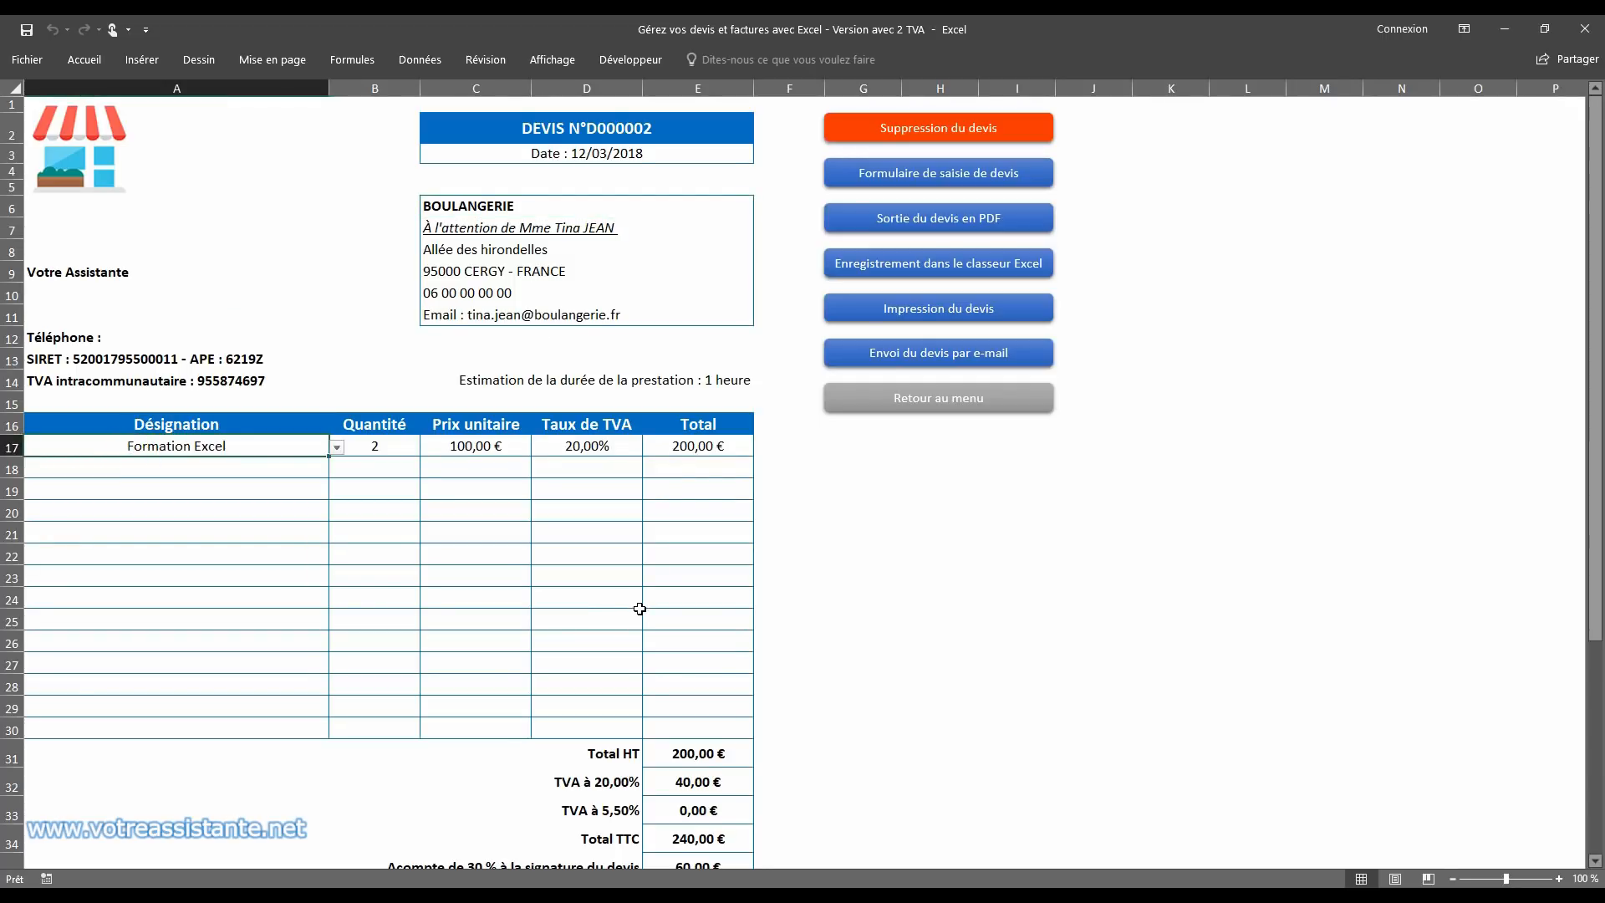
scroll(640, 608, down, 6)
scroll(660, 594, up, 6)
click(940, 266)
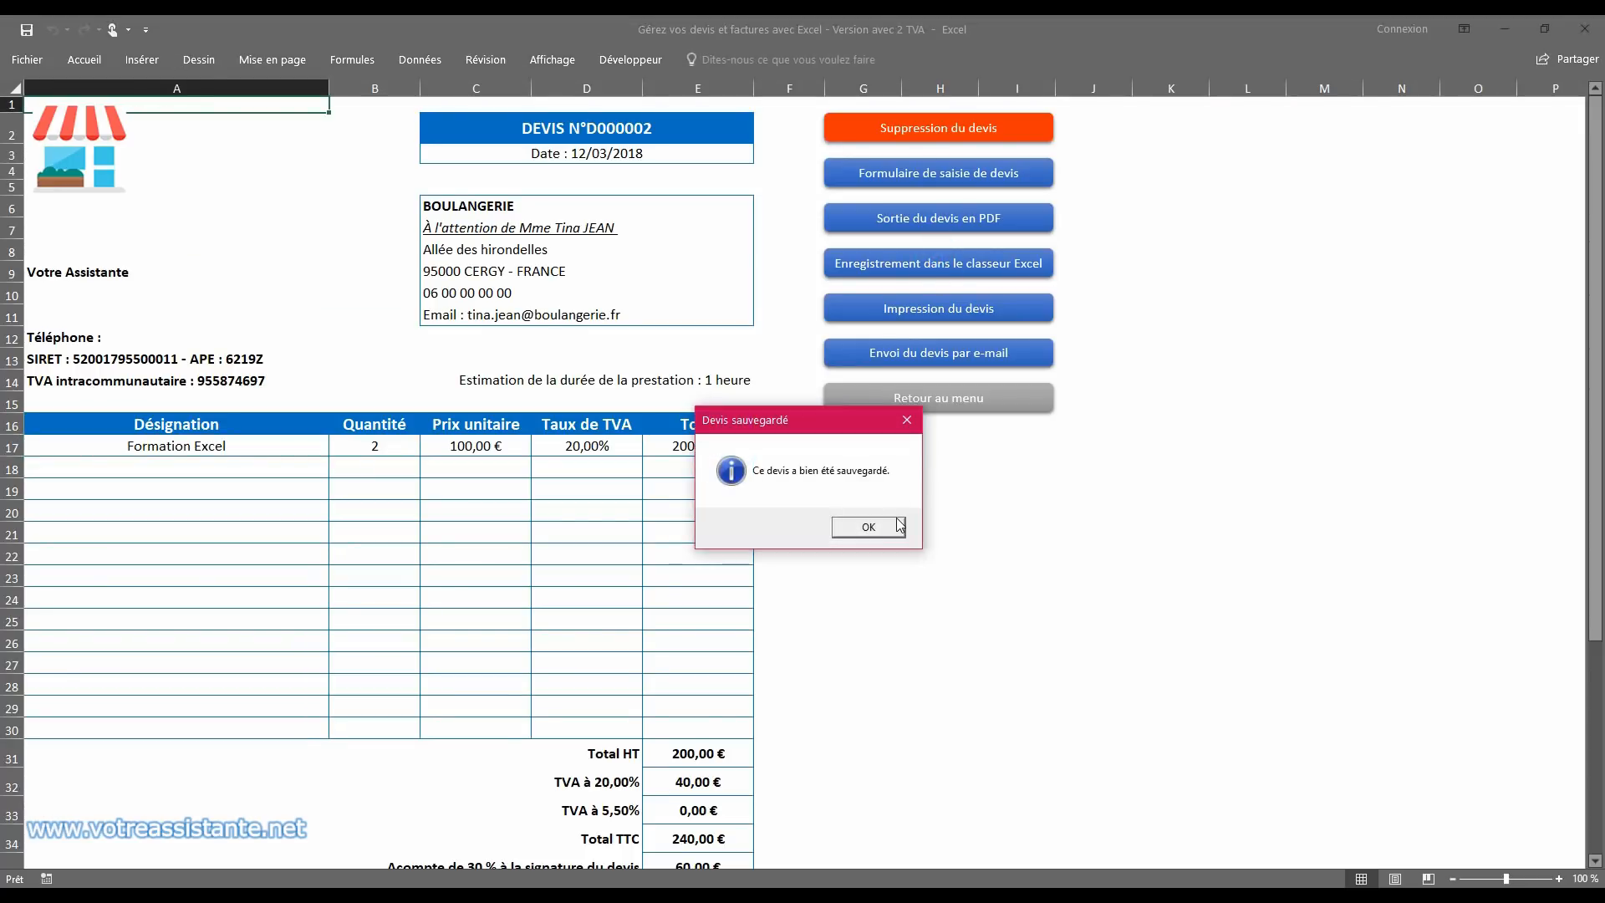
click(899, 527)
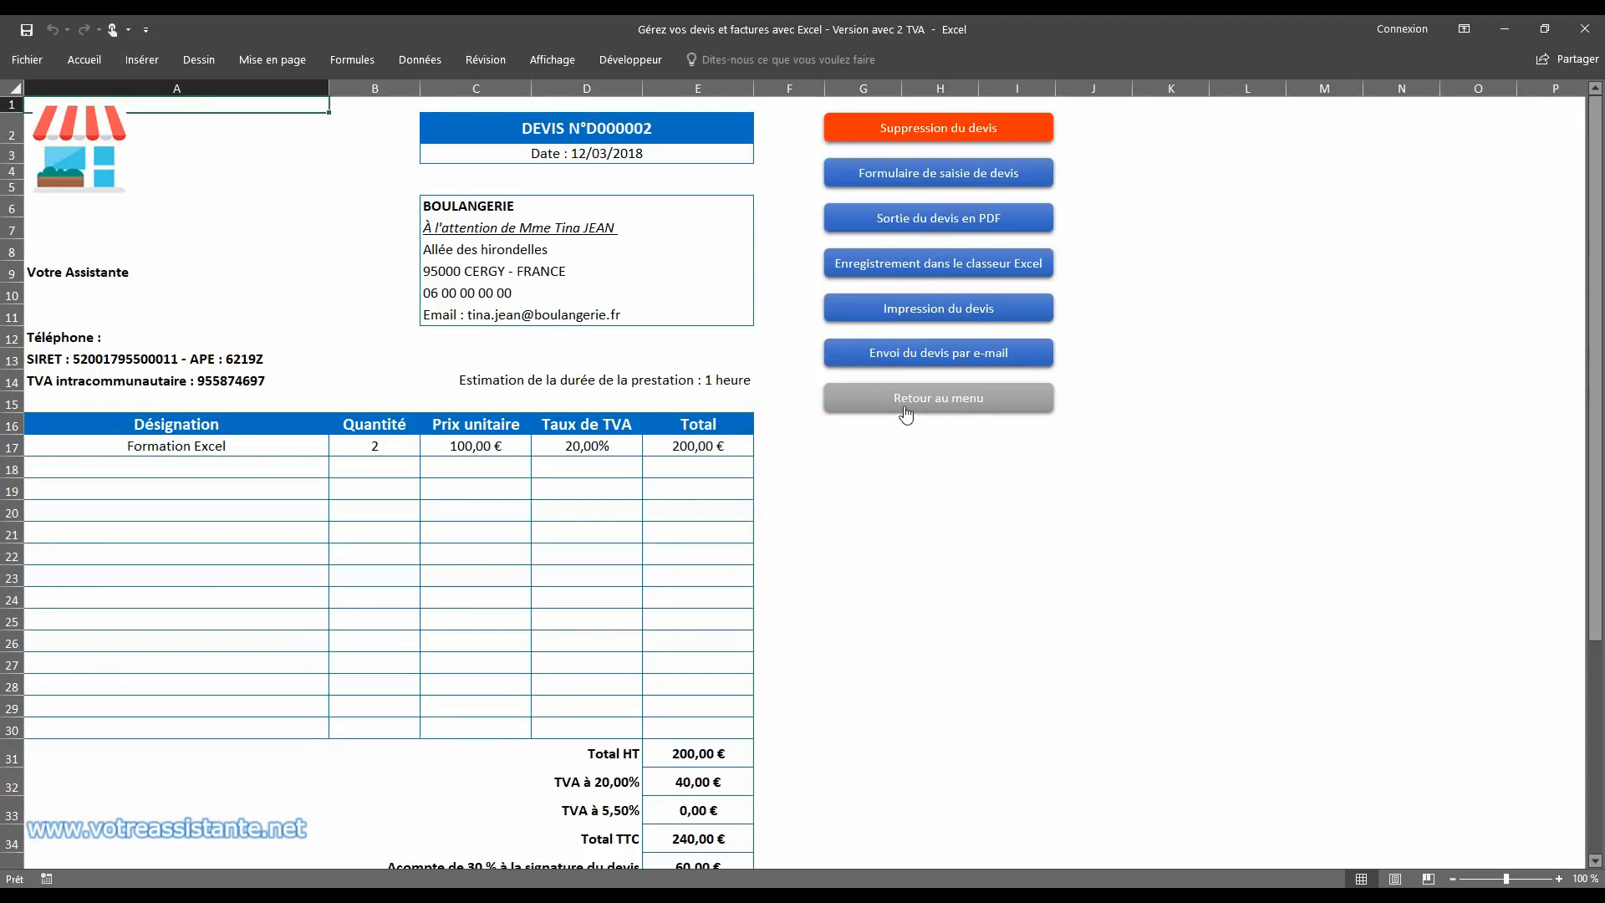
click(905, 408)
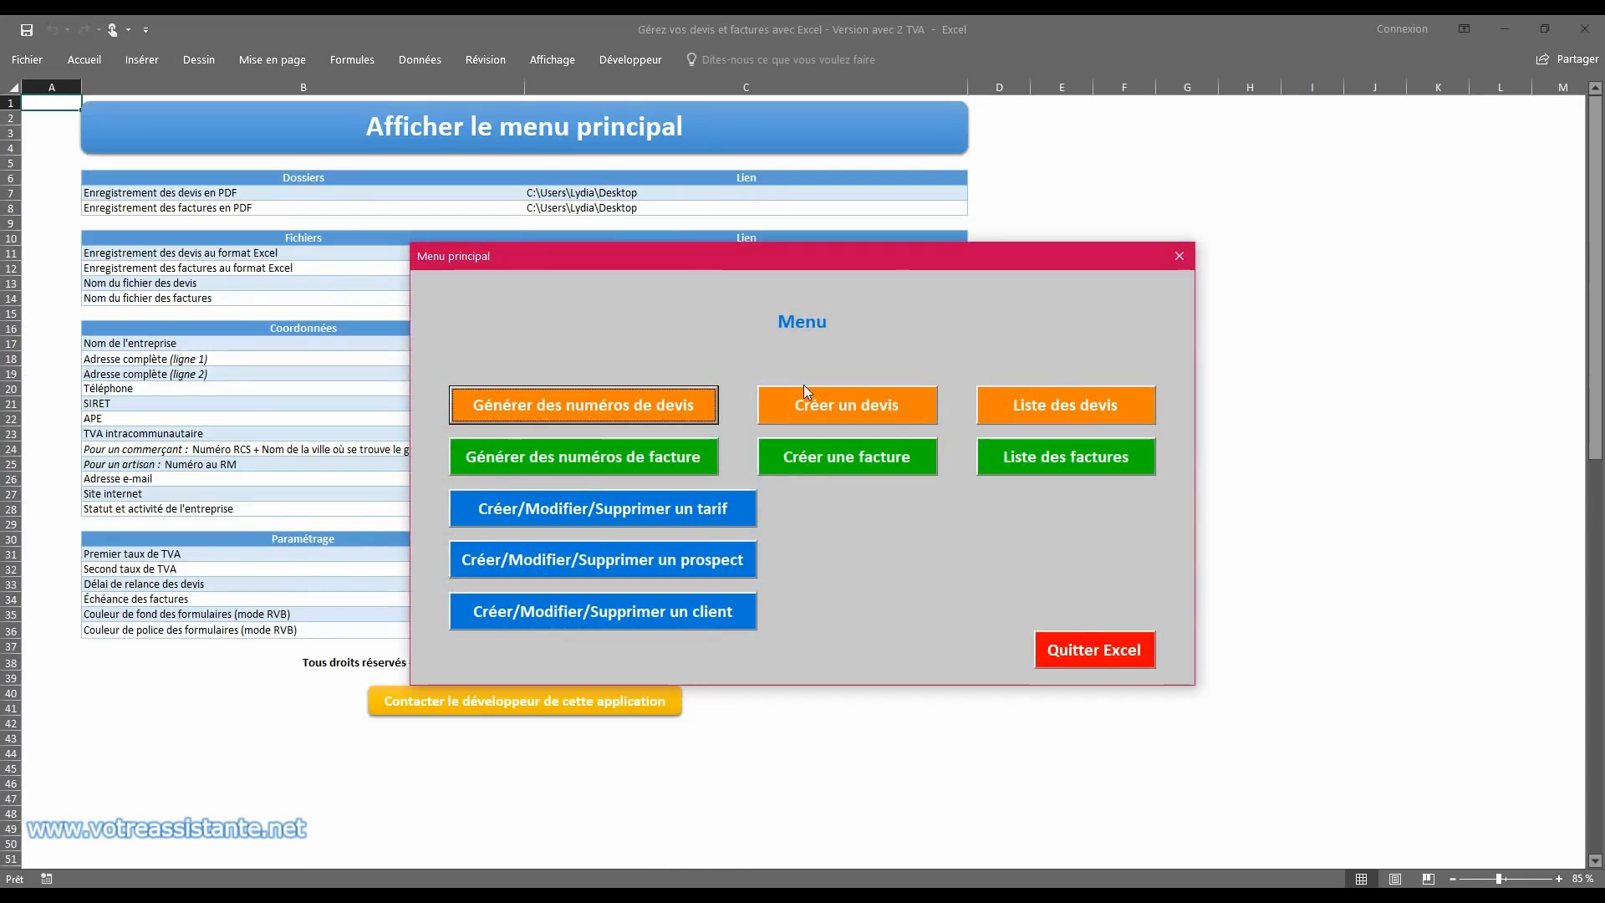
Step: Open the list of quotes and extend its table down to row 6 to include both saved quotes
click(1067, 402)
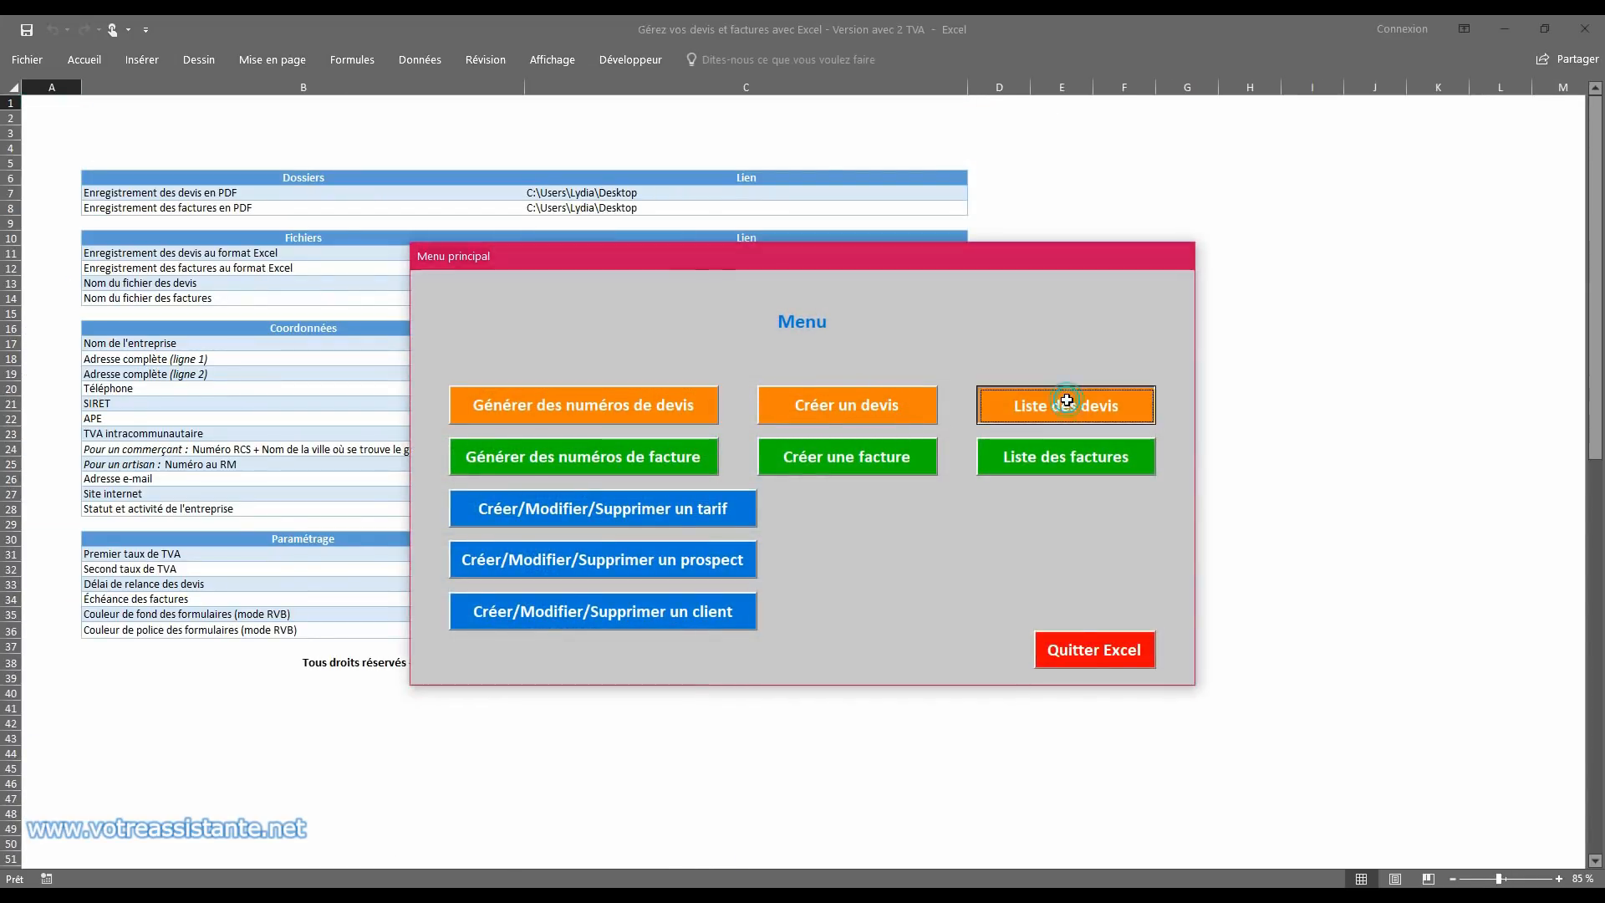
click(79, 164)
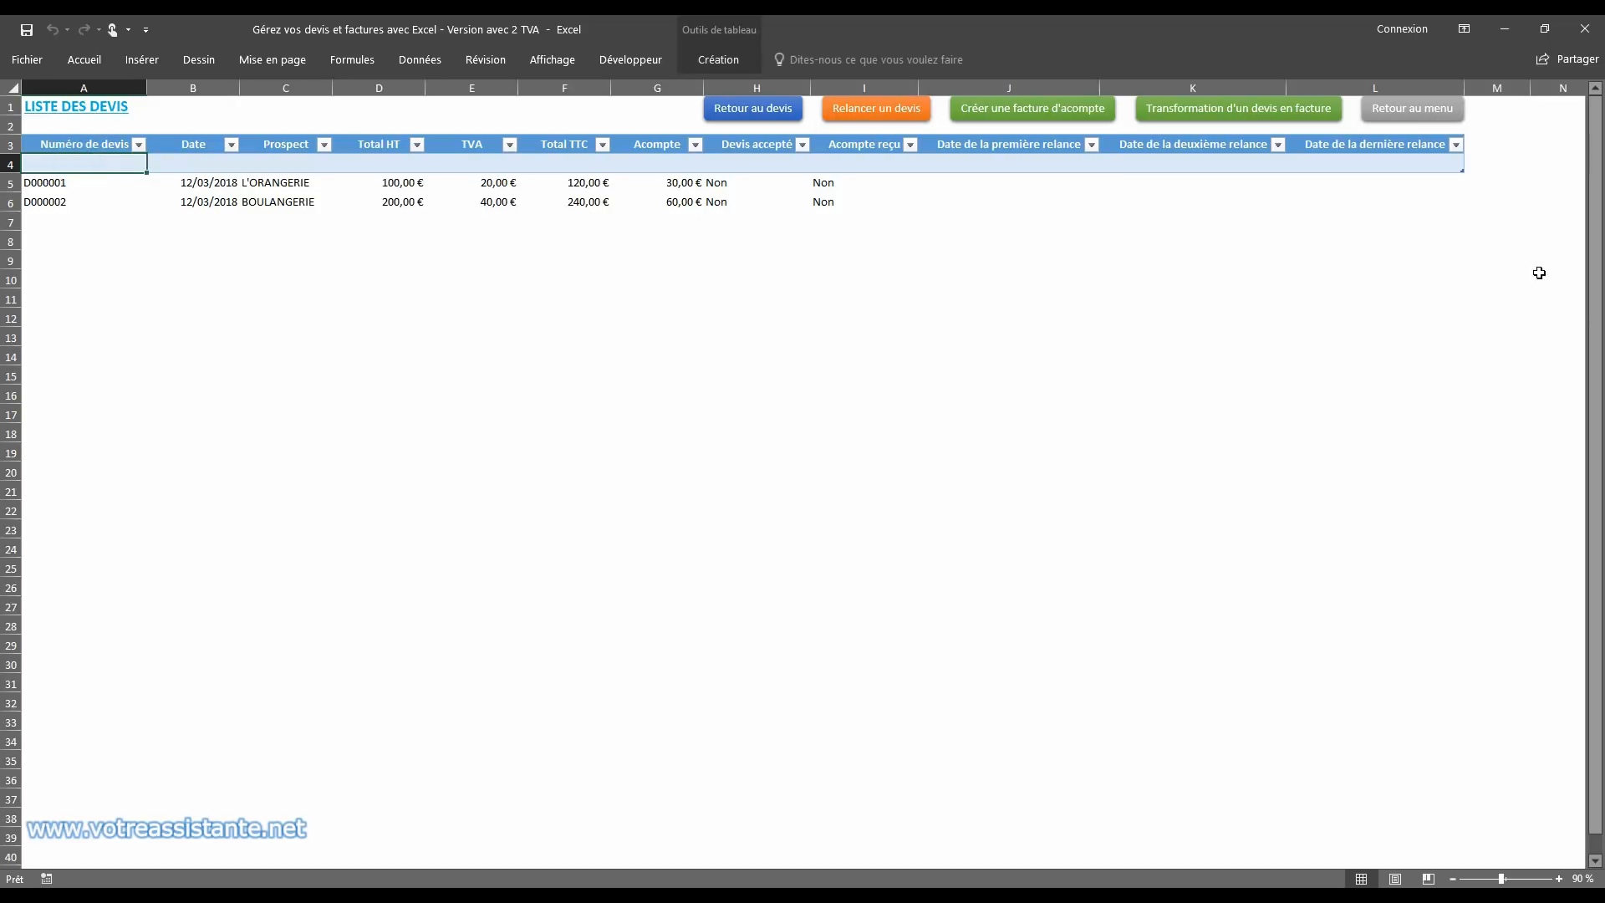
drag(1460, 170, 1463, 211)
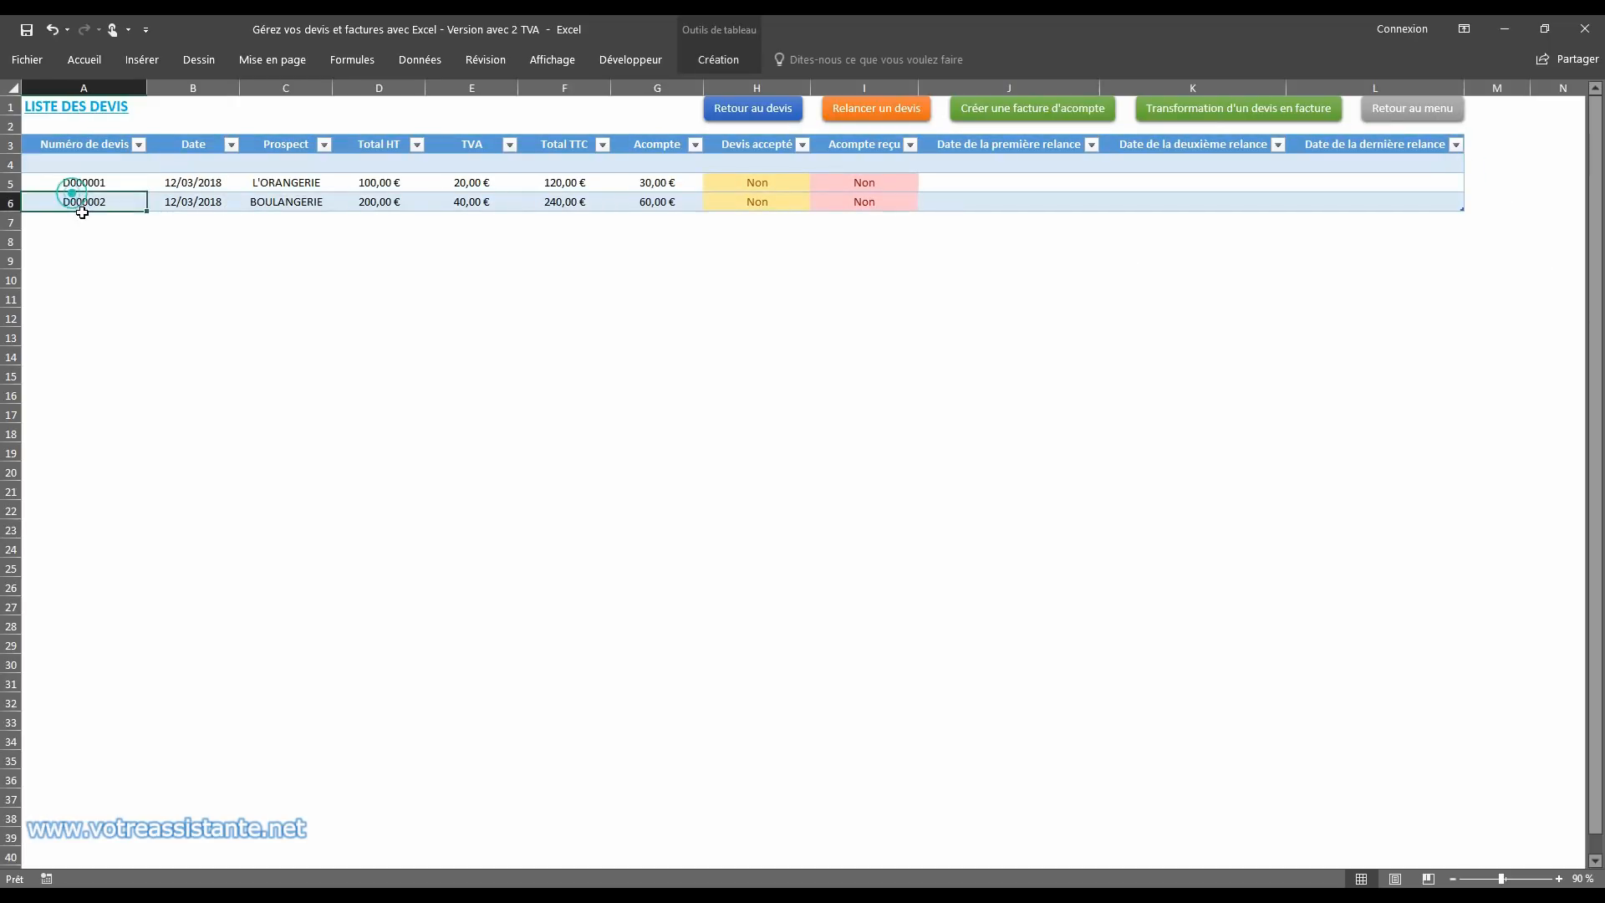
Step: Delete the empty row 4 from the quotes list table
click(13, 162)
right_click(12, 162)
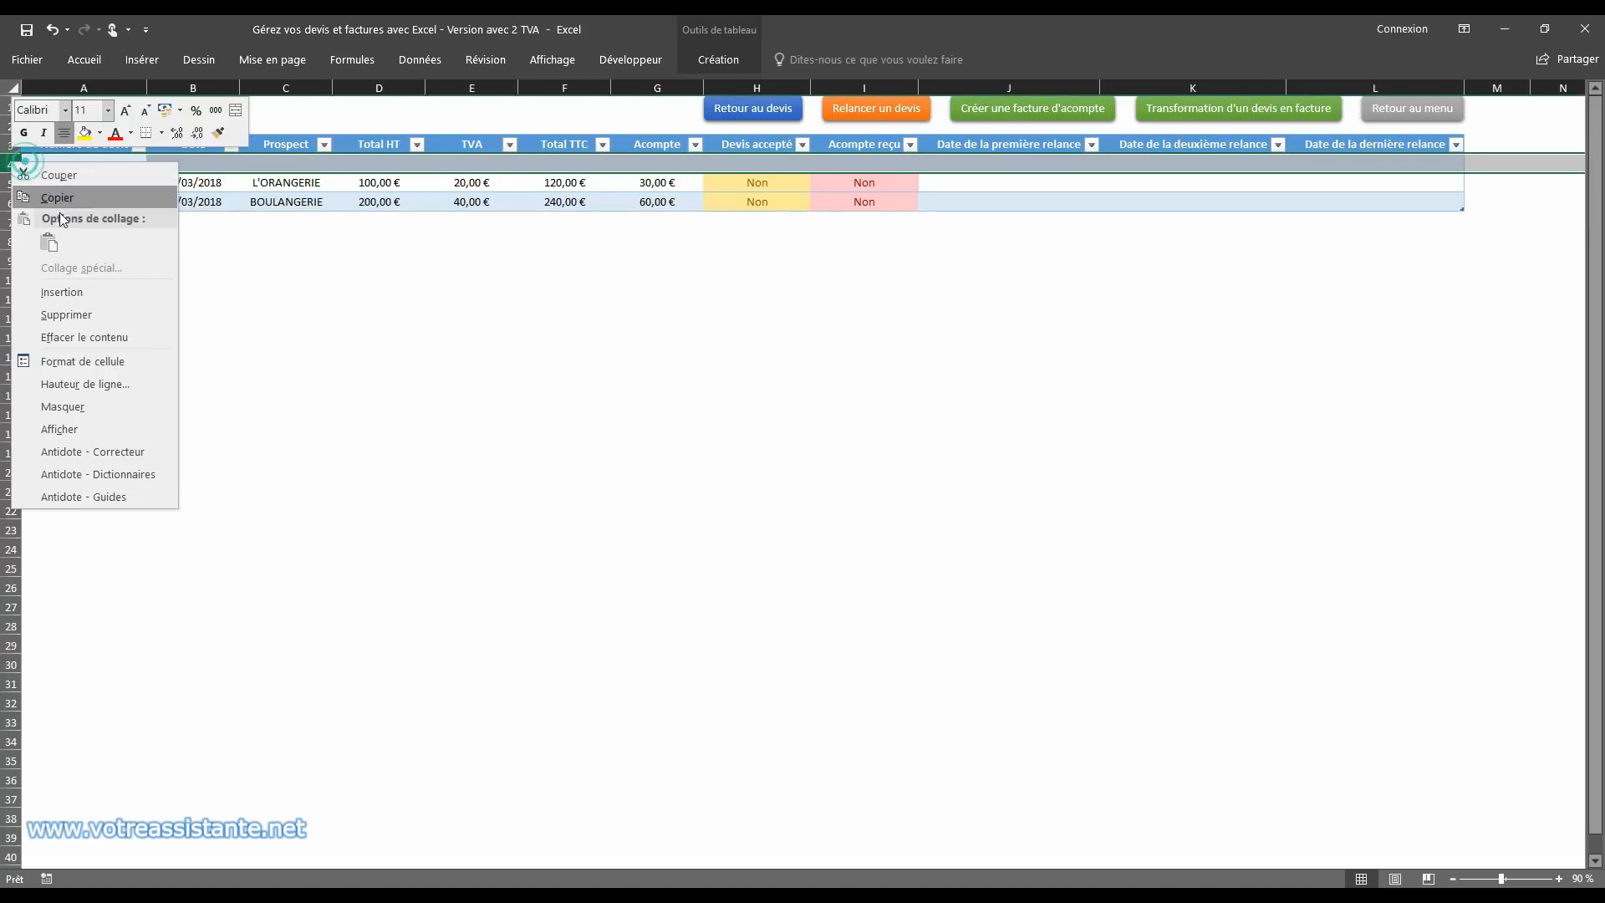
click(87, 309)
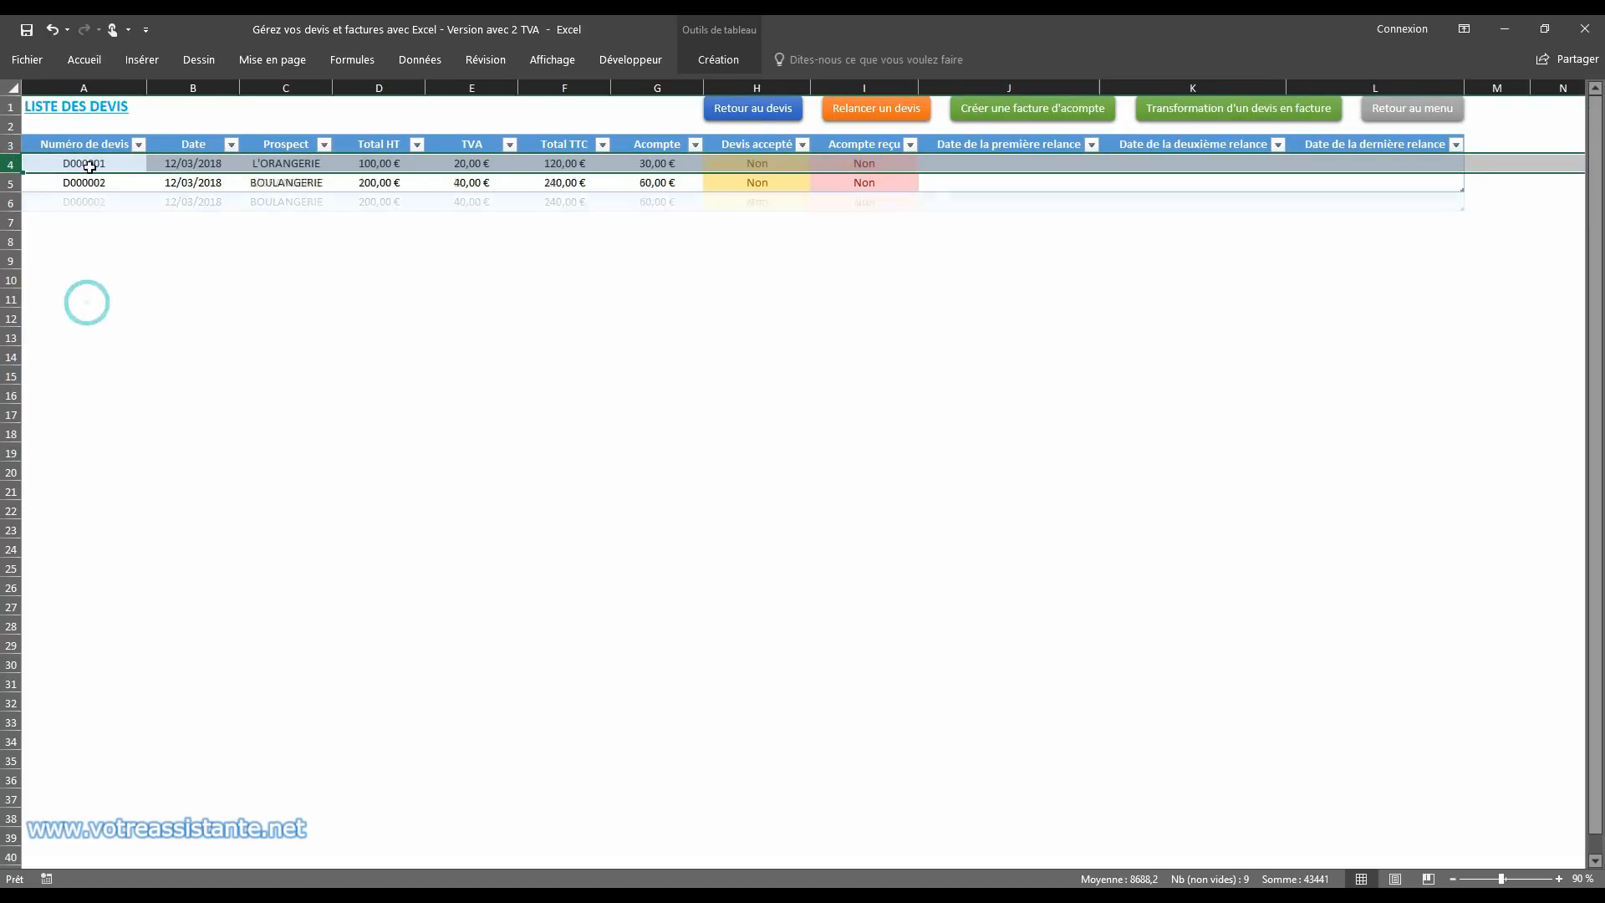
click(70, 105)
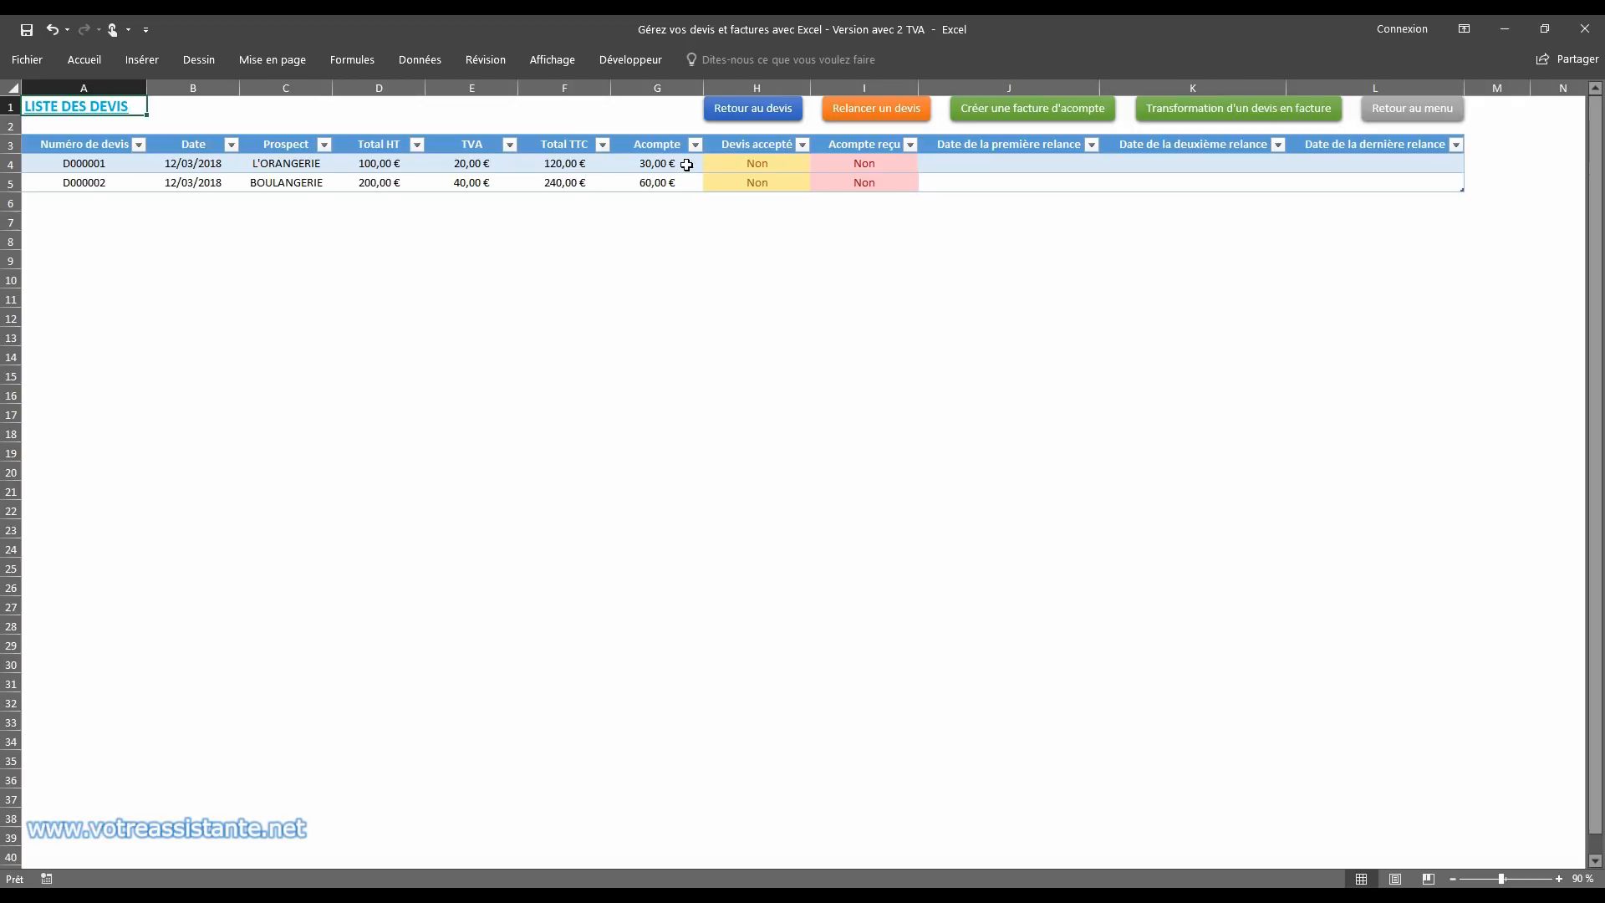
Step: Change the date of the L'ORANGERIE quote to 12/01/2018 in the quotes list
double_click(193, 163)
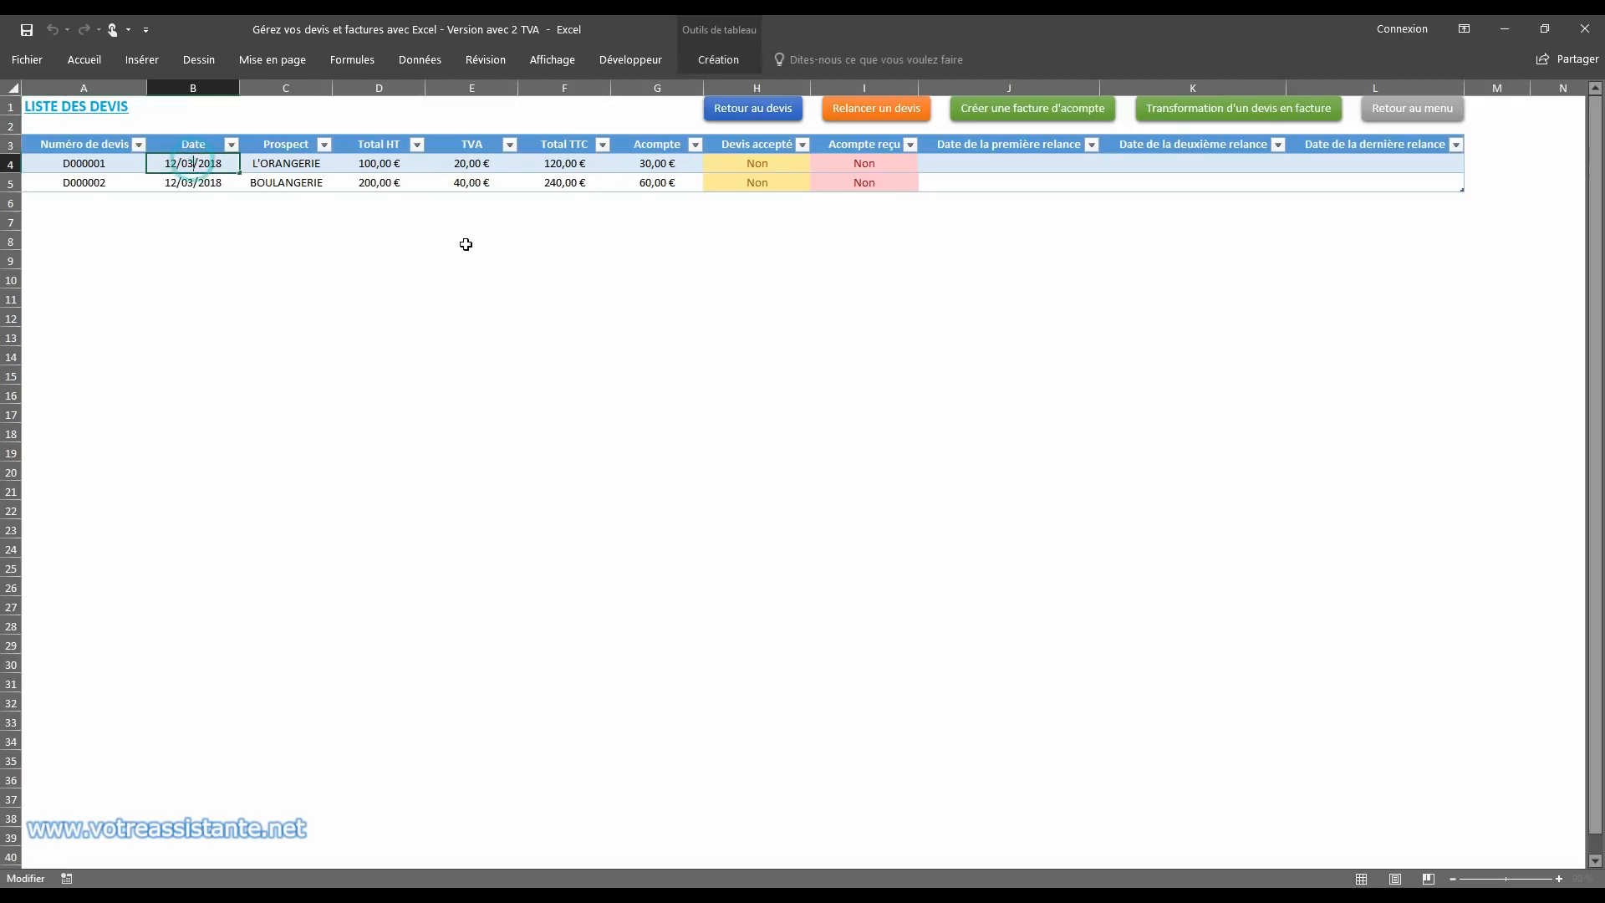
text(1)
key(BackSpace)
key(BackSpace)
text(1)
key(Return)
click(782, 162)
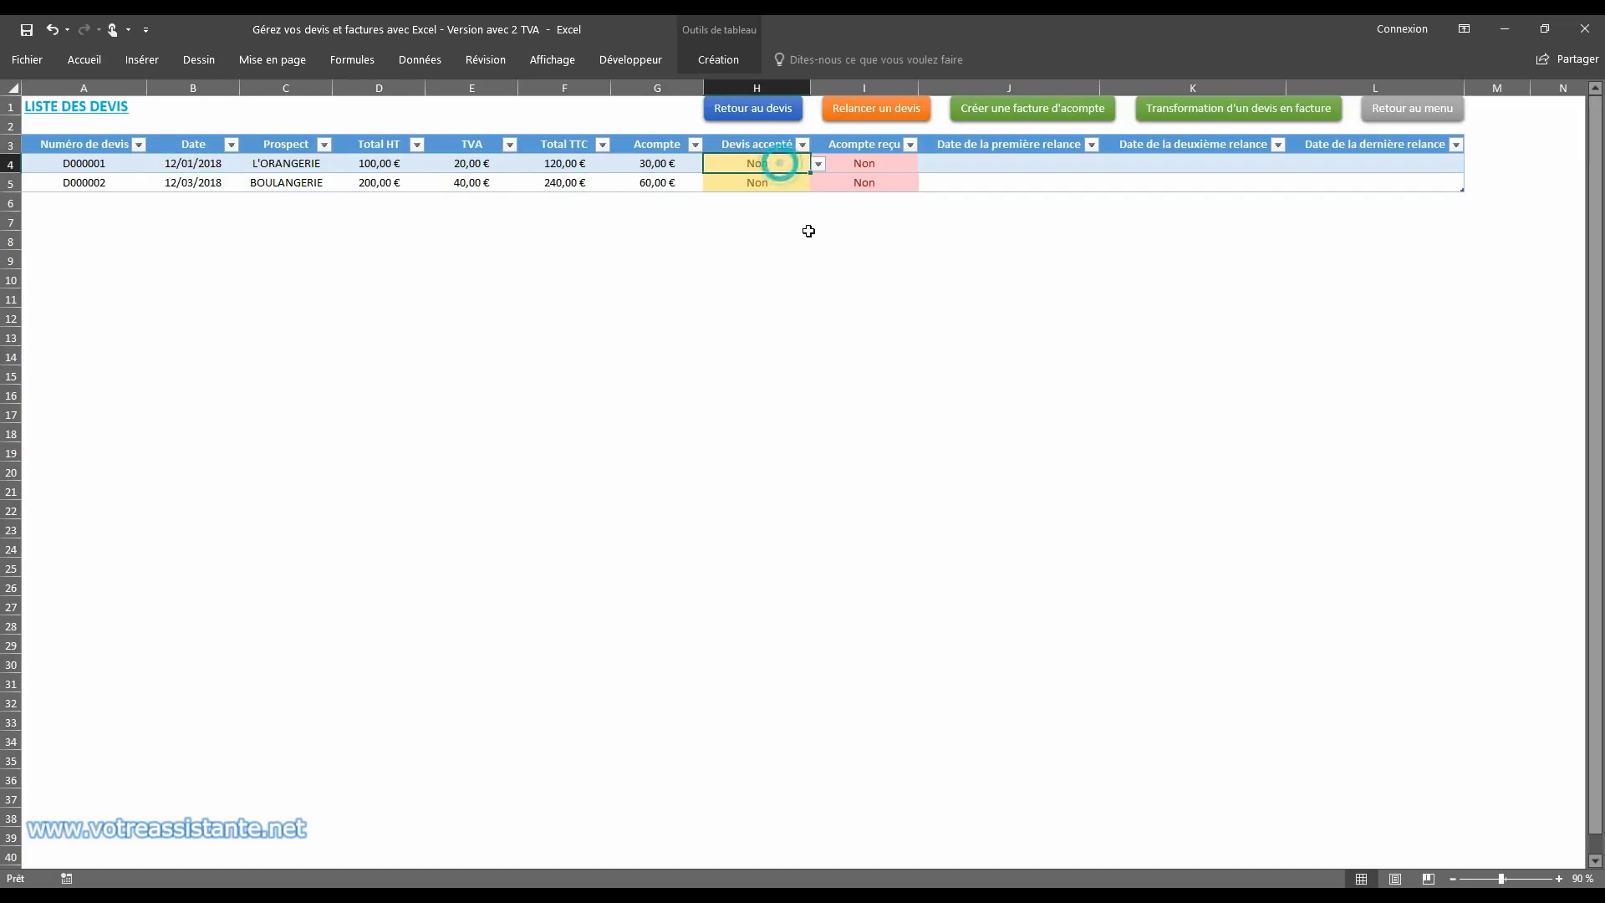
Step: Close the workbook with its changes saved, reopen it from the desktop and acknowledge the unanswered-quotes reminder
click(1584, 28)
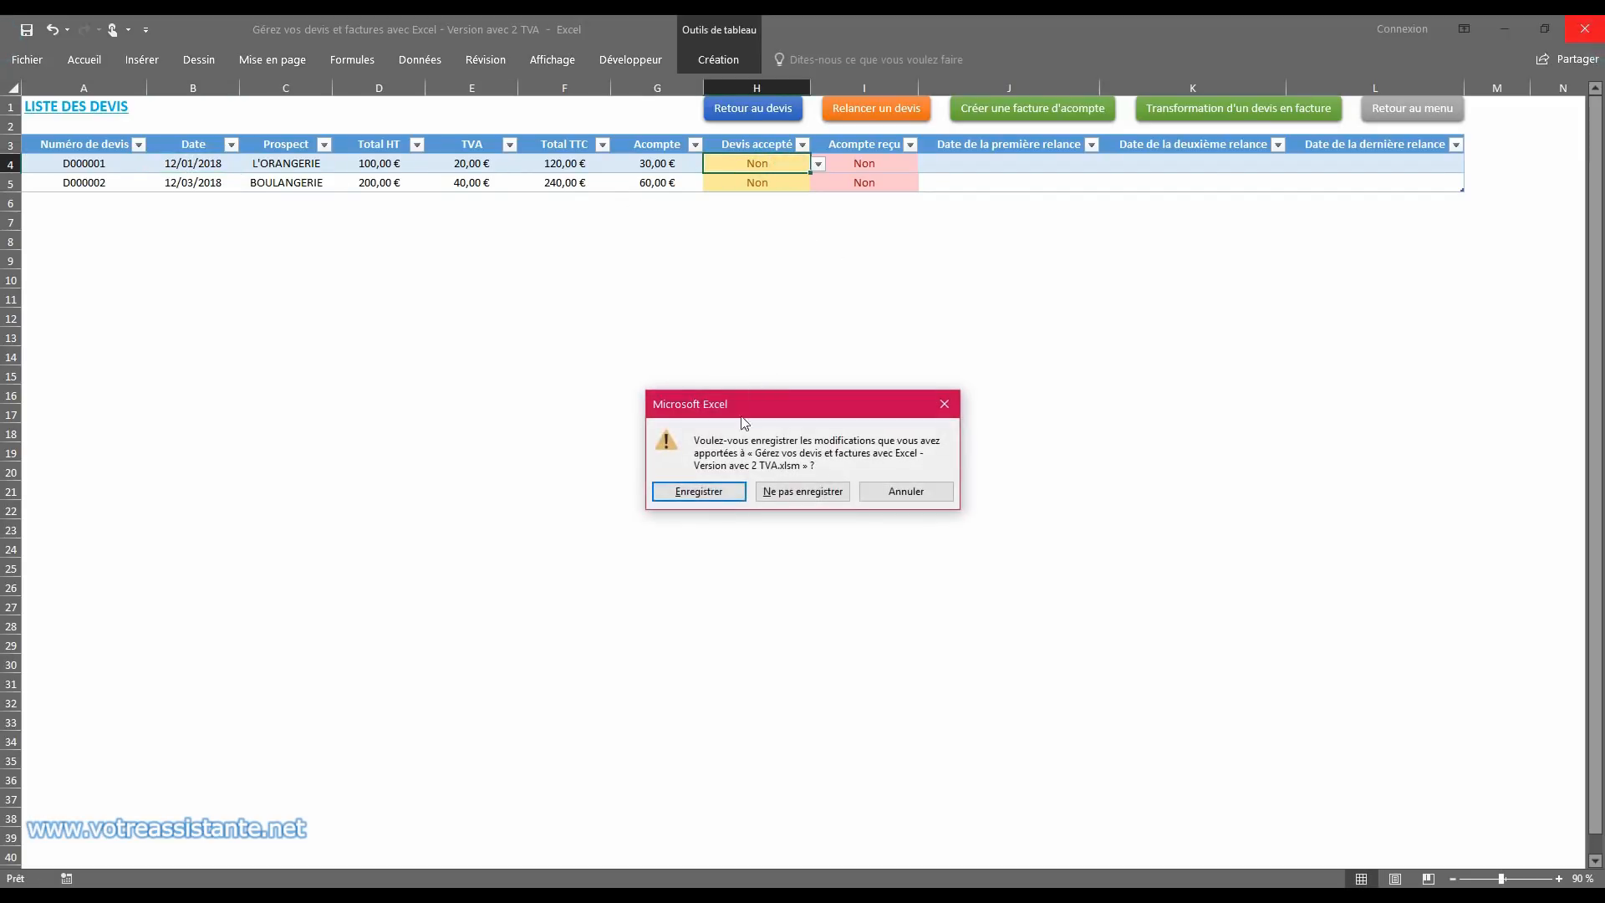
click(692, 497)
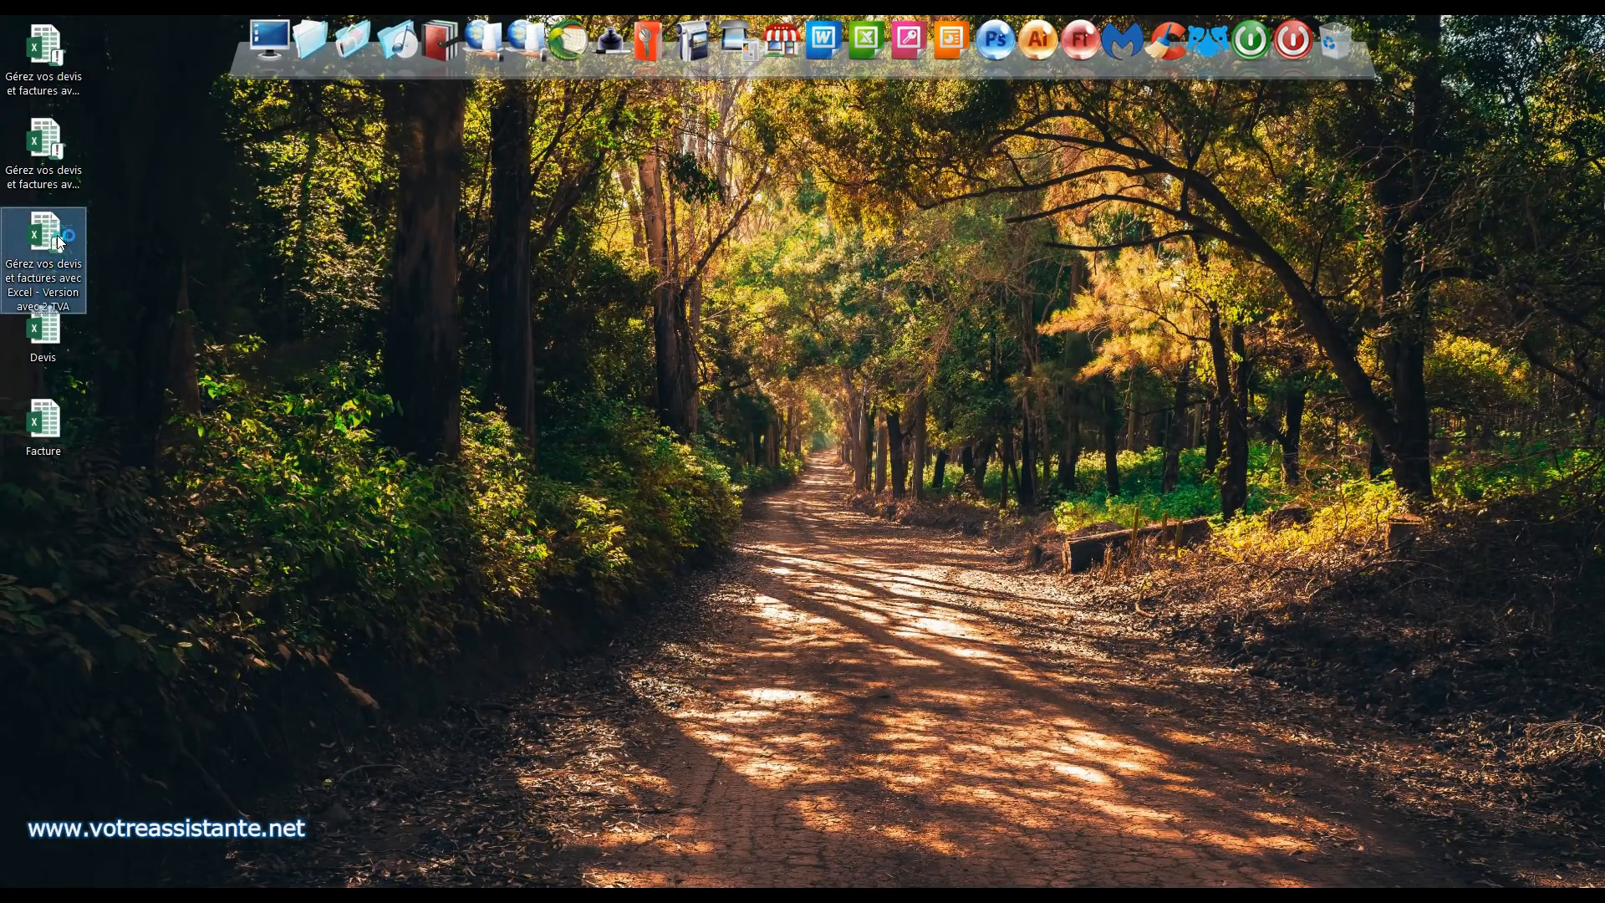
double_click(79, 243)
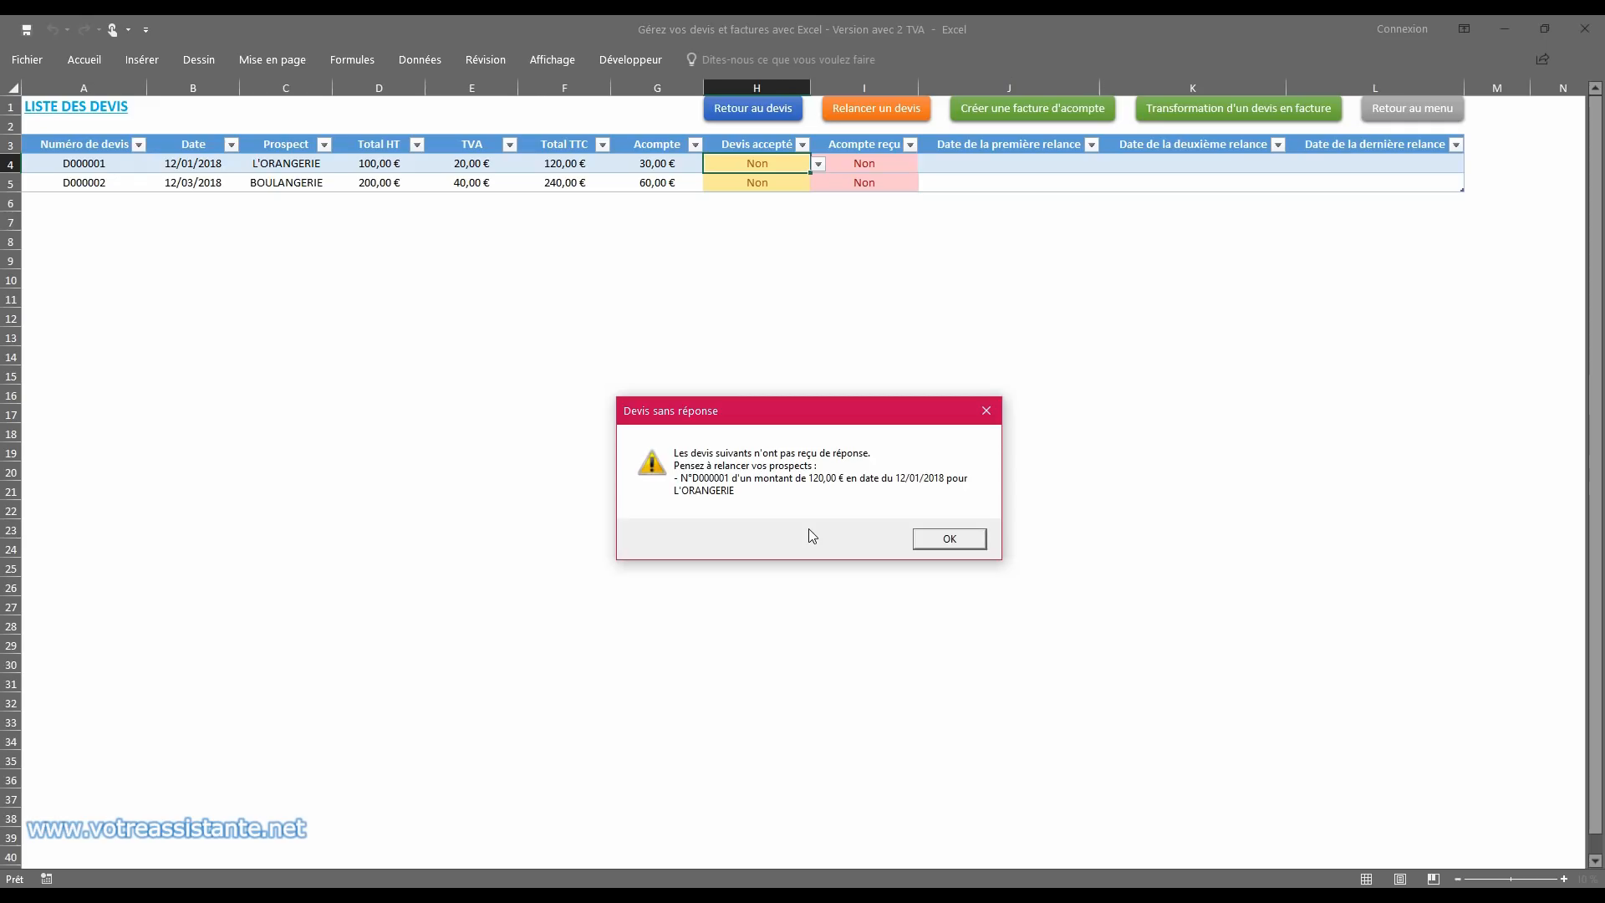
click(920, 540)
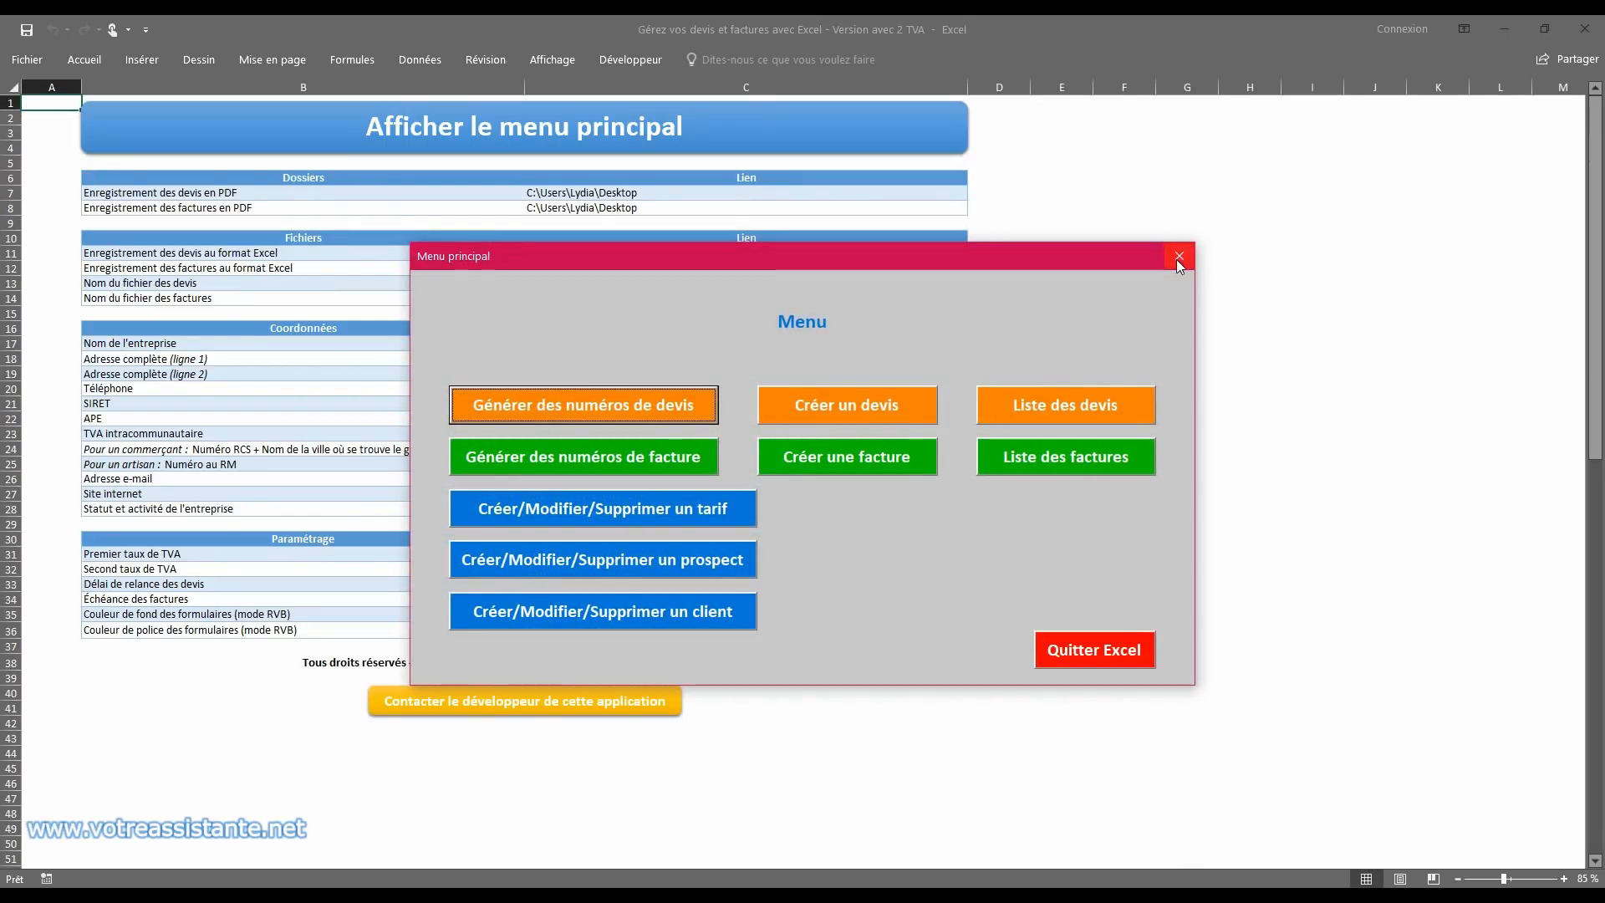
Step: Open the list of quotes and view the acceptance options for the L'ORANGERIE quote without changing them
click(1110, 403)
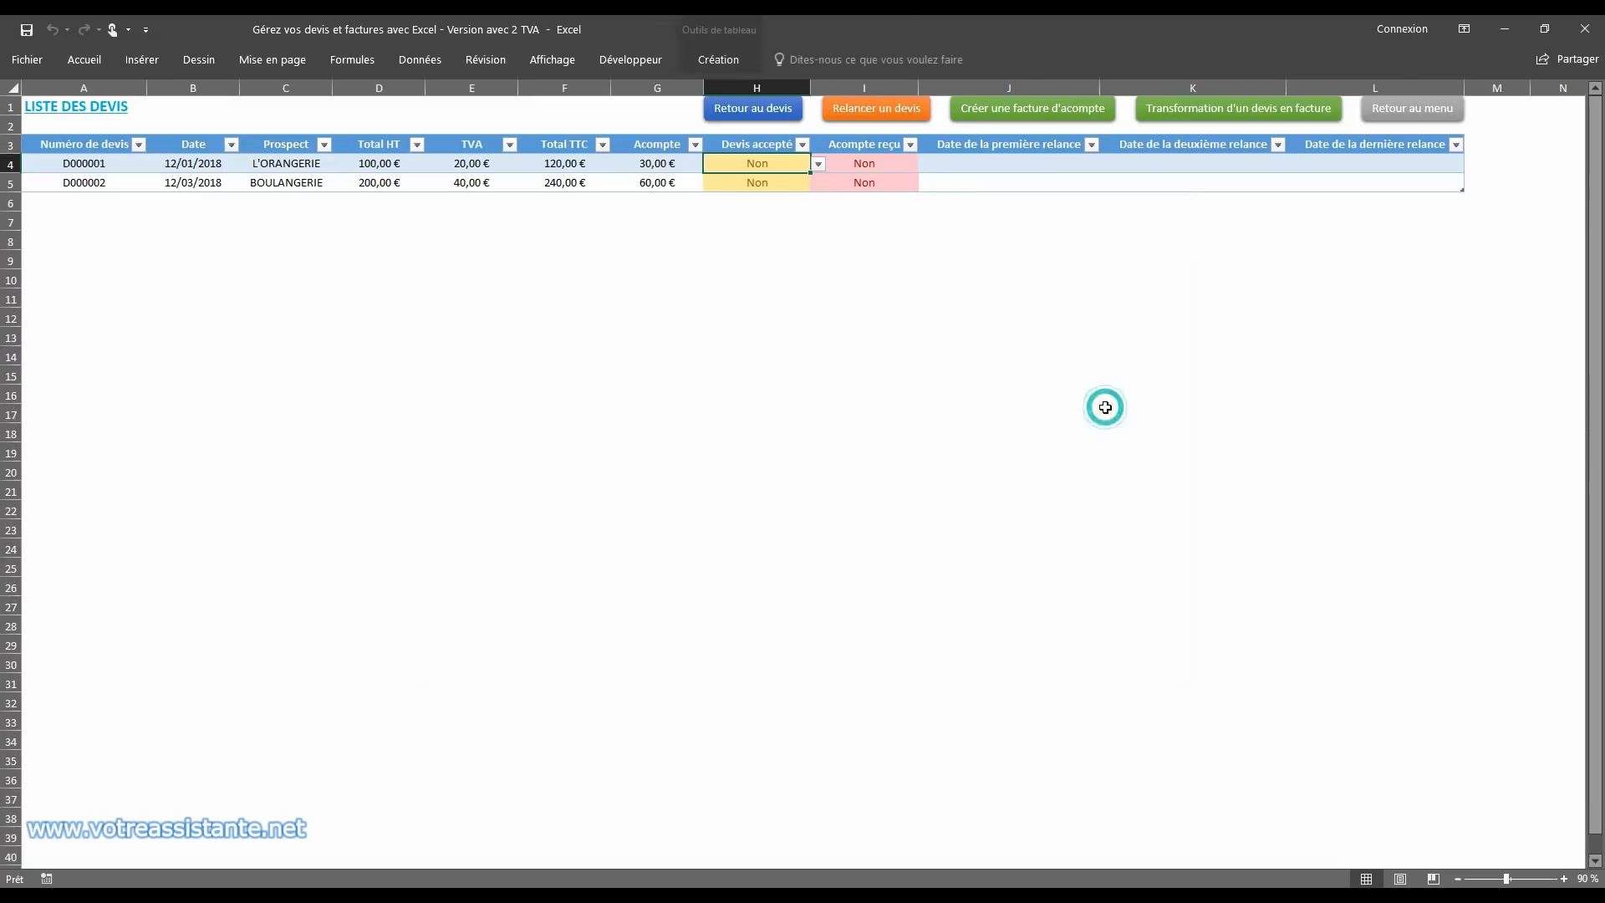
click(819, 164)
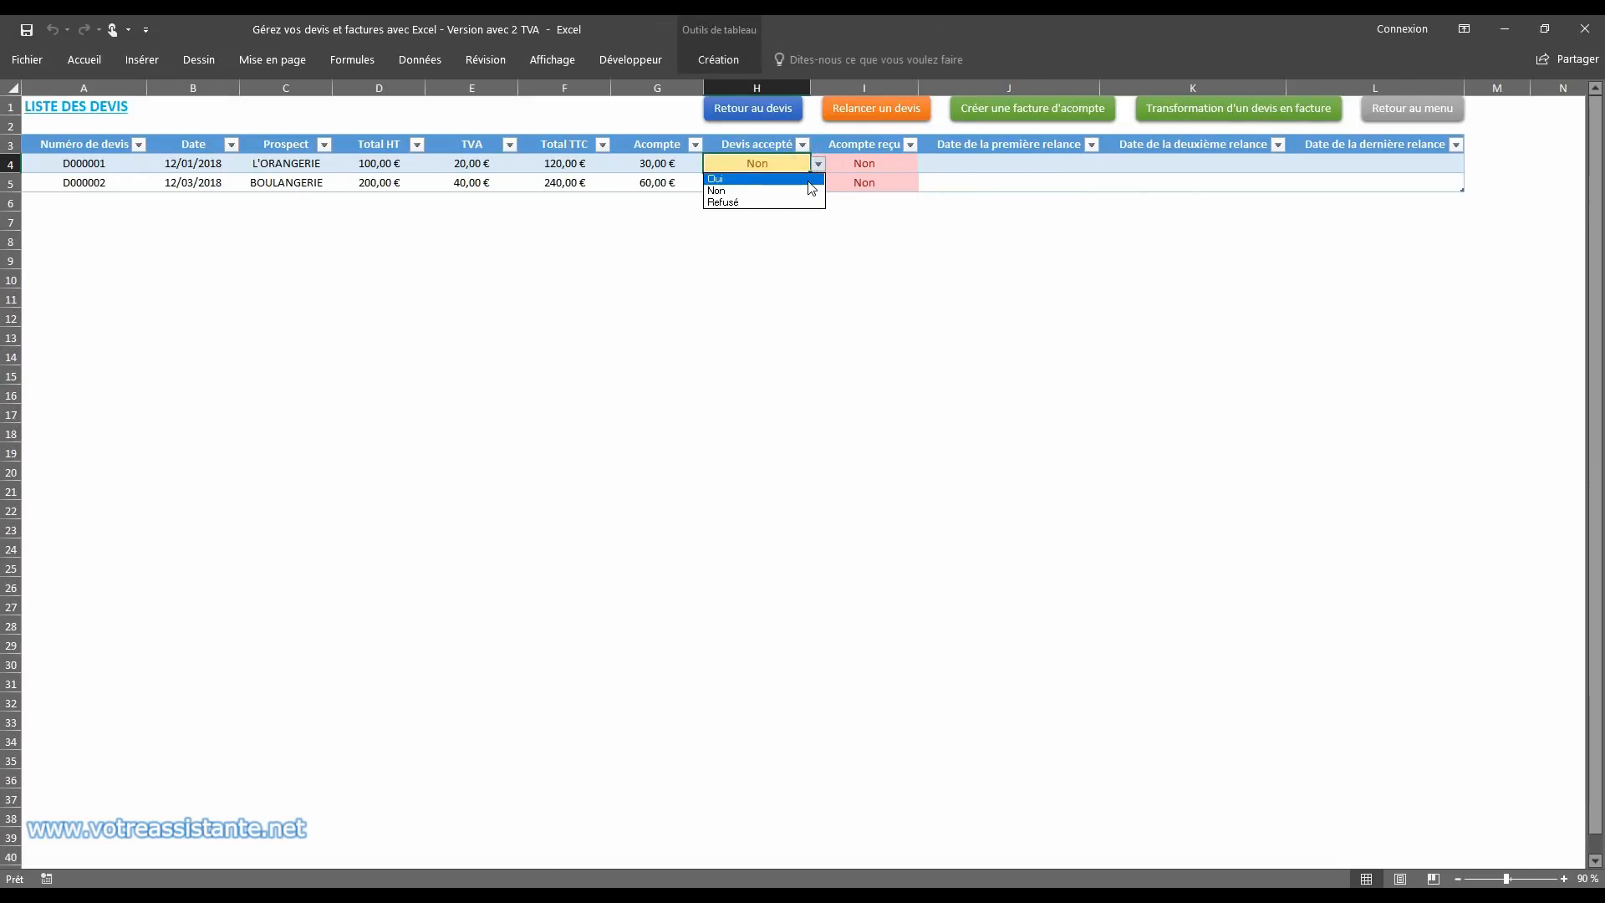
click(819, 168)
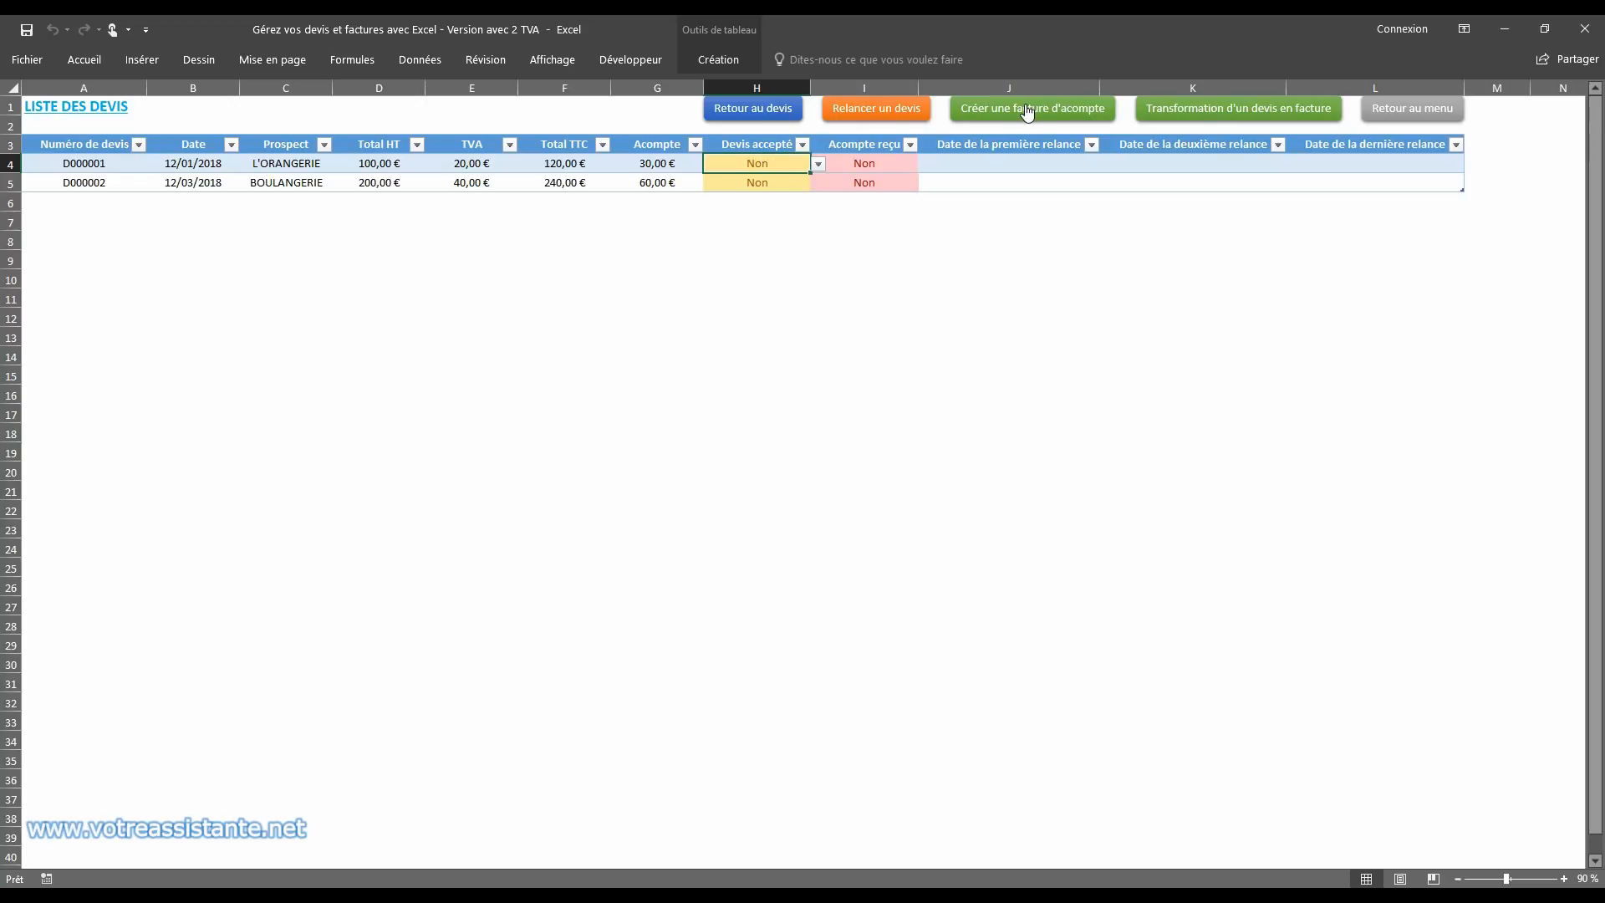
Step: Create a deposit invoice from the L'ORANGERIE quote
click(1027, 112)
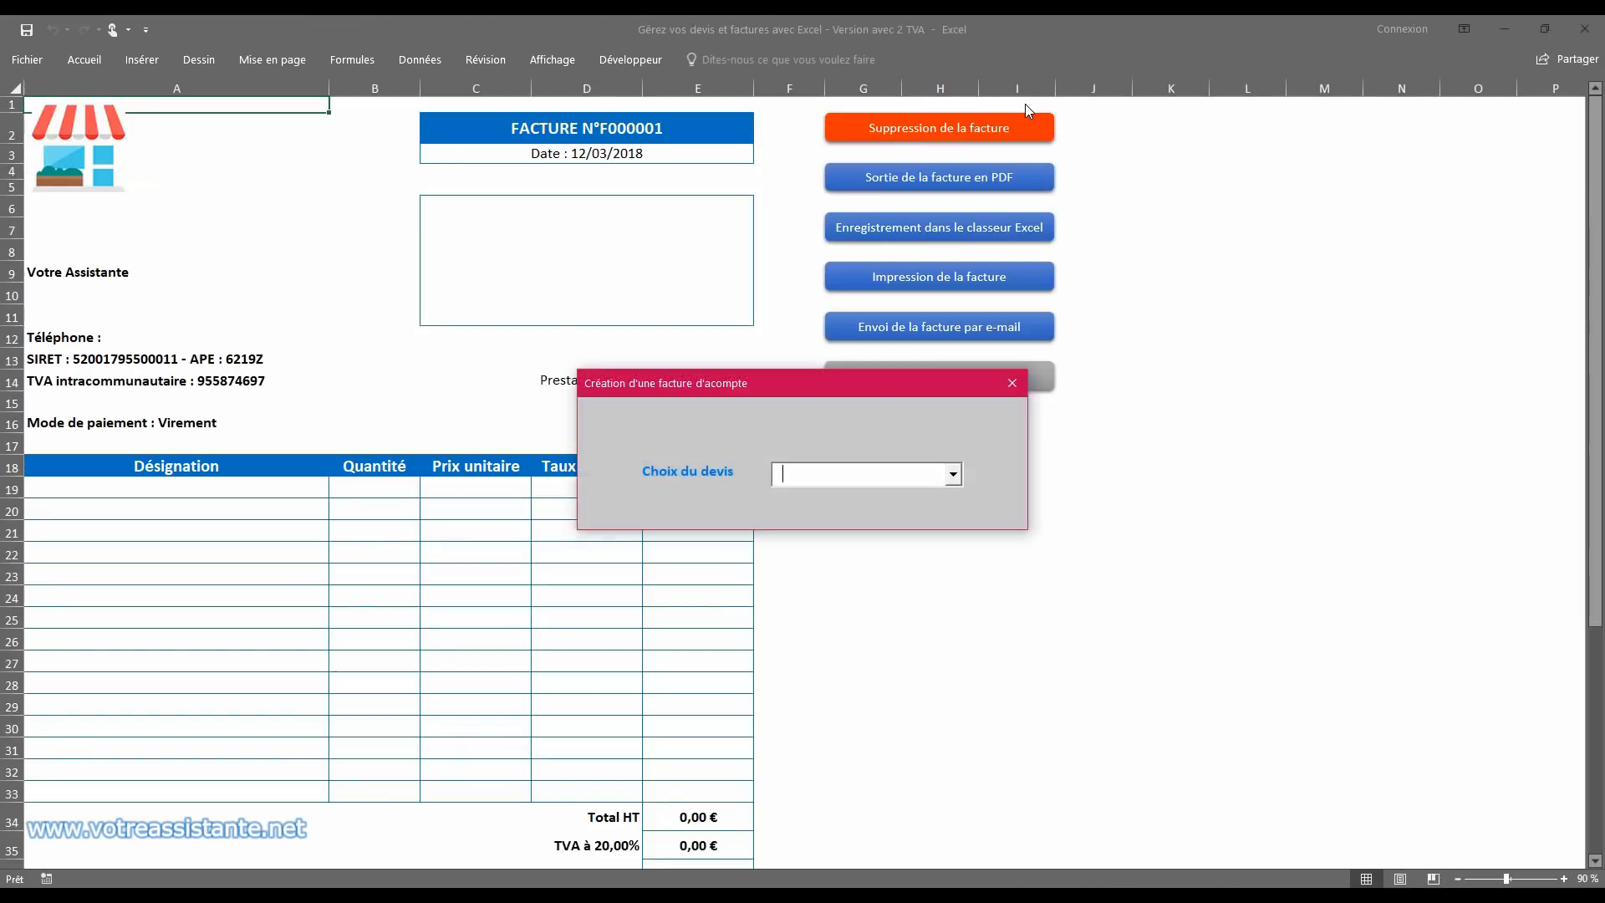
click(956, 480)
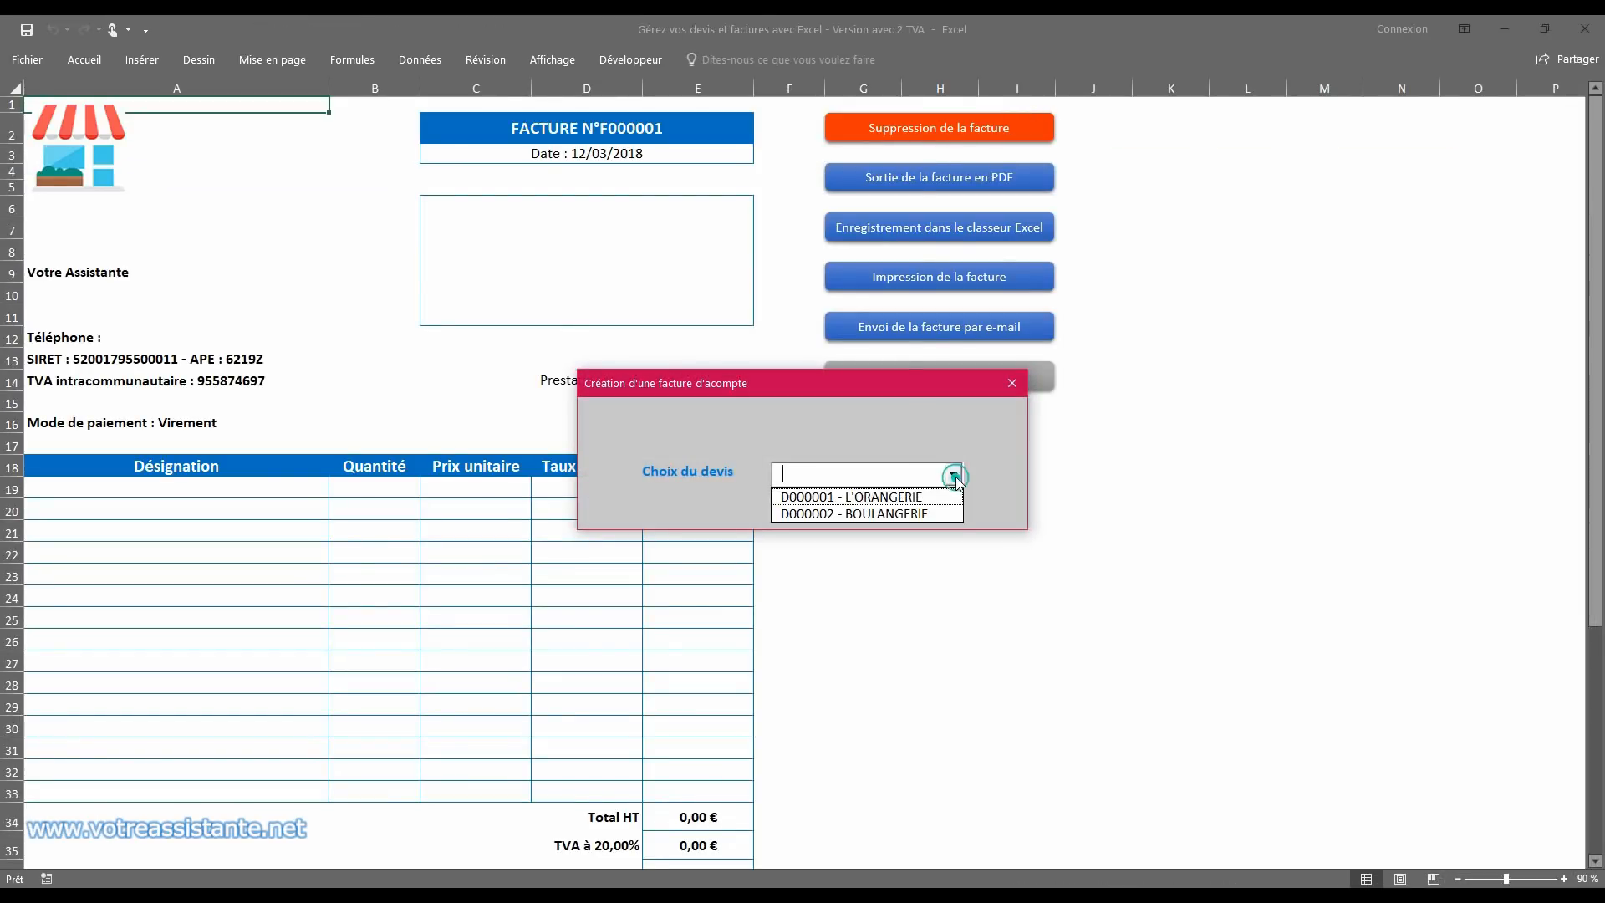
click(888, 498)
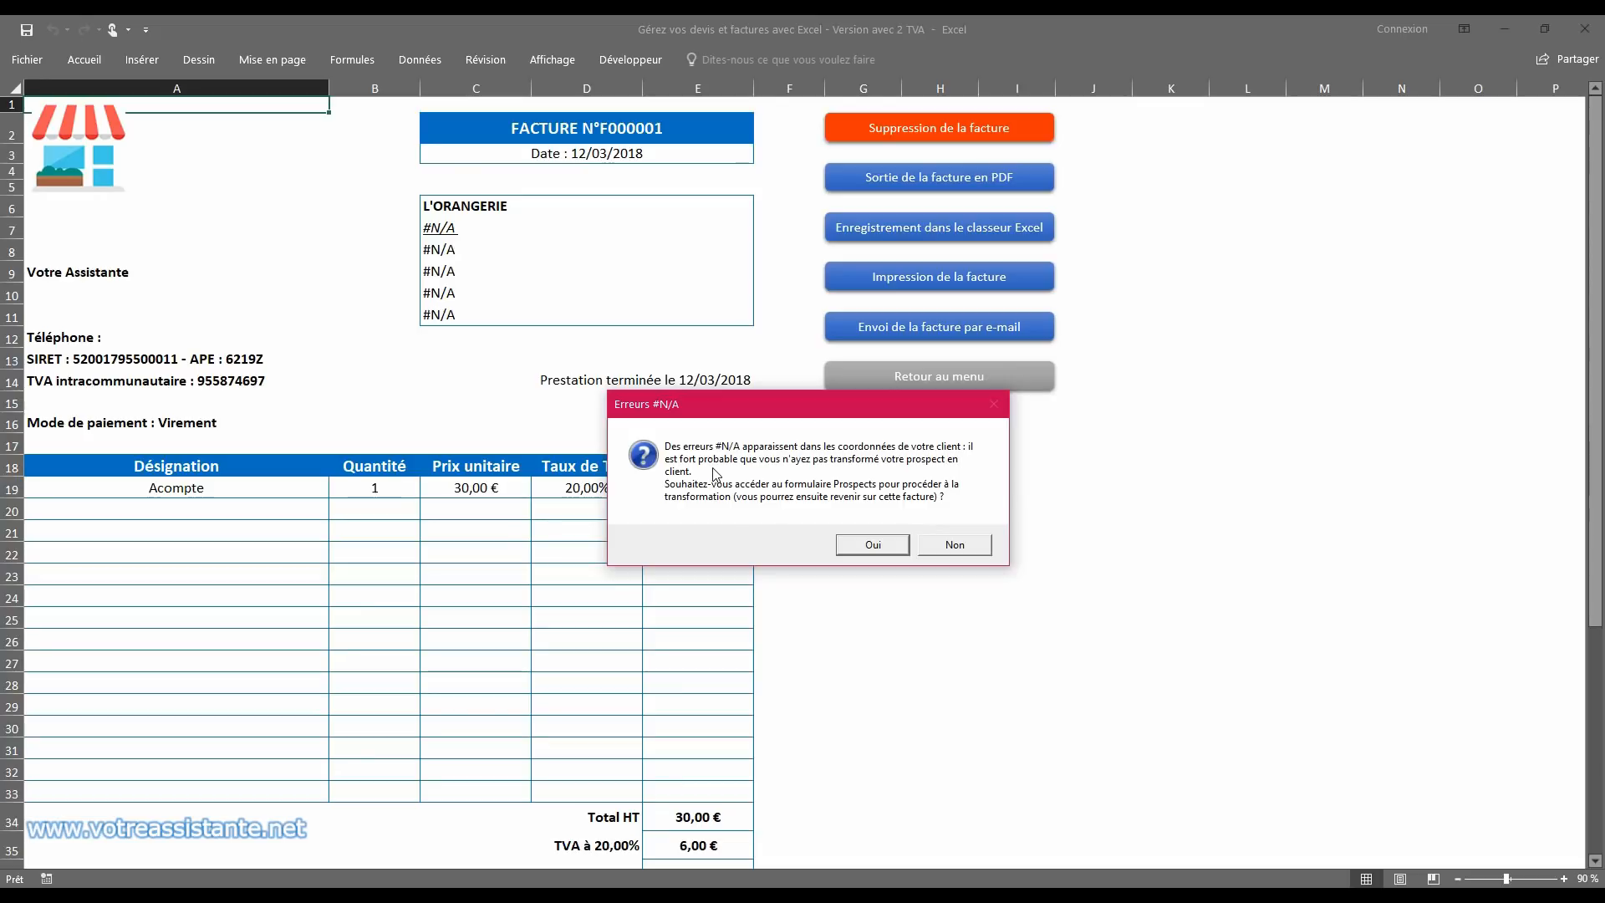
Step: Accept going to the Prospects form and convert prospect 1, L'ORANGERIE, into a client, confirming the conversion
click(867, 545)
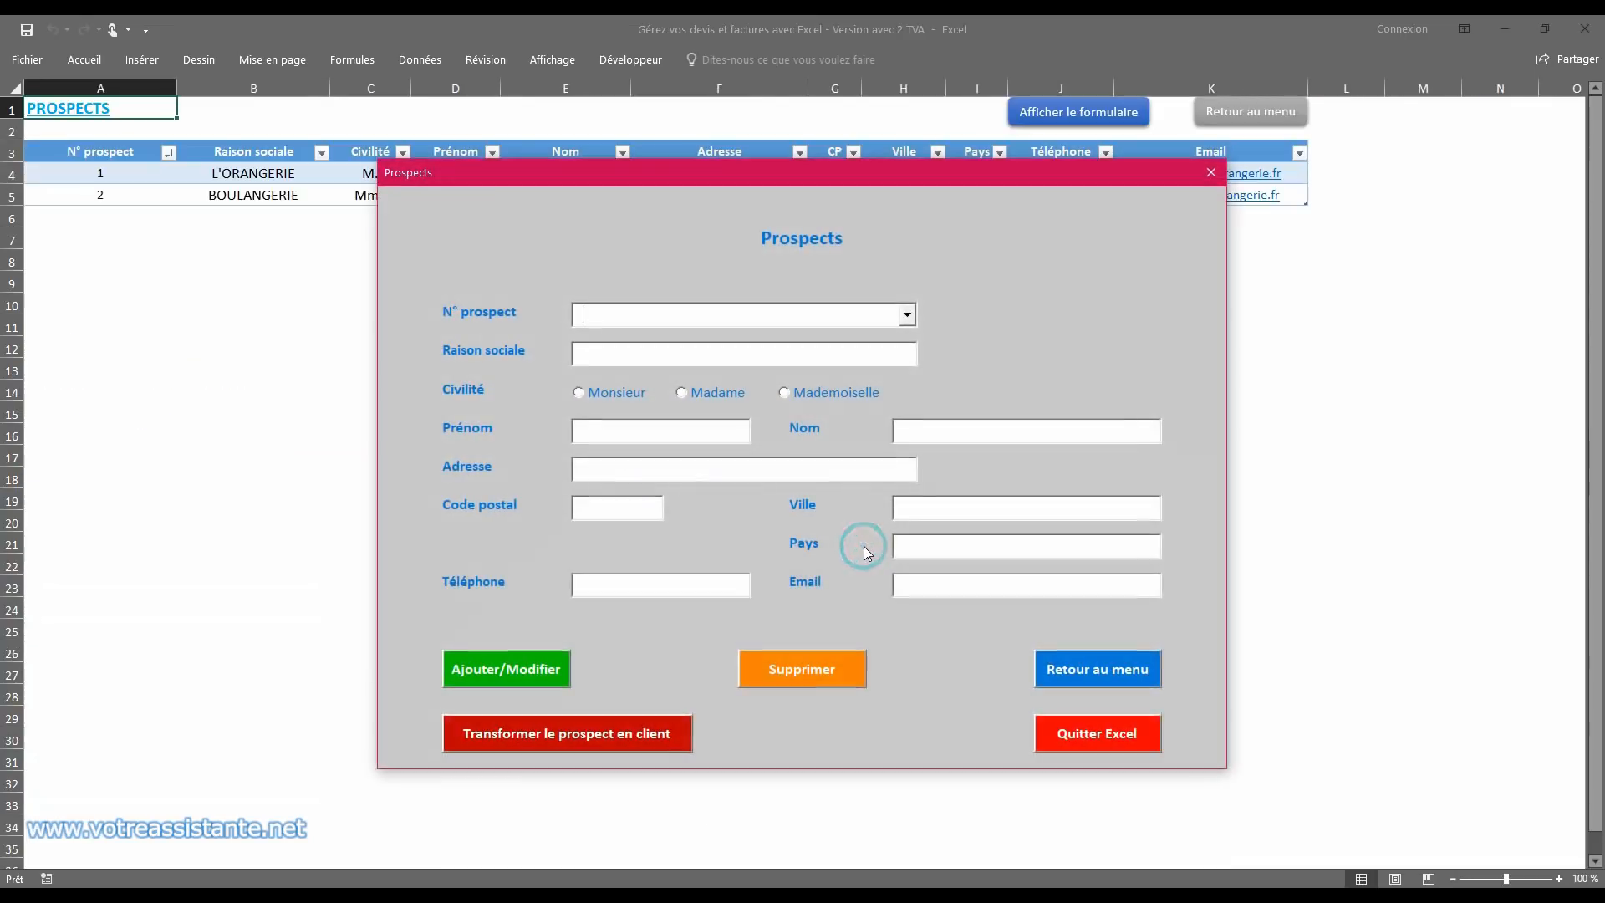
click(906, 313)
click(888, 341)
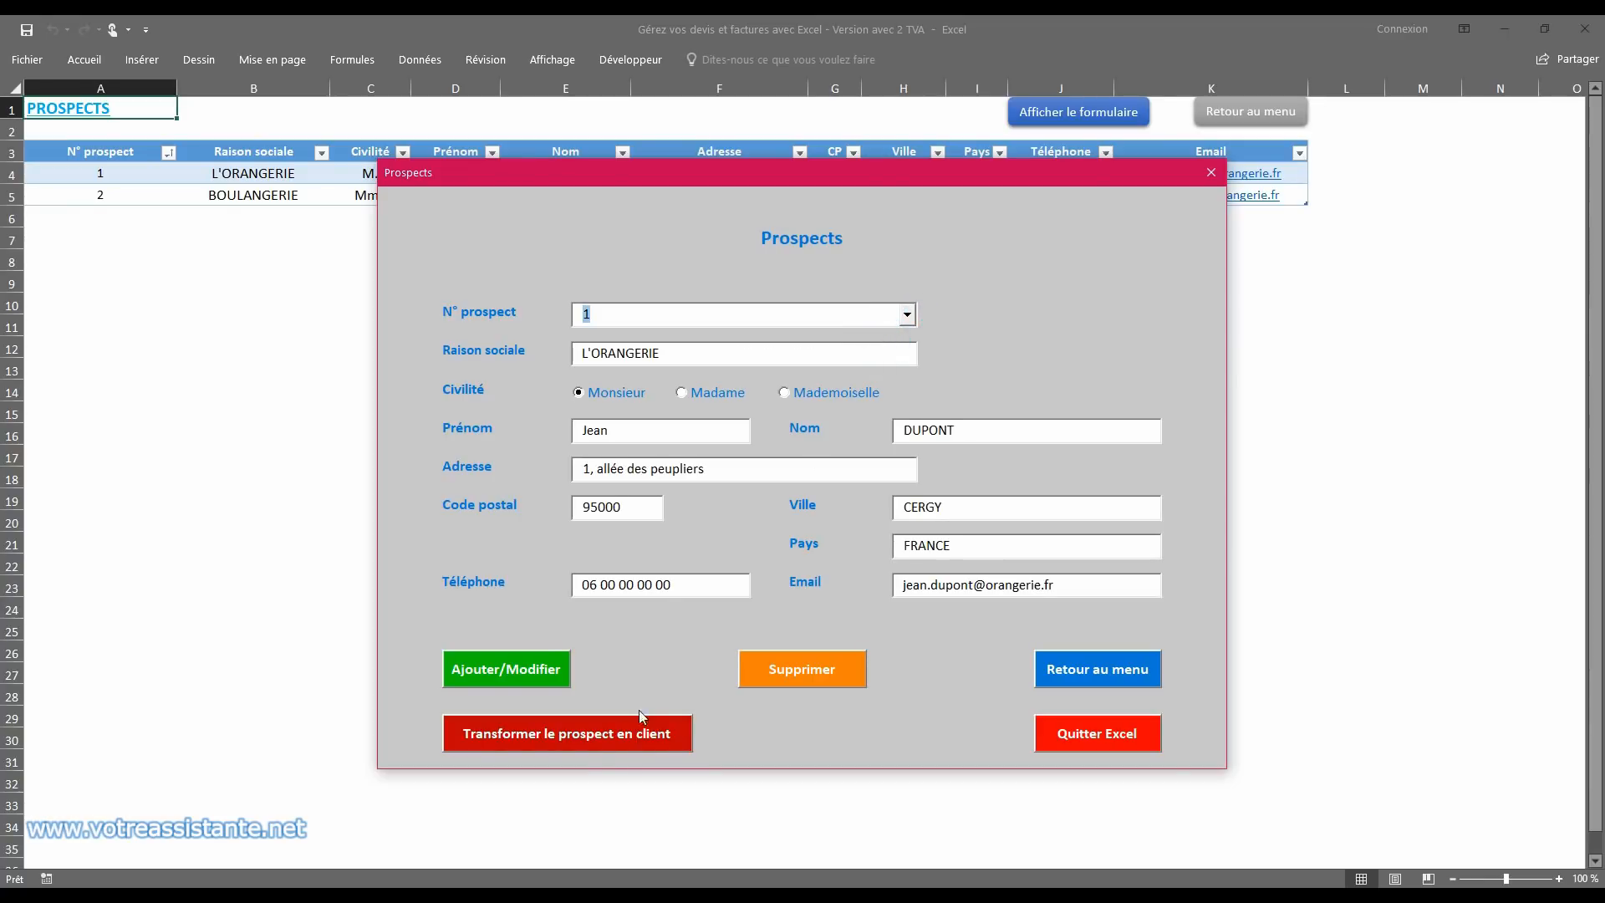
click(599, 744)
click(850, 526)
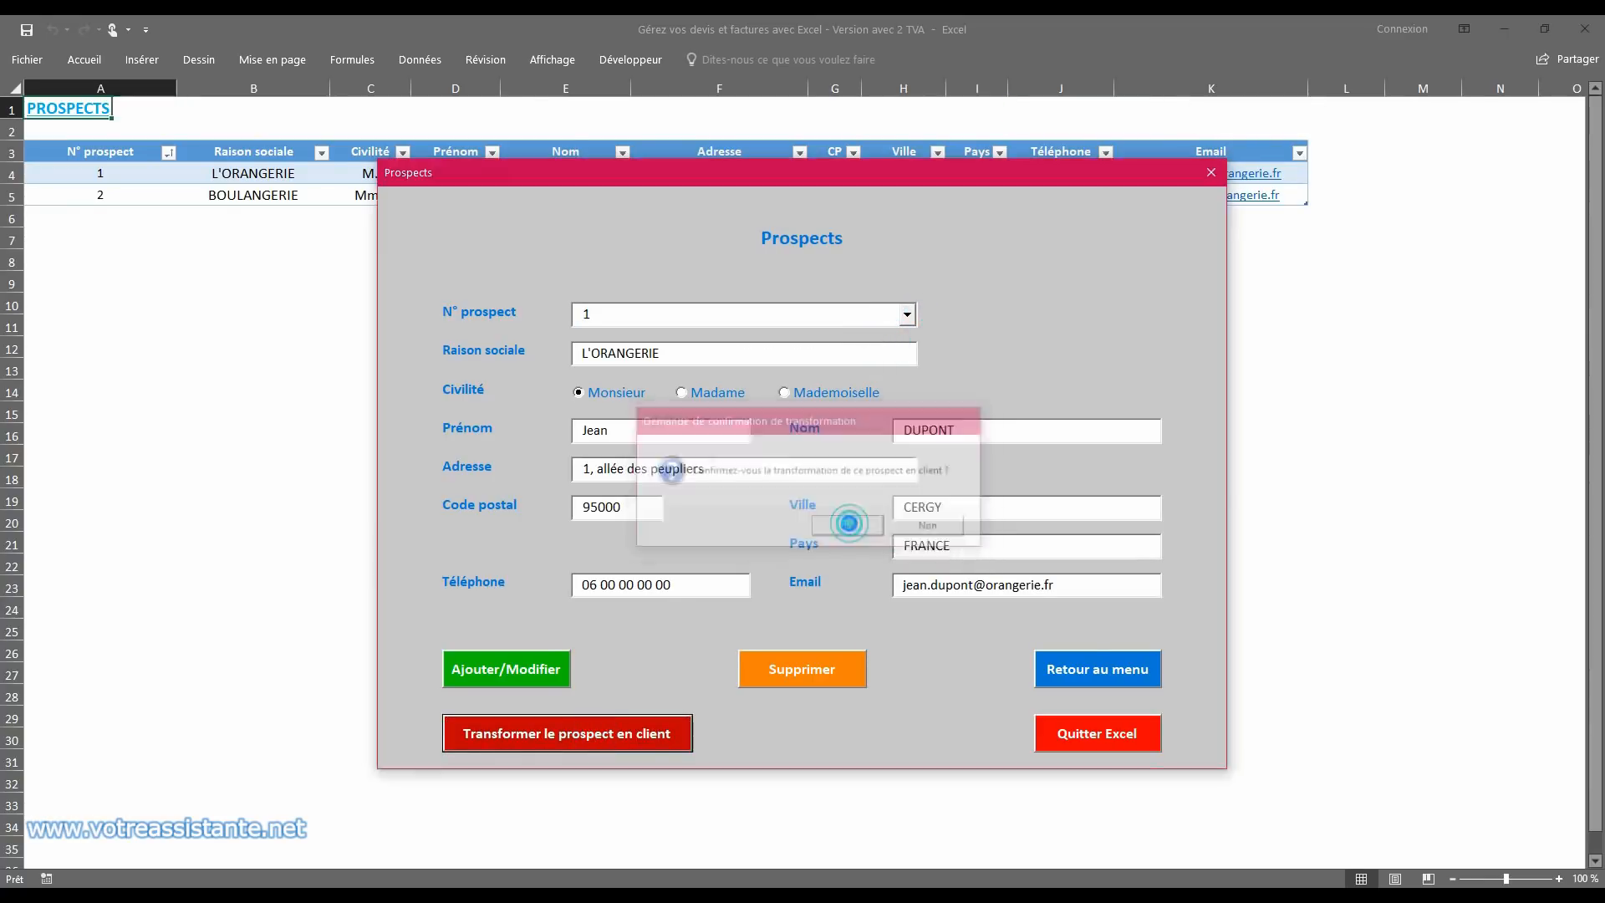
Step: Check the prospects and clients lists for the L'ORANGERIE record, closing their forms and returning to the main menu
click(1209, 173)
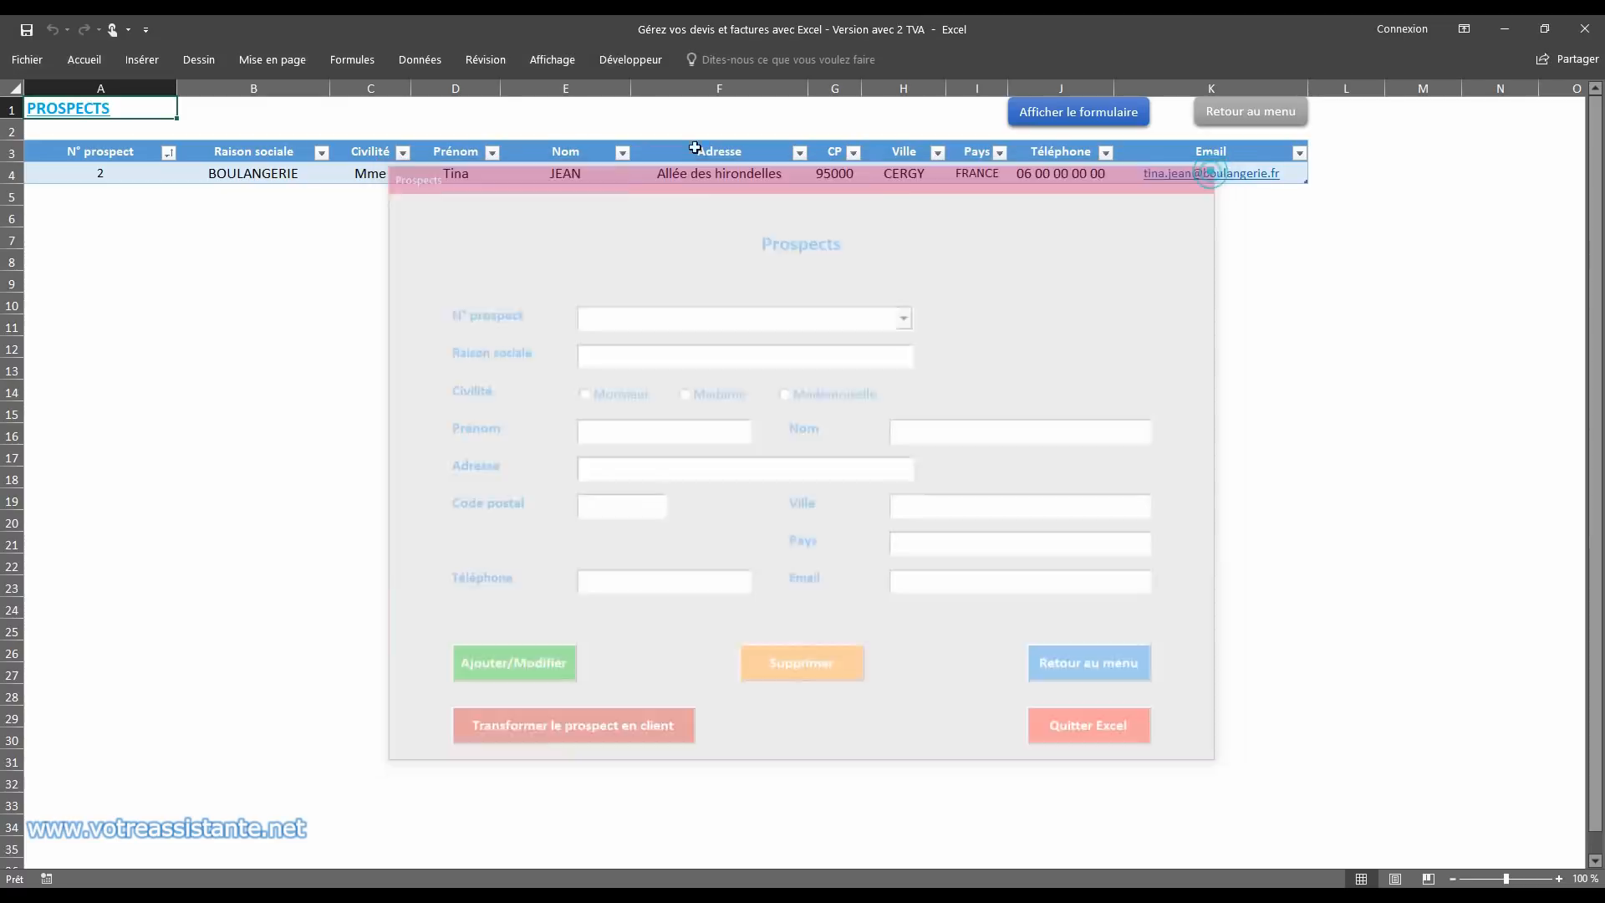
click(1049, 116)
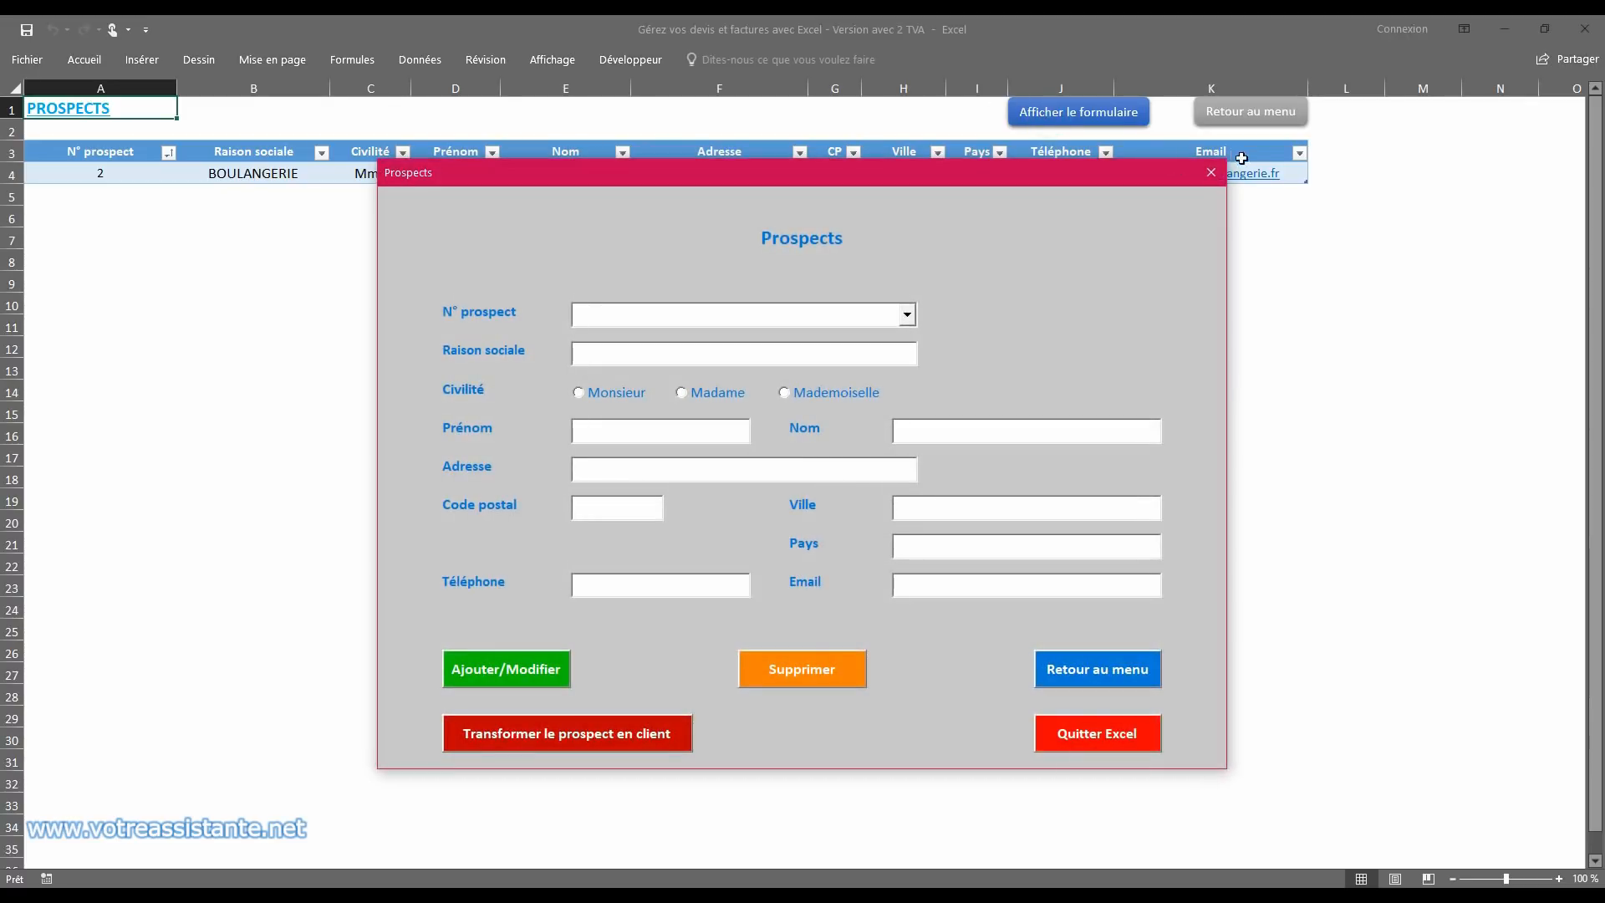
click(1210, 172)
click(1250, 112)
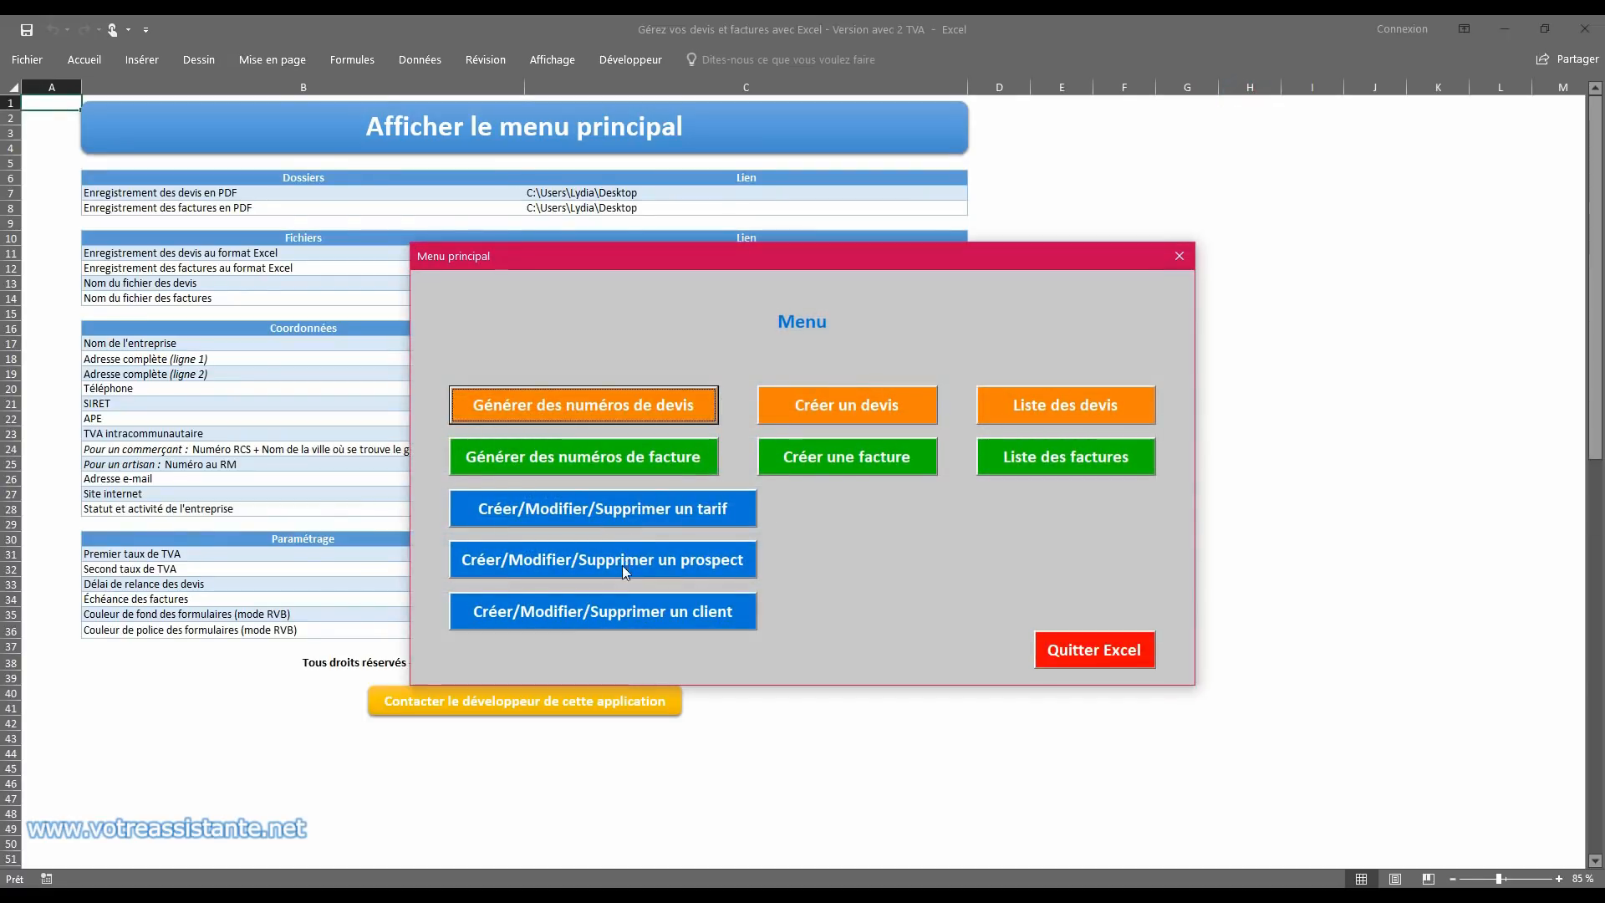
click(617, 611)
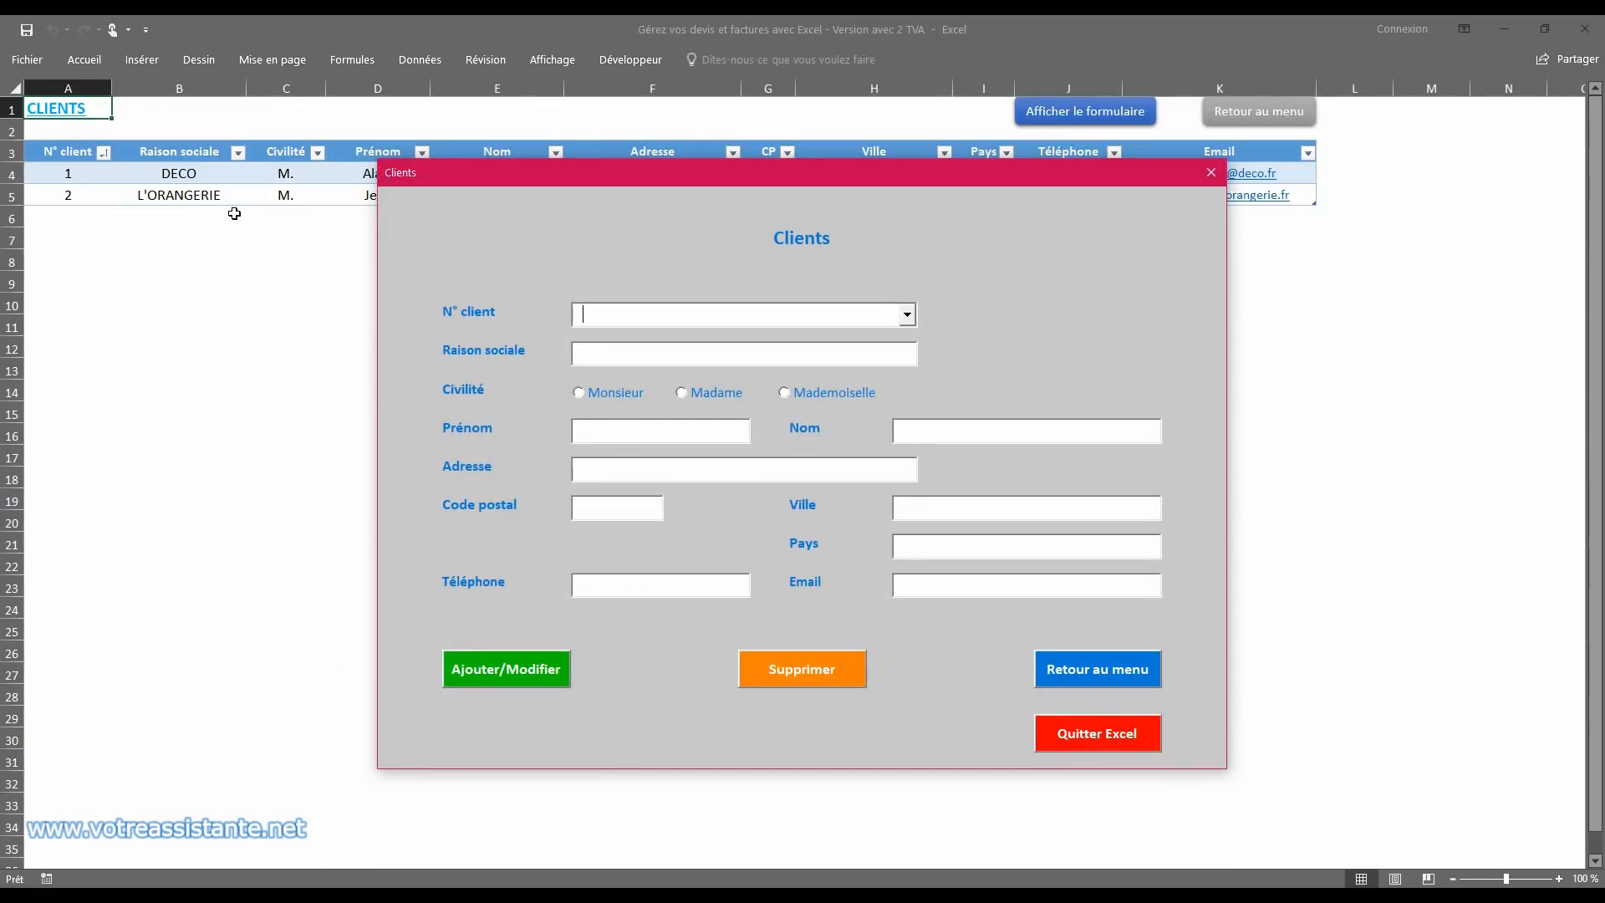
click(1210, 172)
click(1246, 113)
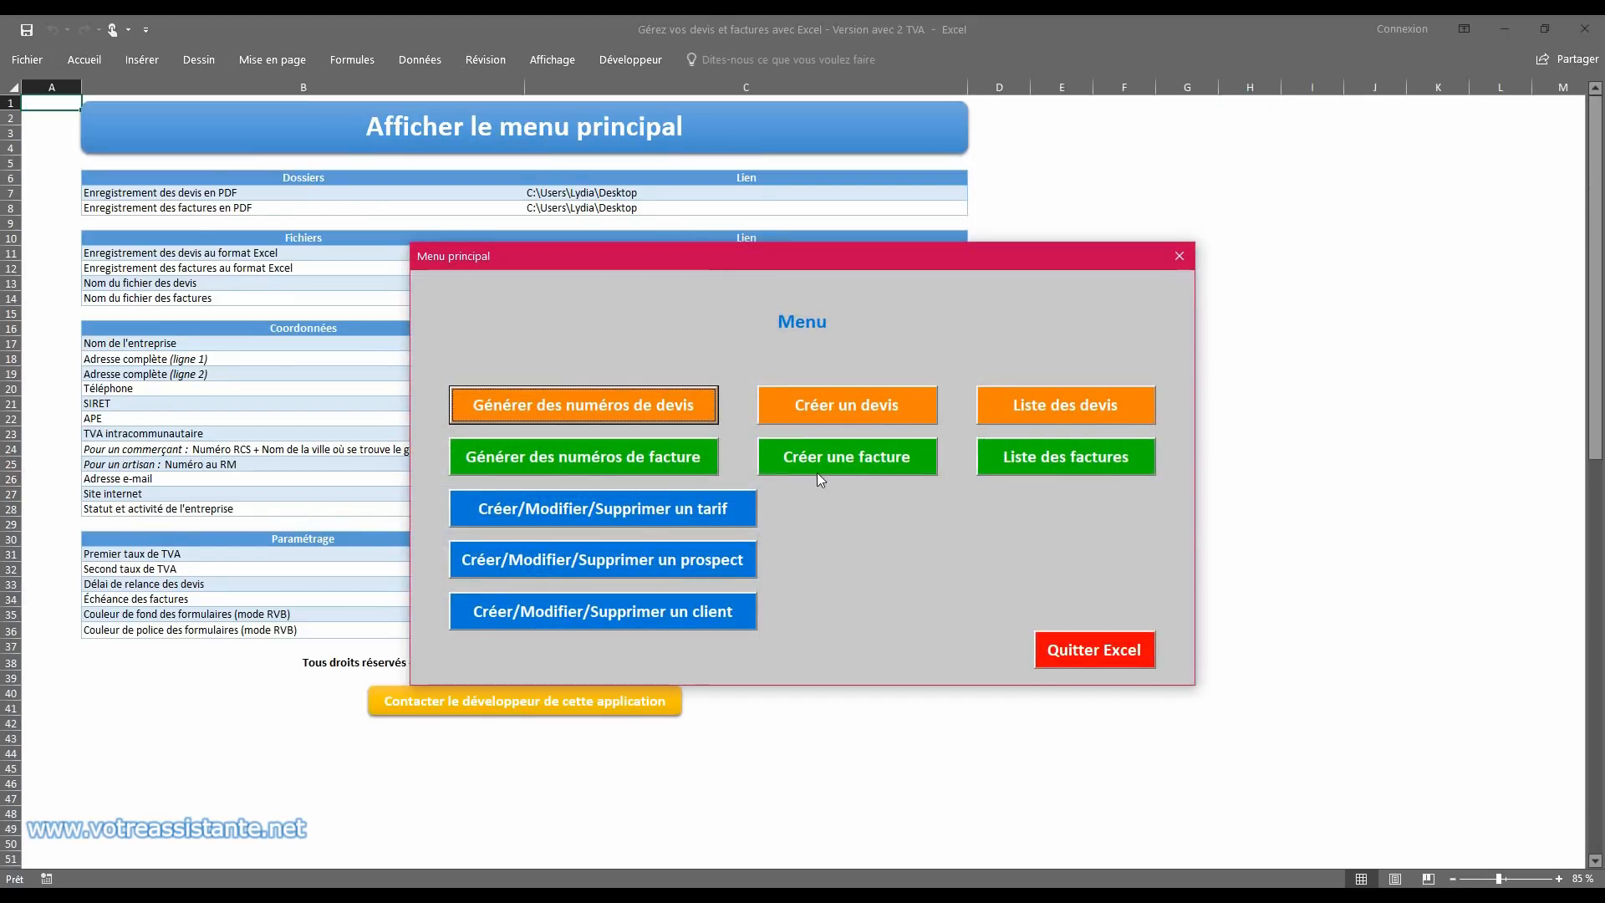
Step: Return to the deposit invoice through the list of invoices and review its client details, deposit line, totals and terms
click(1069, 455)
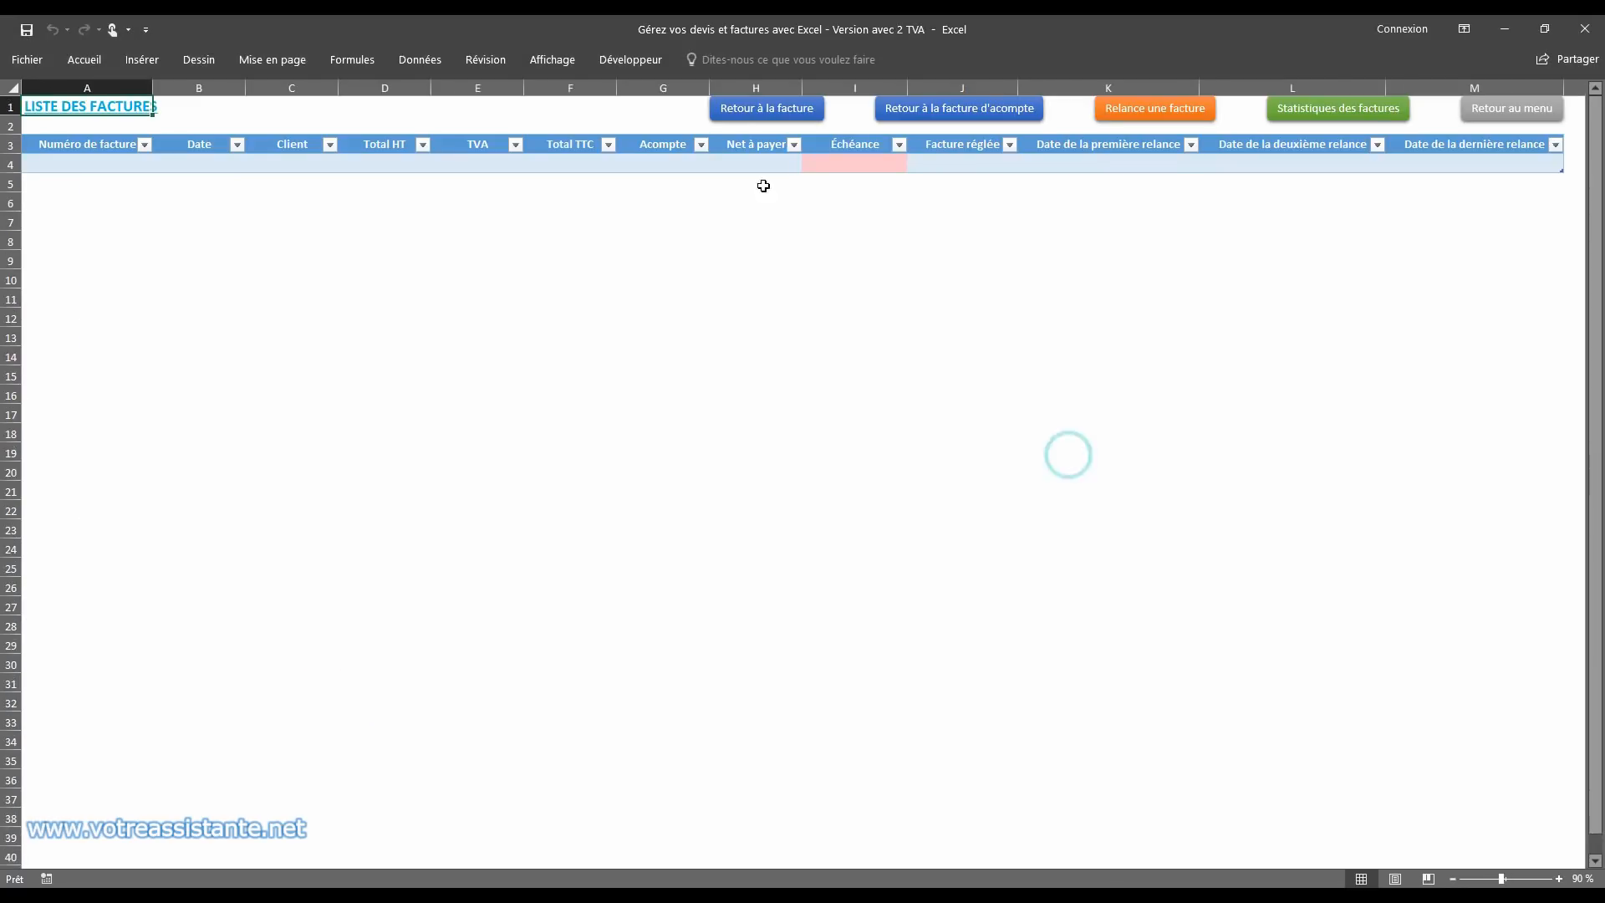
click(986, 114)
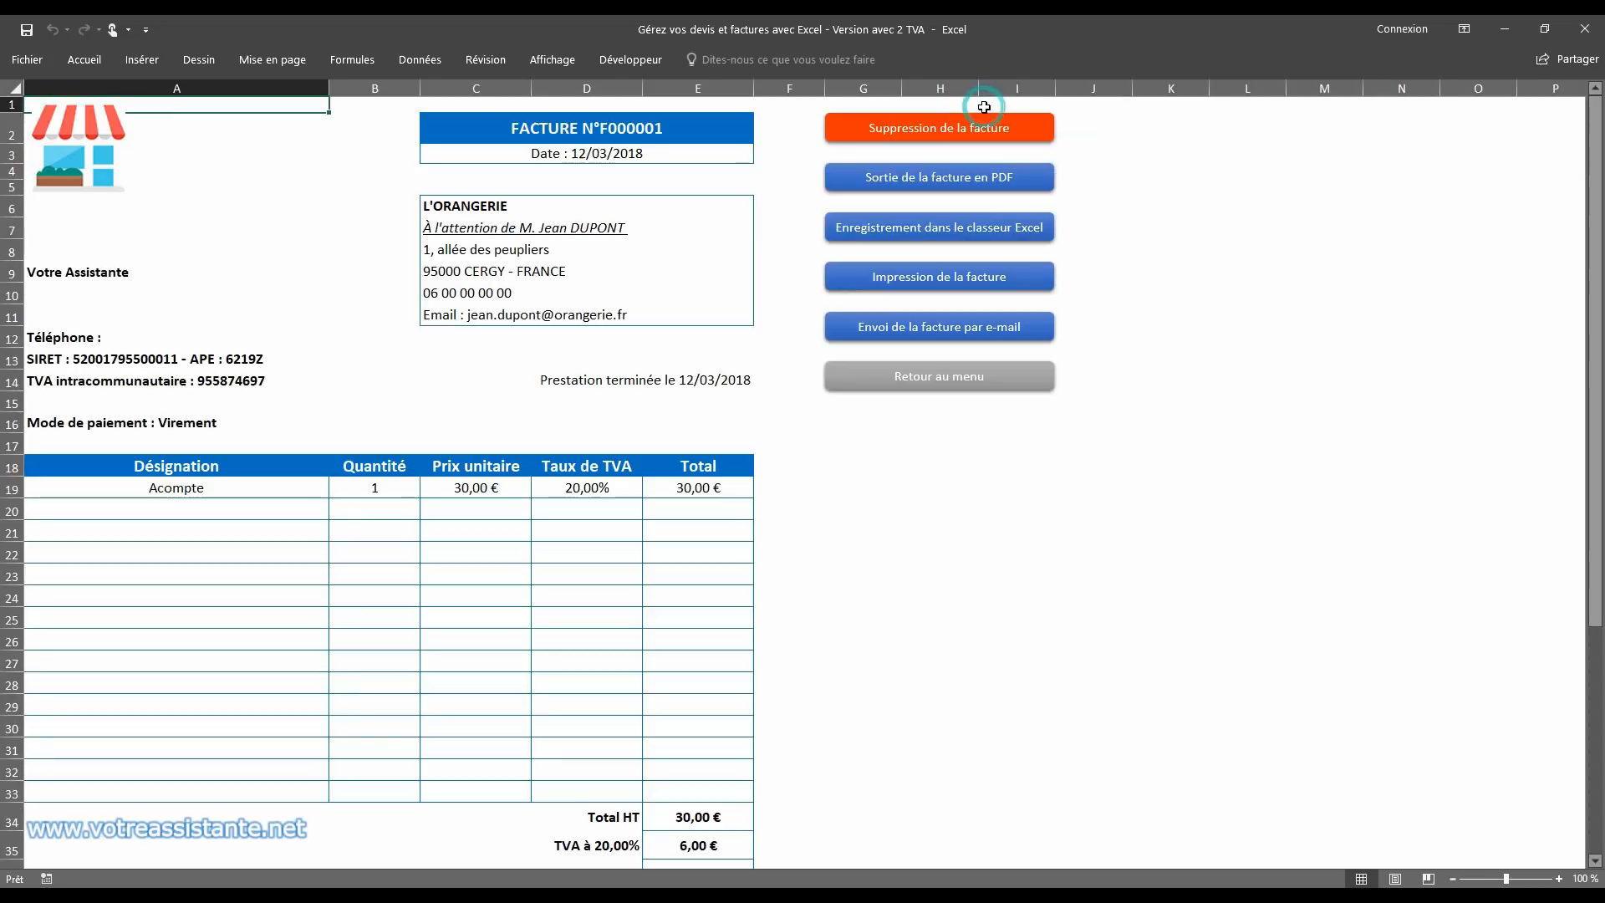
click(516, 479)
scroll(825, 469, down, 5)
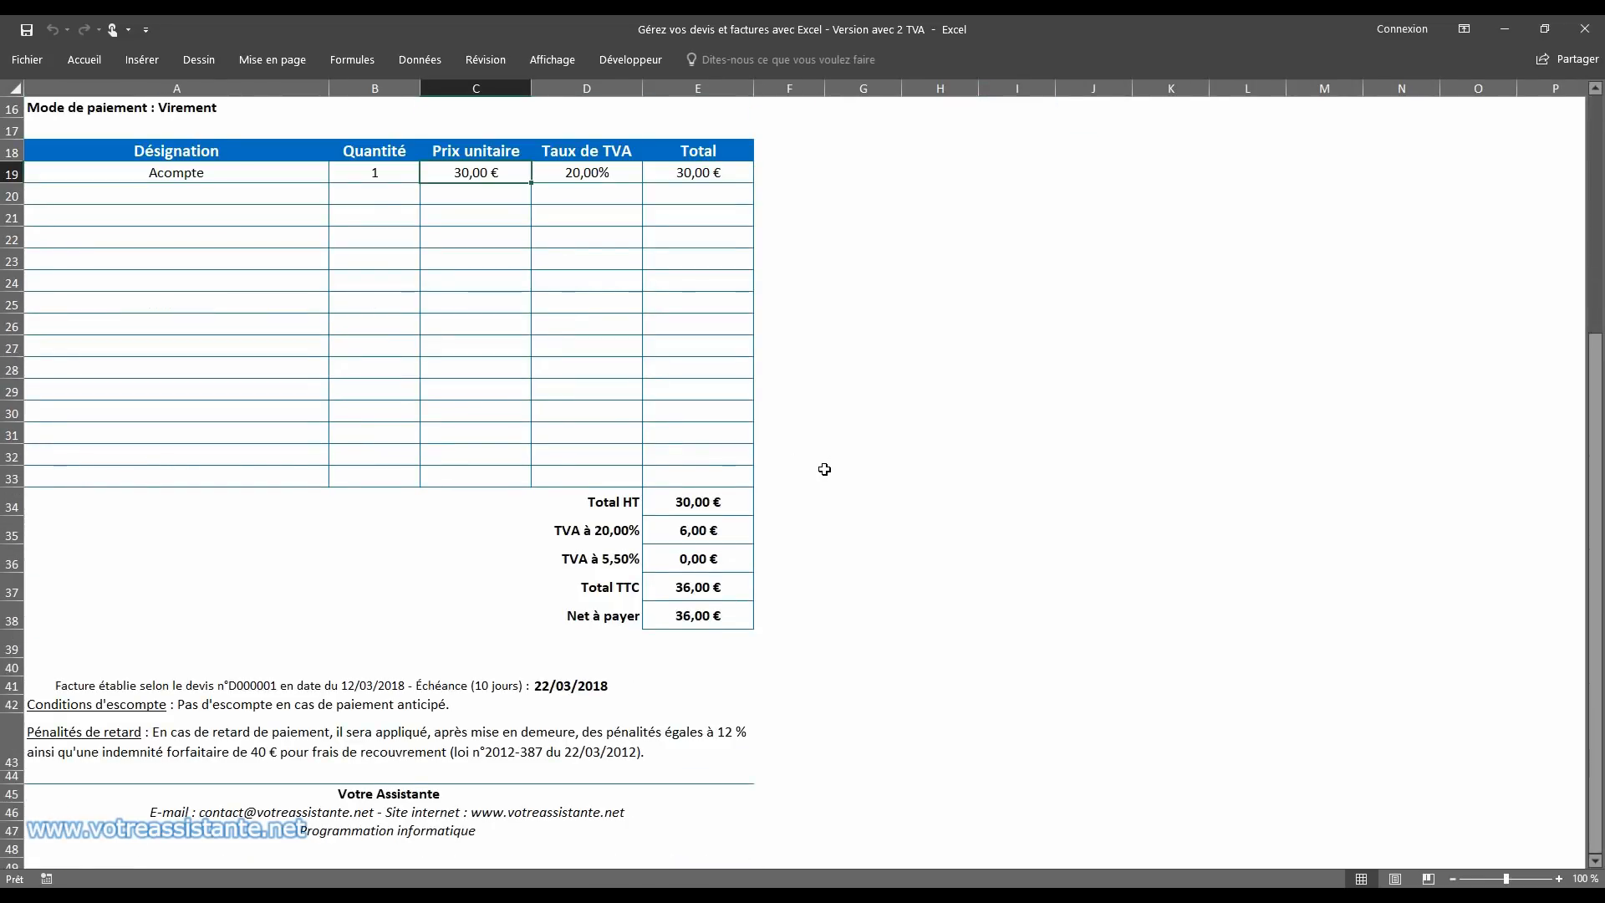
scroll(824, 469, up, 5)
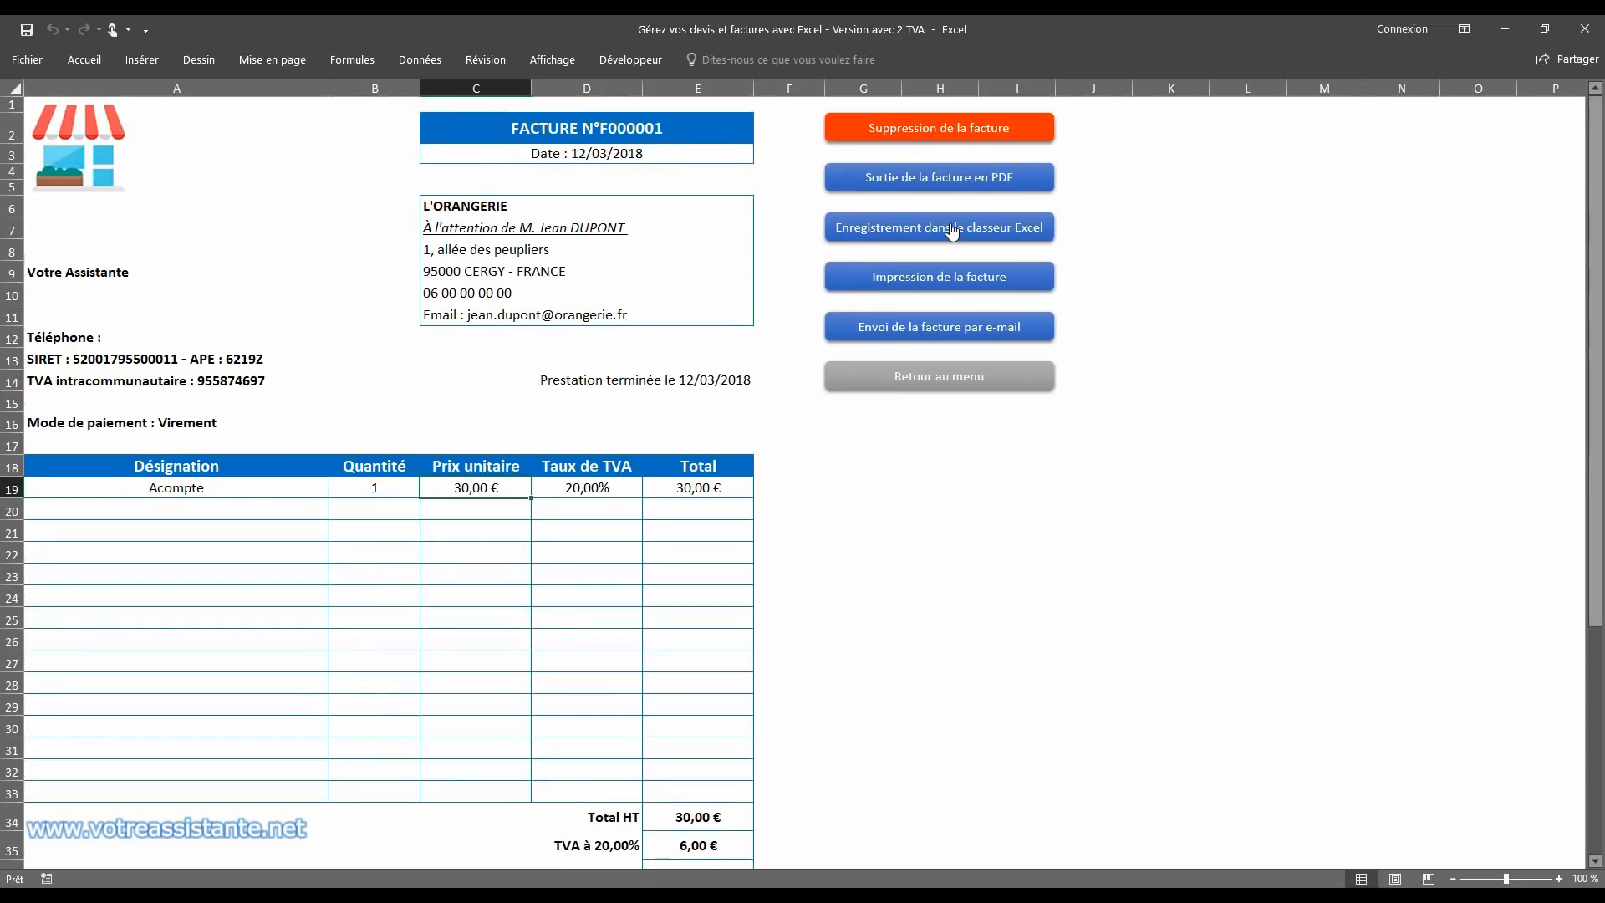
Step: Save the deposit invoice to the Excel invoices workbook and generate its e-mail message with the PDF attached
click(952, 231)
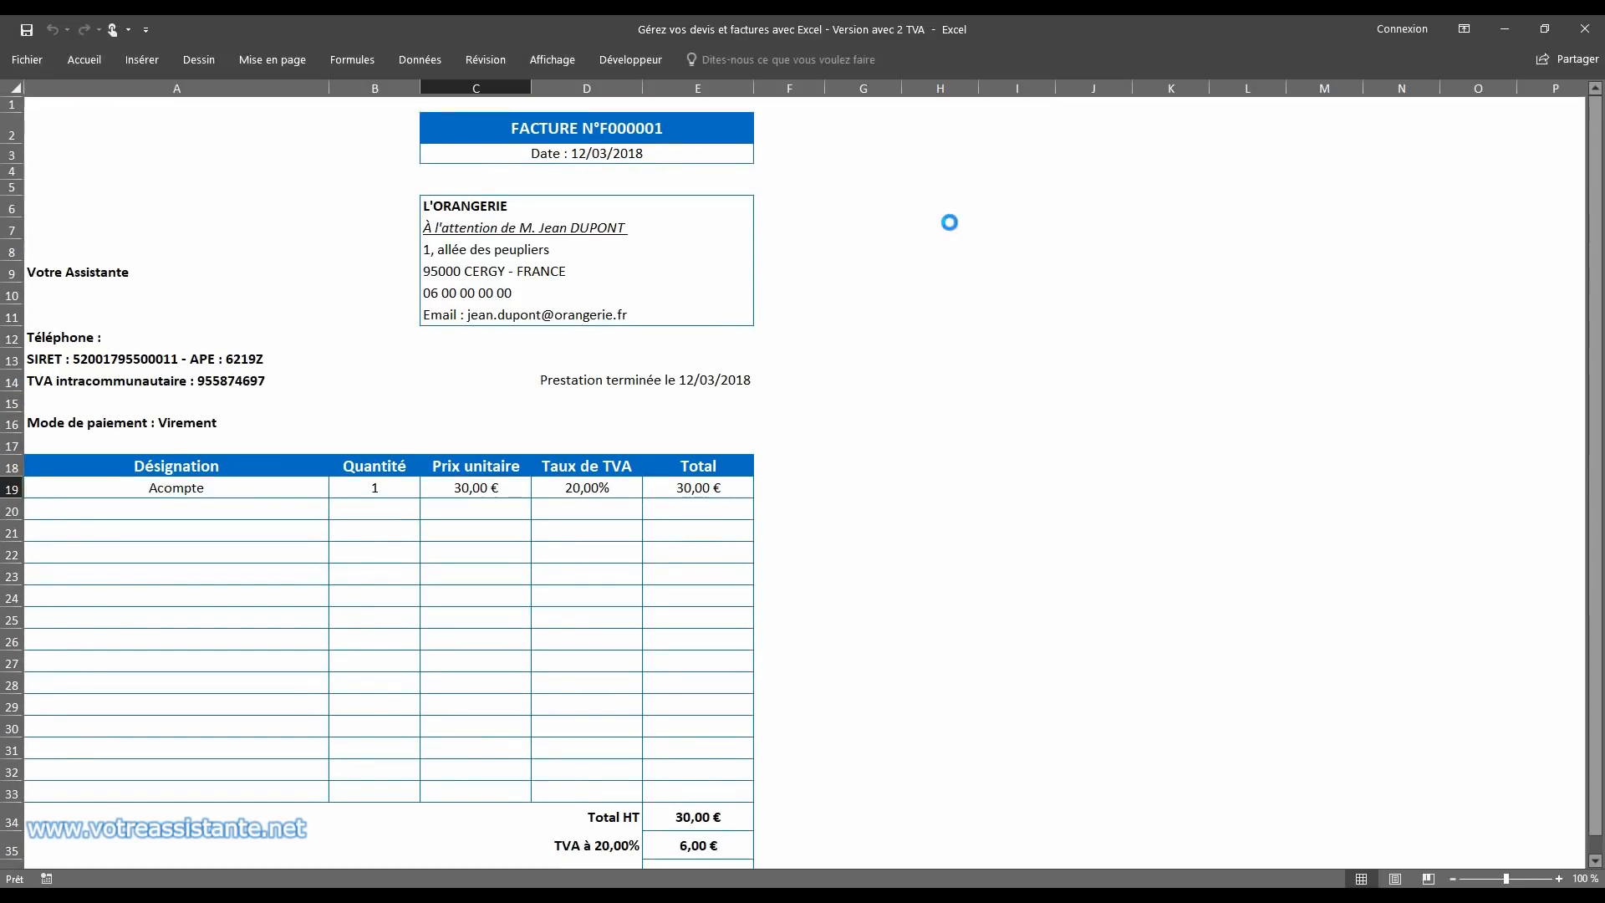
click(884, 531)
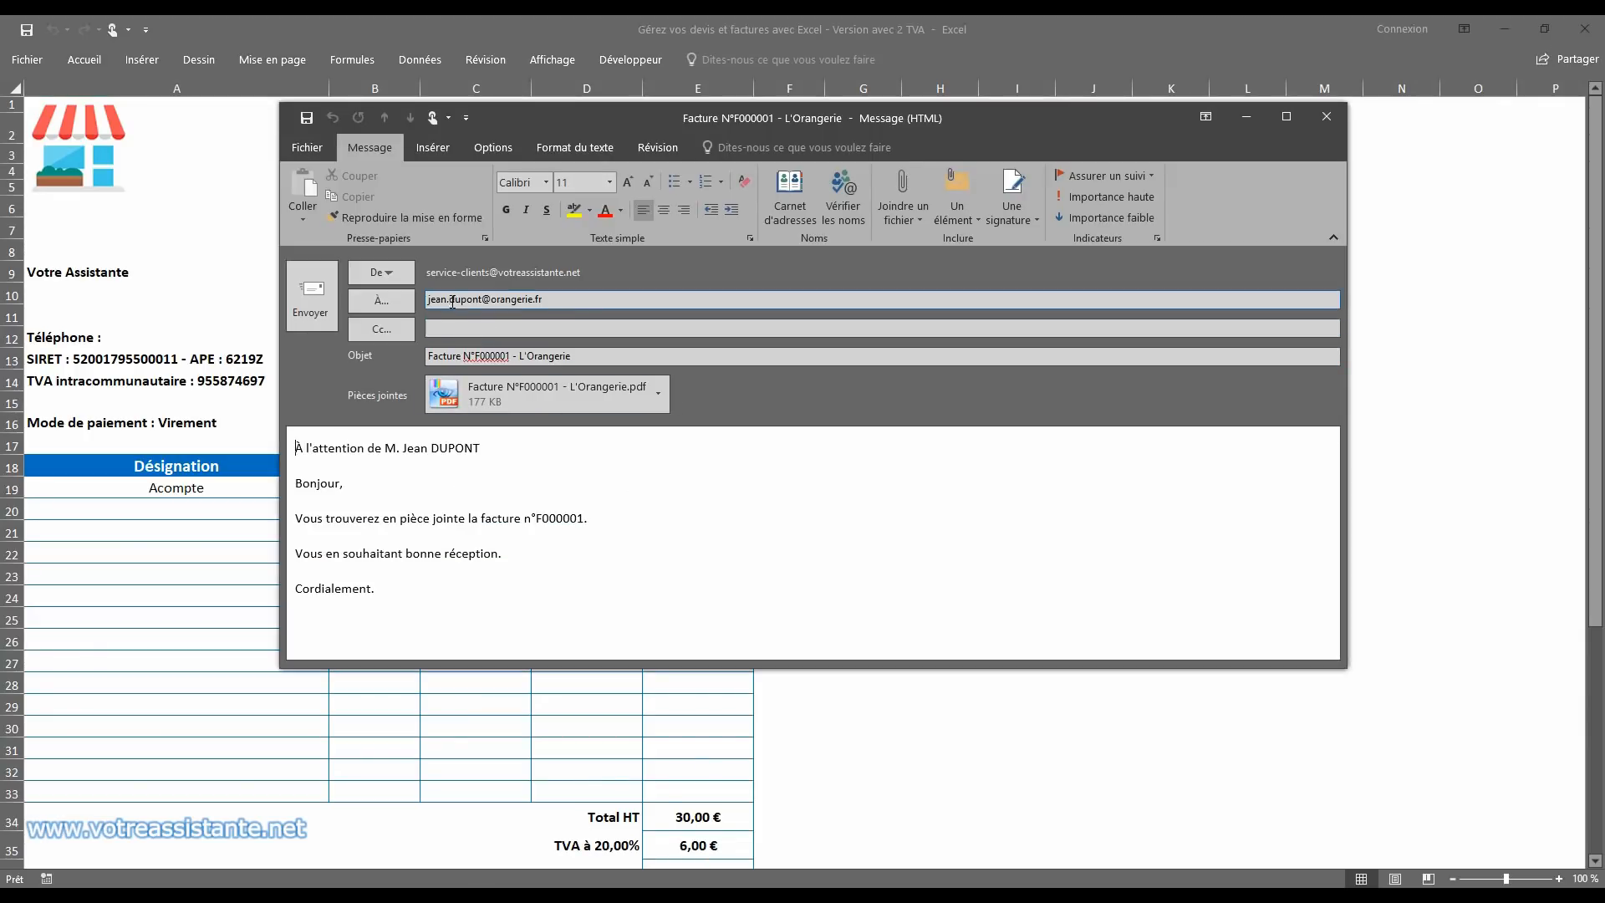
Step: Review the invoice e-mail's recipient, subject and message text, and close it without saving changes
drag(451, 302, 515, 301)
drag(444, 356, 552, 355)
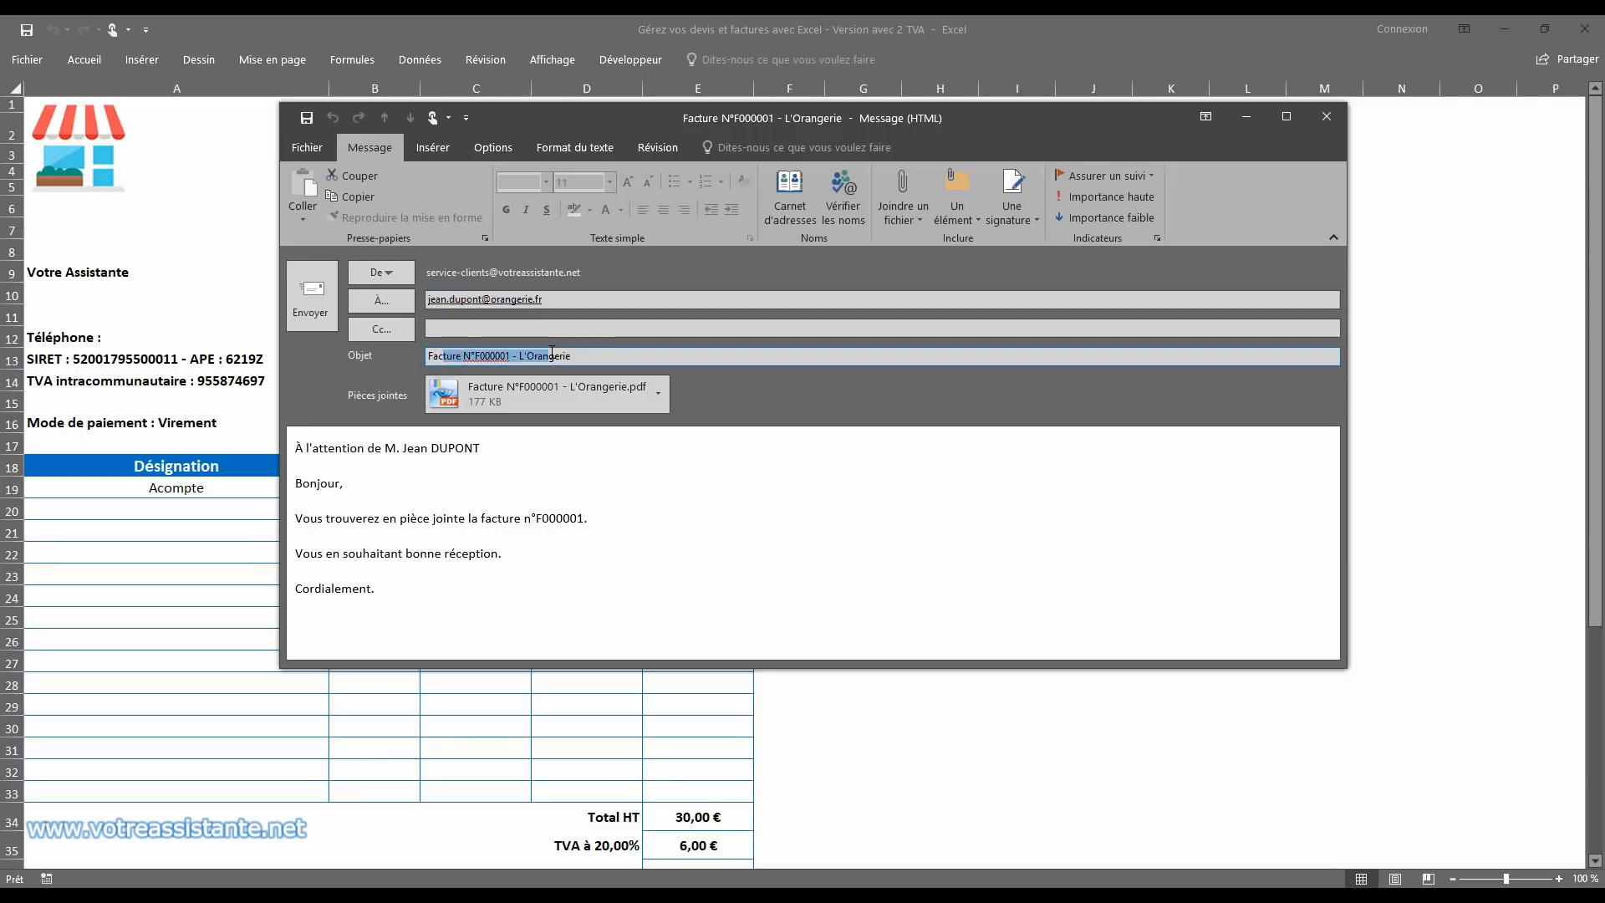
drag(393, 458, 412, 591)
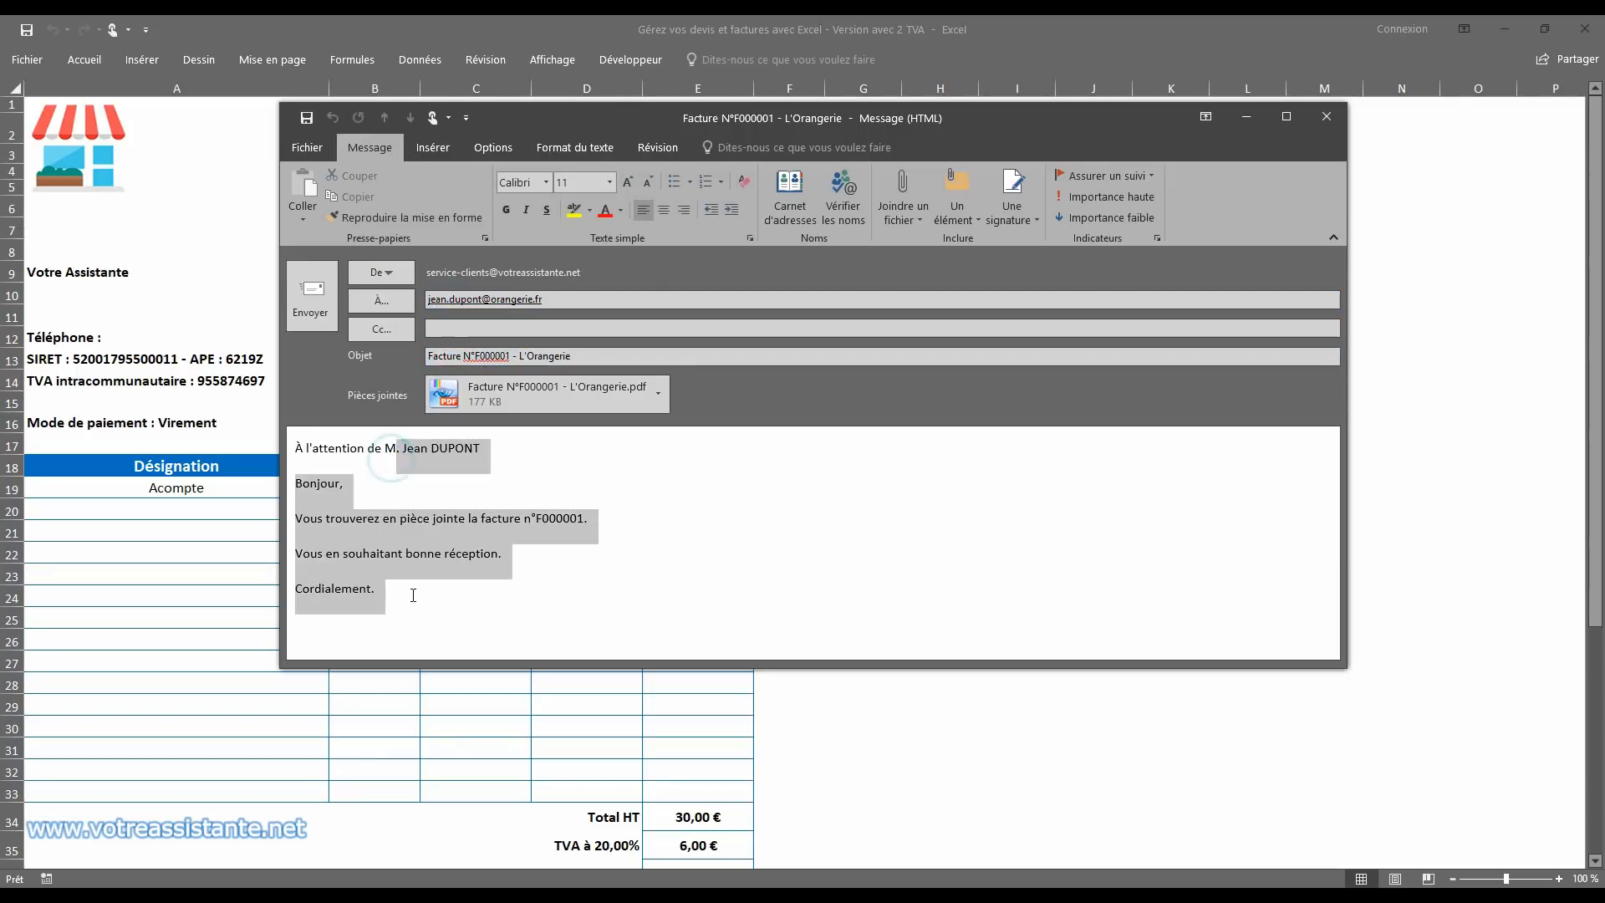
click(1324, 116)
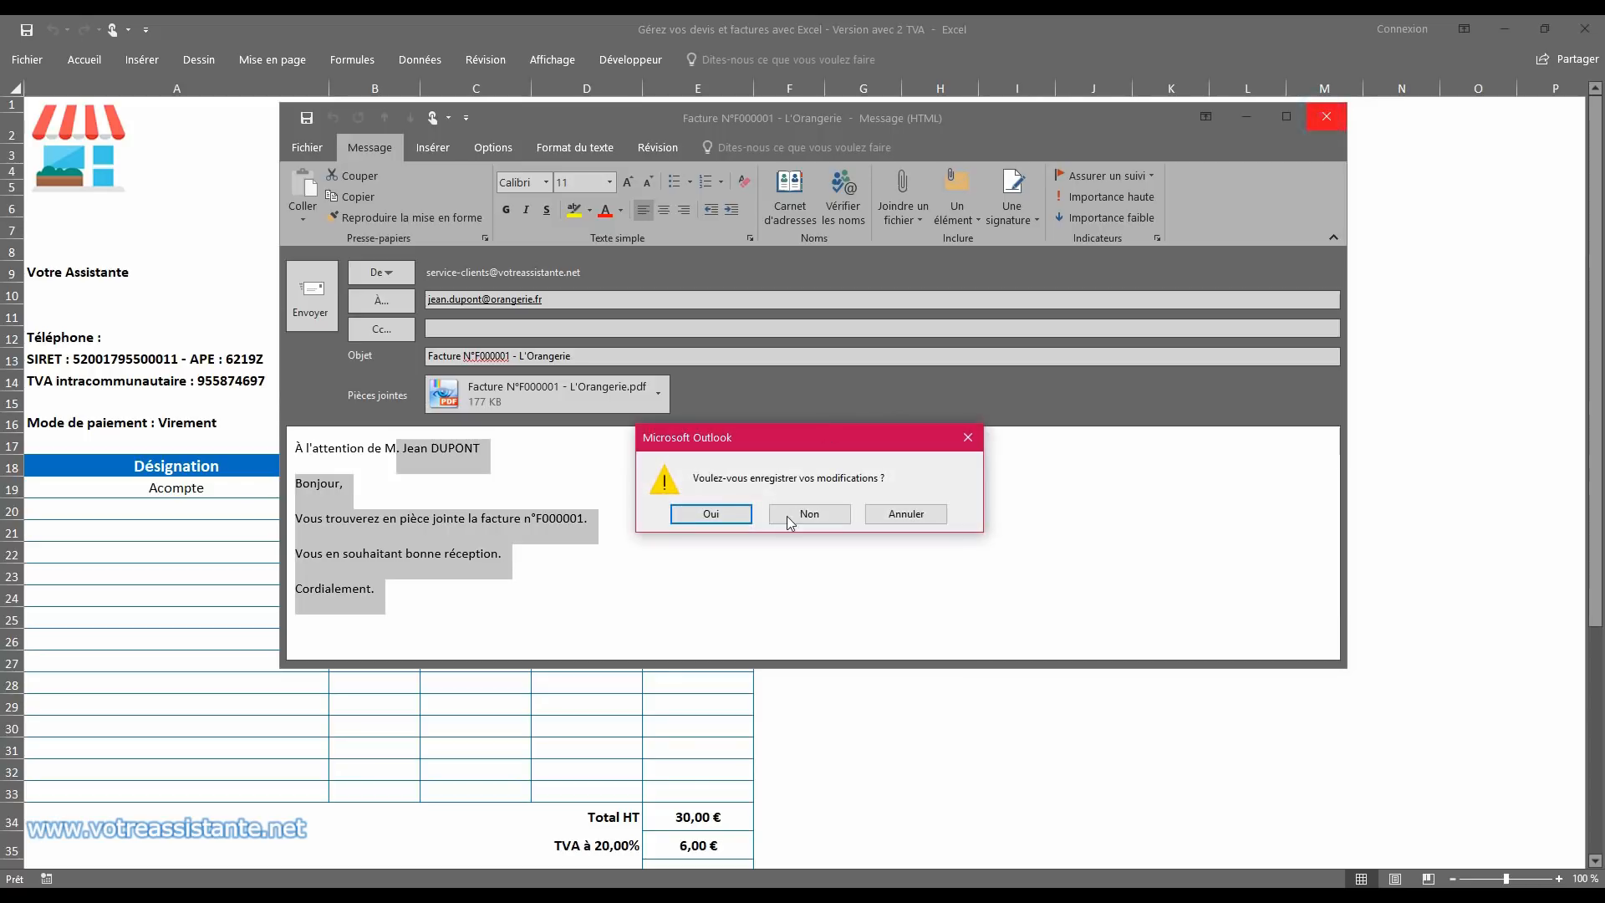
click(801, 512)
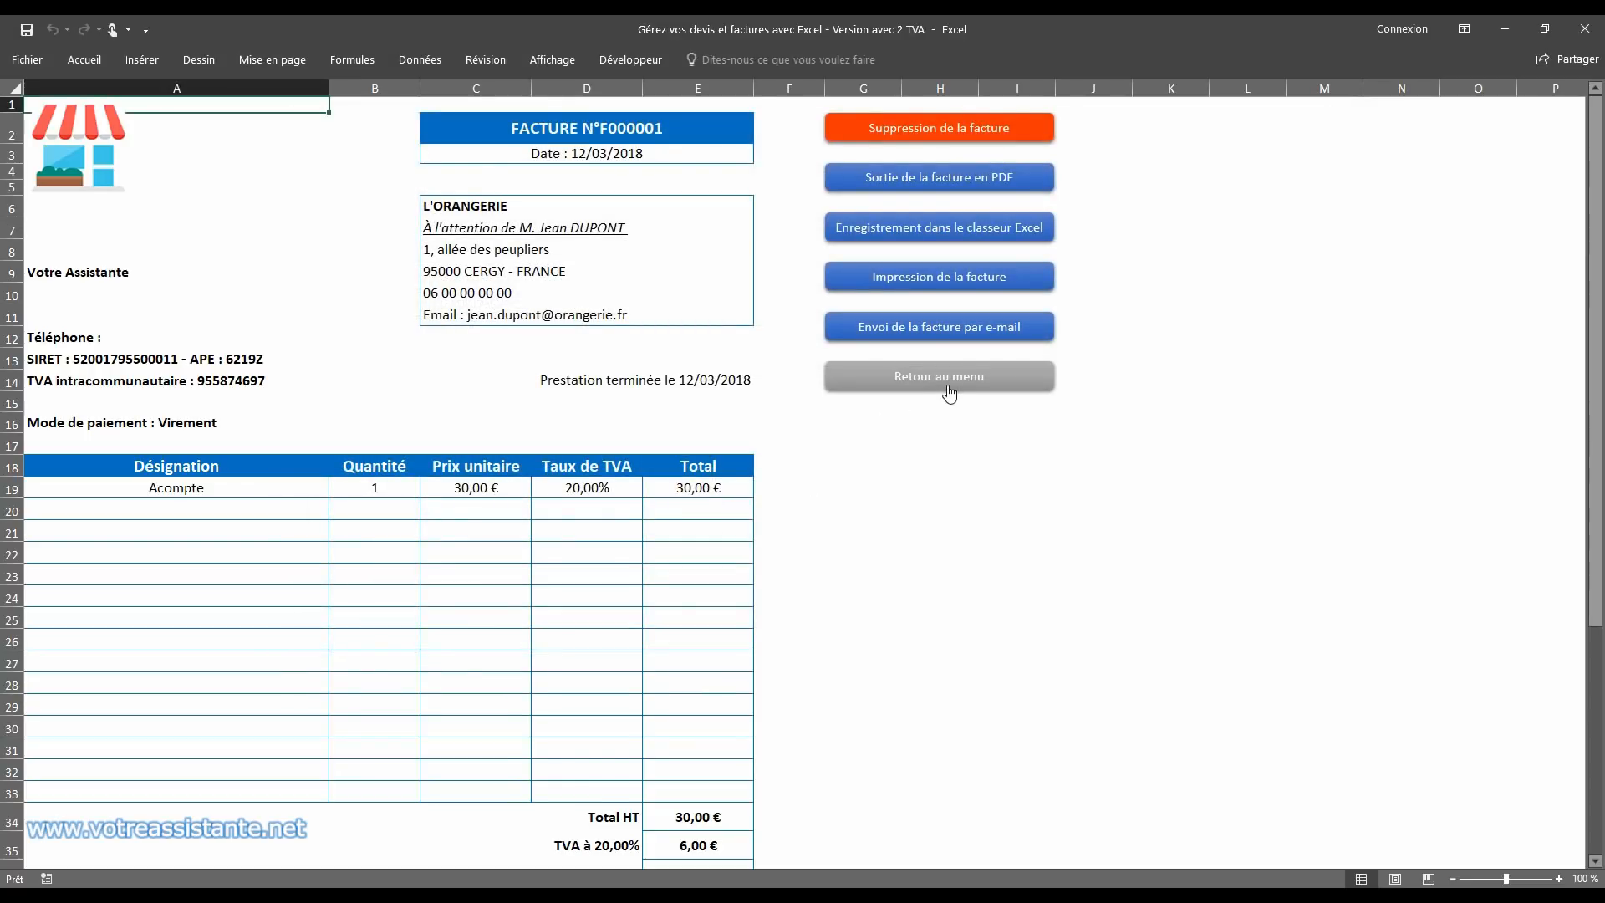
Step: Switch to the Facture workbook, delete its empty Feuil1 sheet, and close the workbook with its changes saved
click(1504, 29)
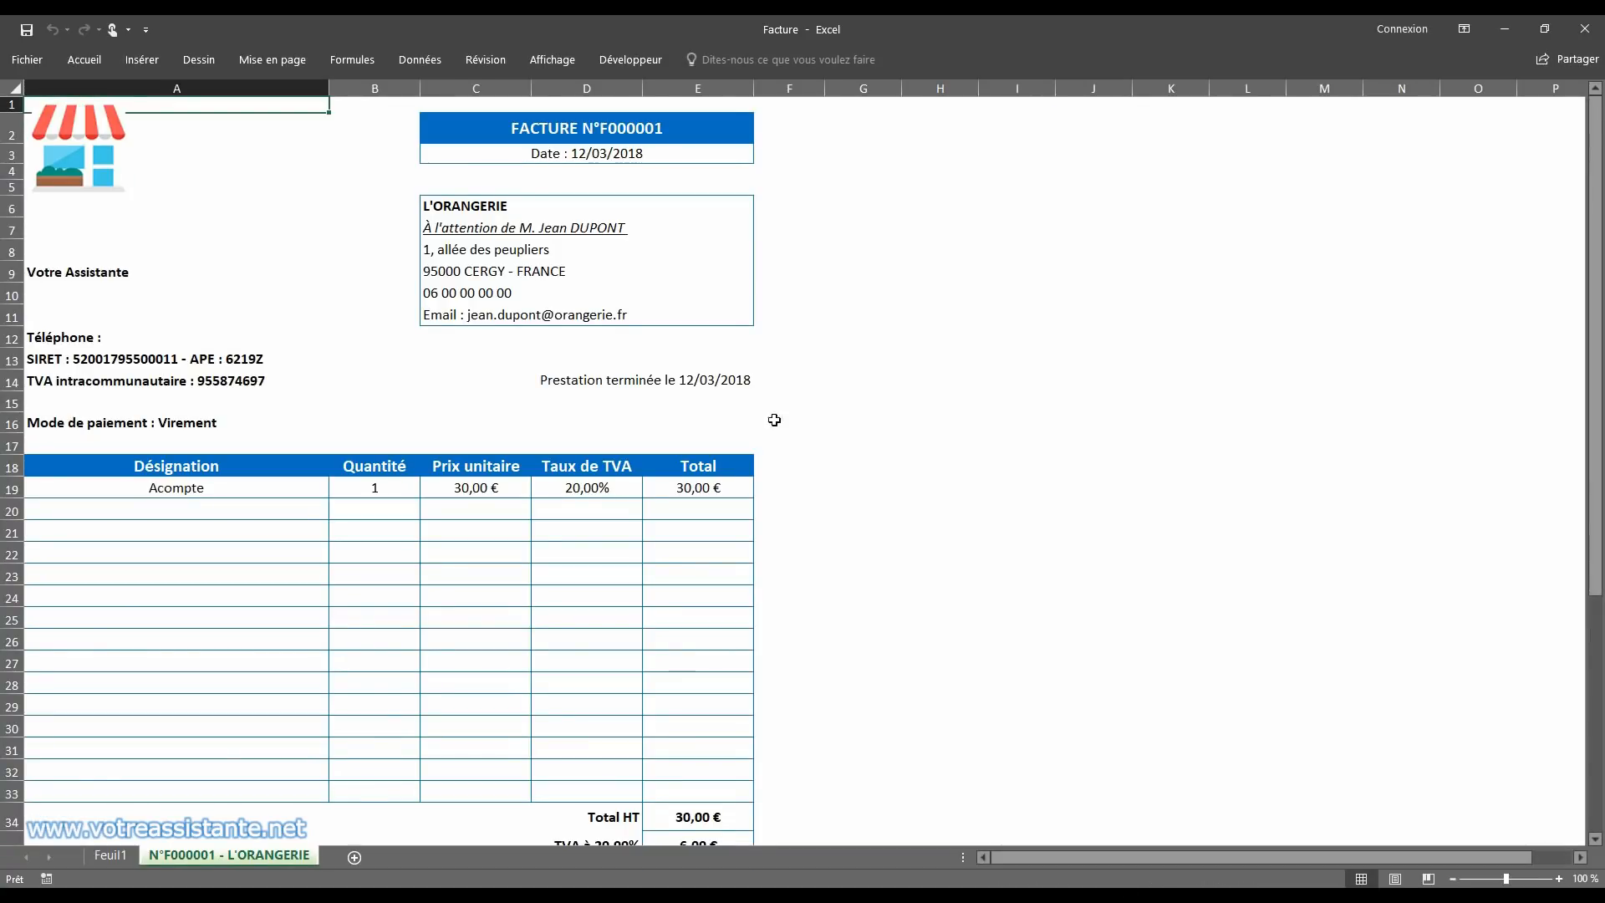
click(109, 856)
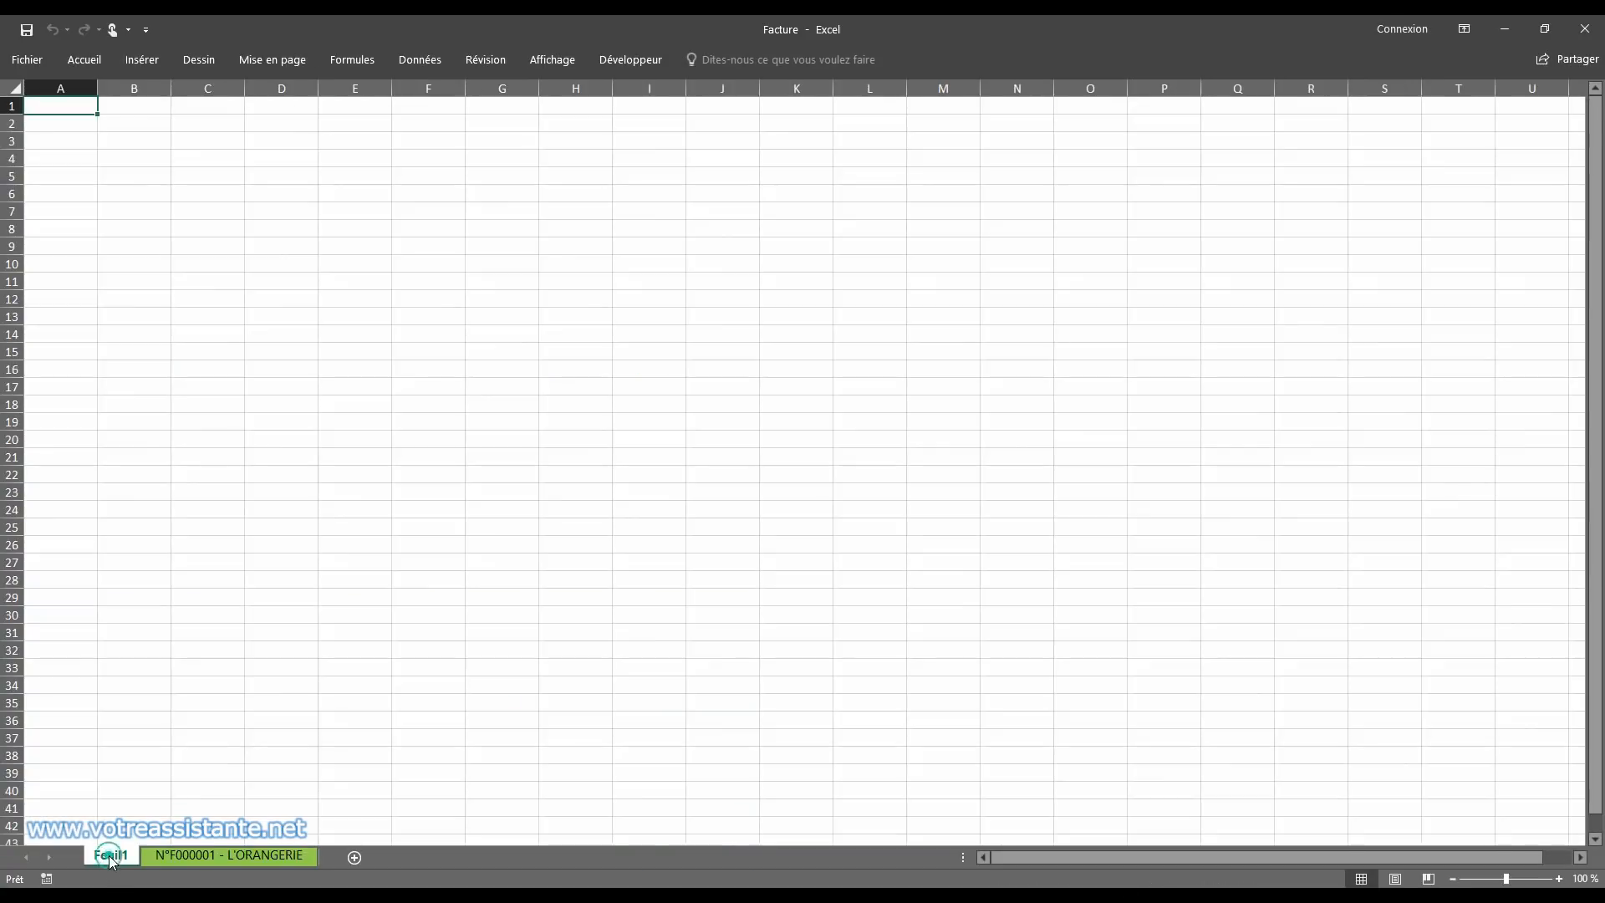
right_click(108, 856)
click(172, 661)
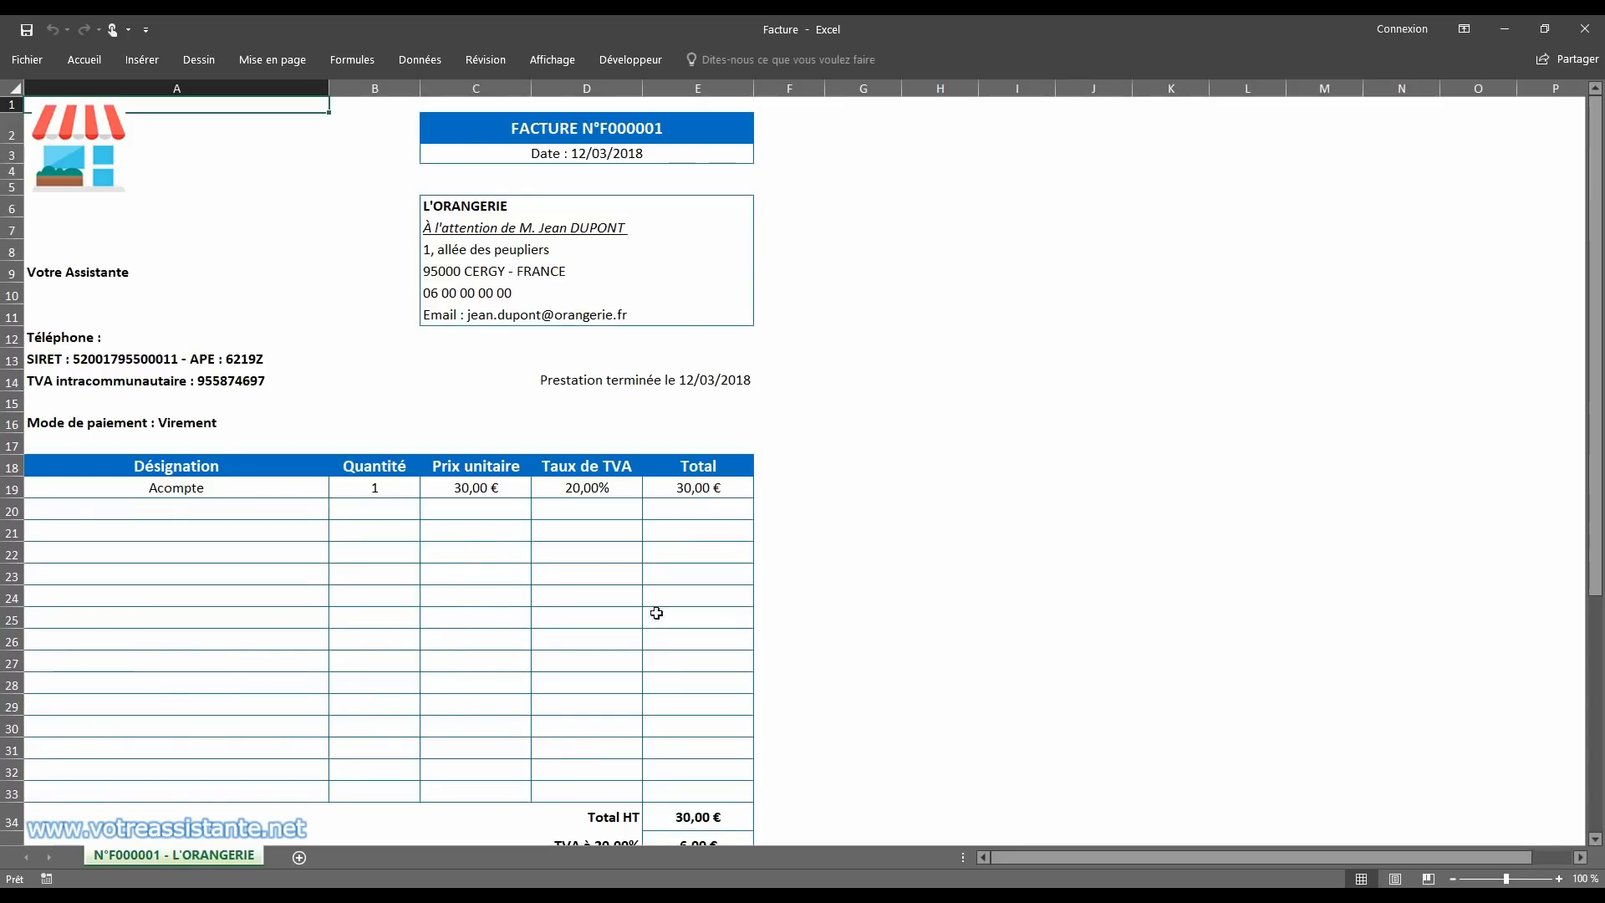
click(1584, 29)
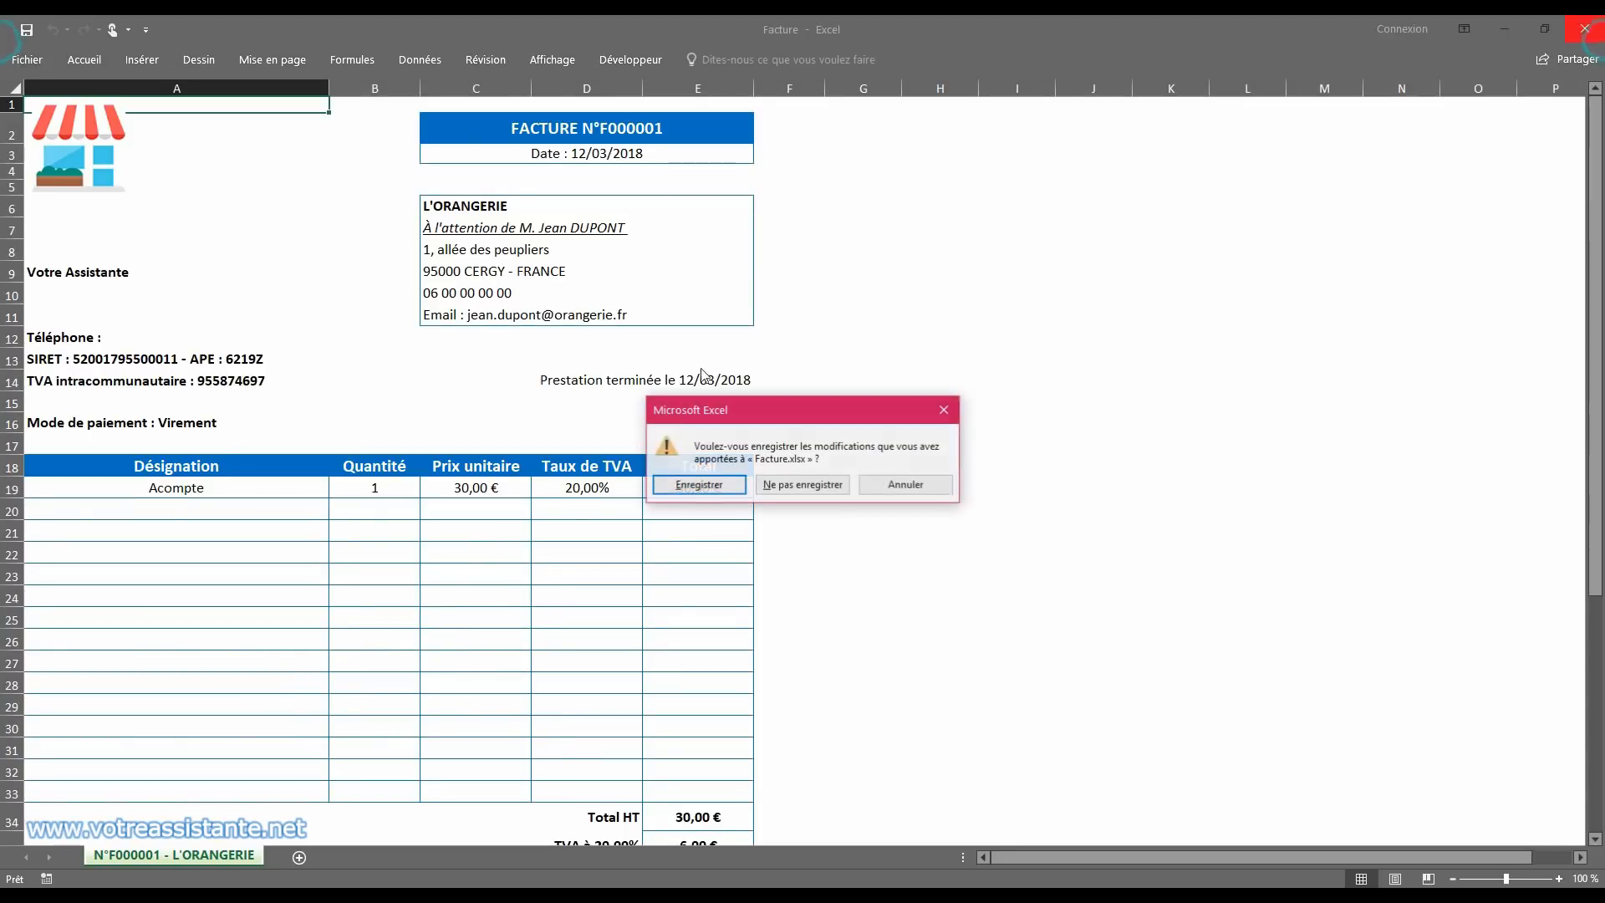
click(683, 481)
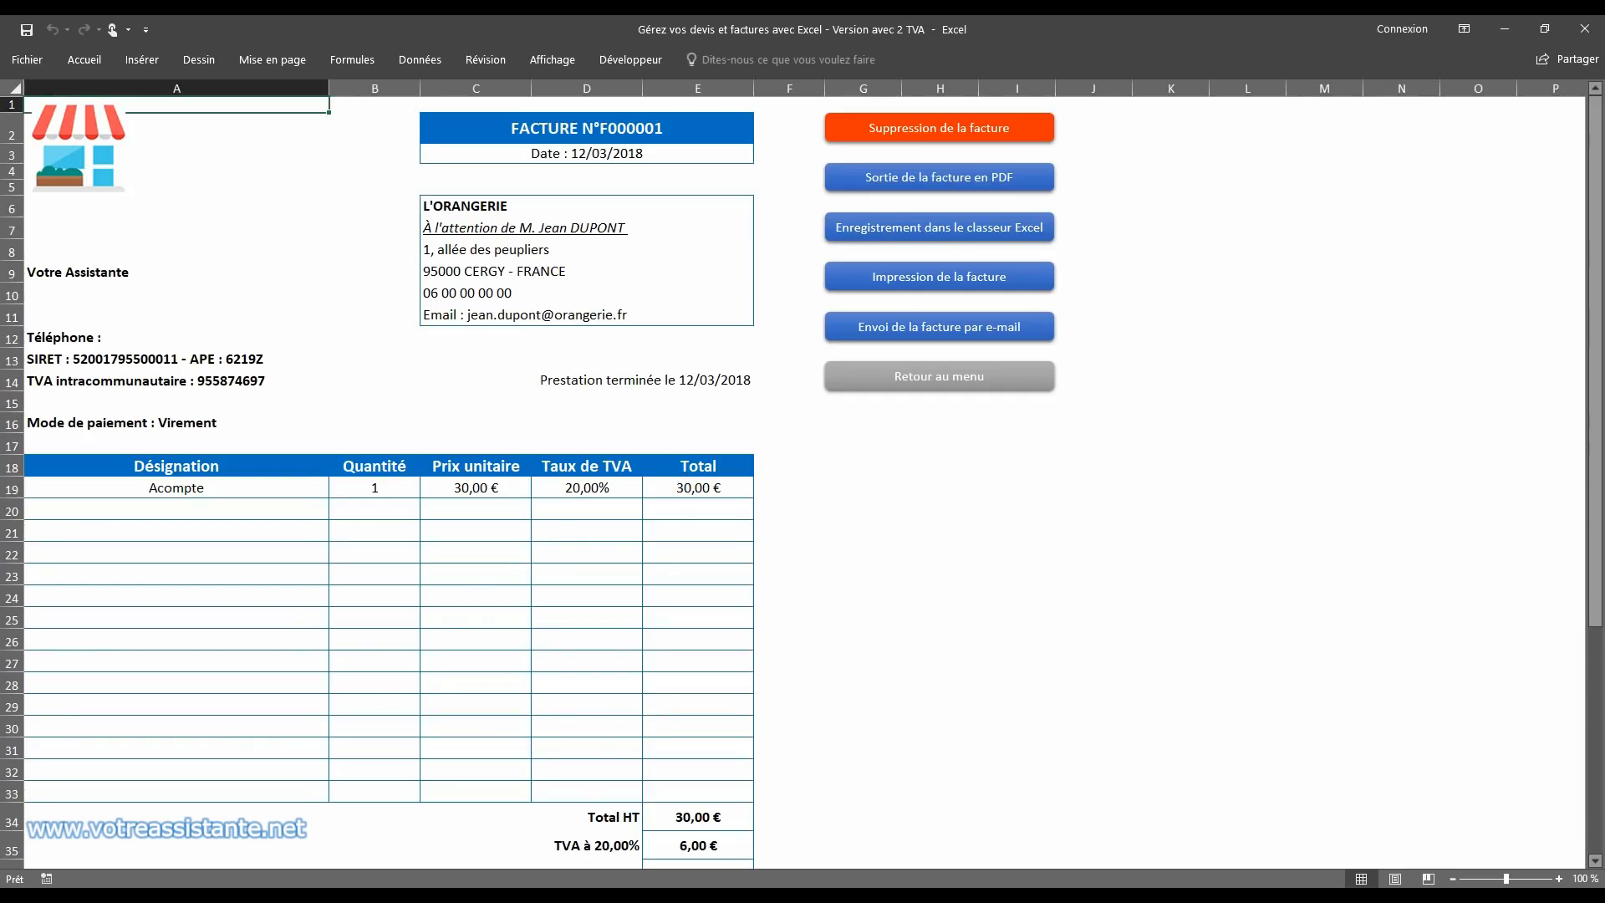
Step: In the list of invoices, extend the table to include the F000001 row and delete the empty row above it
click(895, 380)
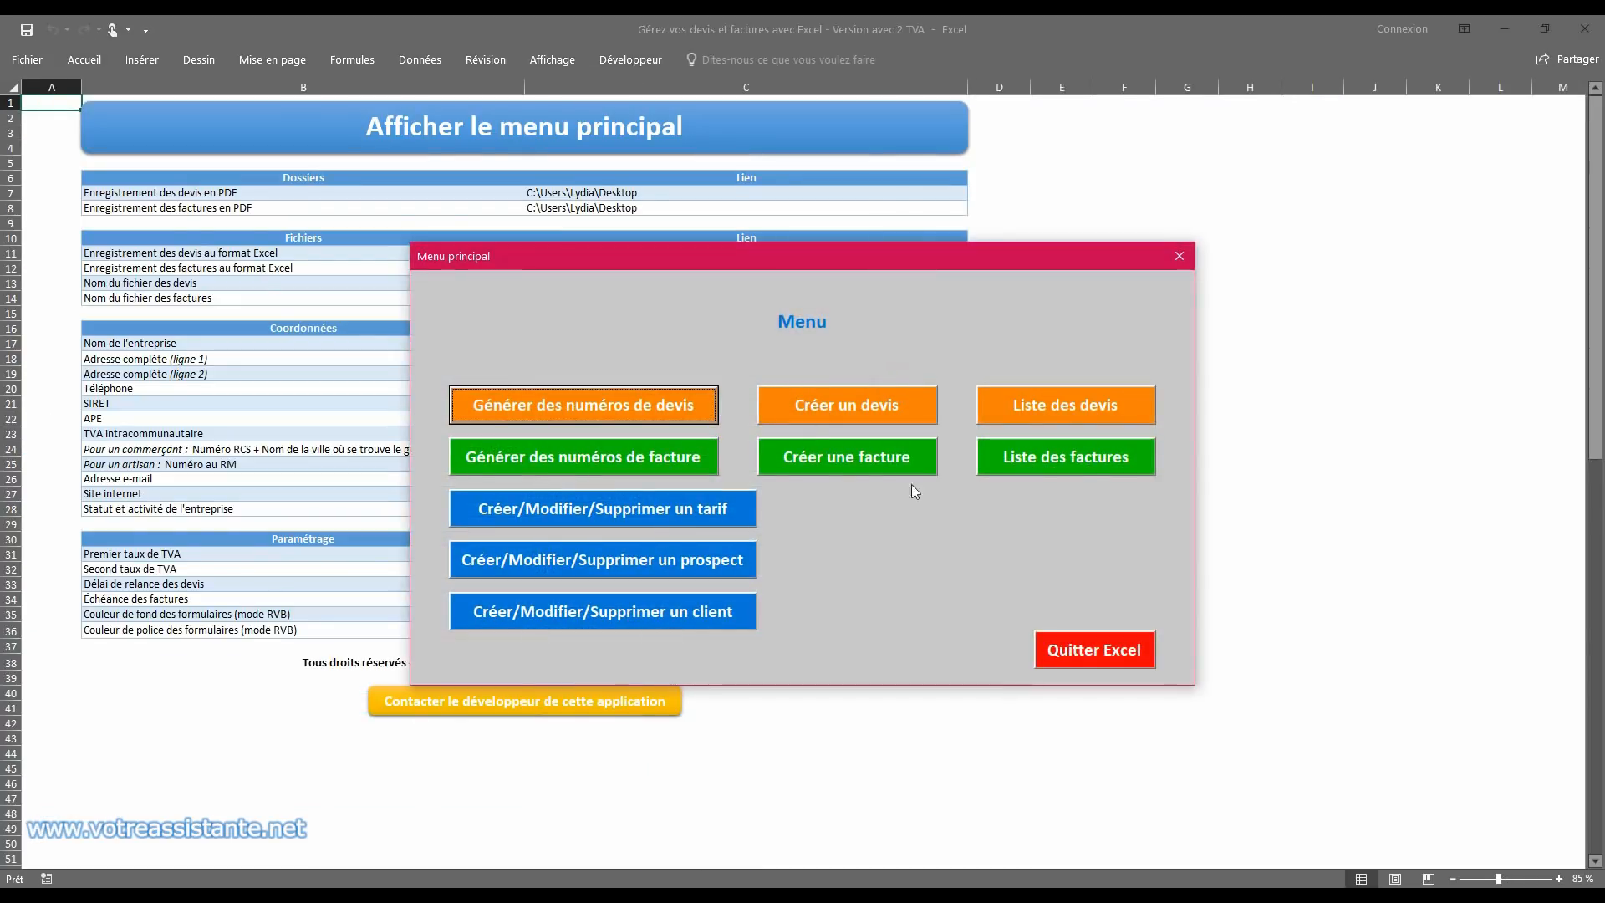
click(1087, 456)
click(84, 166)
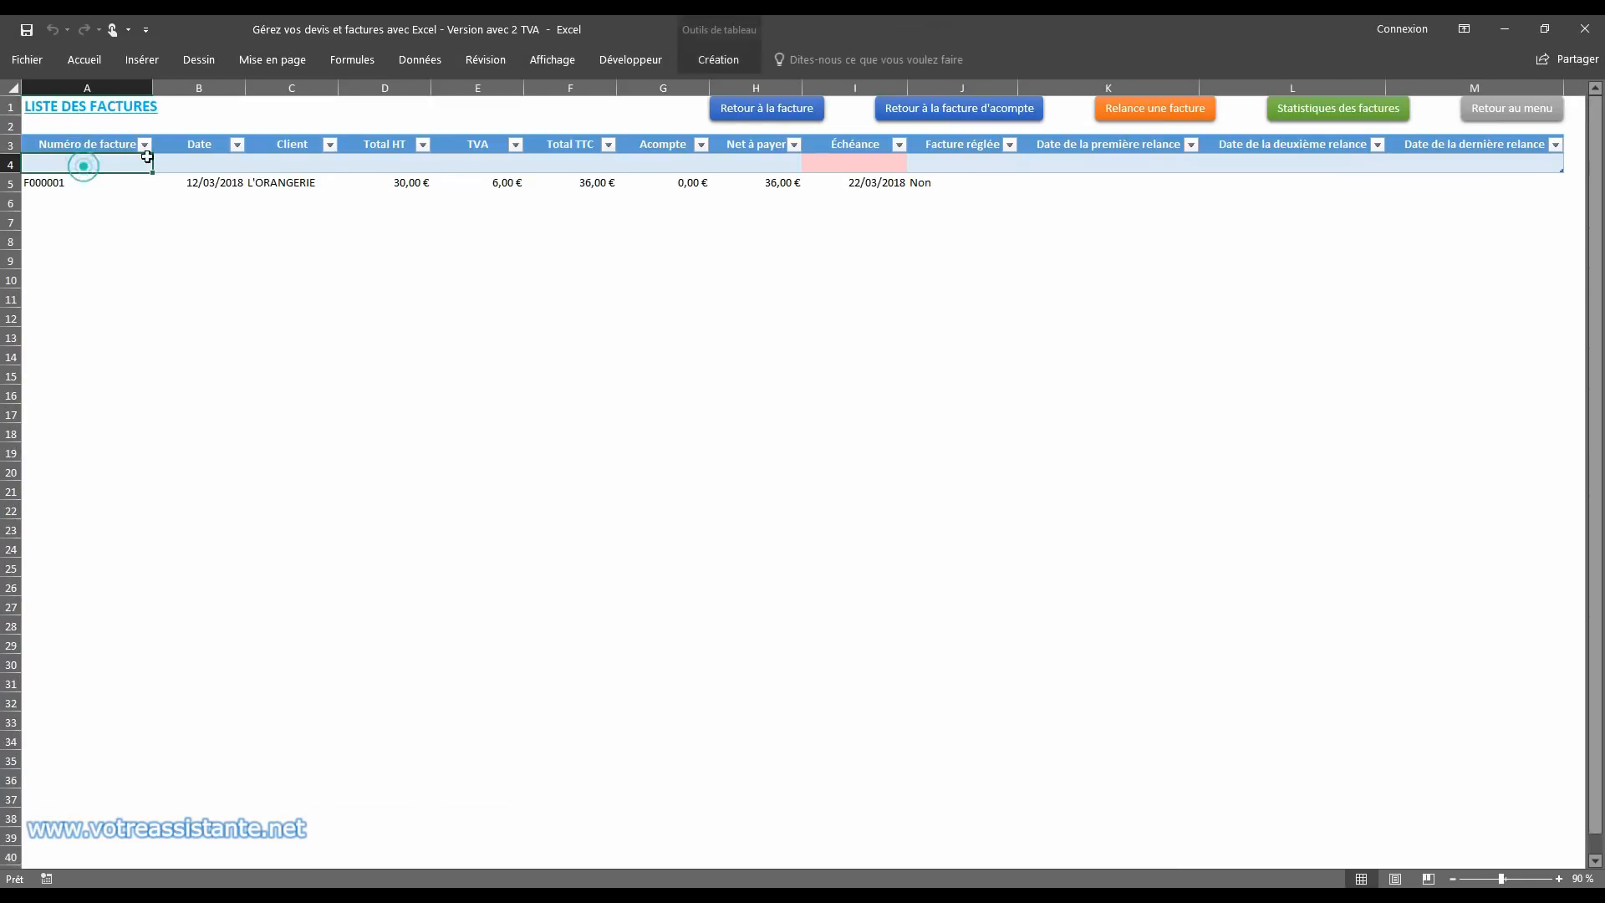
drag(1561, 168, 1562, 191)
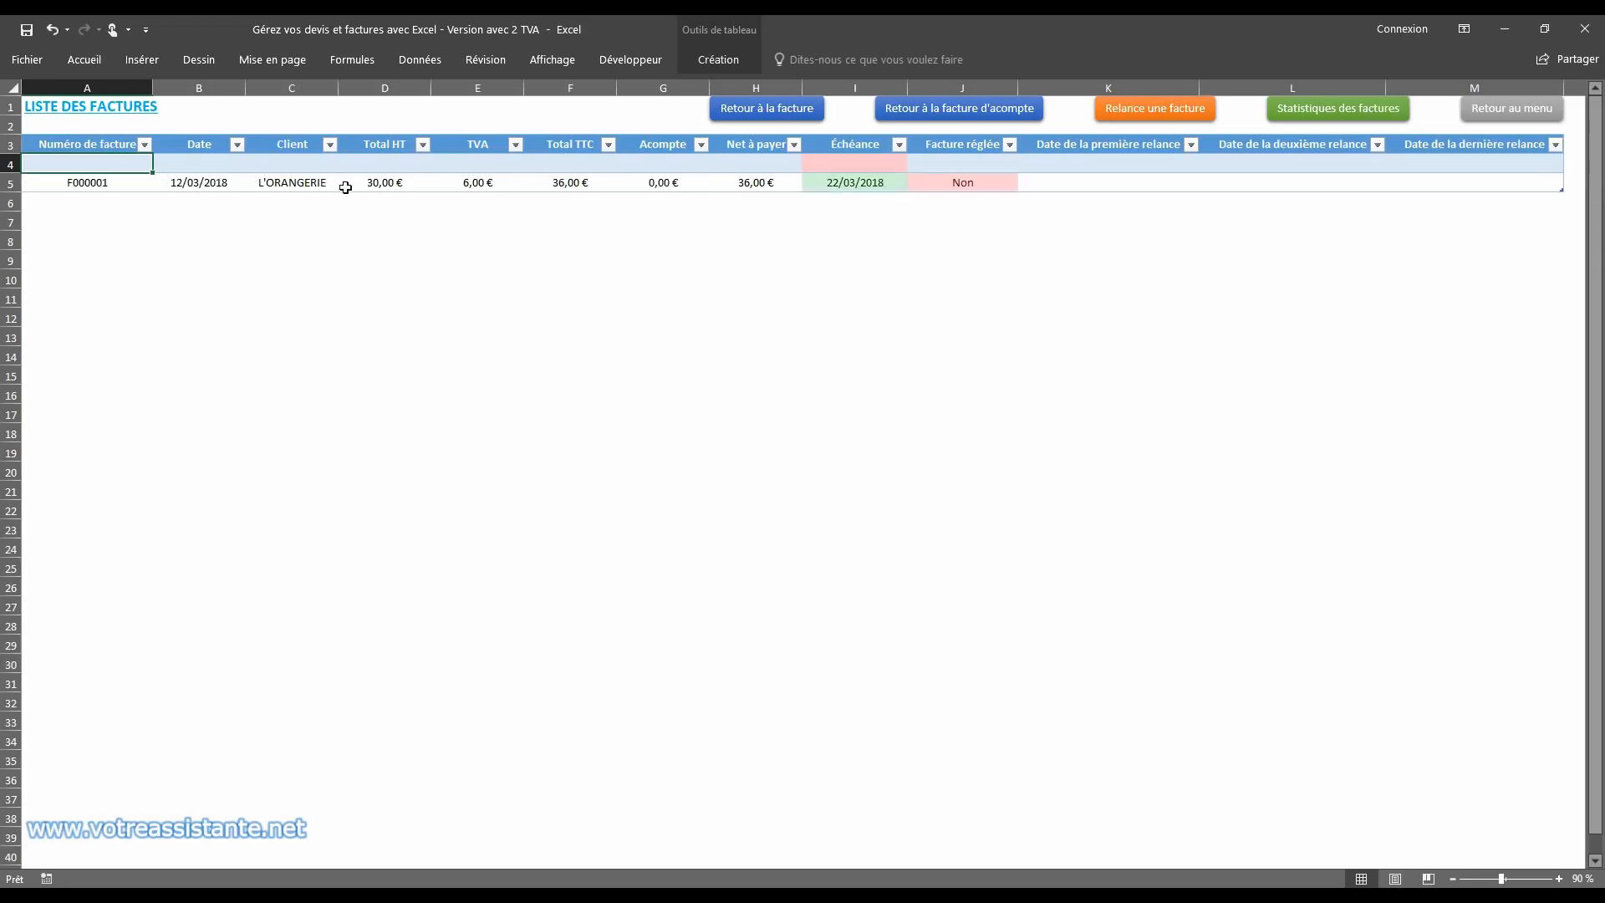
click(19, 165)
right_click(18, 165)
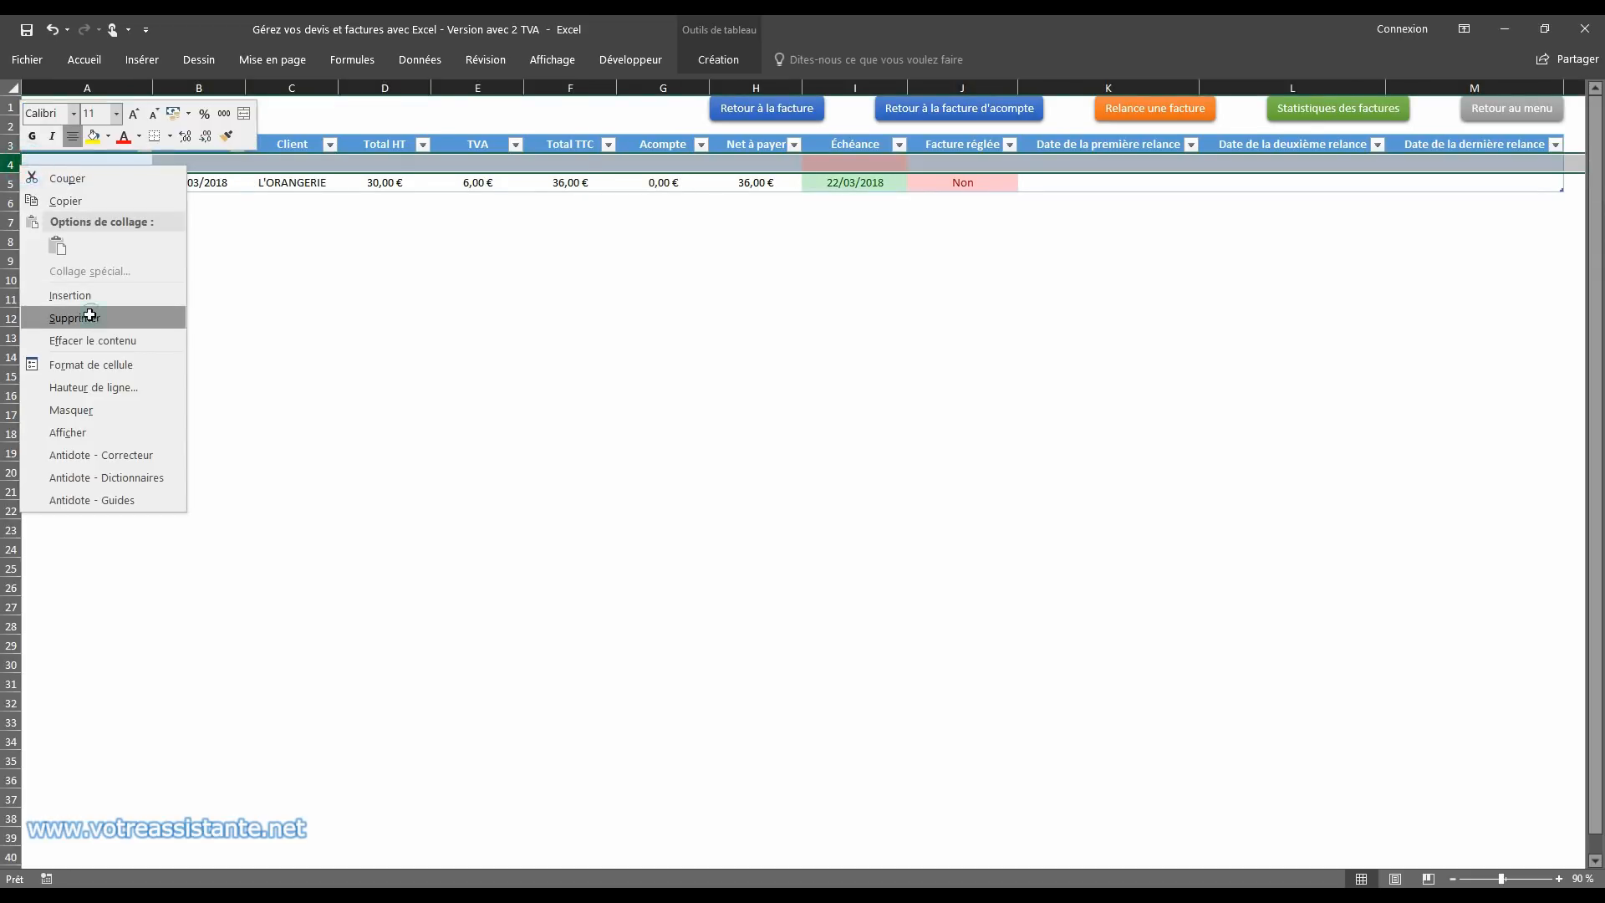
click(75, 318)
click(116, 163)
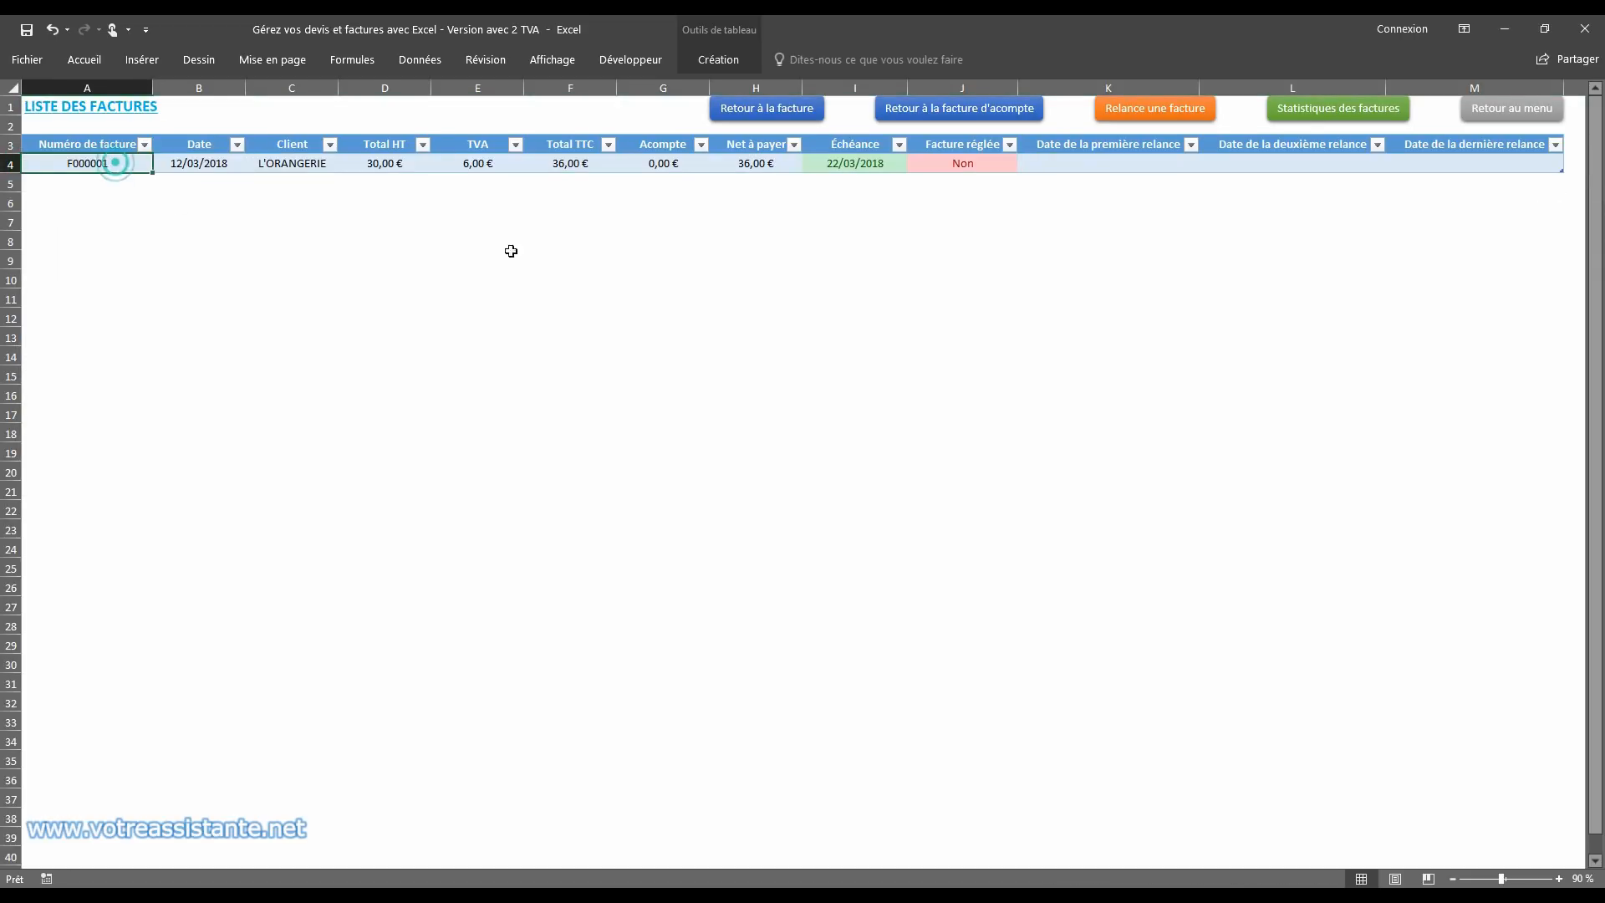
Step: Go to the list of quotes through the main menu and set Devis accepté to Oui for quote D000001
click(1484, 114)
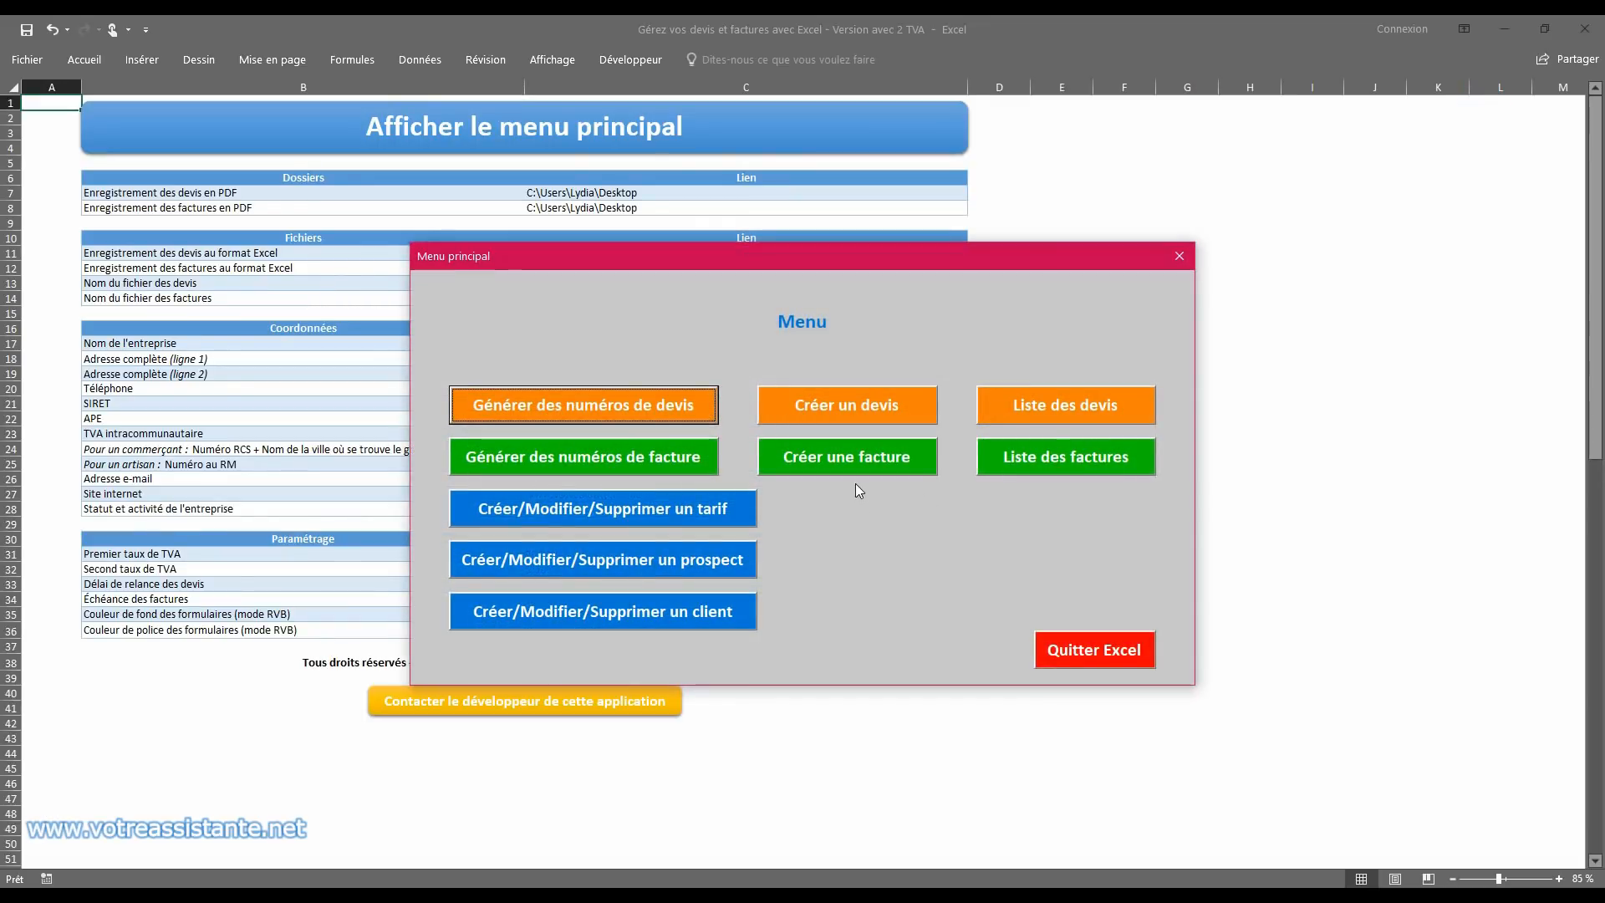
click(1072, 403)
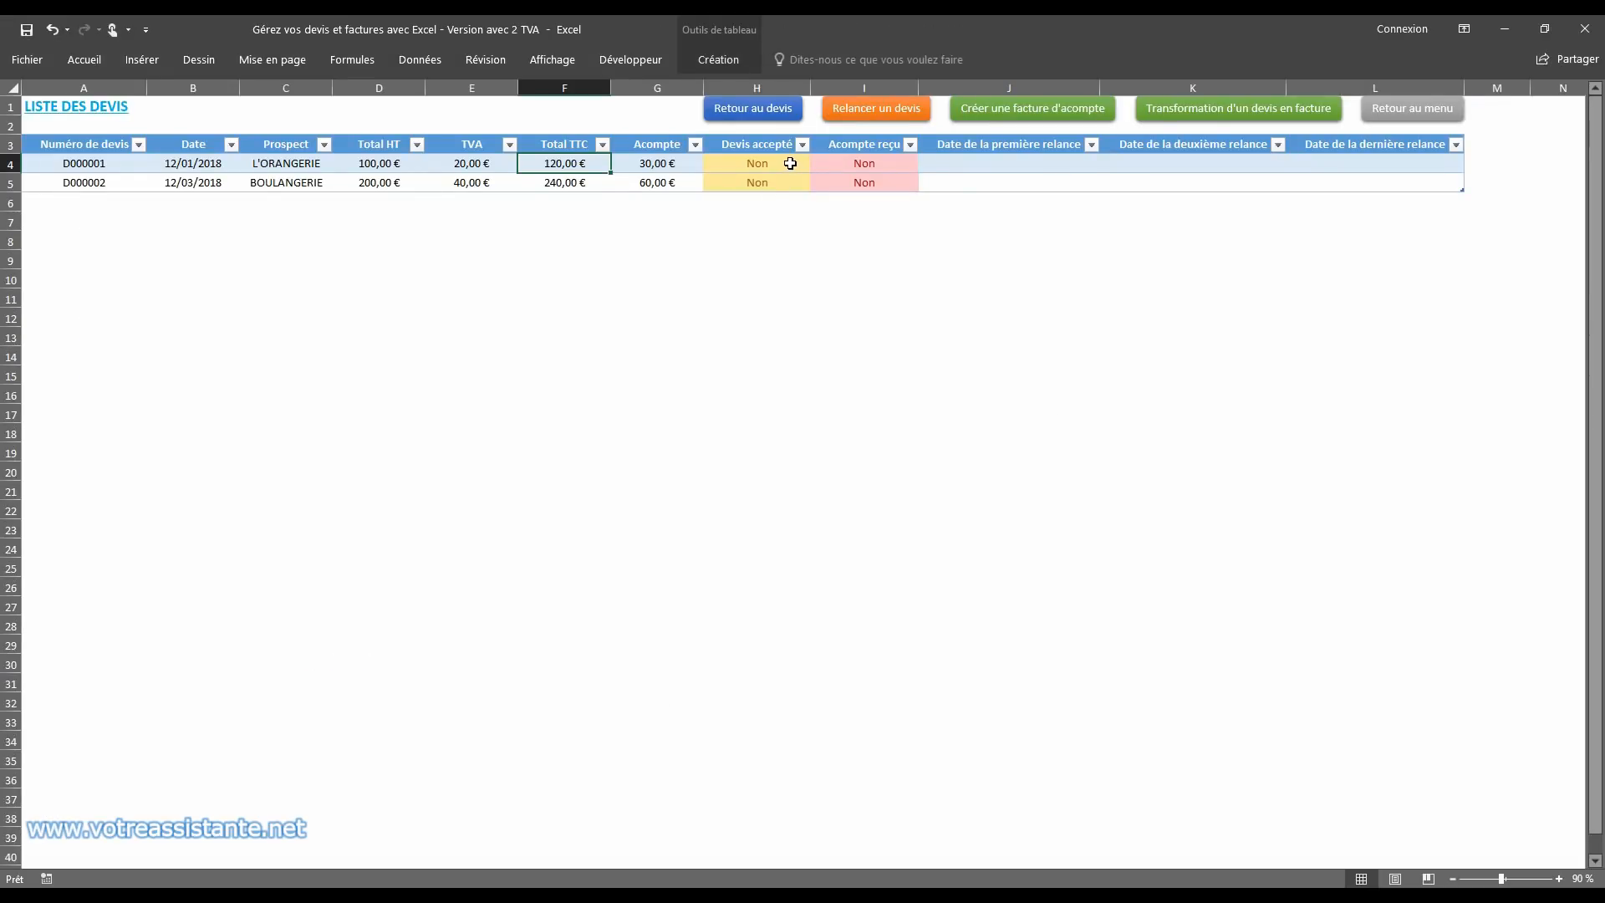
click(790, 163)
click(818, 164)
click(809, 178)
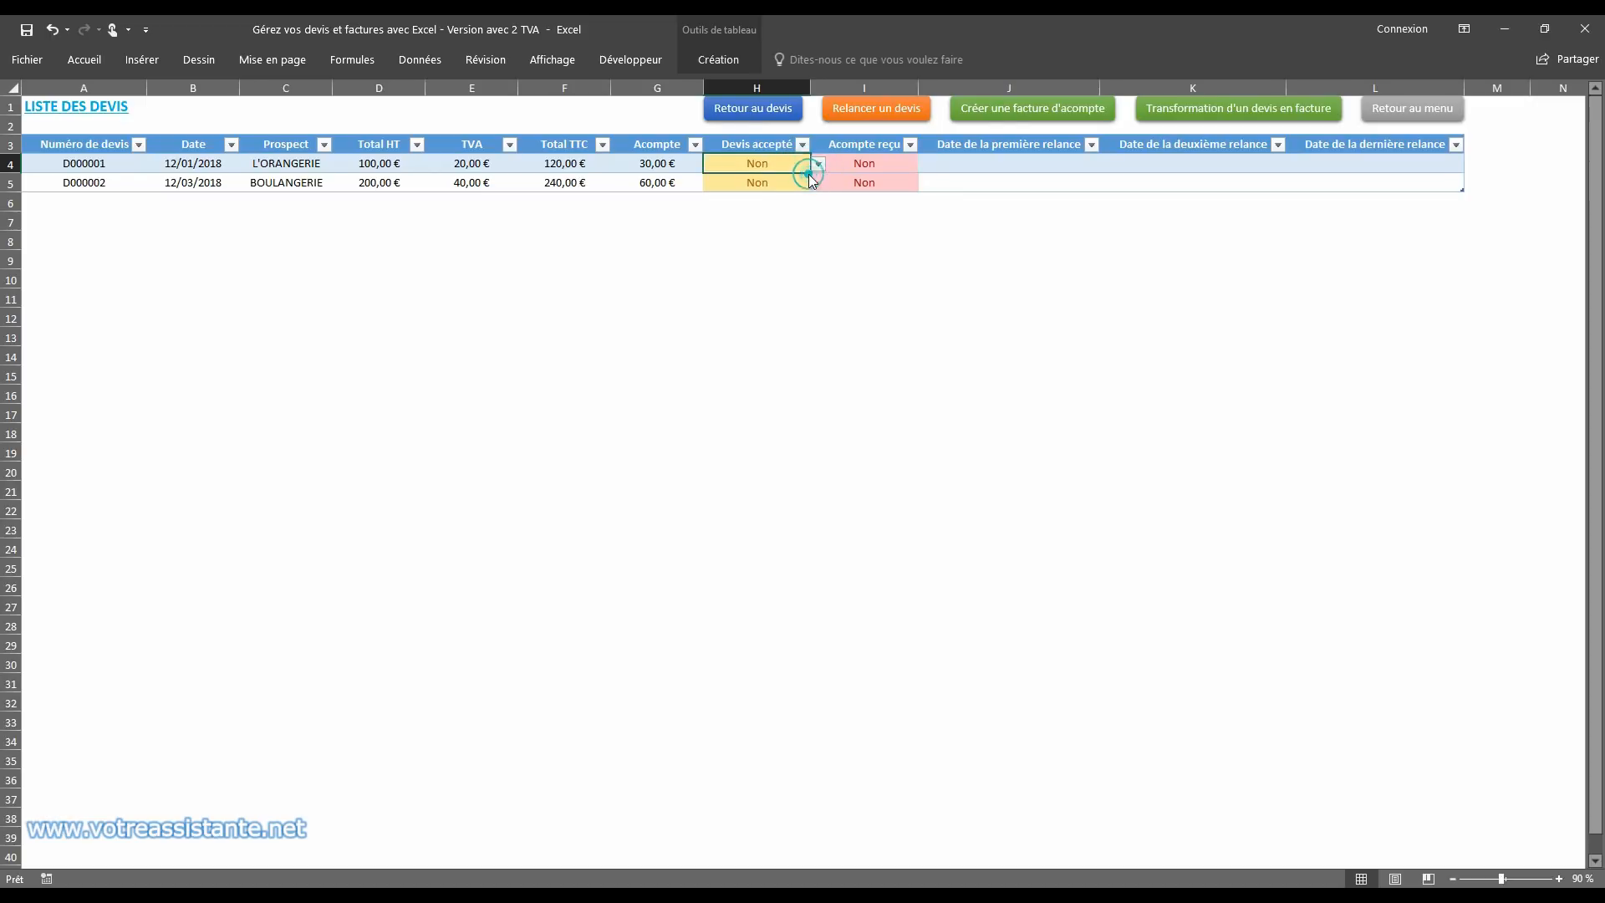
Step: Transform quote D000001 - L'ORANGERIE into an invoice, agreeing to overwrite the displayed invoice's content
click(1217, 113)
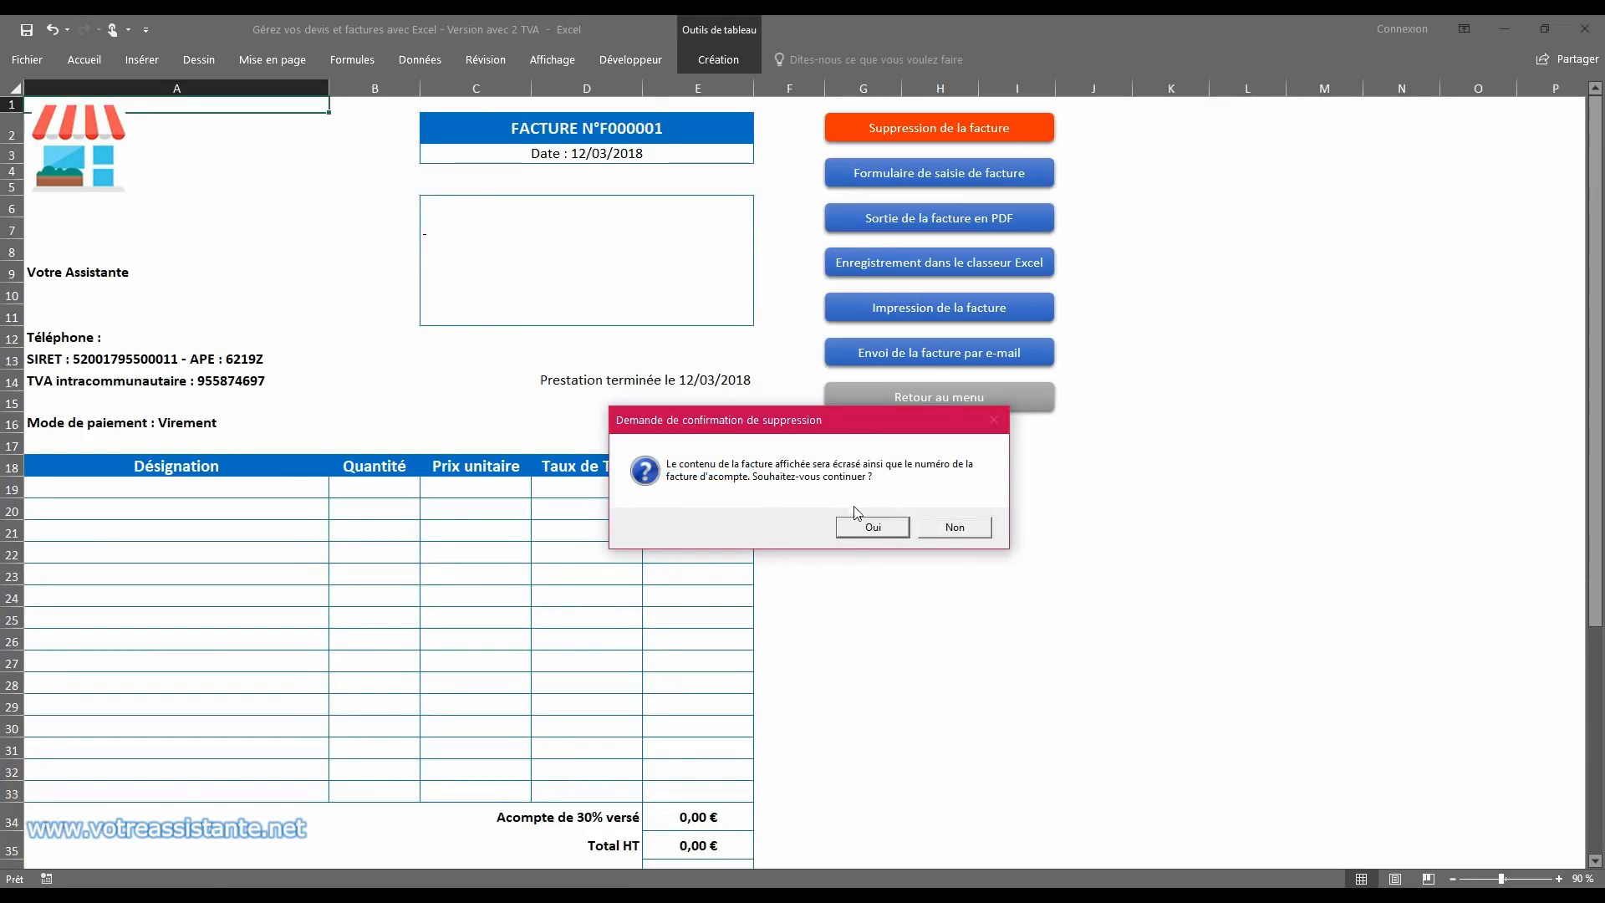
click(868, 533)
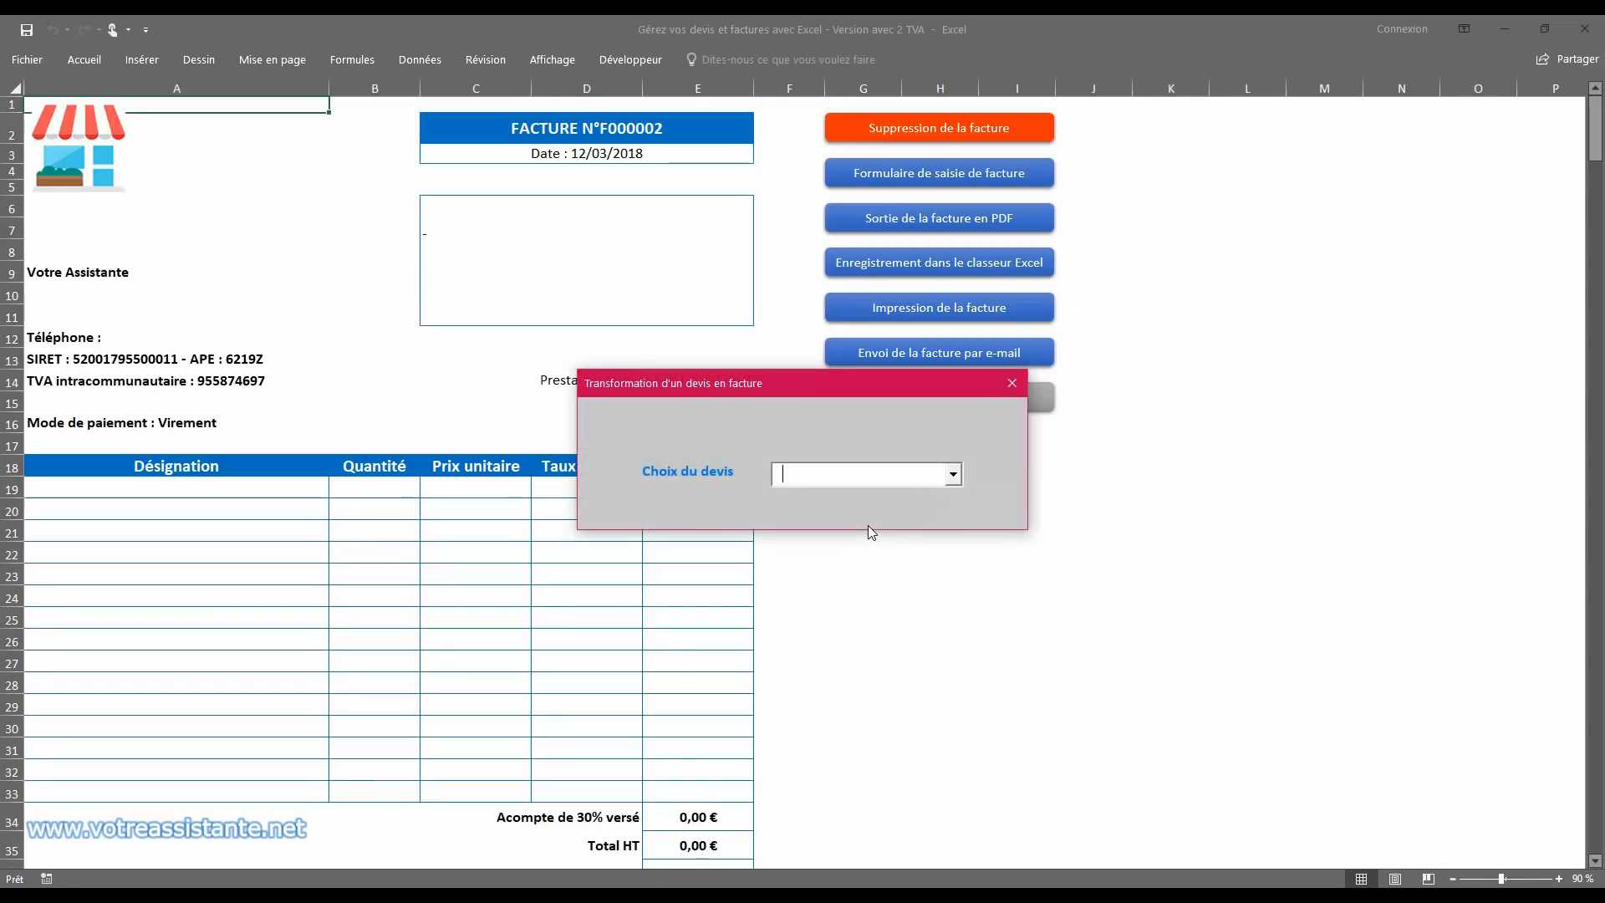
click(953, 474)
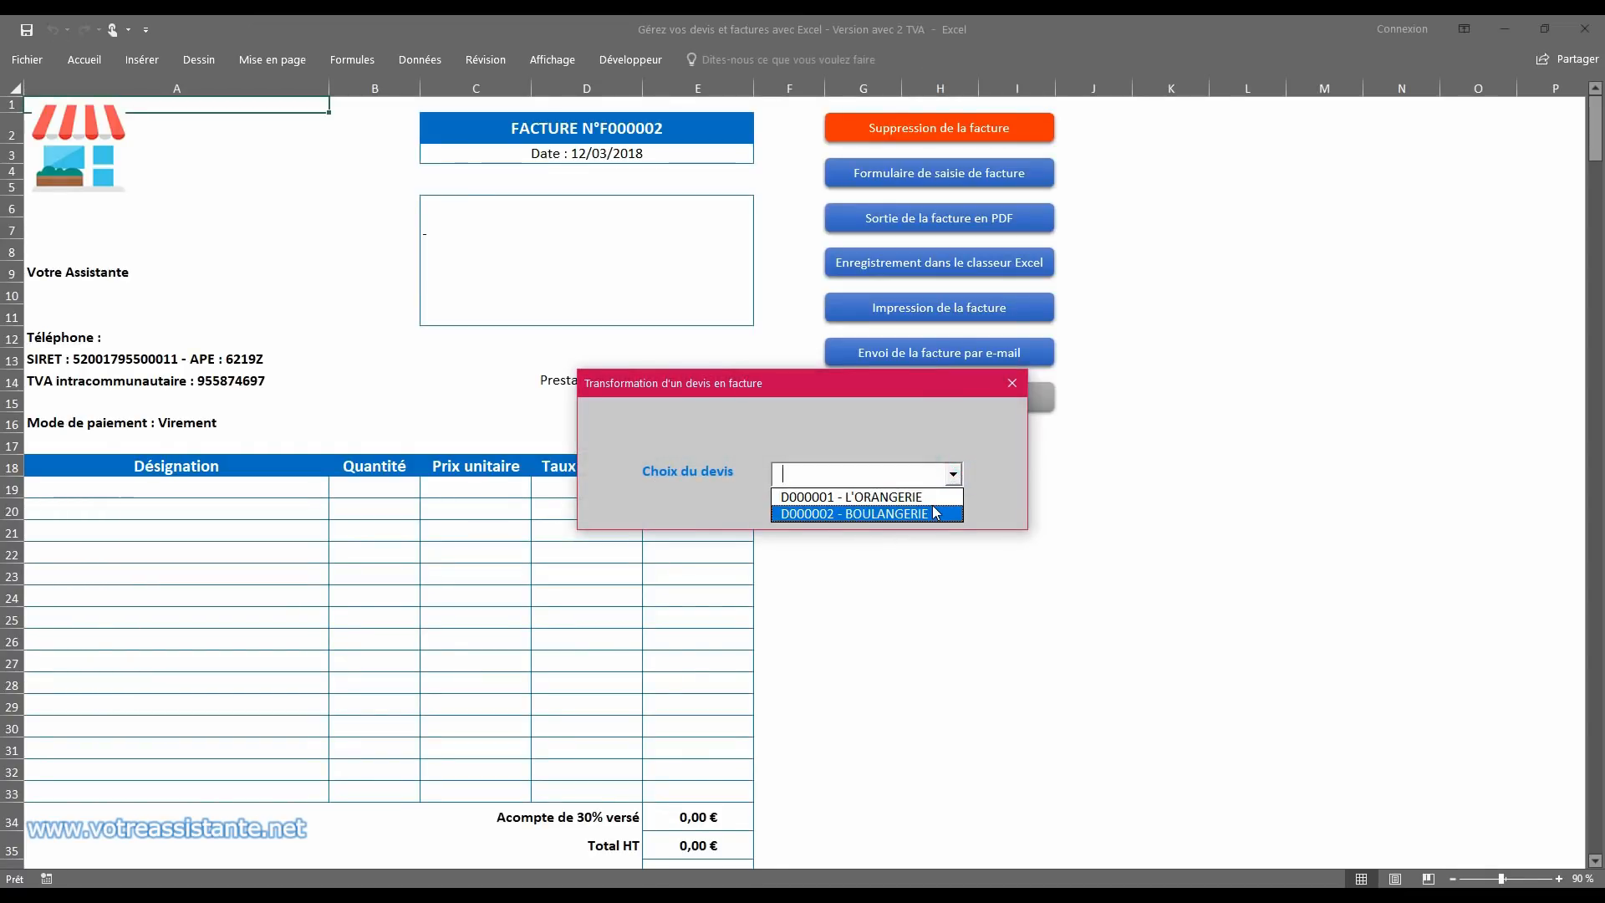
click(876, 497)
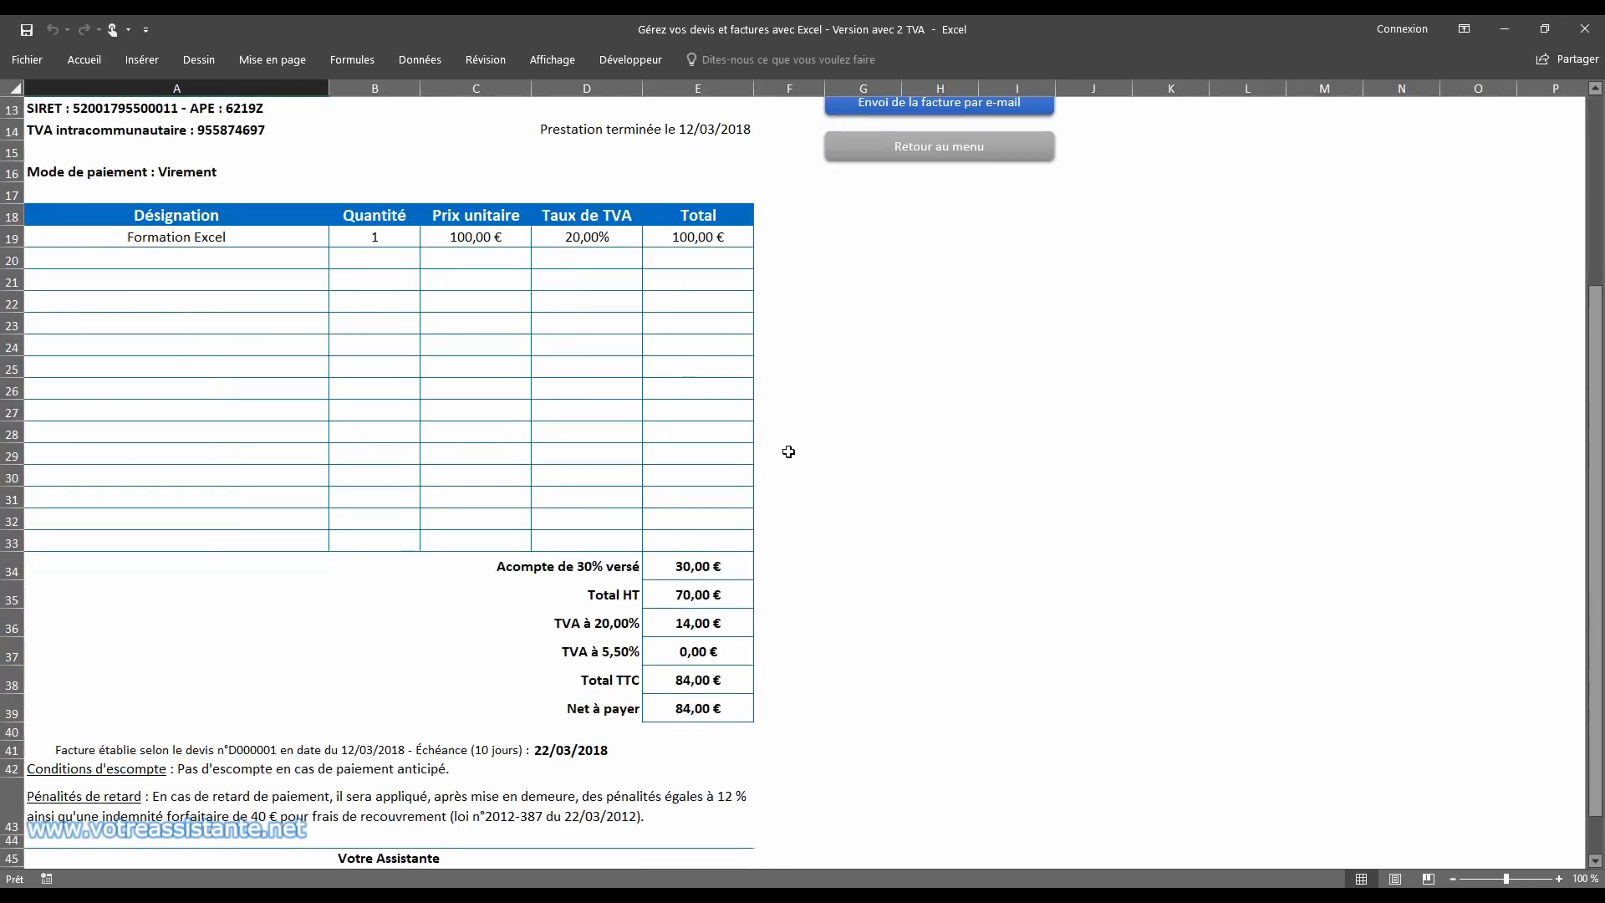
Step: Review the new invoice's deposit deduction, totals, due date and payment terms
click(685, 566)
scroll(869, 523, down, 5)
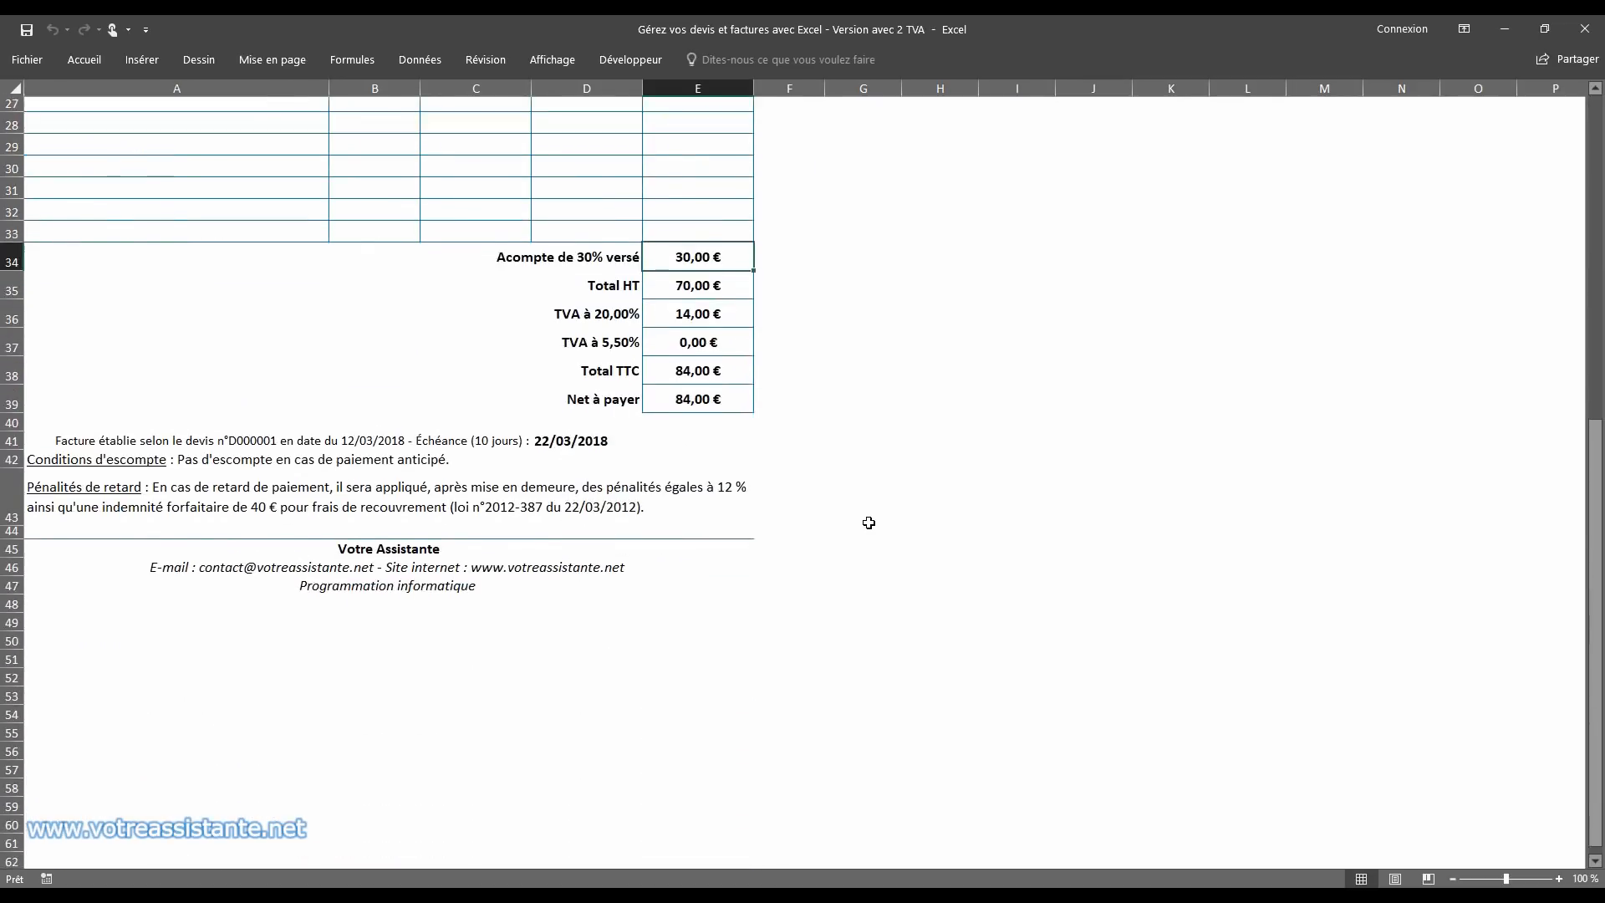
scroll(867, 523, up, 9)
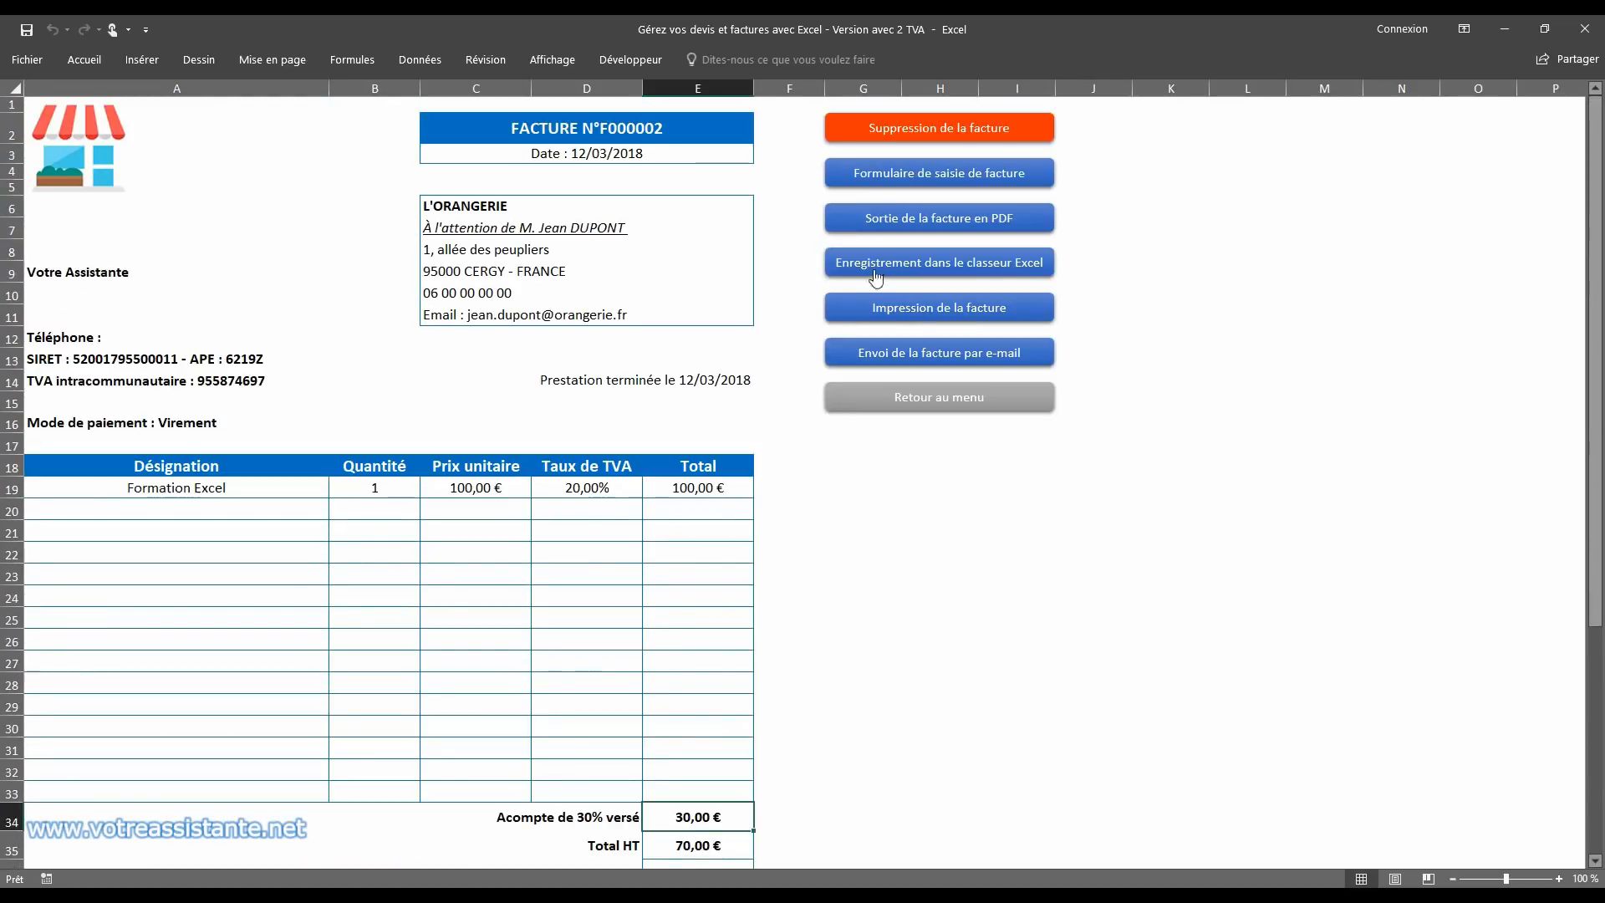
Step: Save the L'ORANGERIE invoice to the Excel invoices workbook and open the Facture workbook from the desktop
click(887, 261)
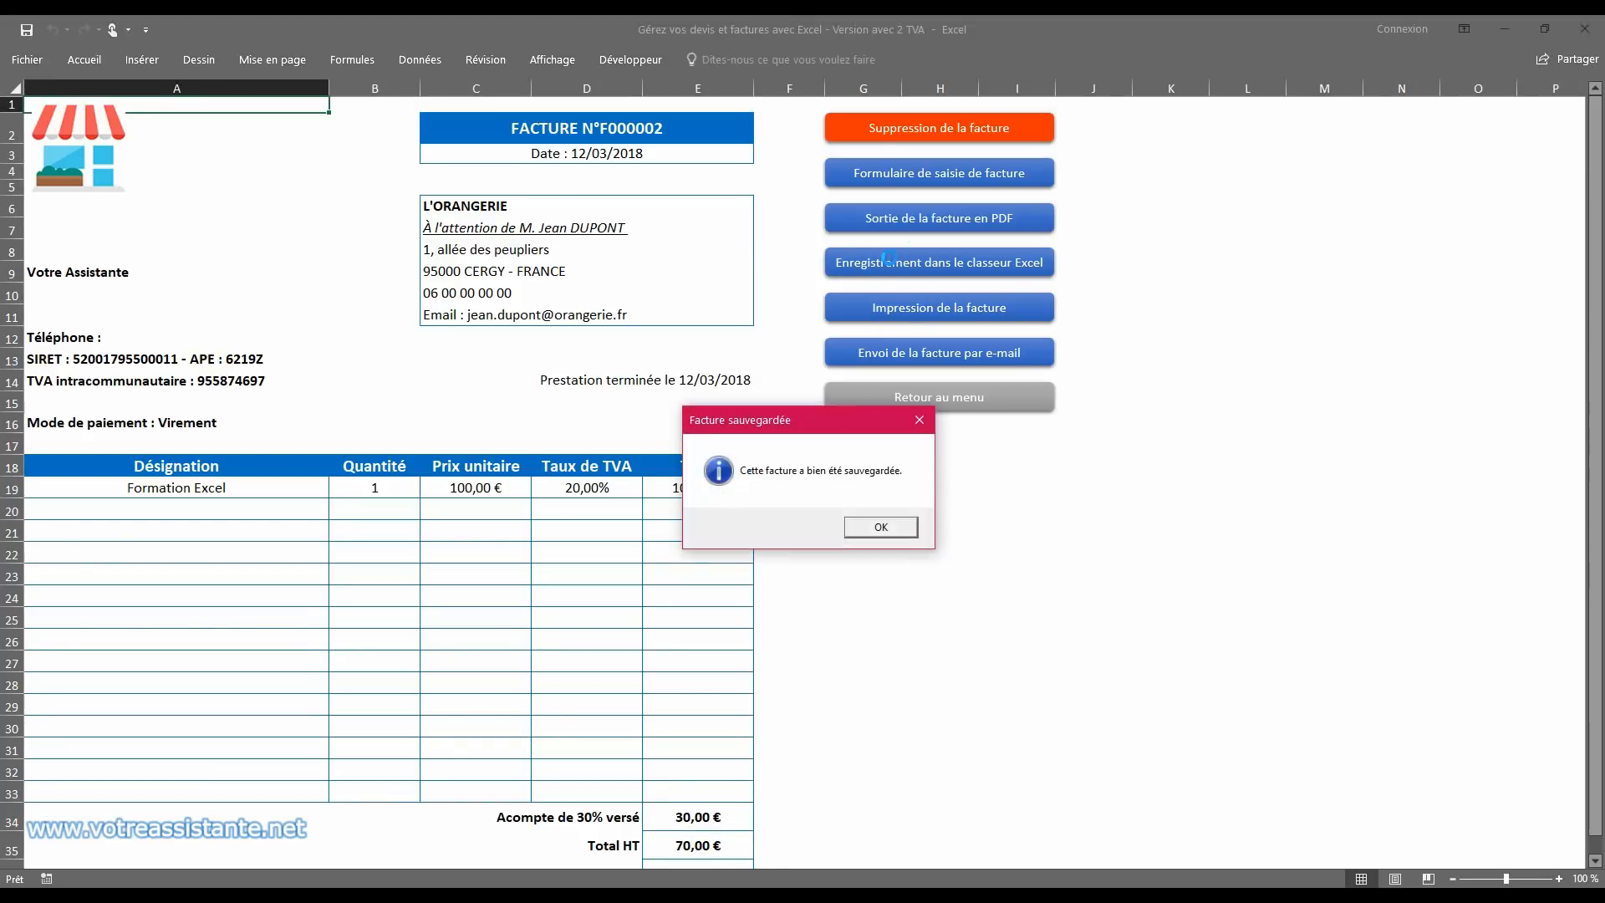
click(880, 525)
click(1504, 30)
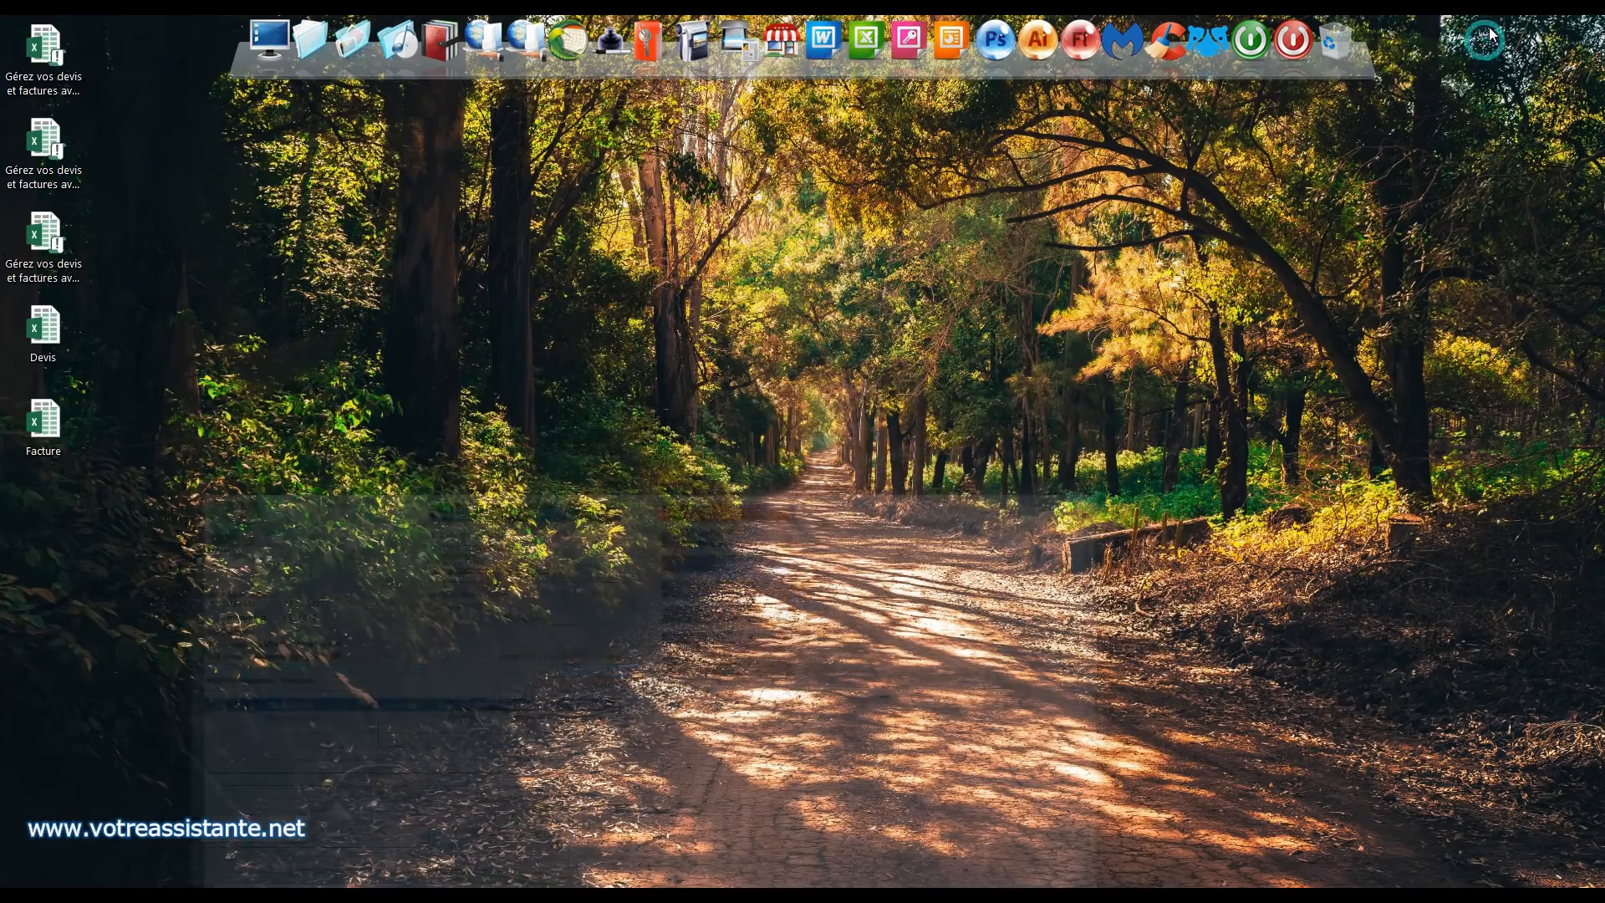
double_click(44, 422)
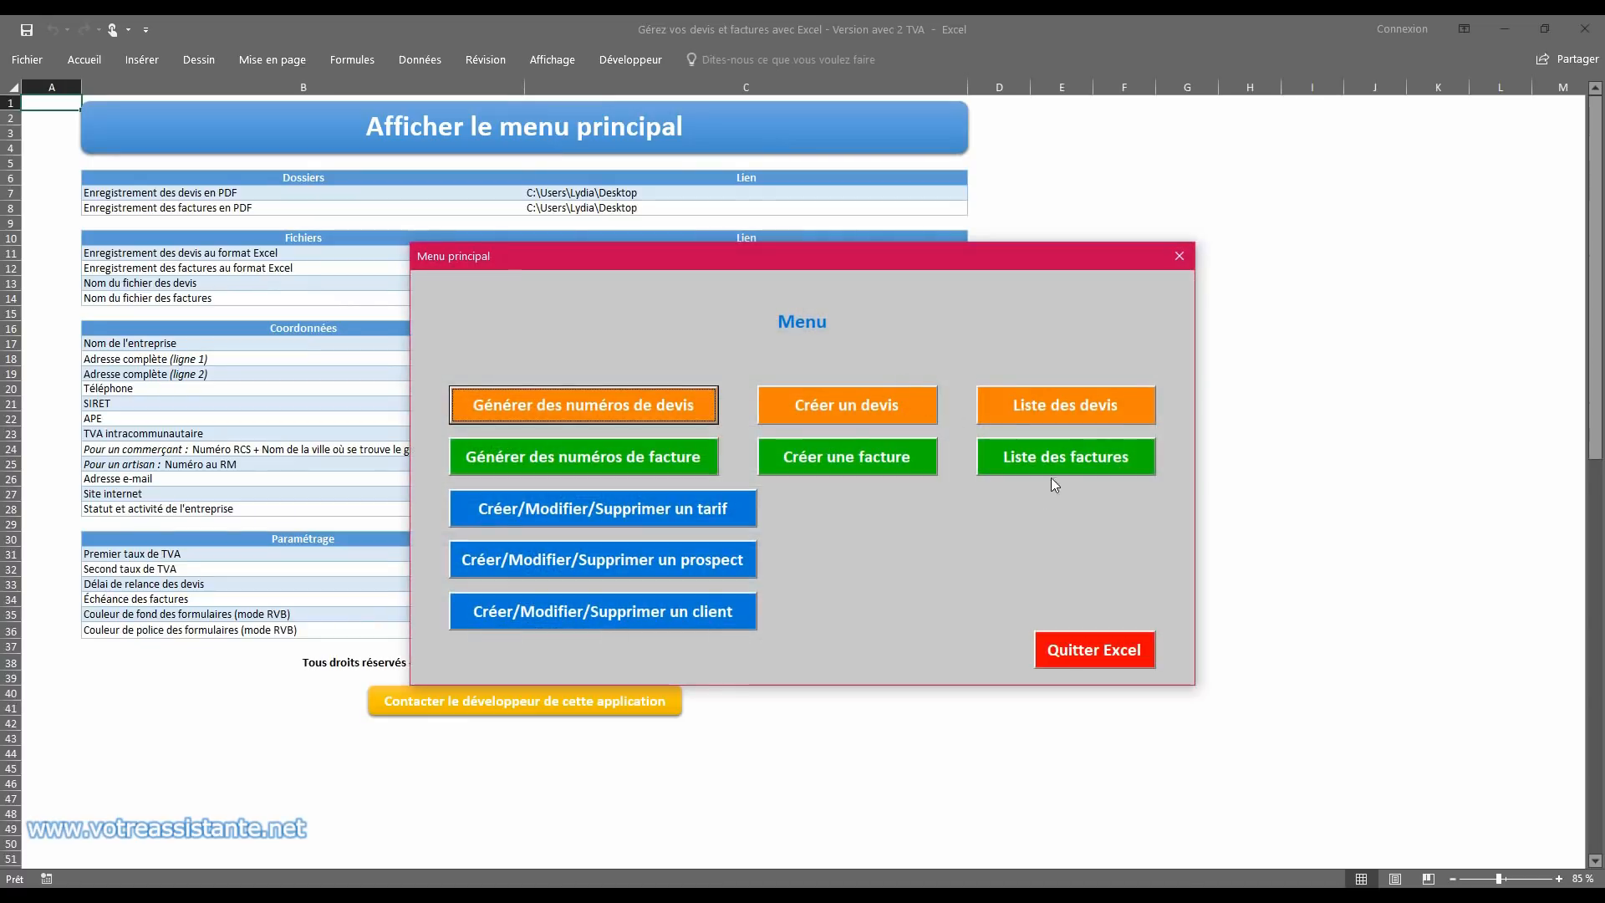
Step: Check the list of invoices and the list of quotes, returning to the main menu after each
click(1062, 454)
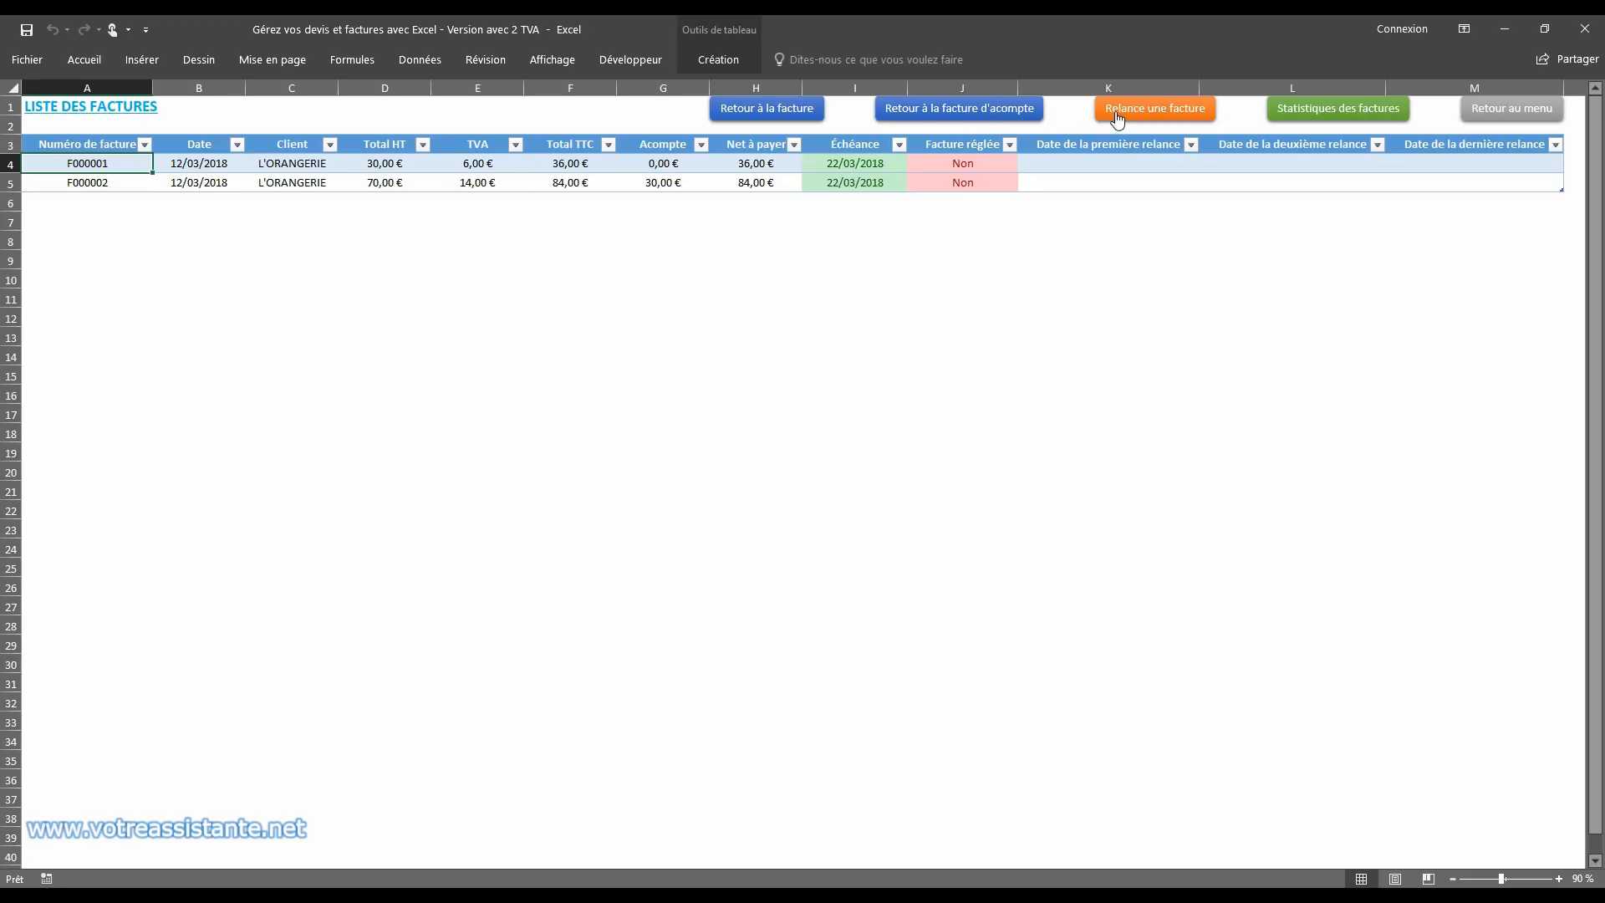
click(1494, 109)
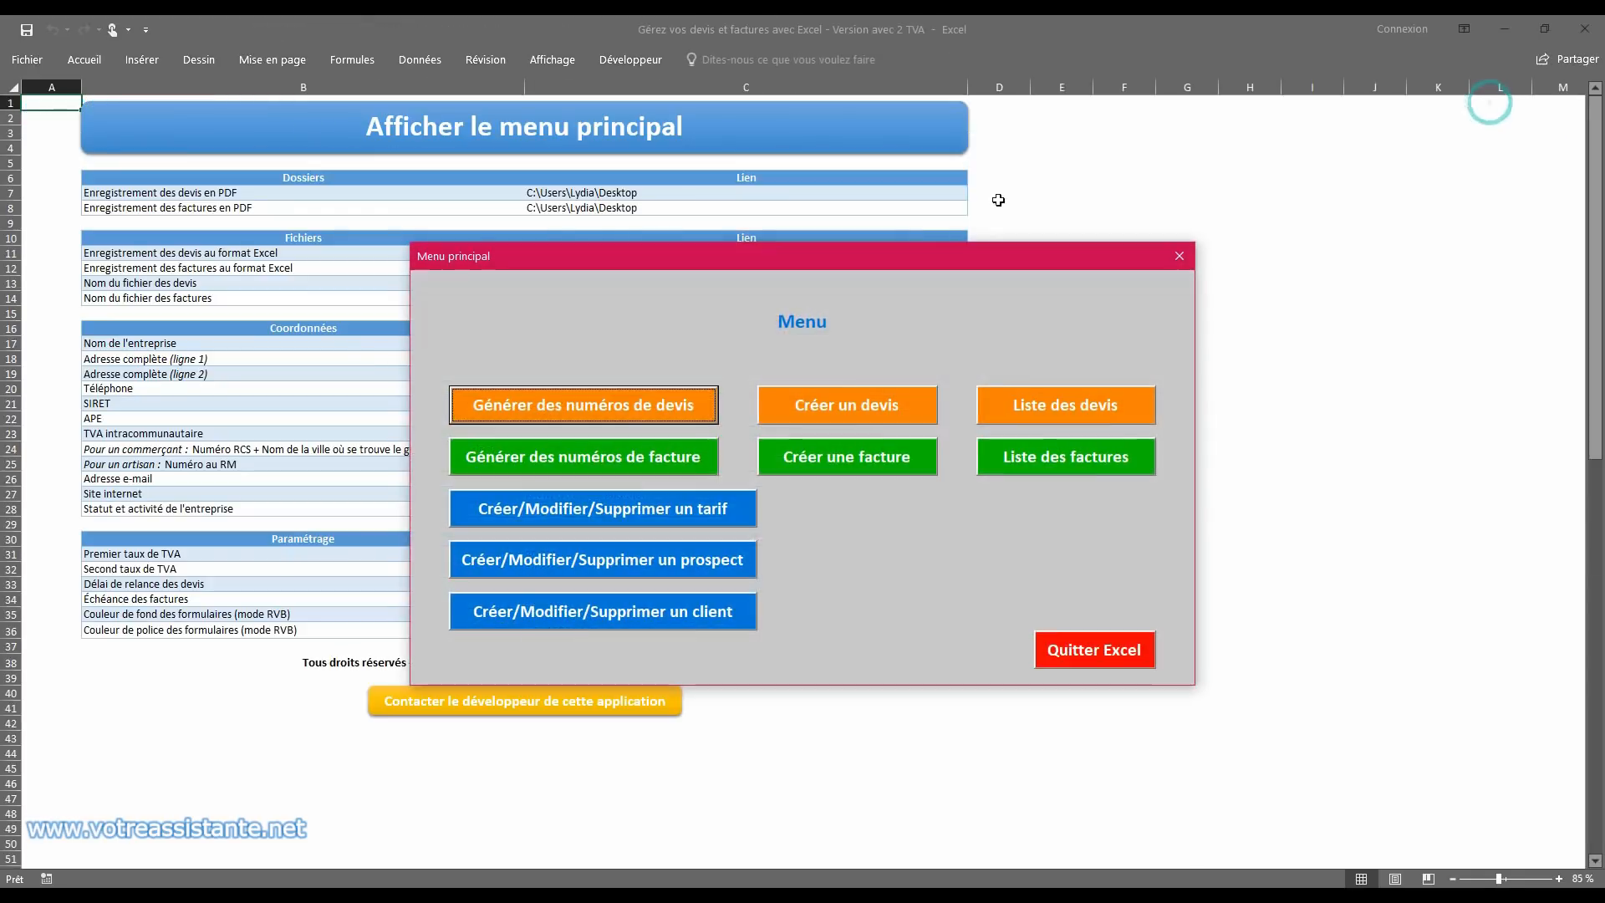
click(1015, 400)
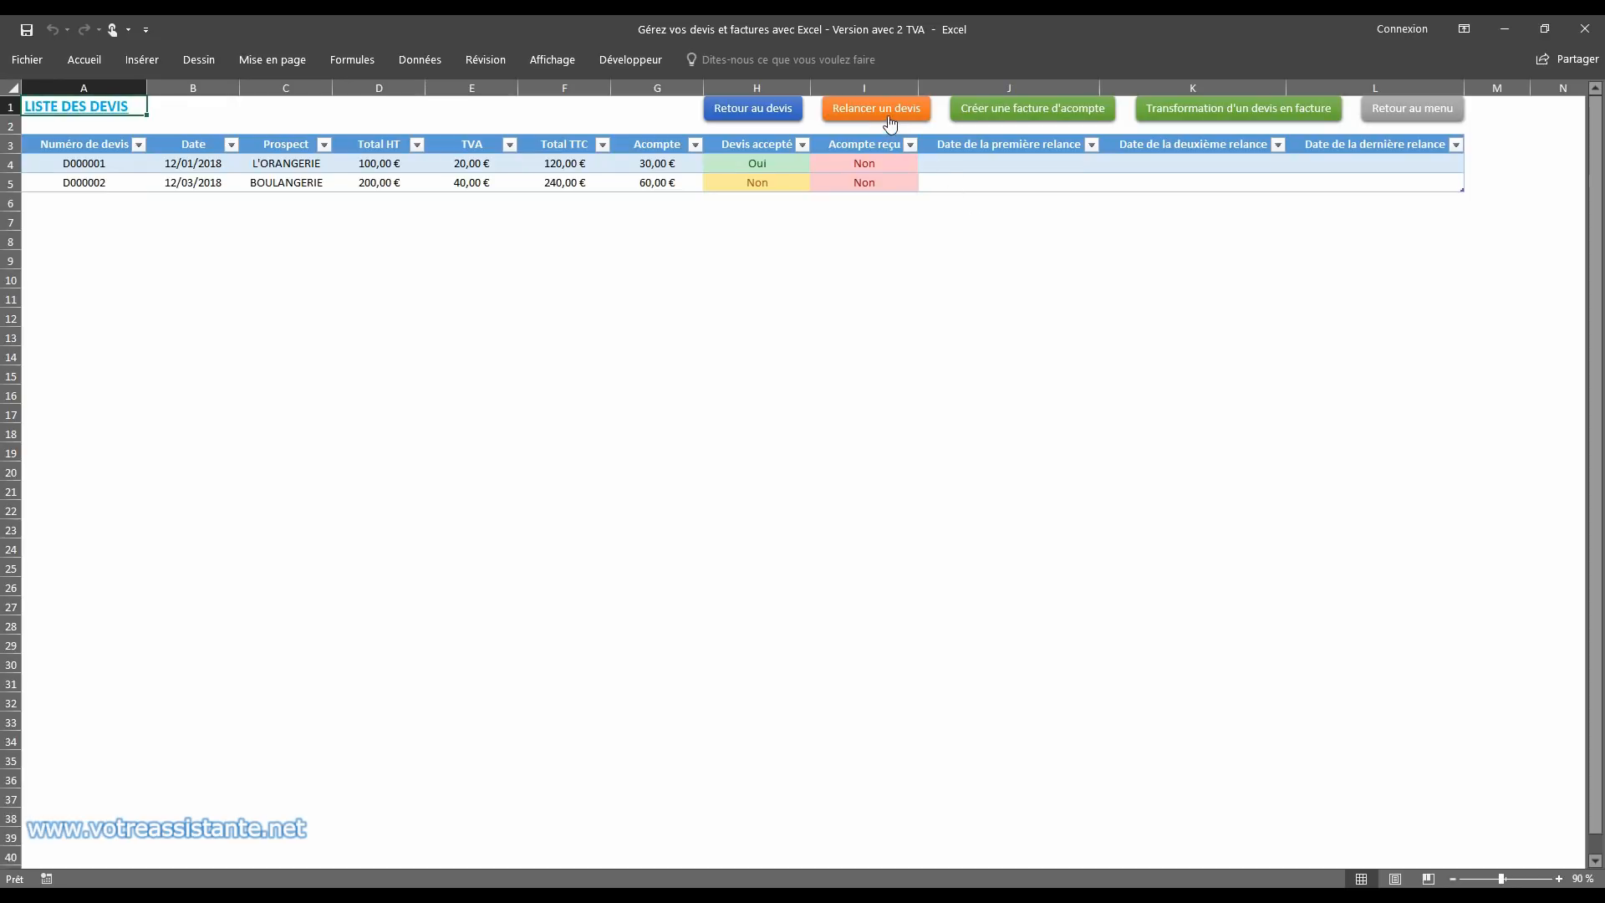
click(1366, 100)
Step: Issue a payment reminder for invoice F000001 - L'ORANGERIE from the list of invoices and review the generated e-mail's message text
click(1075, 458)
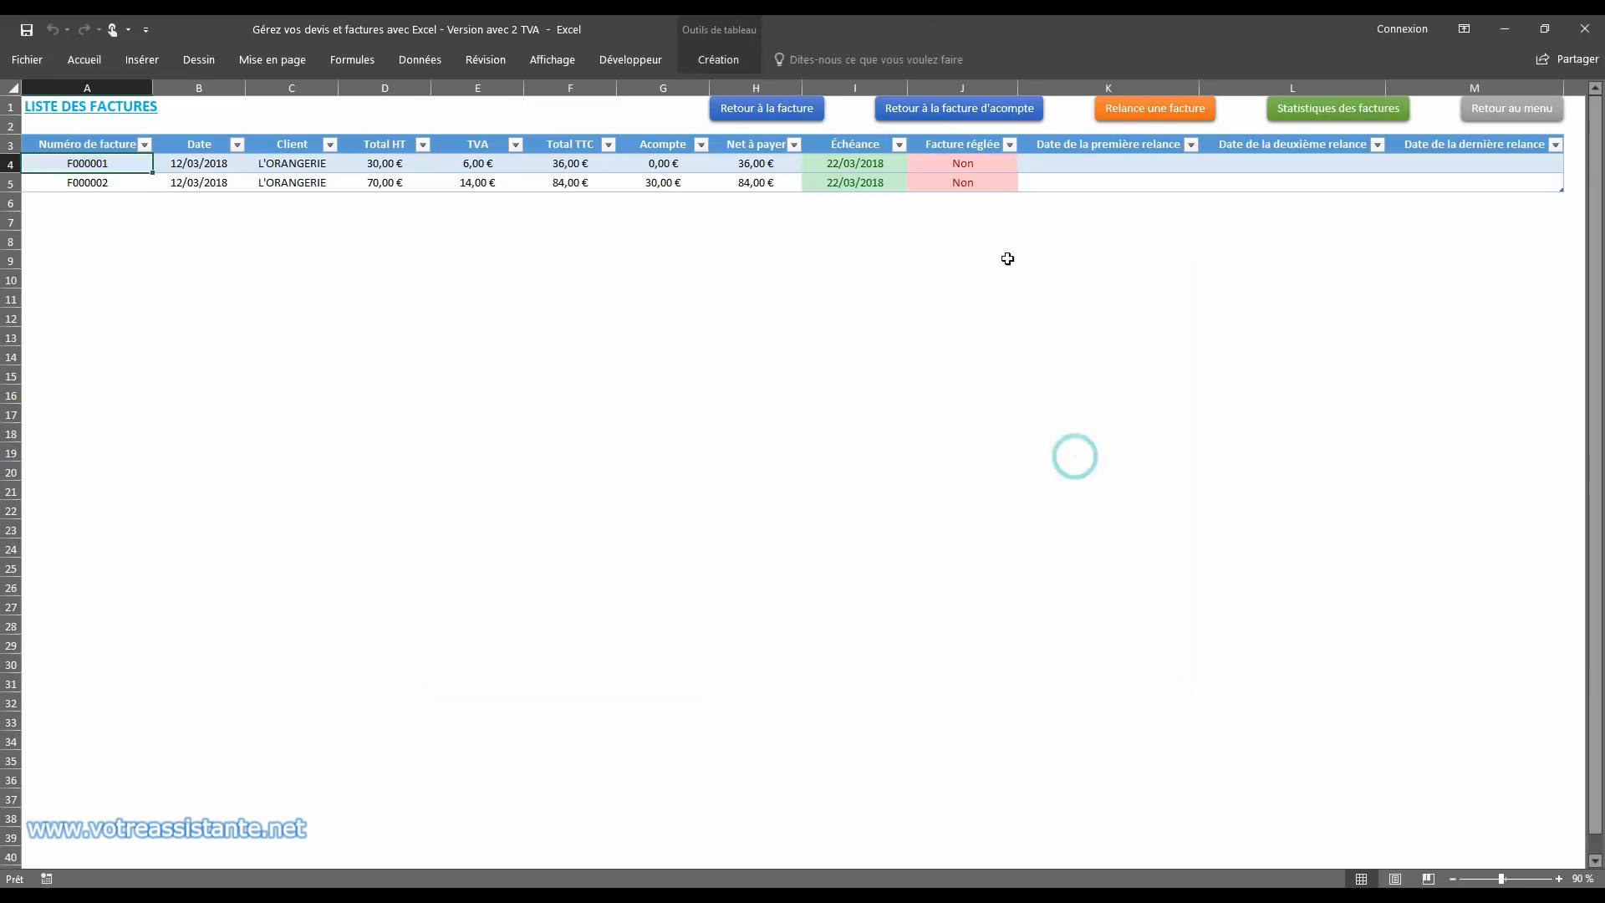
click(1189, 115)
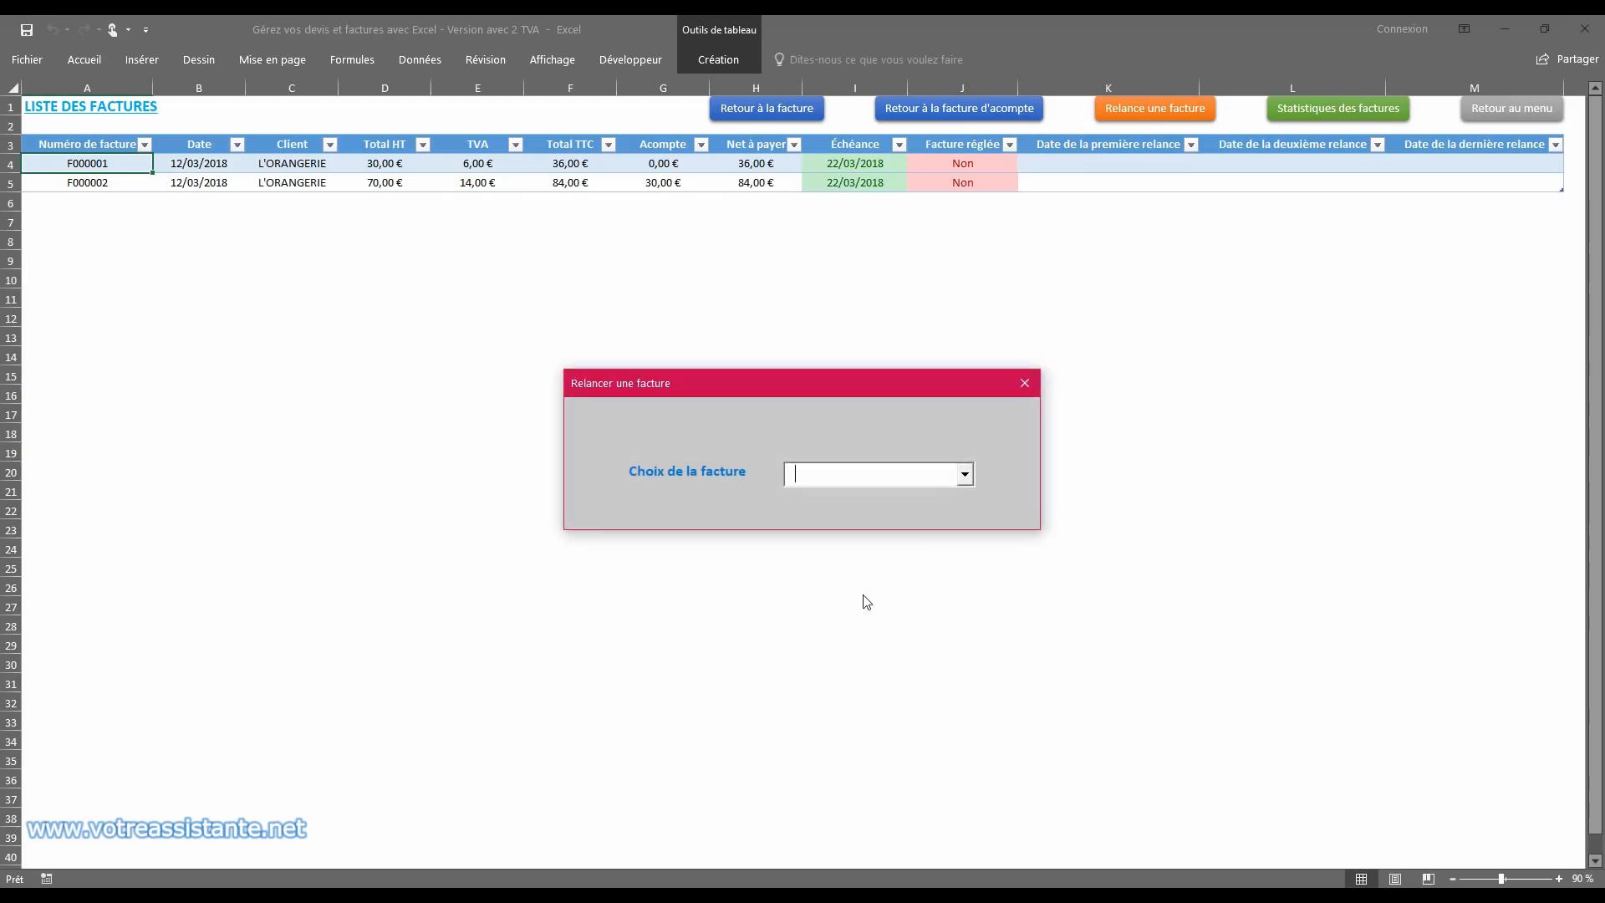
click(965, 474)
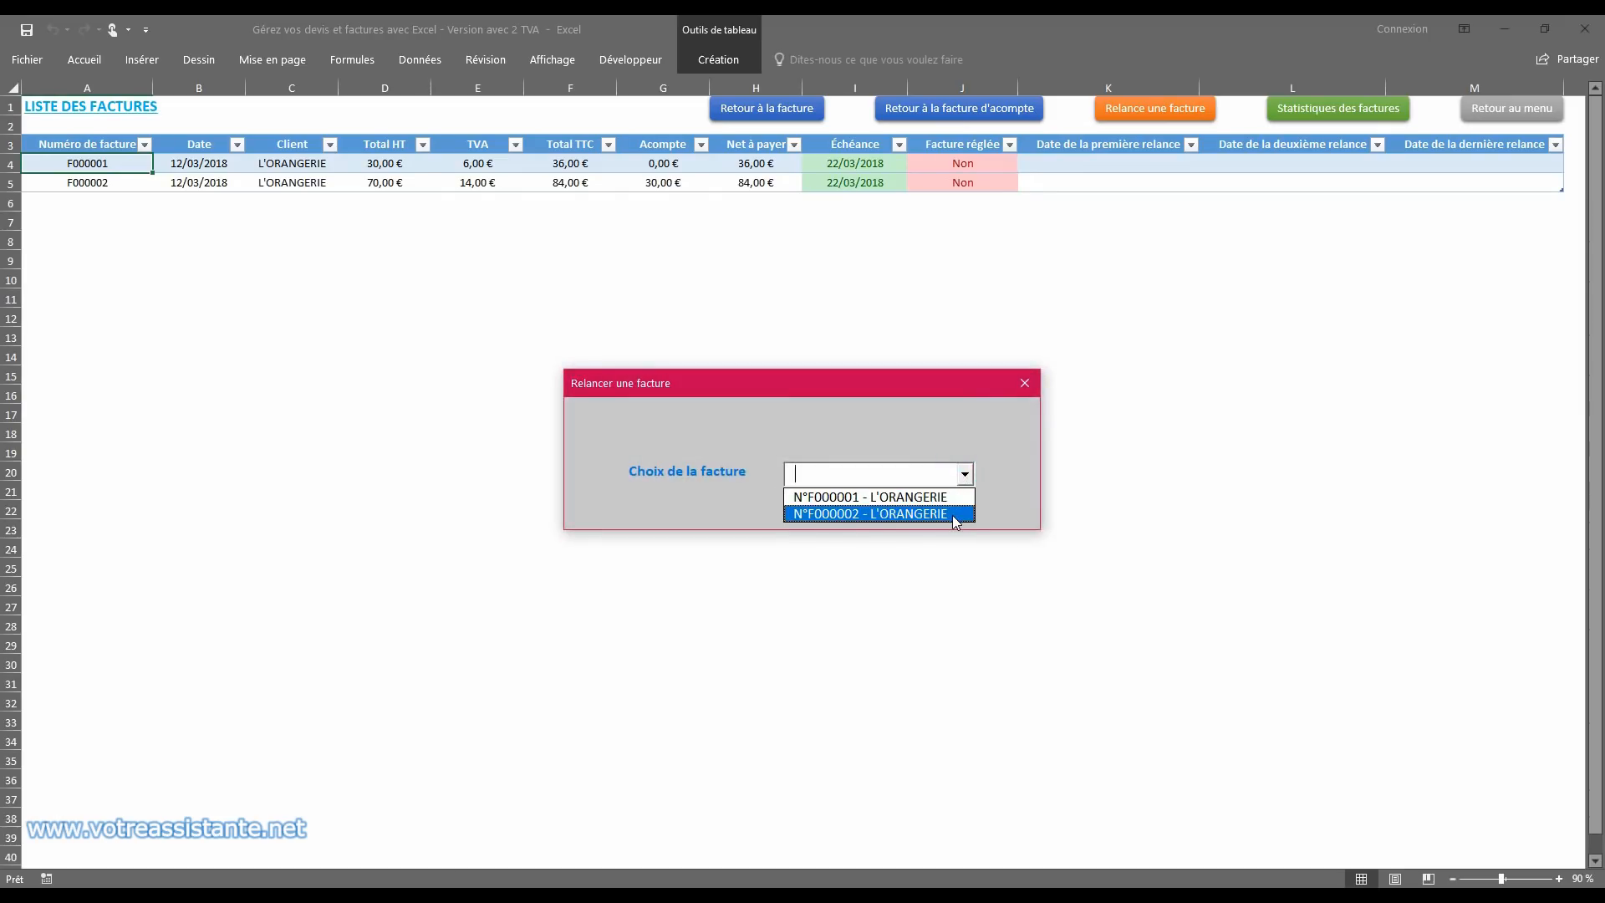
click(954, 498)
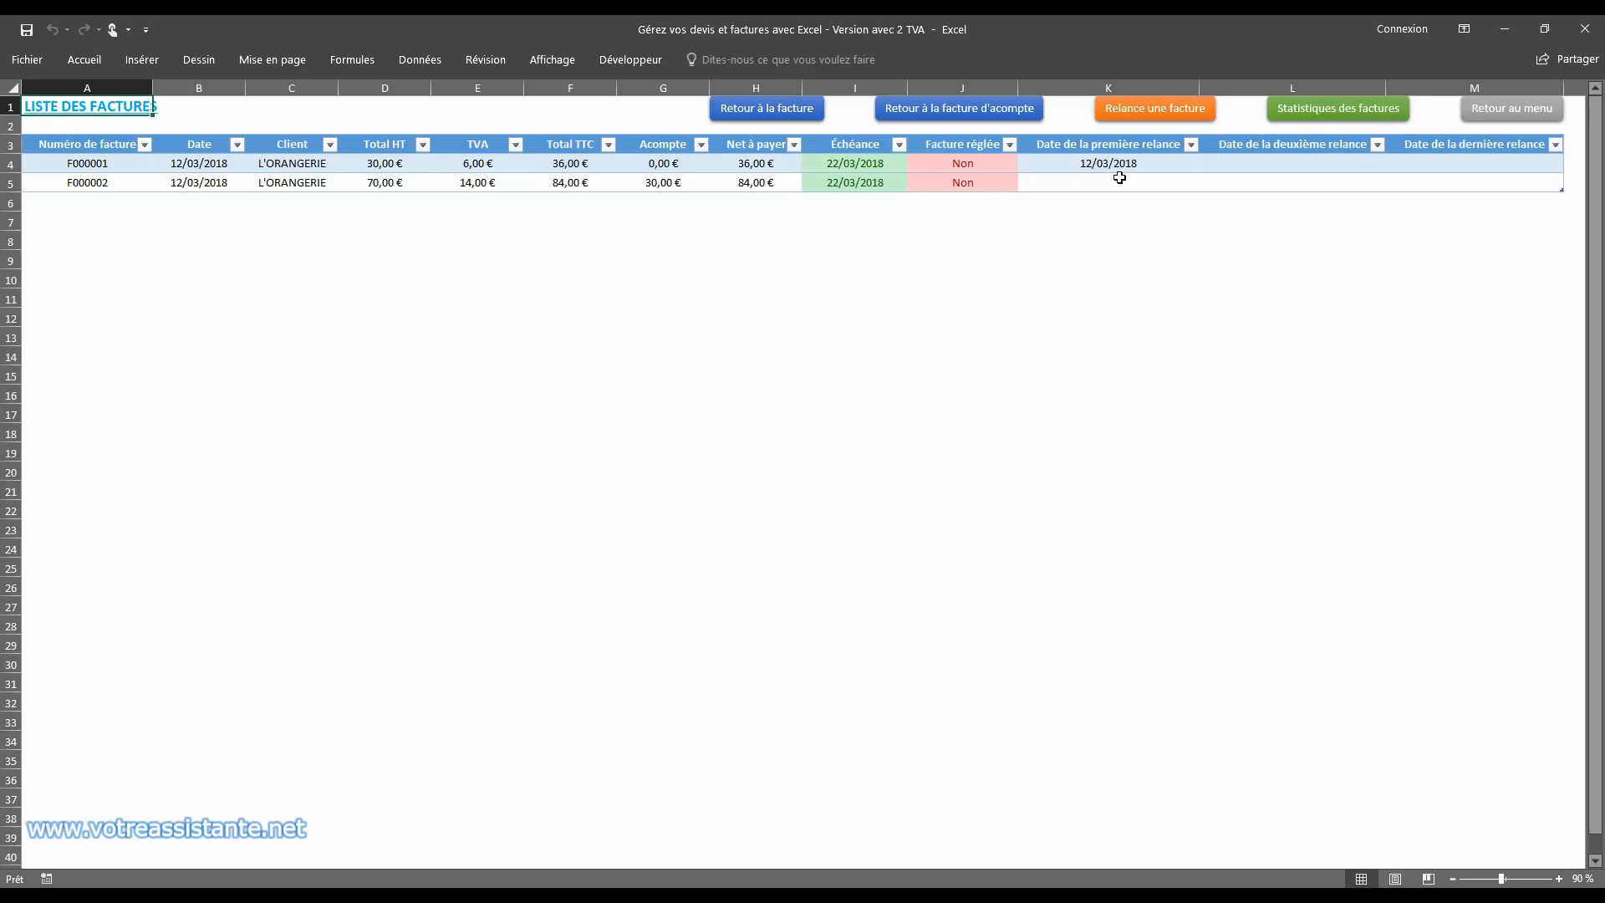
click(1515, 165)
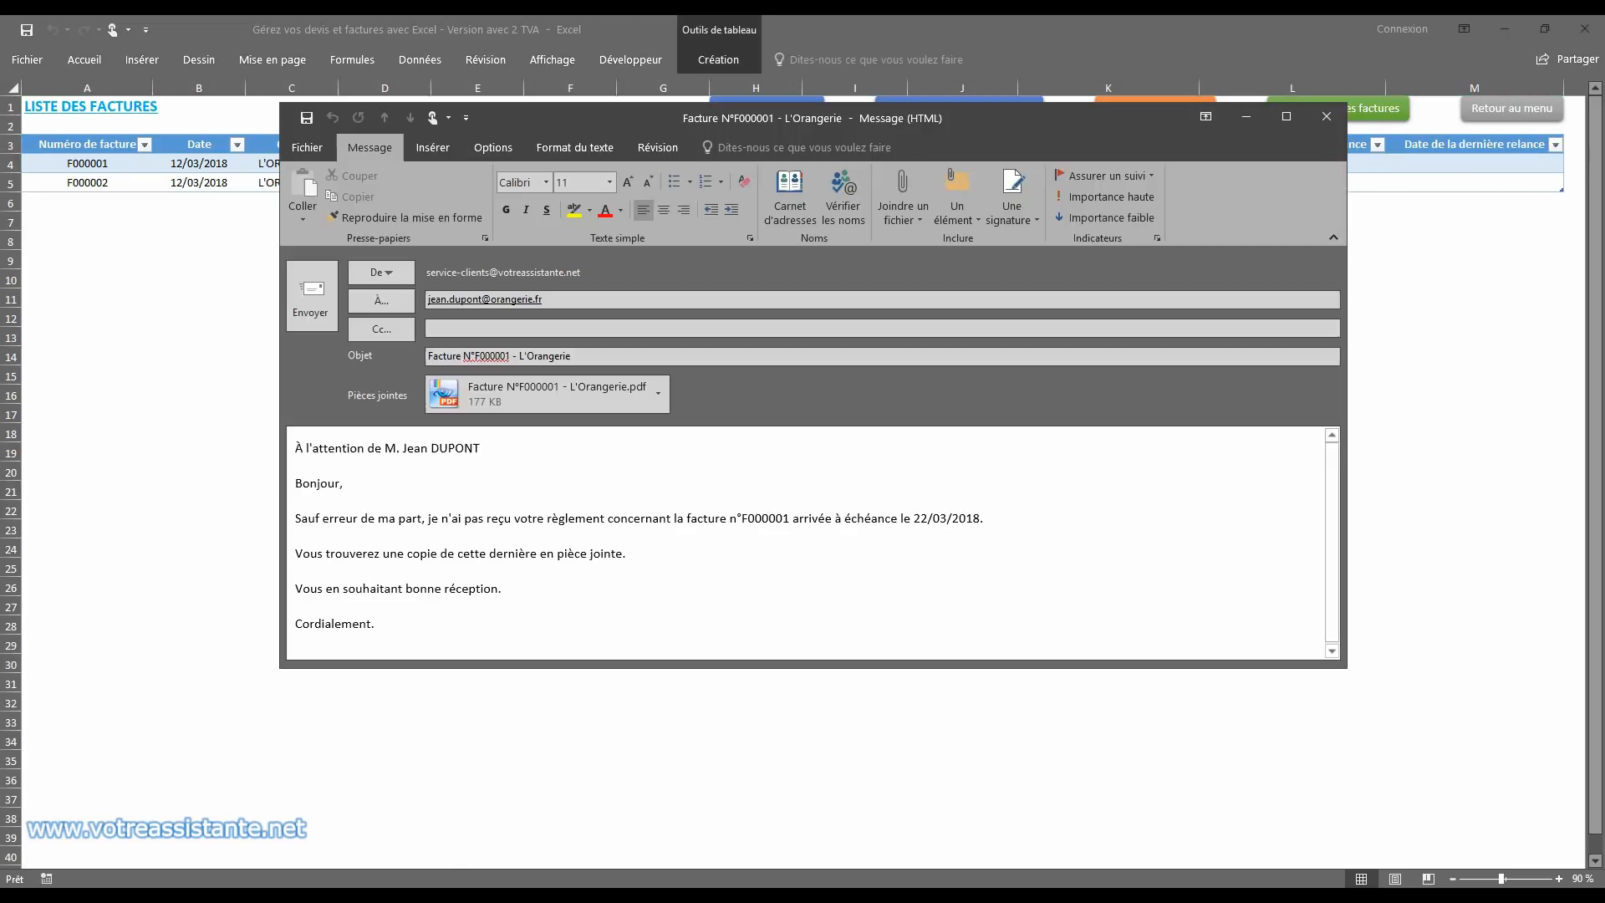
drag(415, 475, 416, 638)
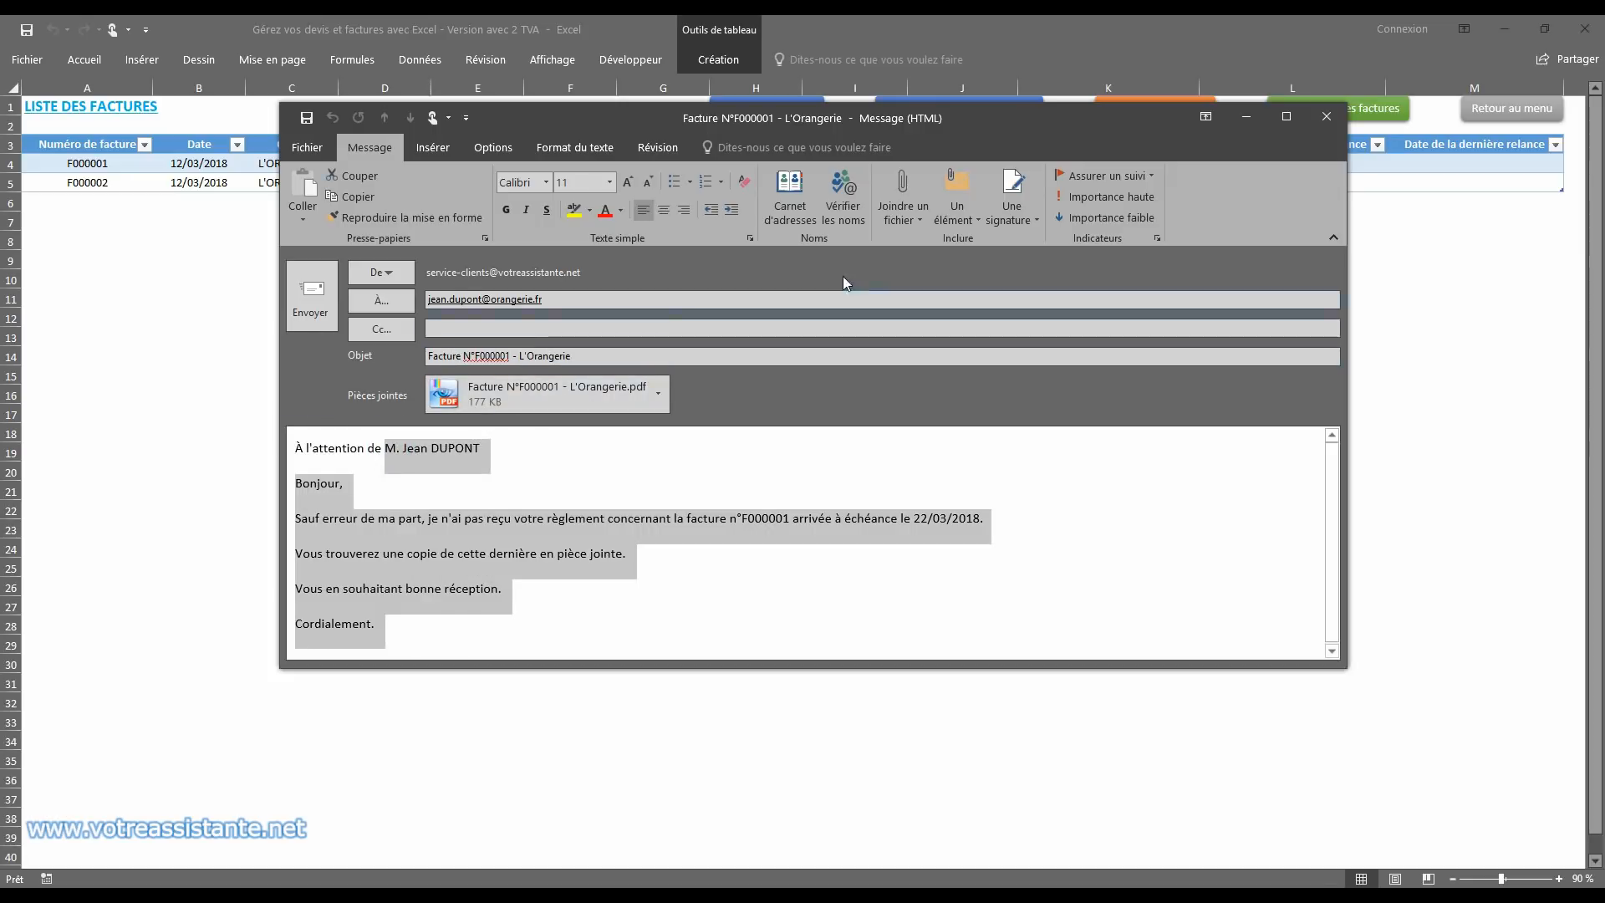
Step: Close the reminder e-mail without saving changes and open the invoice statistics
click(1328, 116)
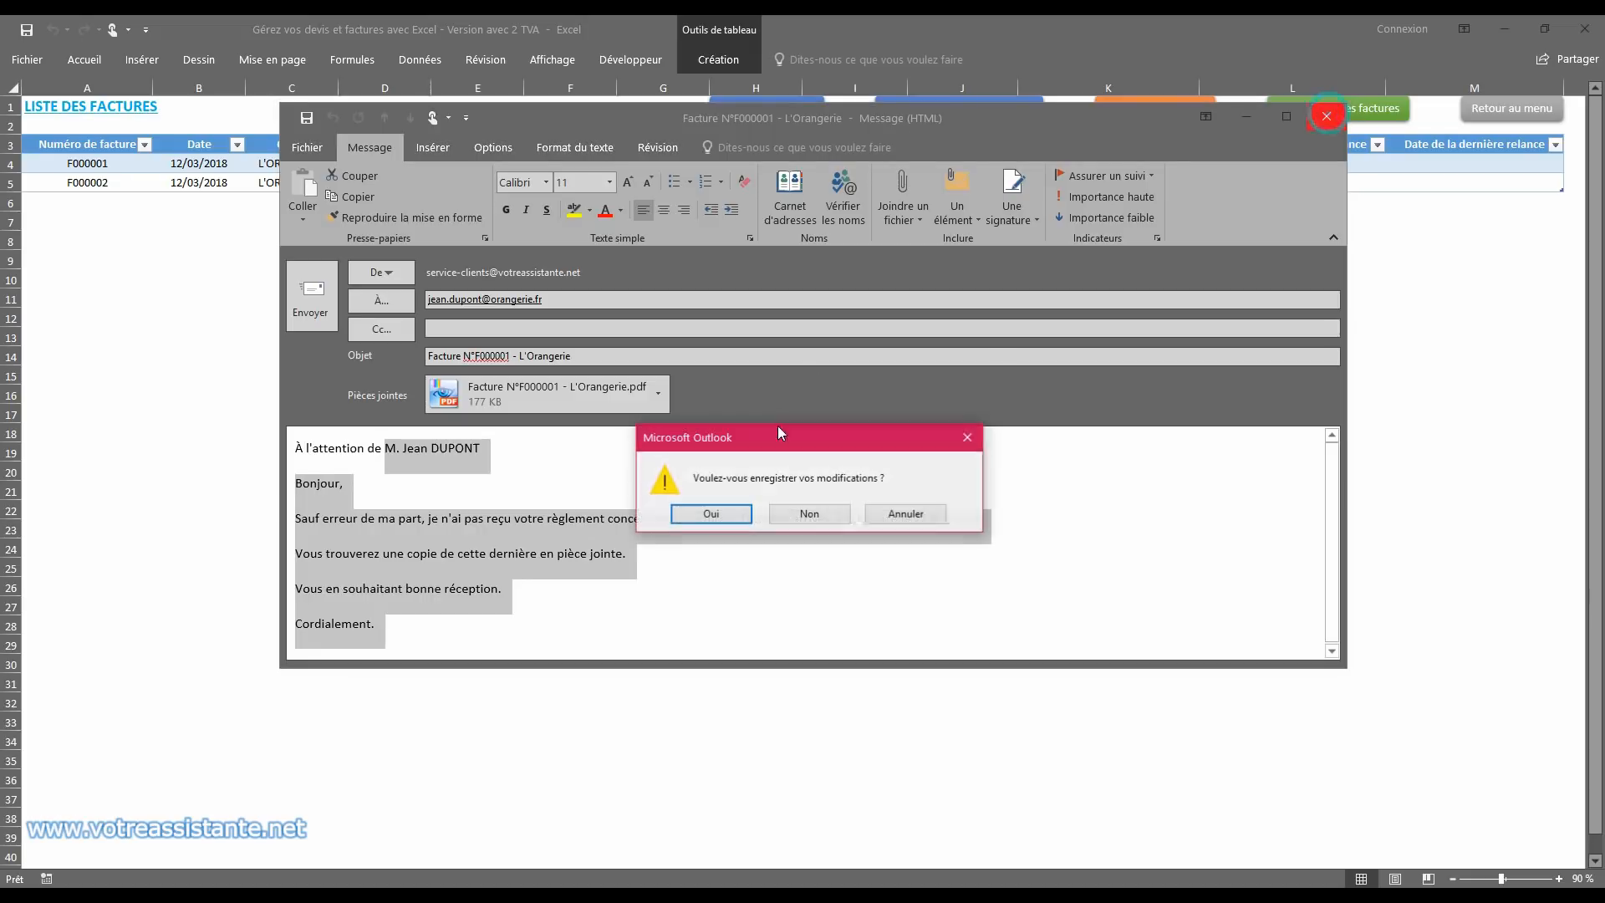
click(796, 514)
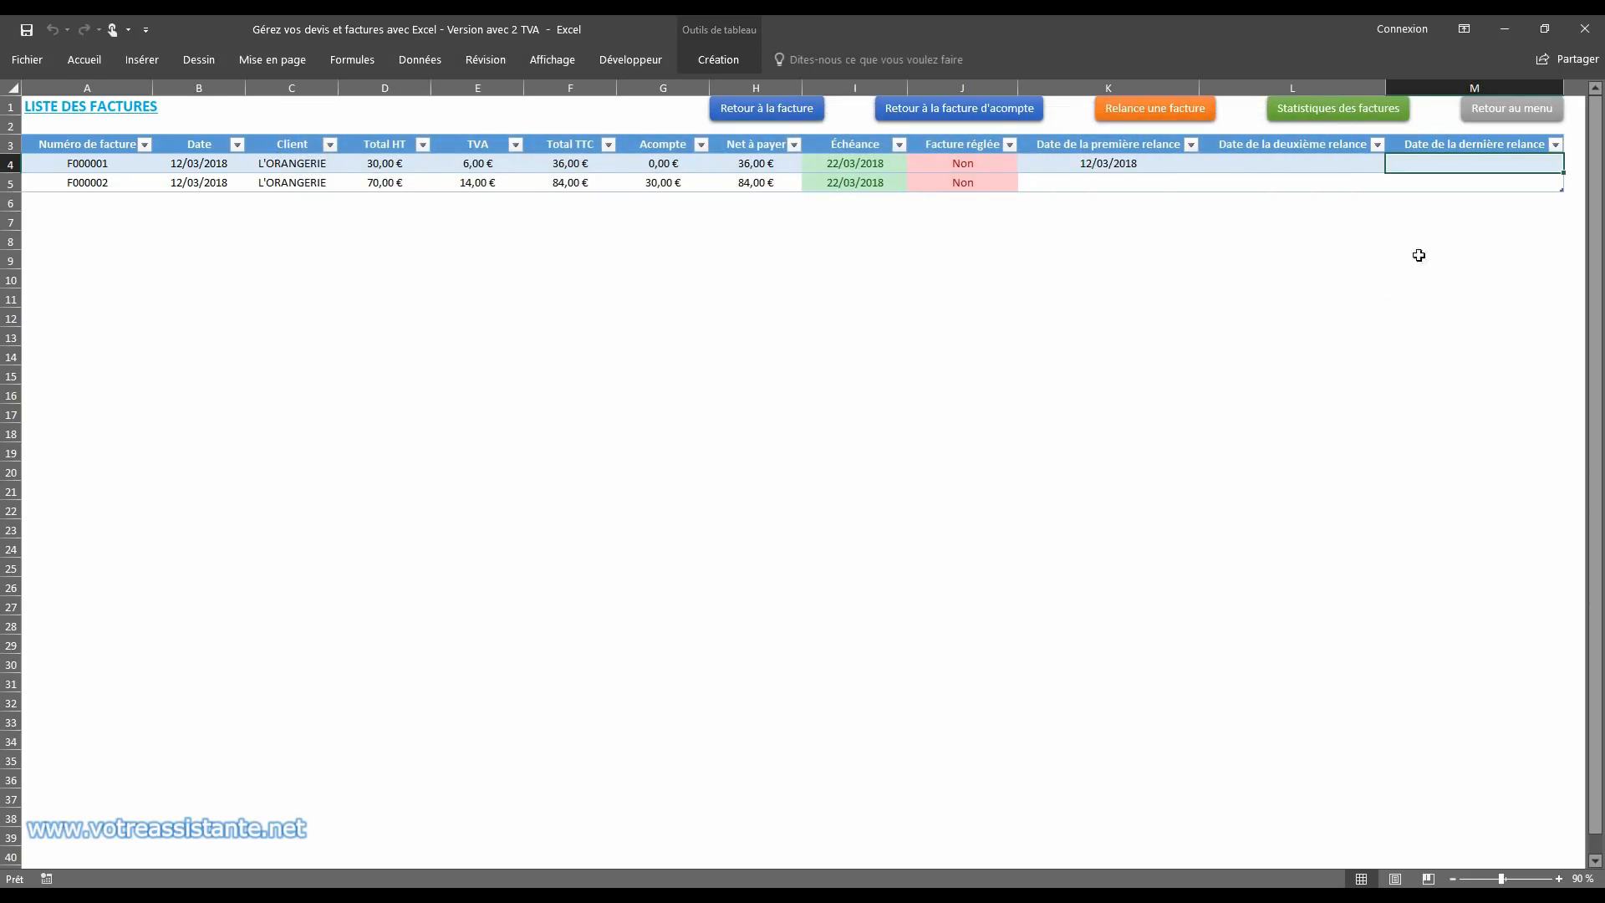
click(1313, 124)
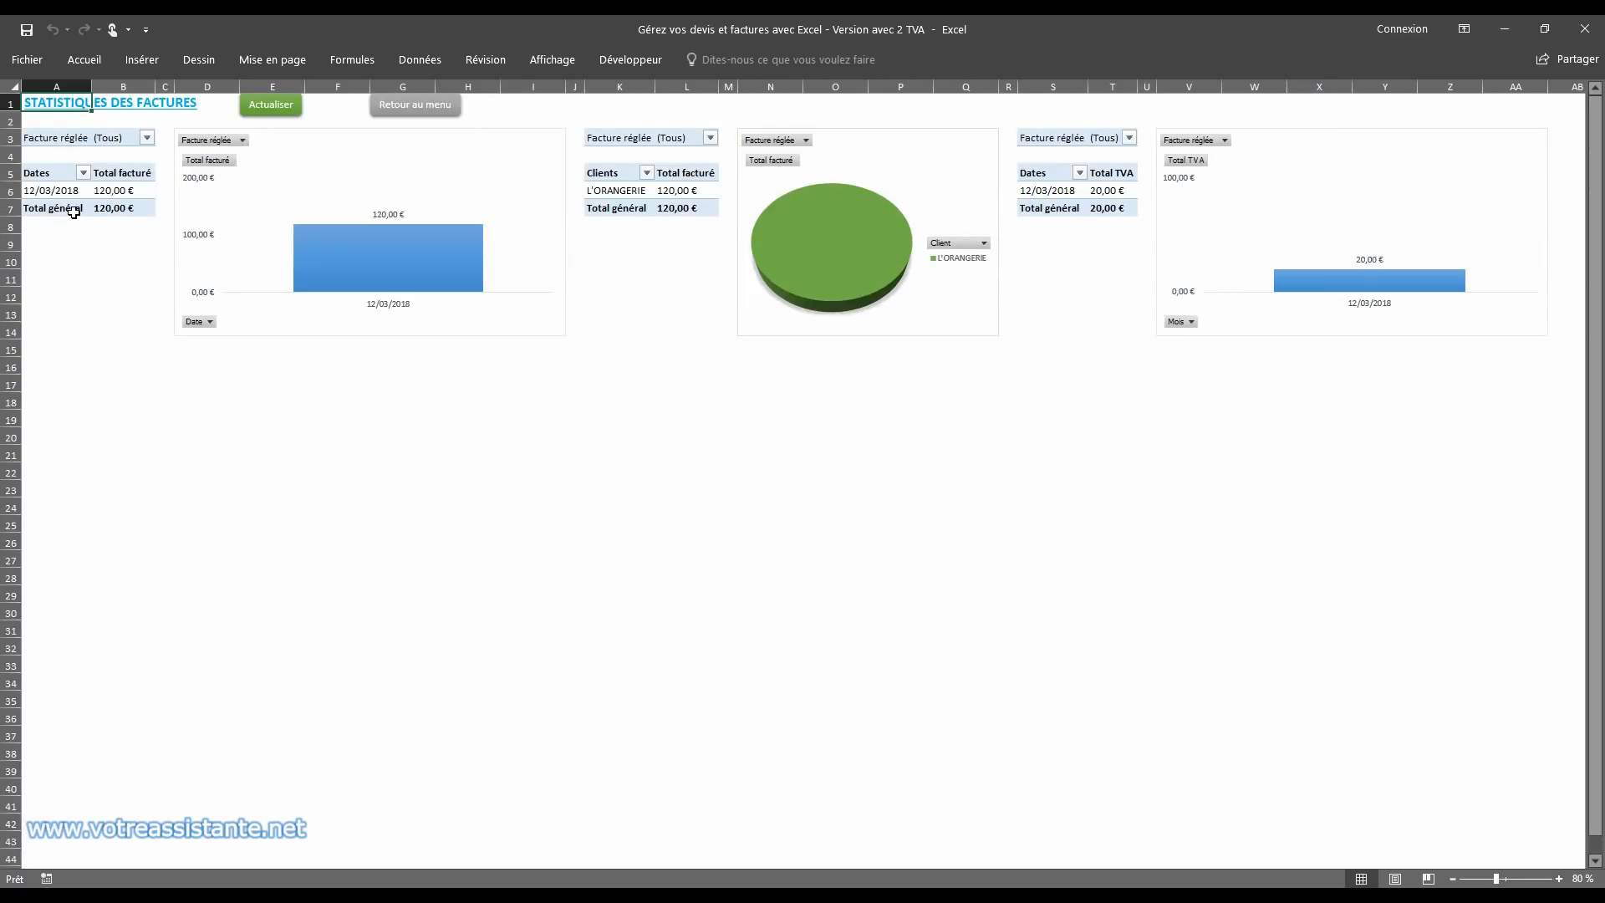
Step: Group the dates in the Total facturé by date pivot table by months and years
click(37, 190)
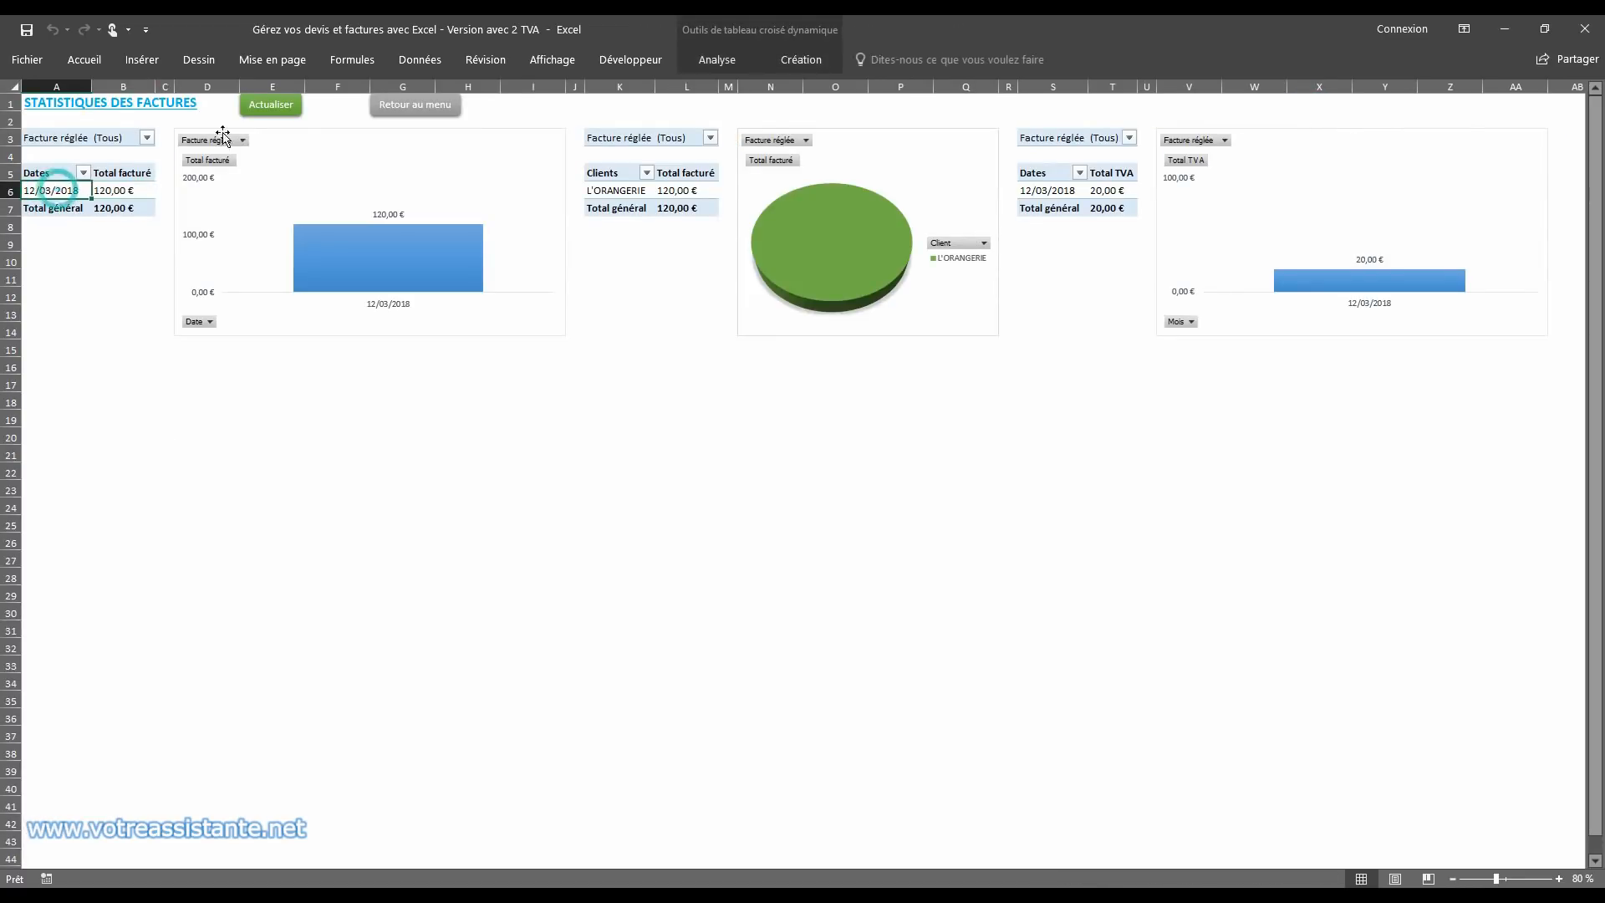
click(716, 60)
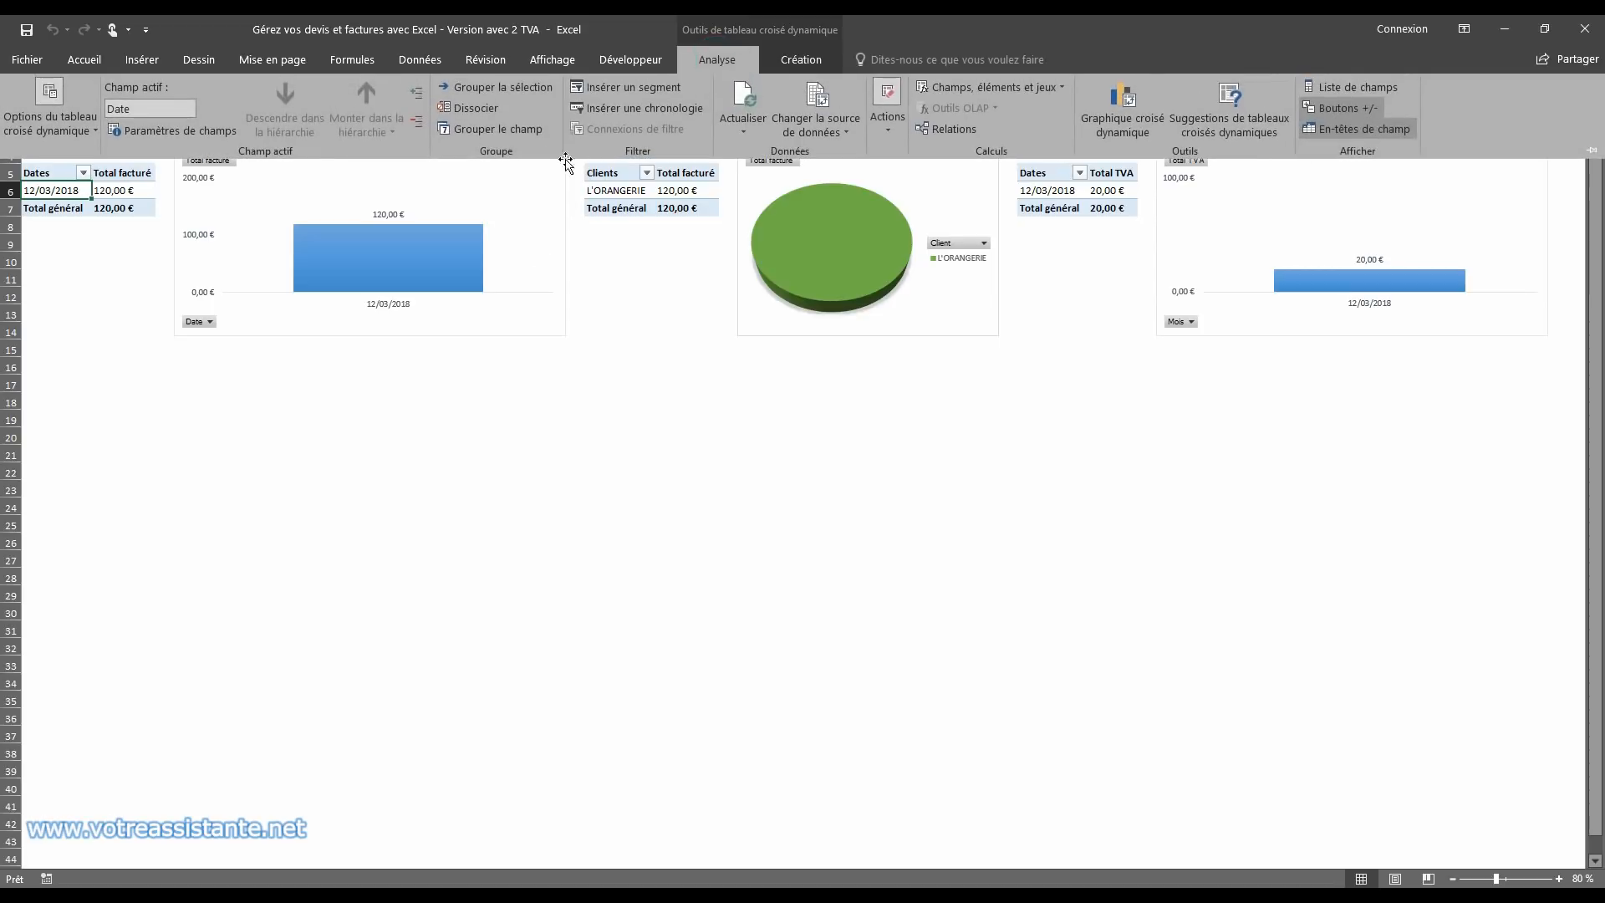
click(468, 130)
click(533, 665)
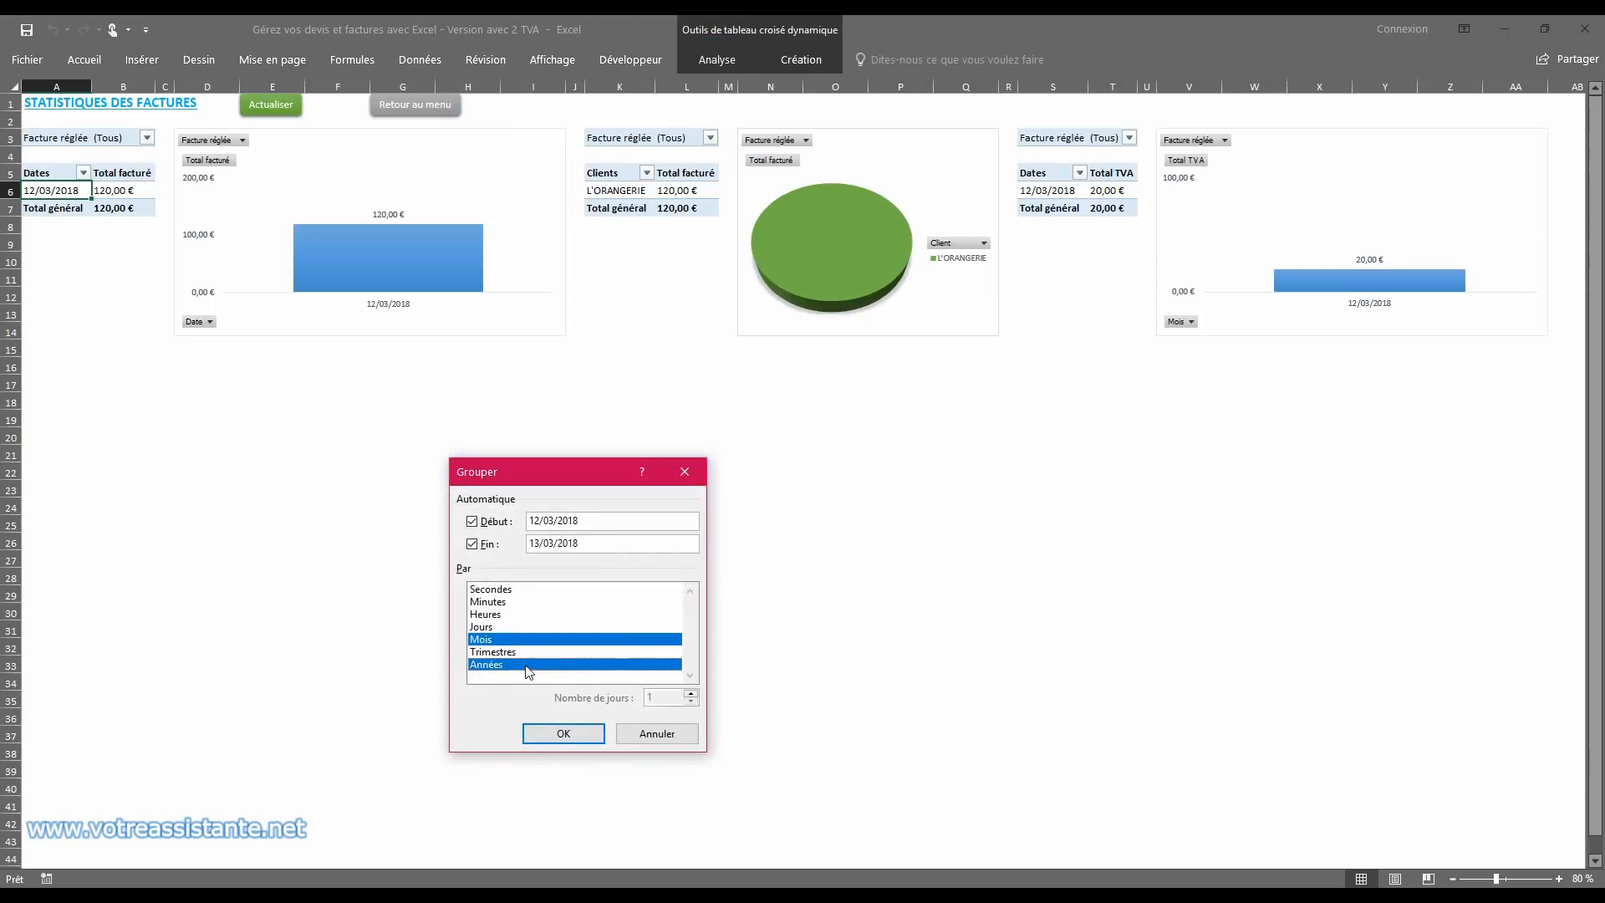
click(563, 734)
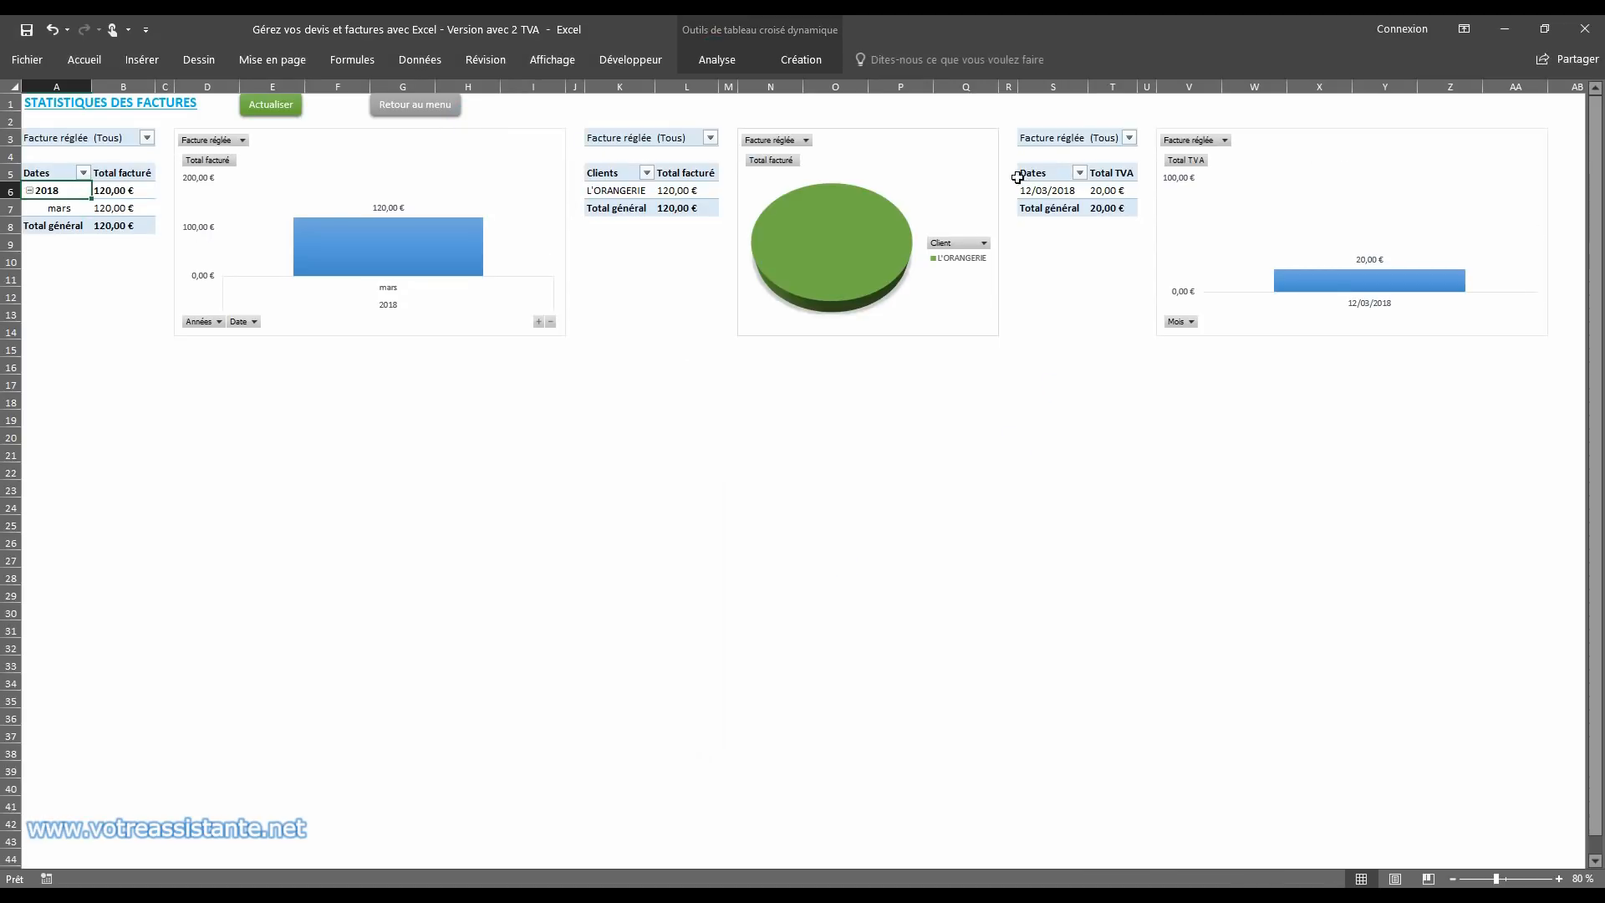
Step: Group the dates in the Total TVA pivot table by months and years
click(1061, 192)
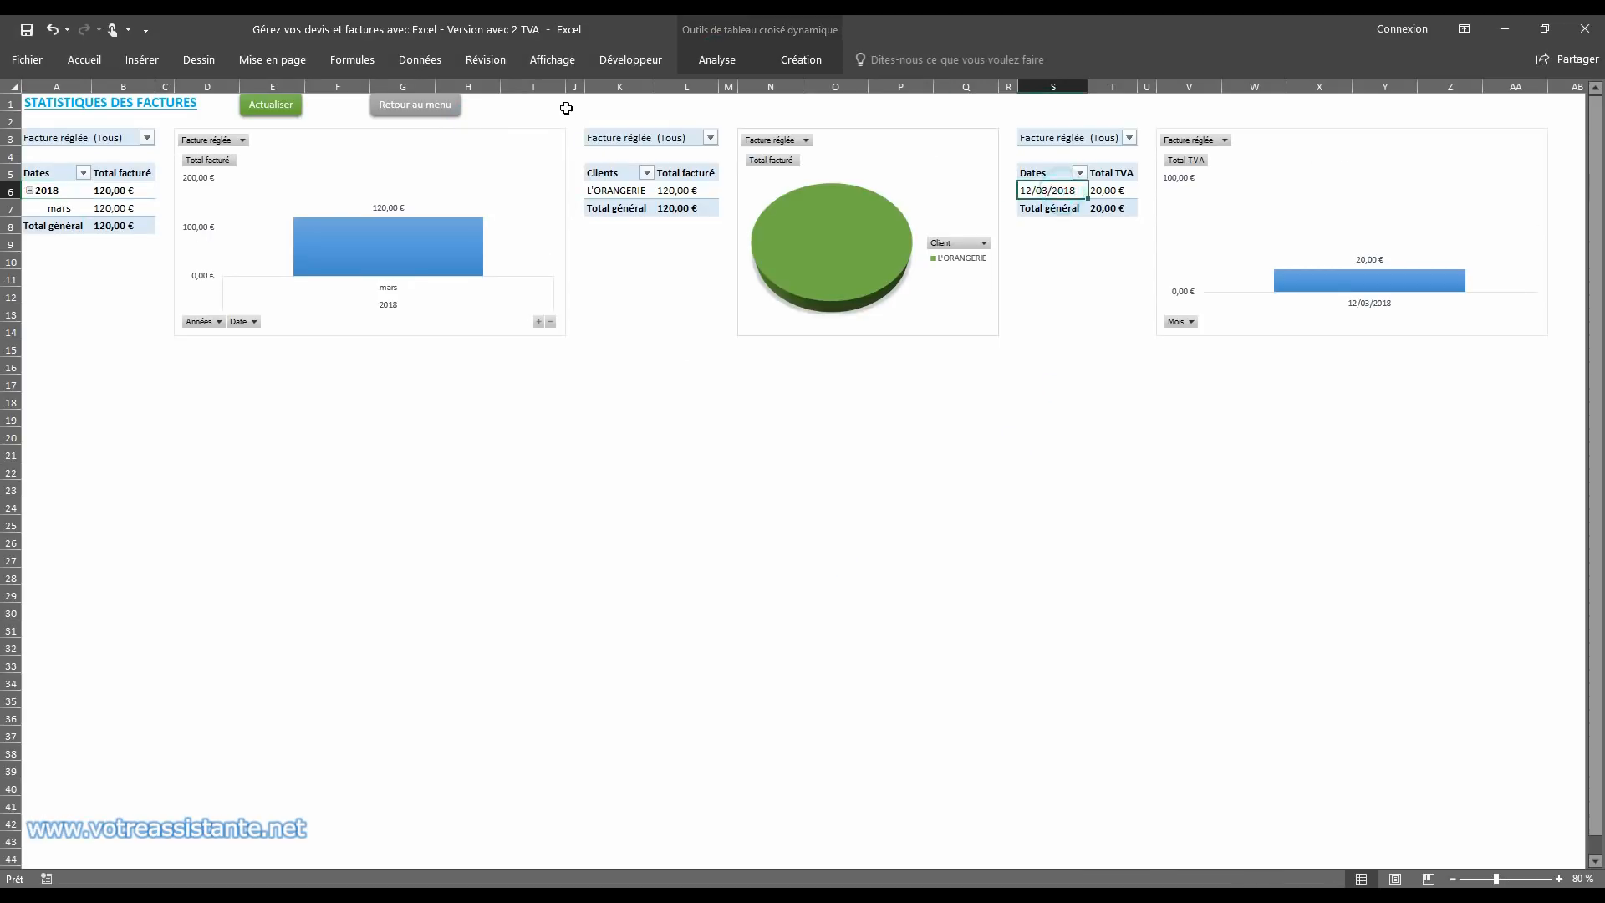
click(711, 62)
click(488, 130)
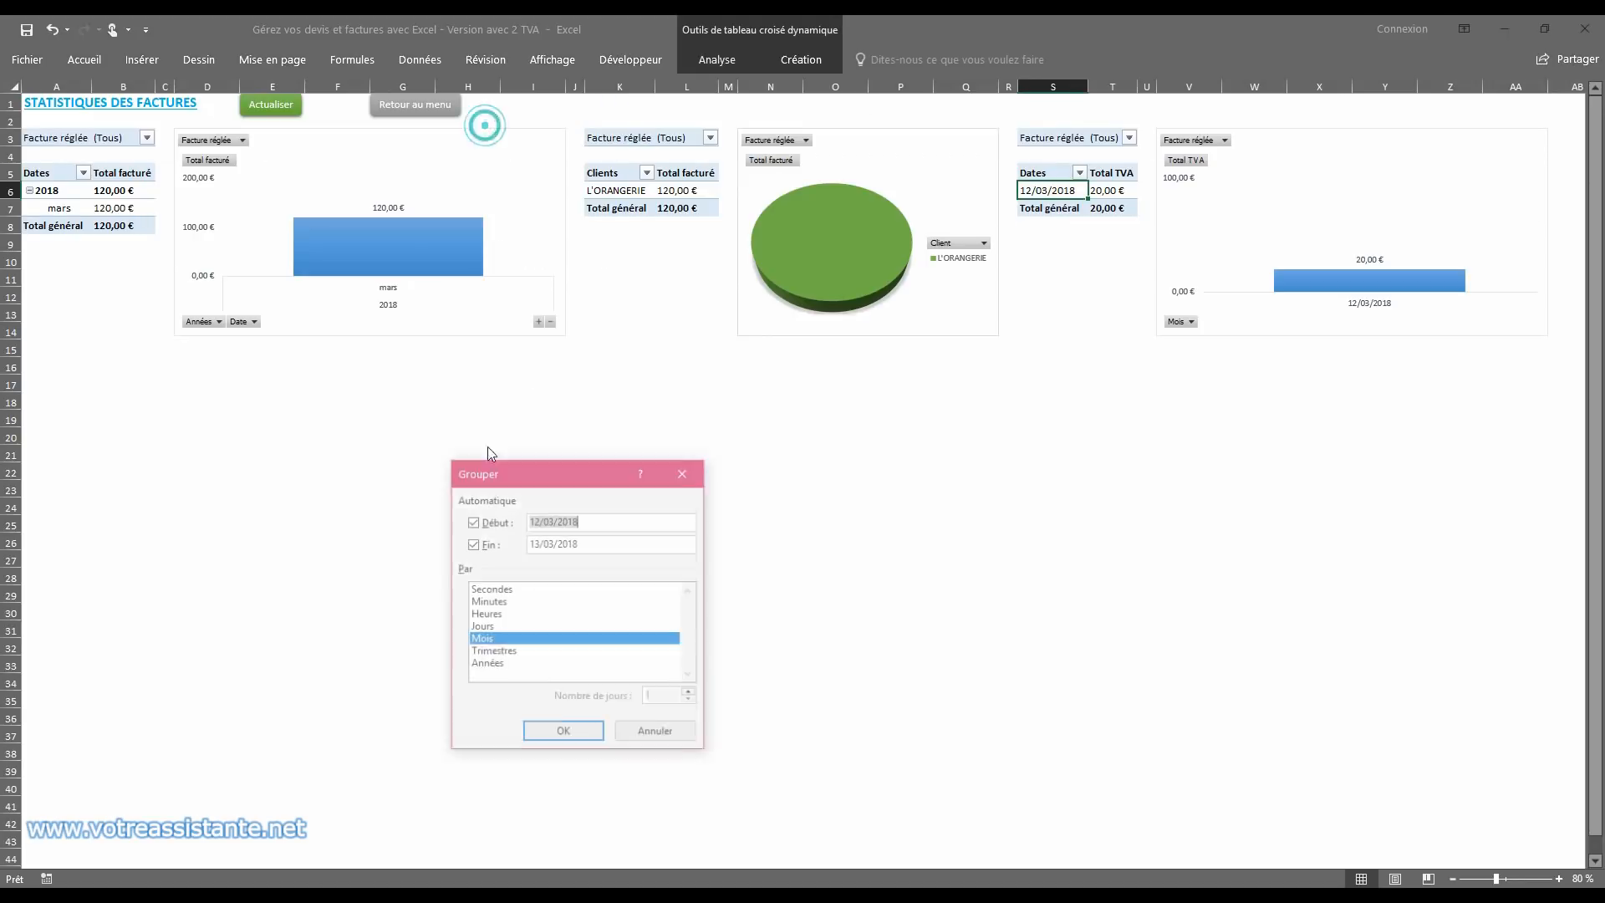
click(500, 666)
click(563, 733)
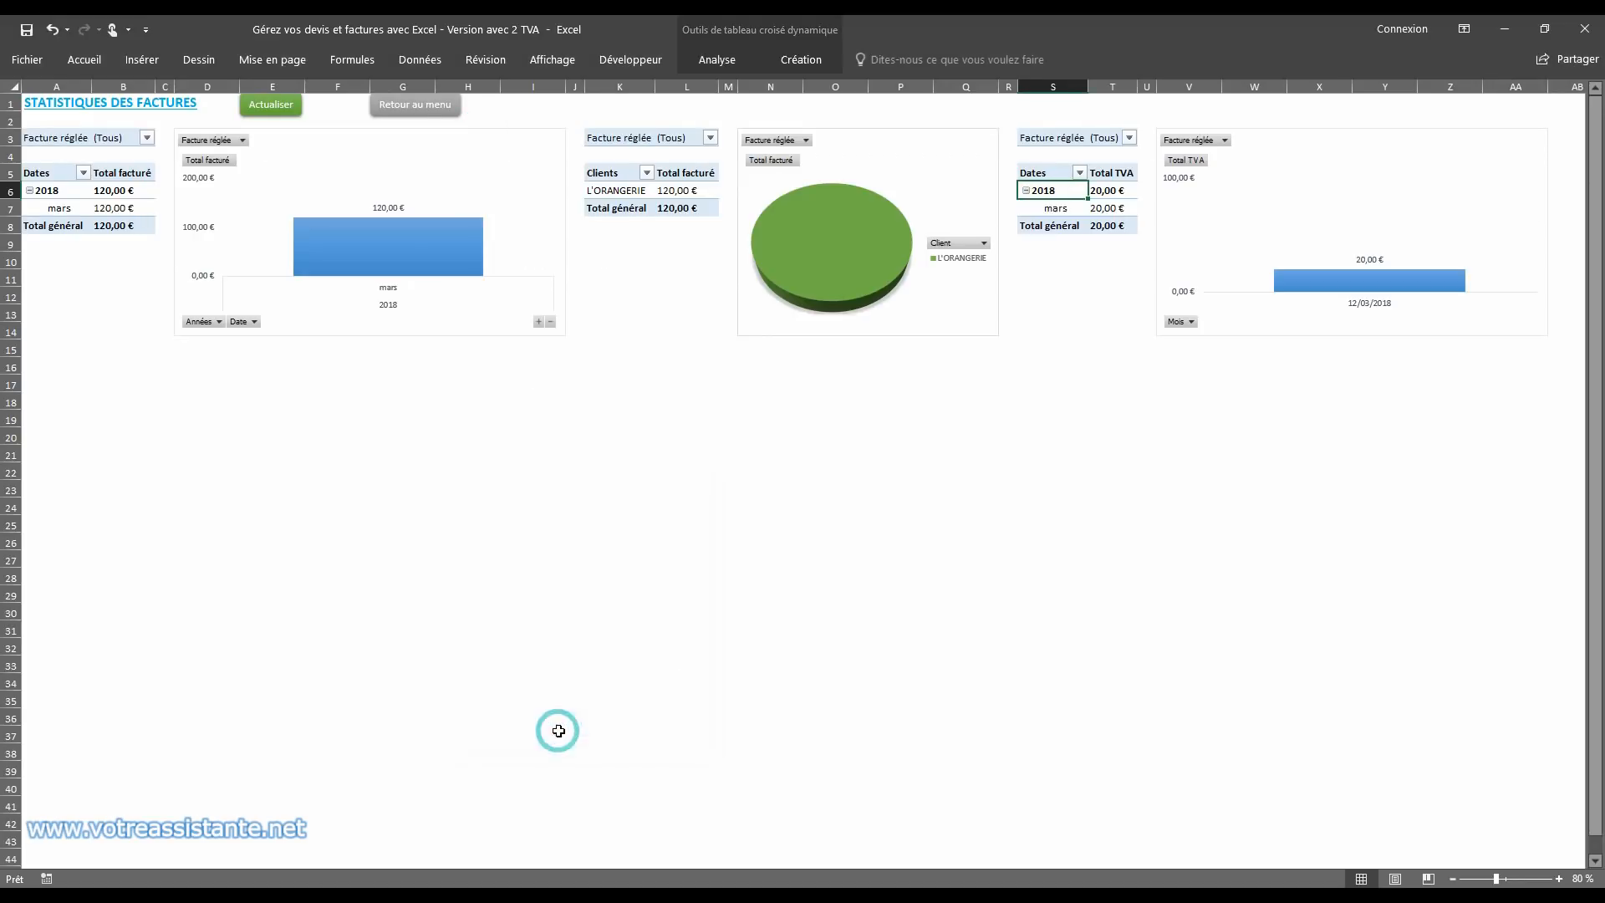
click(57, 110)
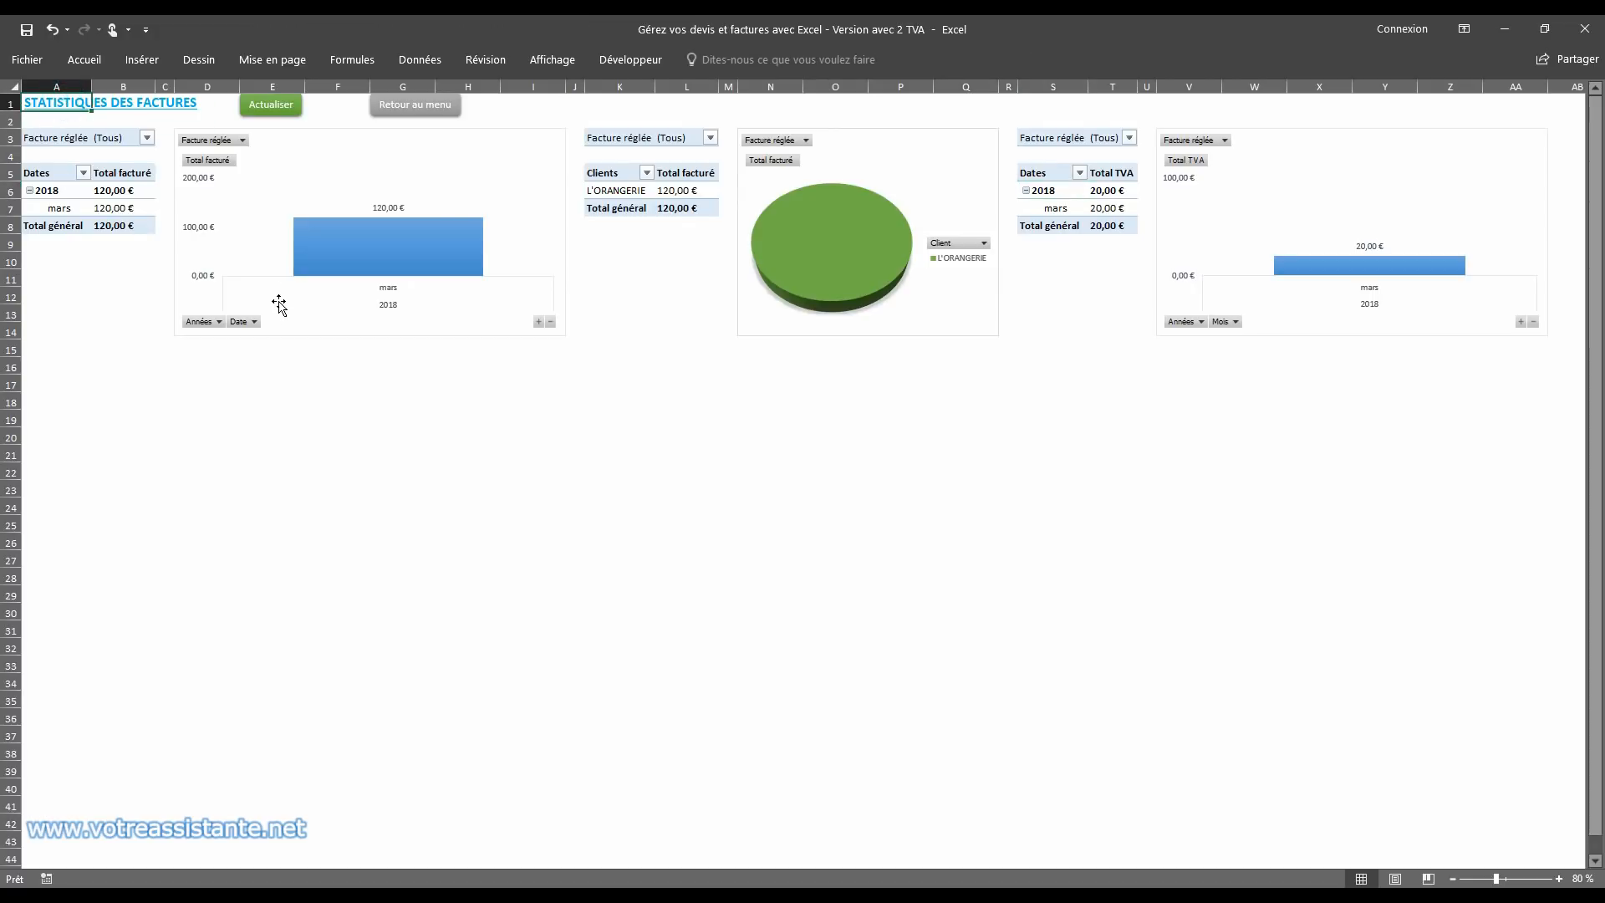
Step: Create a deposit invoice for the BOULANGERIE quote from the list of quotes, overwriting the displayed invoice
click(413, 107)
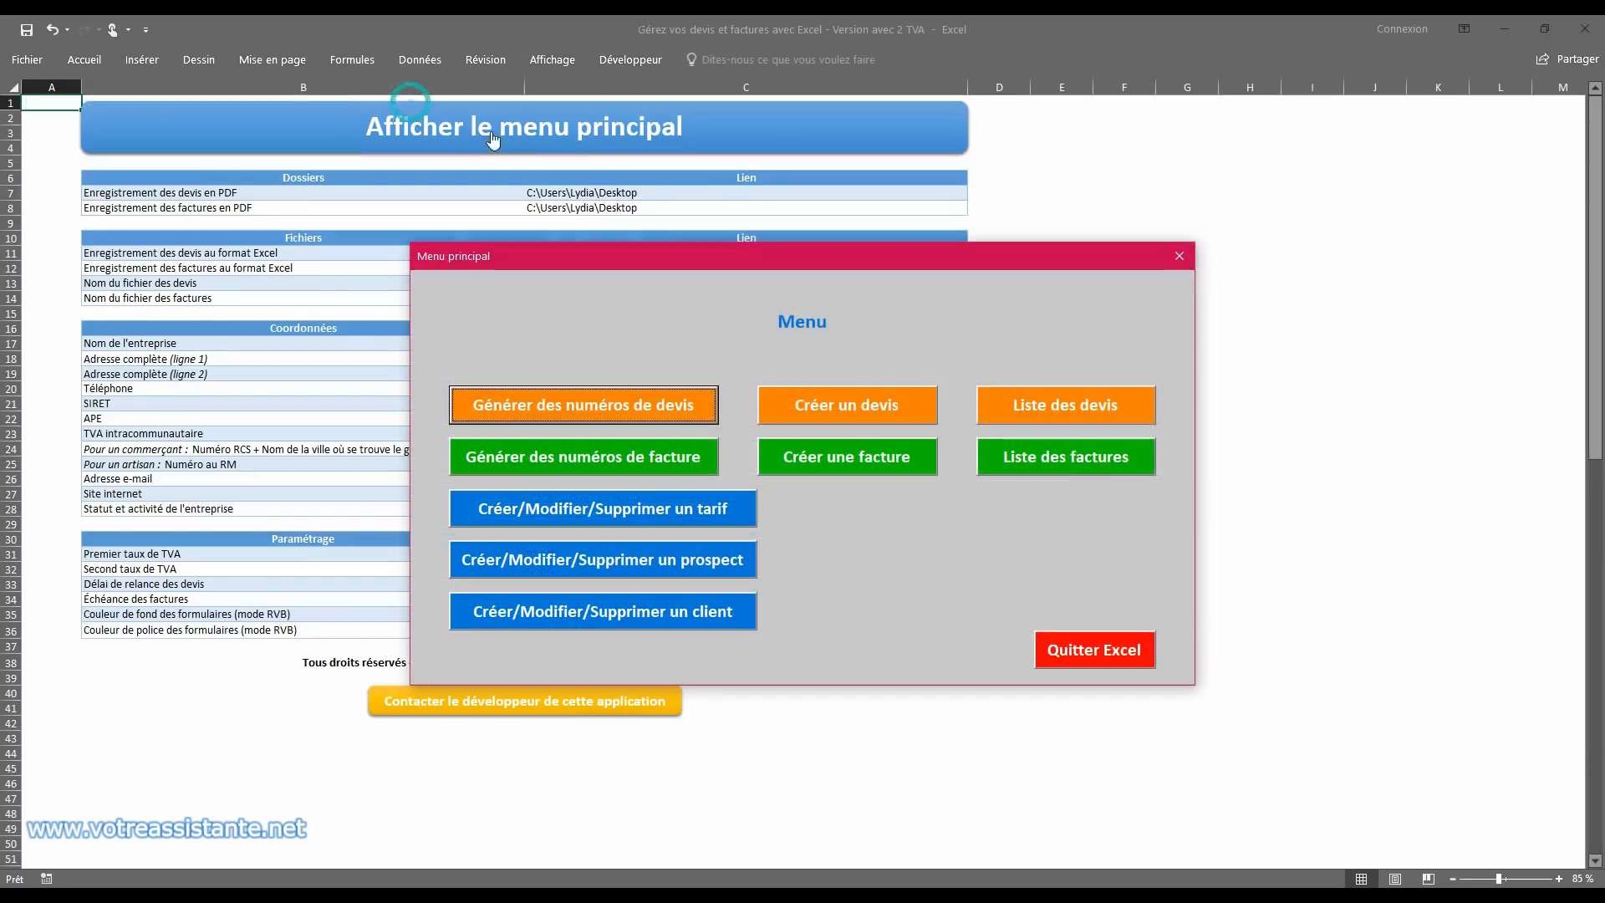
click(1064, 405)
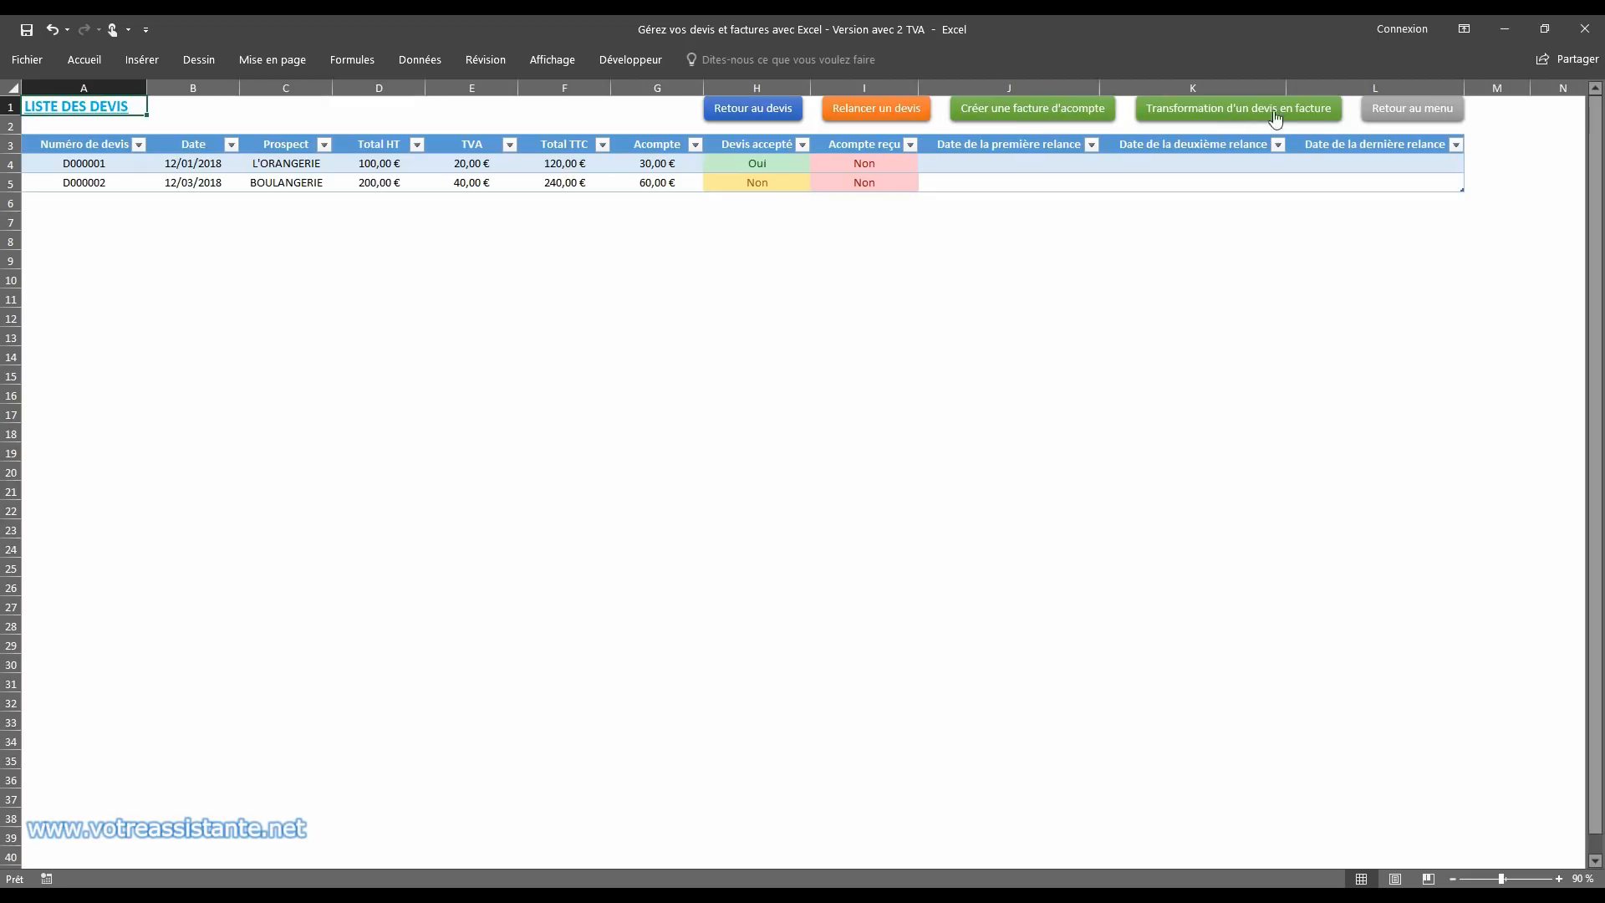
click(1035, 117)
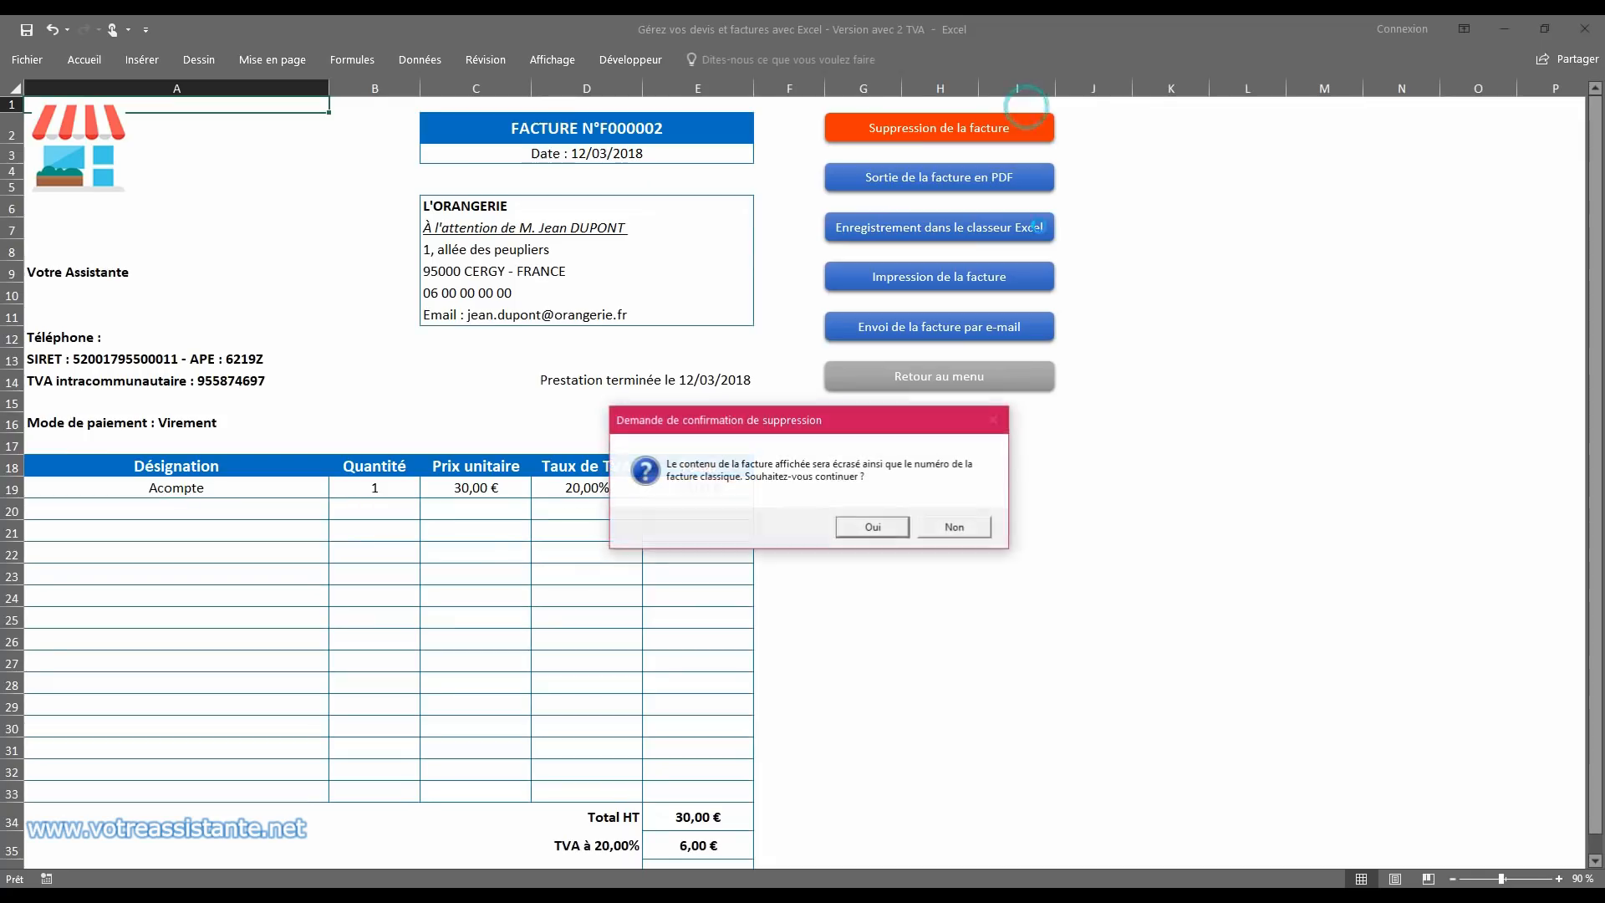
click(872, 529)
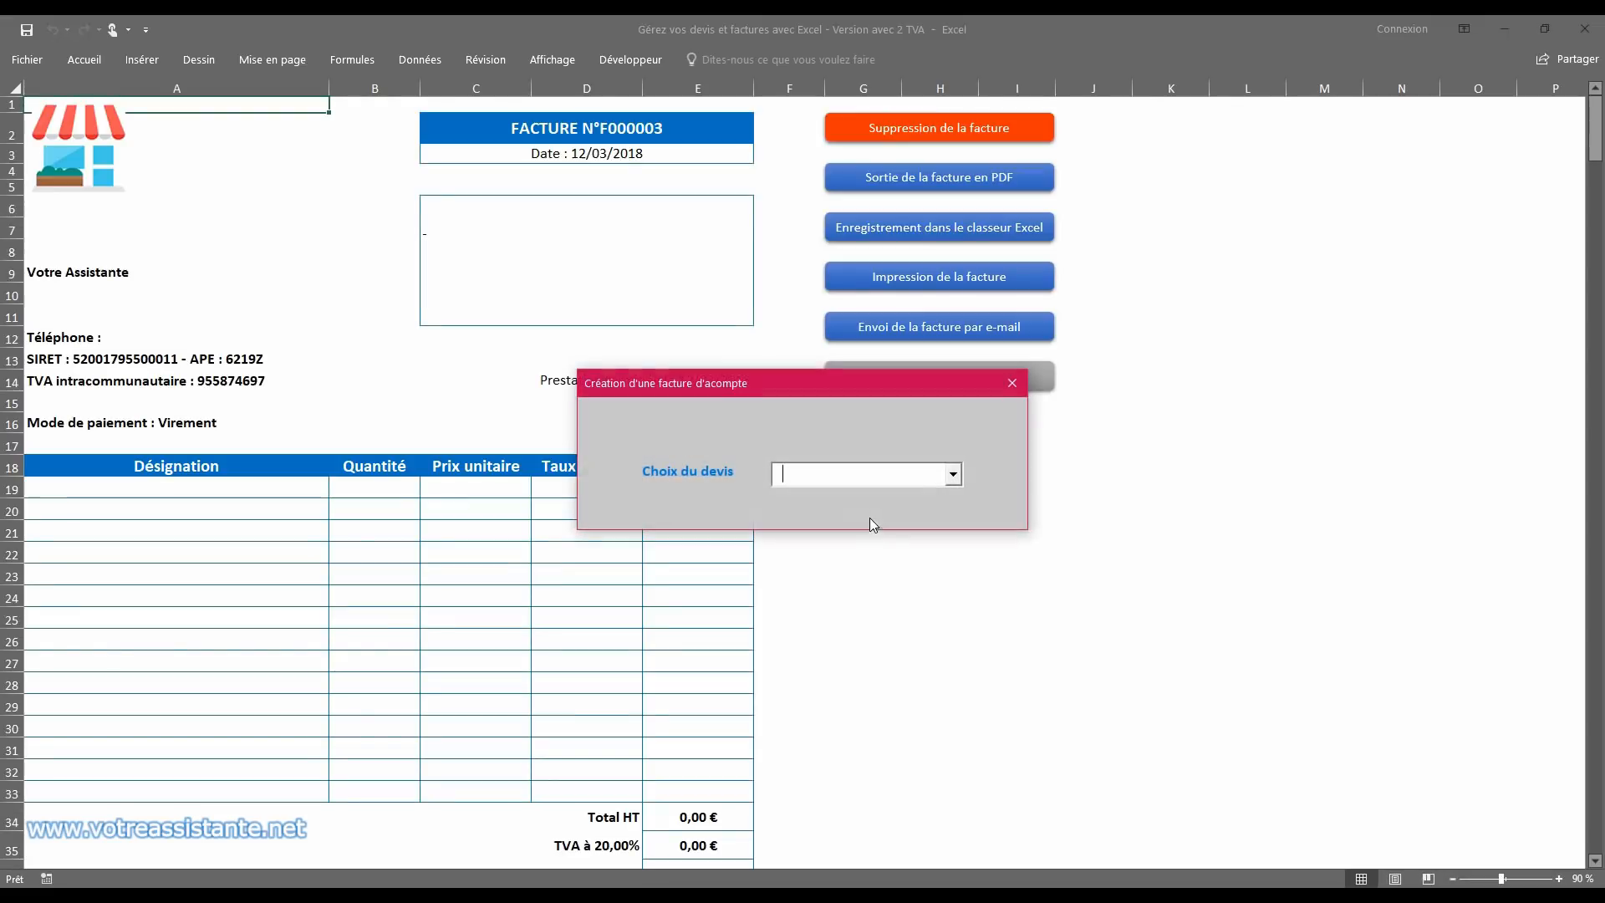
click(951, 475)
click(910, 513)
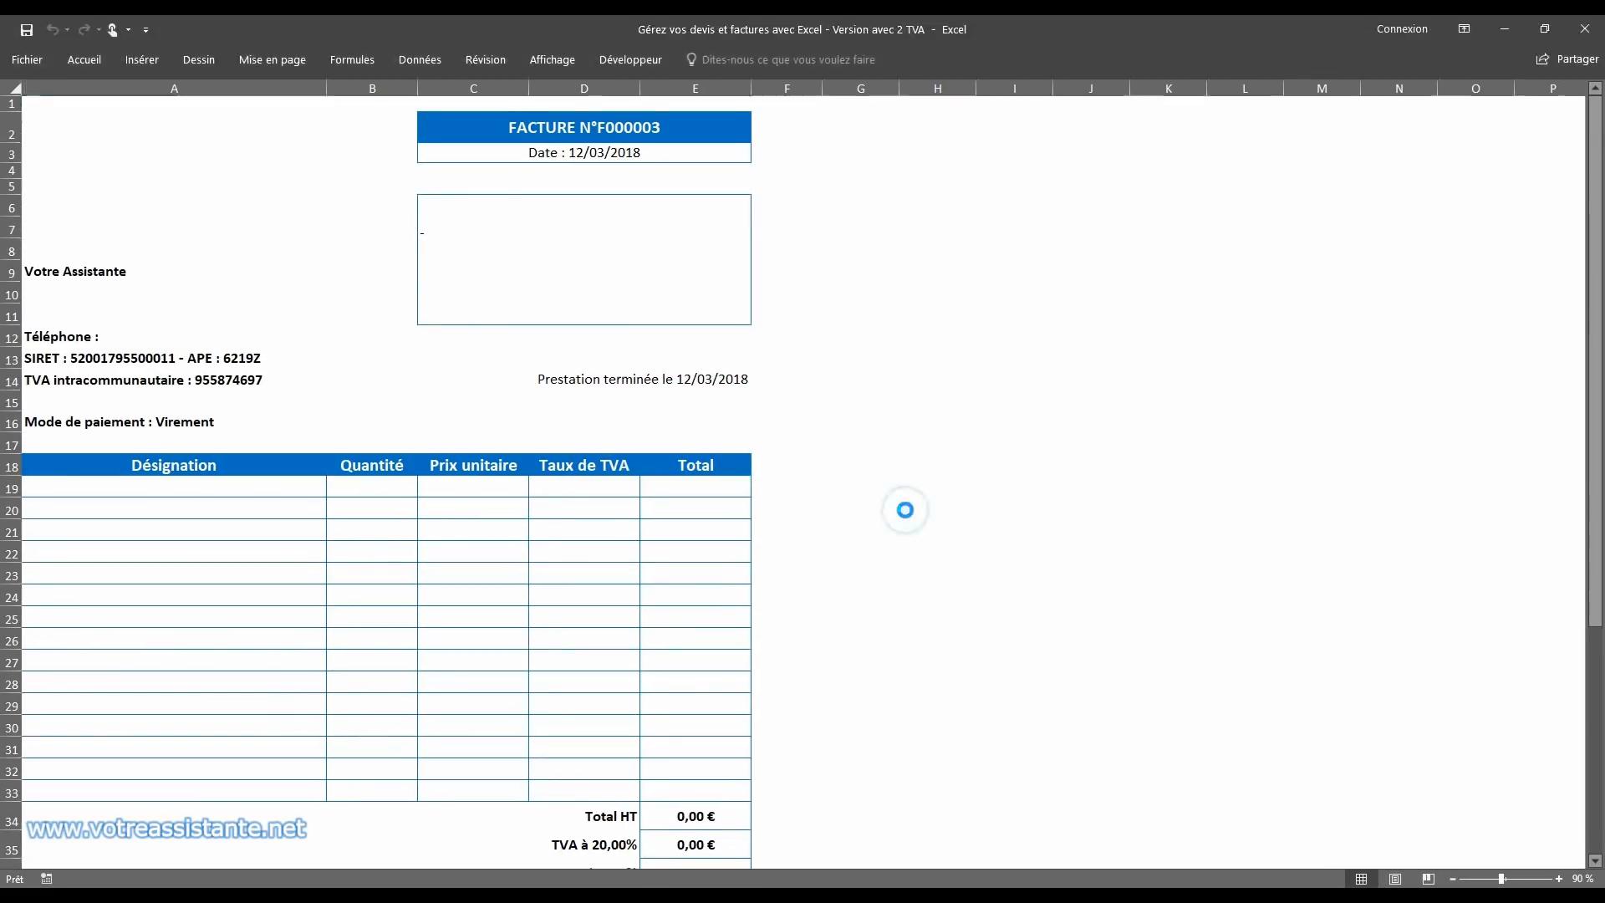
Step: Go to the Prospects form, transform the BOULANGERIE prospect into a client and return to the main menu
click(890, 545)
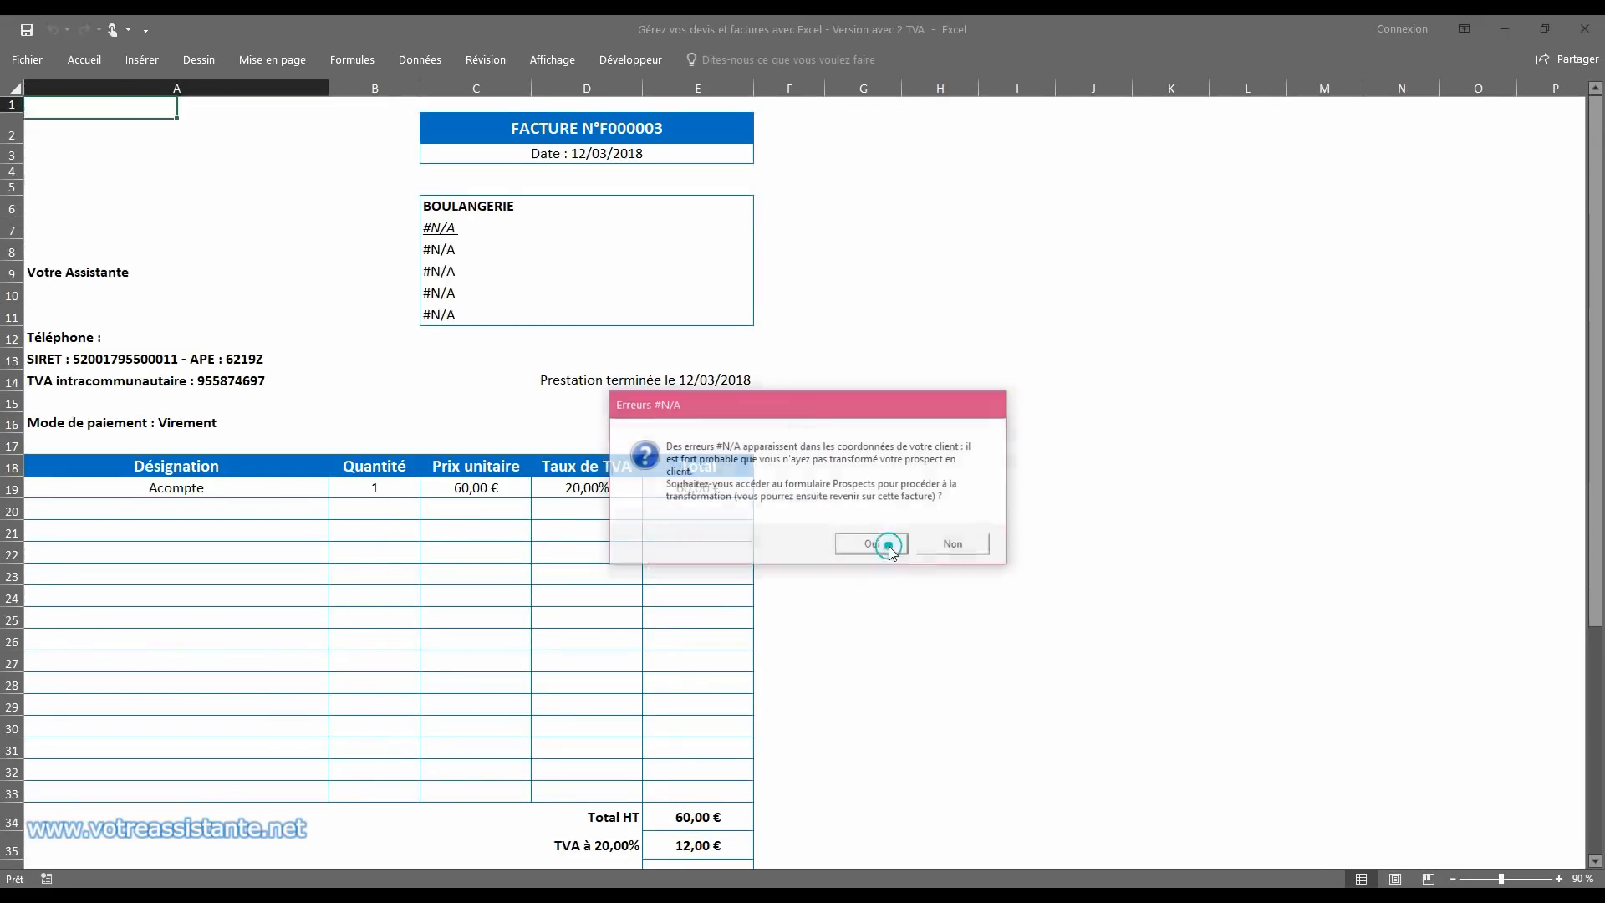
click(906, 314)
click(895, 333)
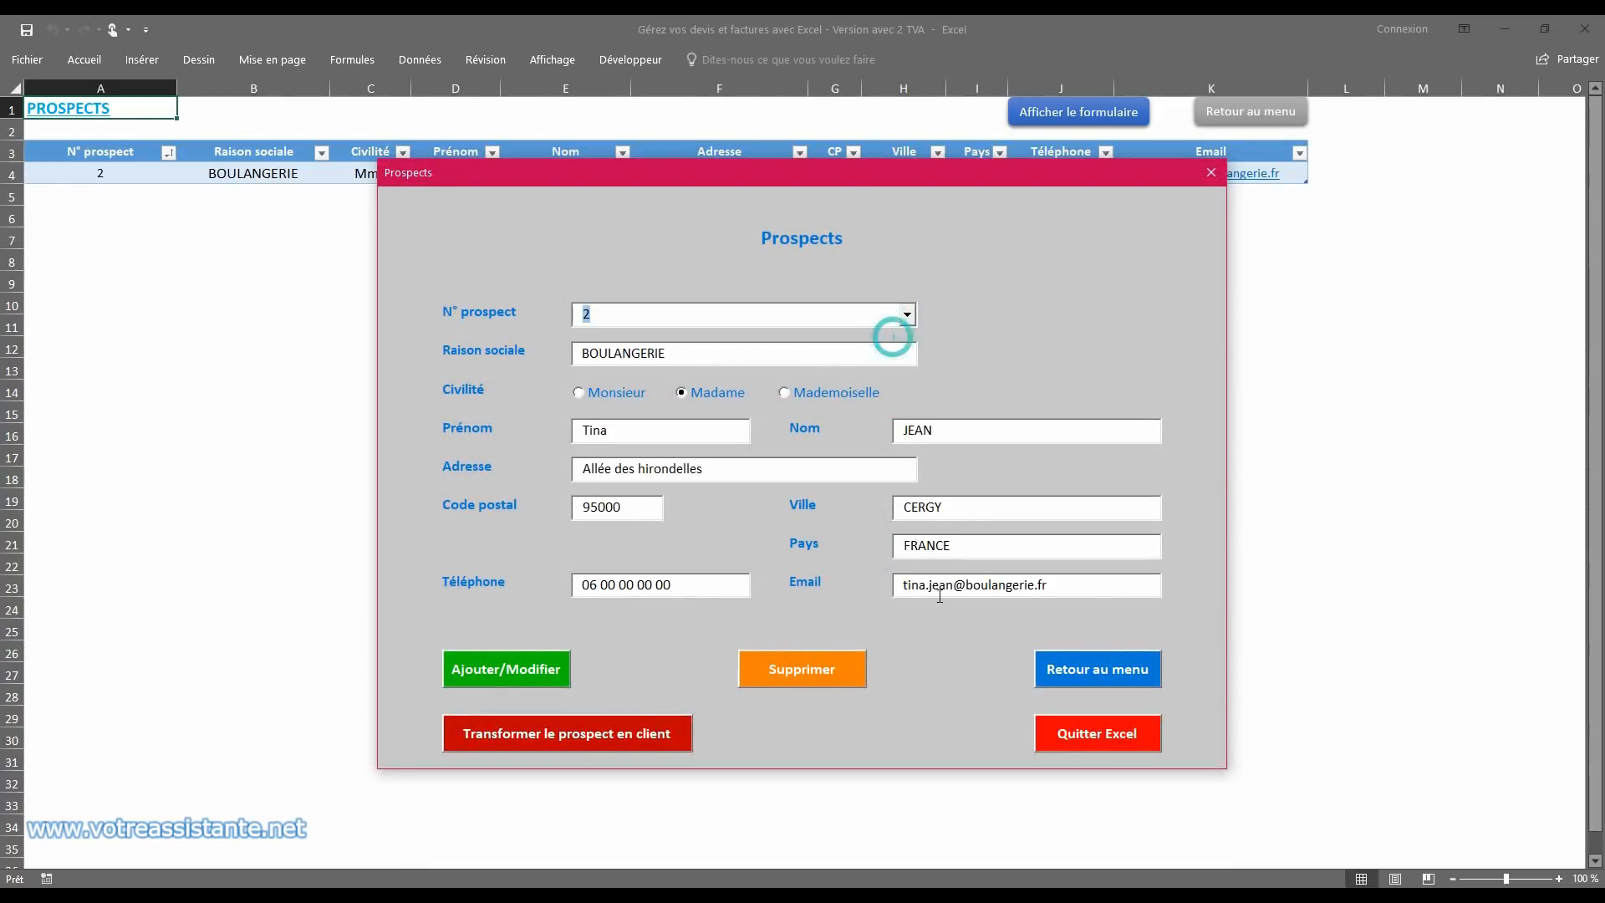
click(534, 733)
click(830, 530)
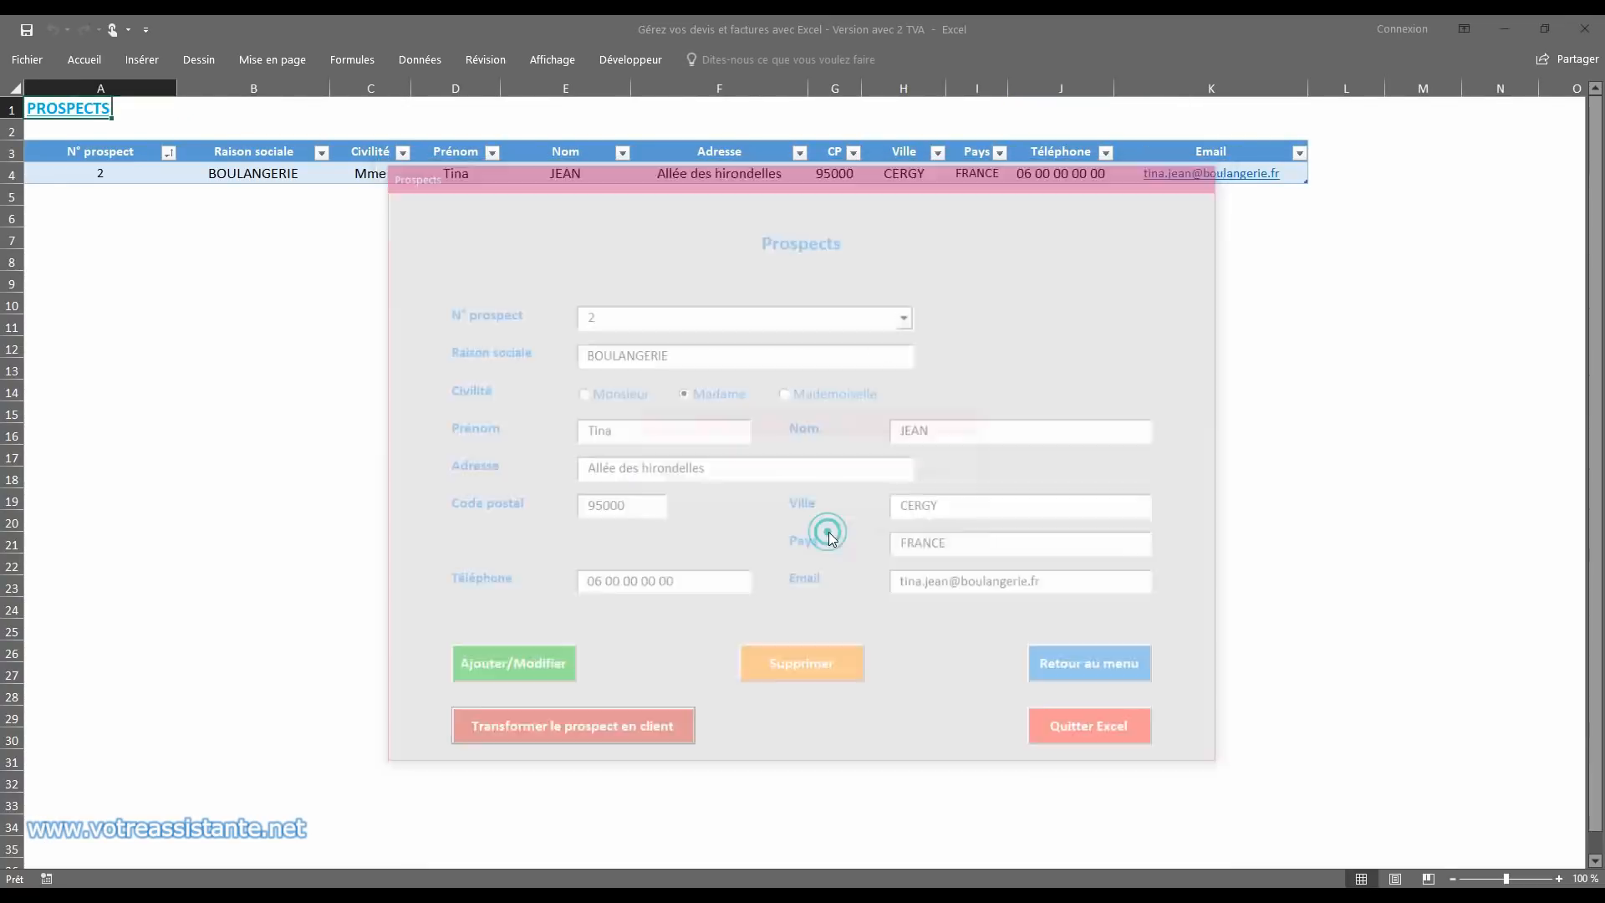
click(1083, 671)
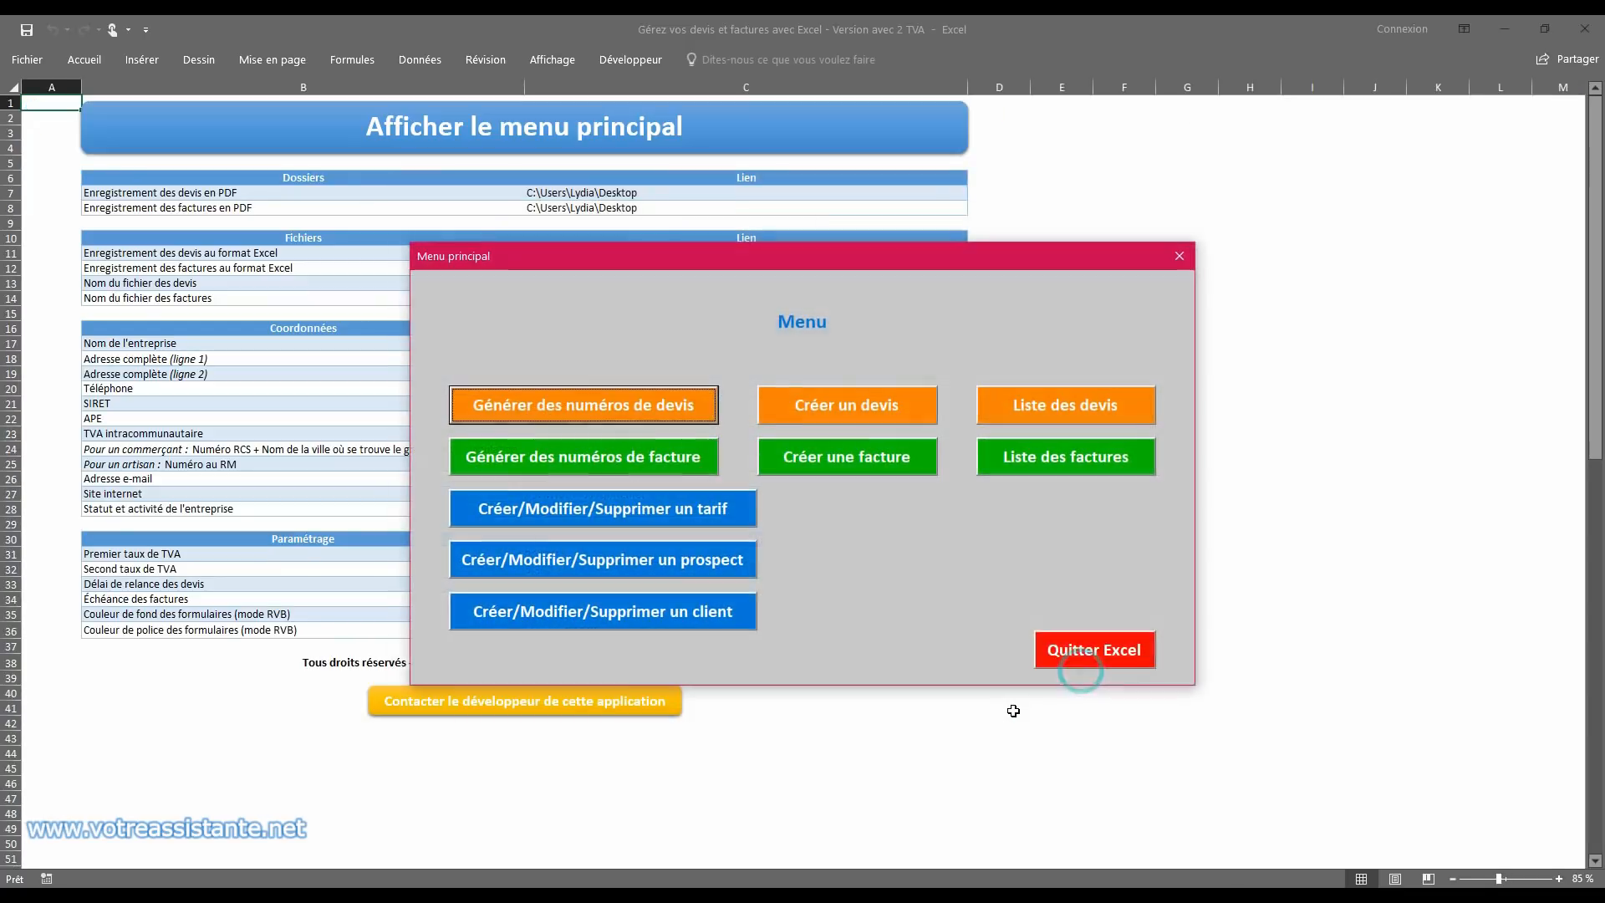
Step: Reopen the BOULANGERIE deposit invoice, save it to the Excel invoices workbook and return to the main menu
click(1000, 455)
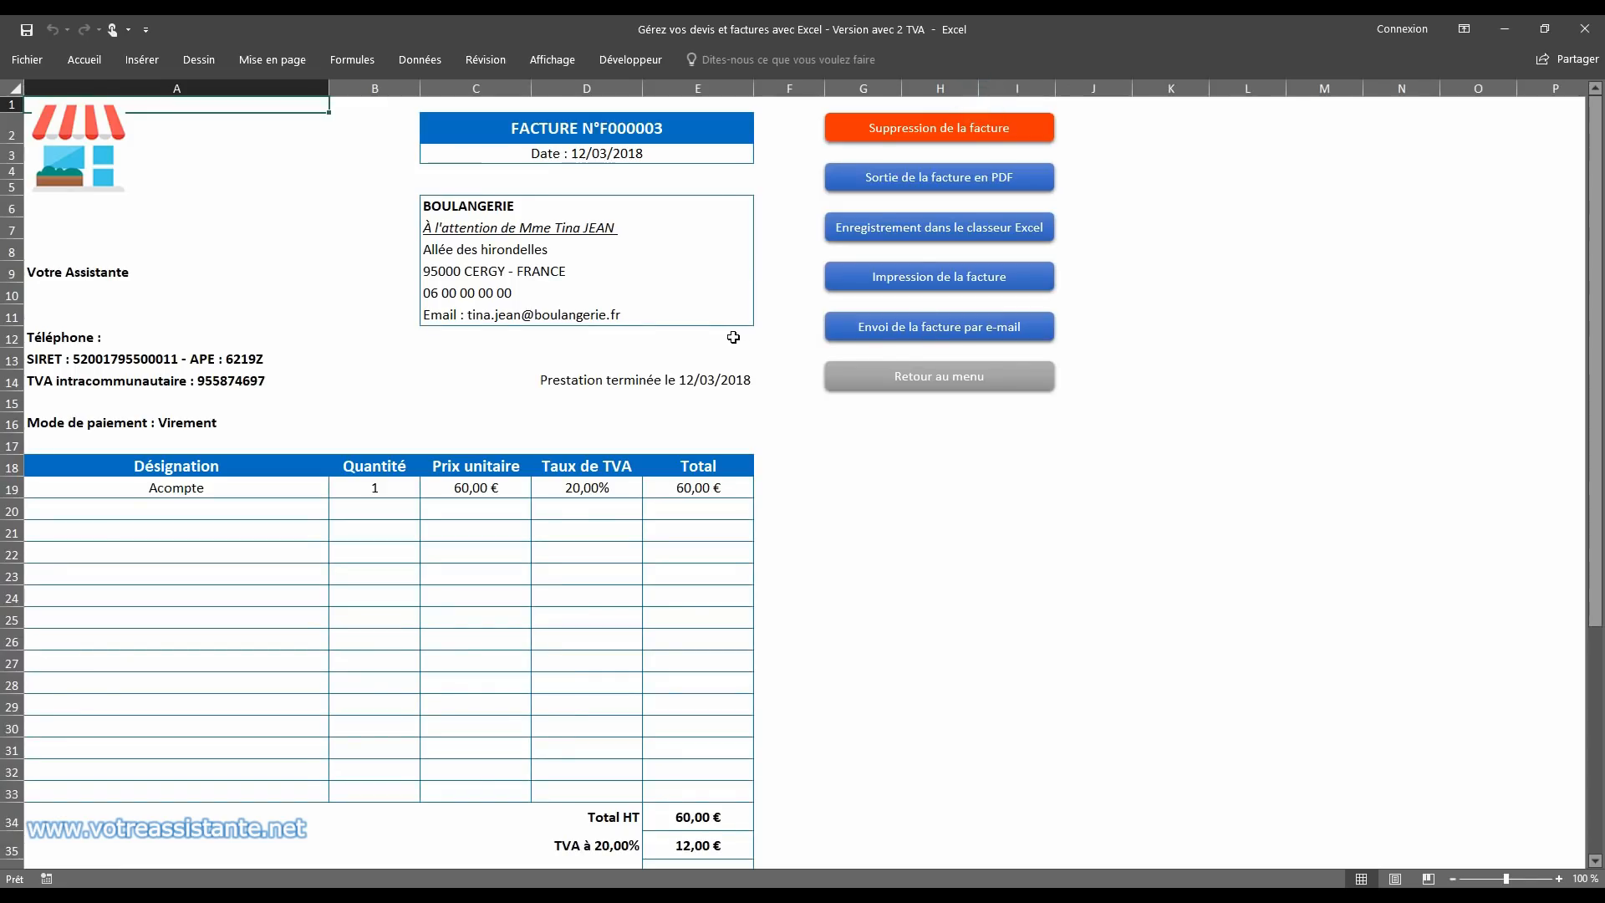
click(938, 234)
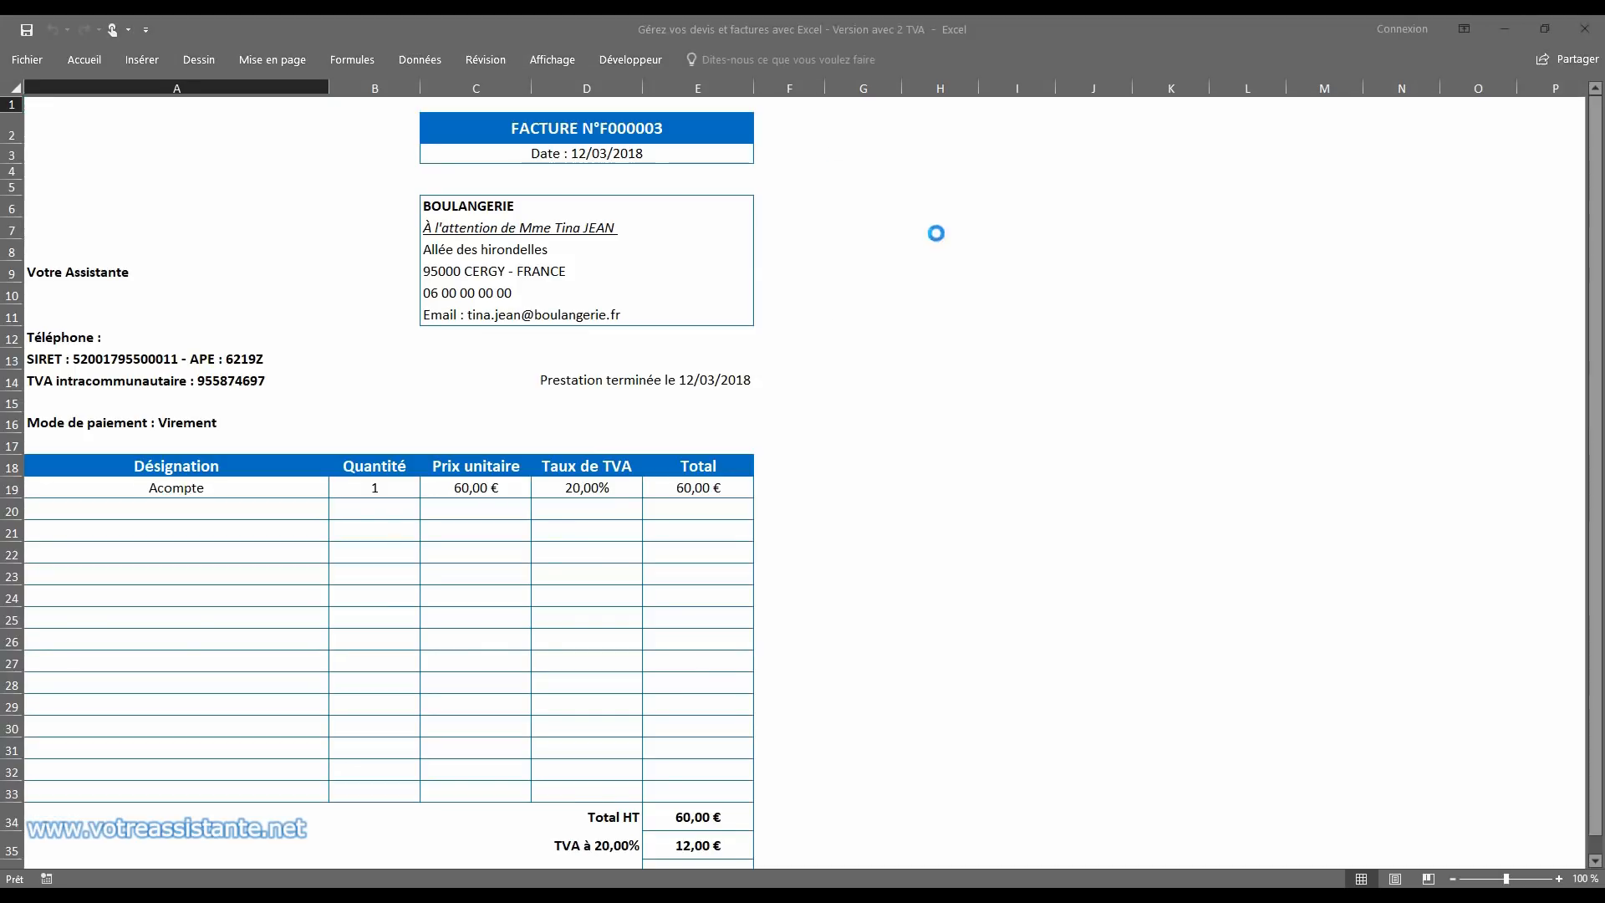
click(880, 526)
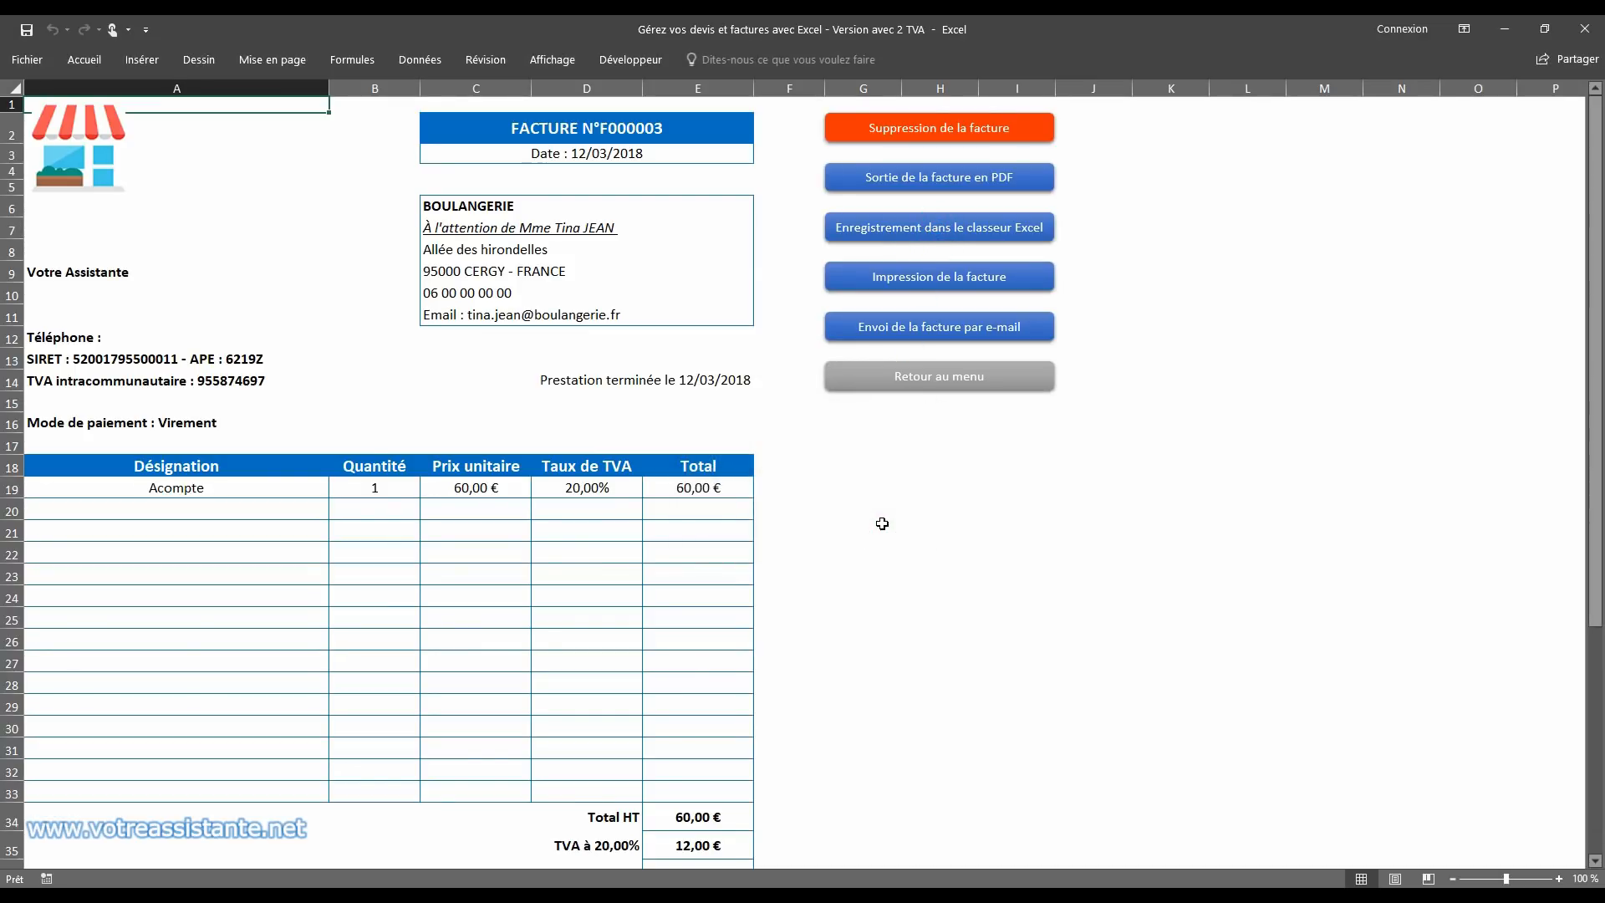
click(943, 378)
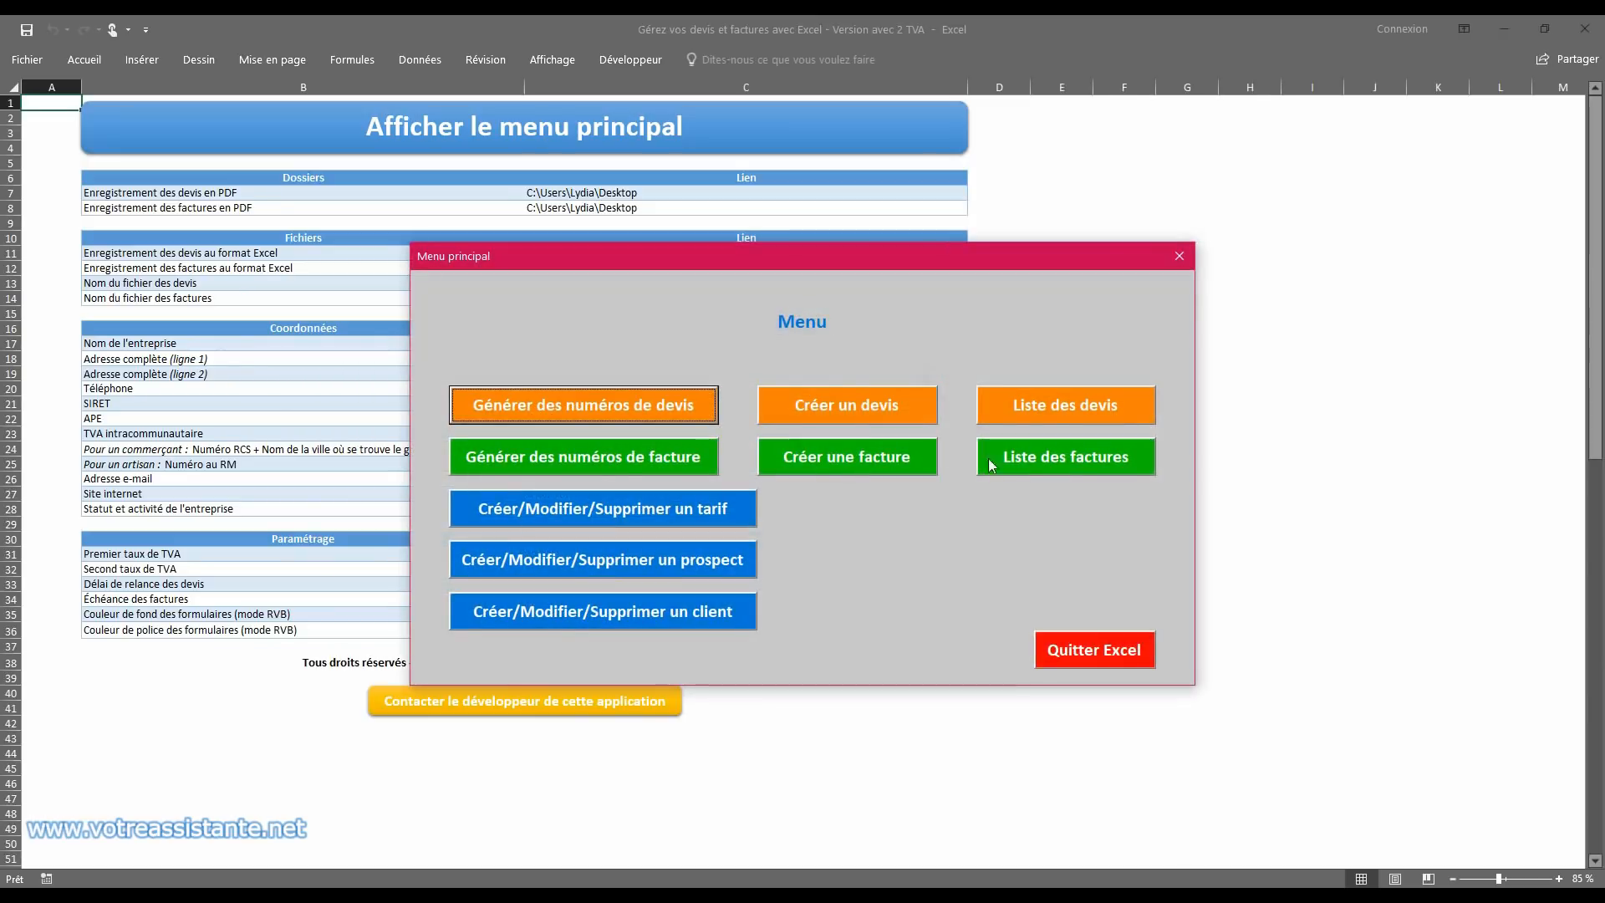
Step: Convert the BOULANGERIE quote into an invoice from the list of quotes and save it to the Excel invoices workbook
click(1052, 404)
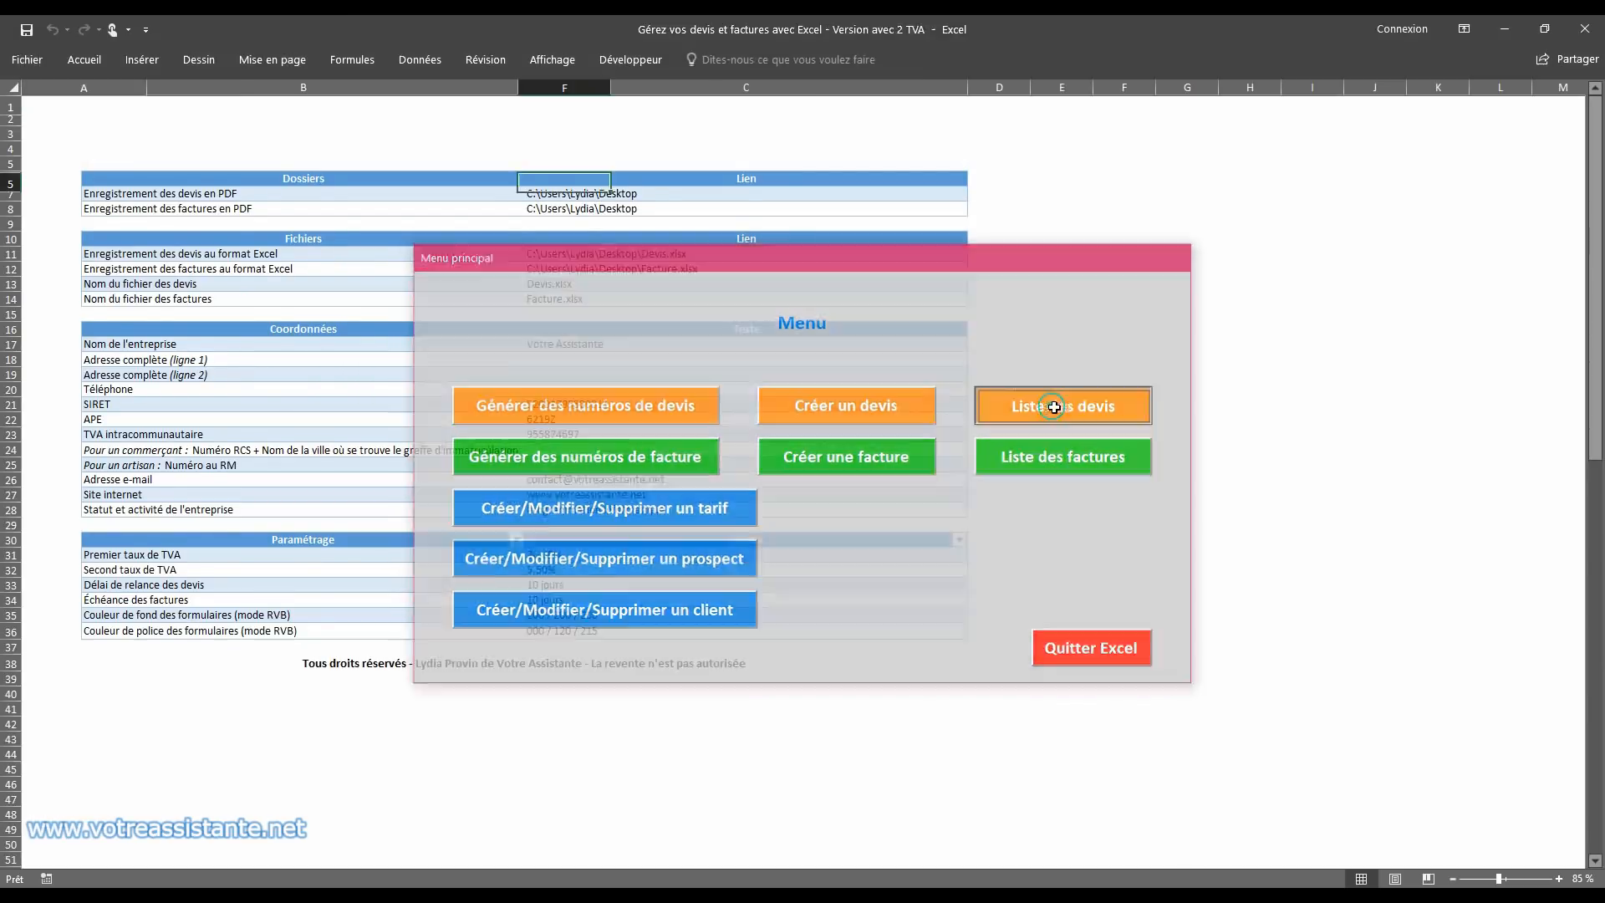
click(1166, 116)
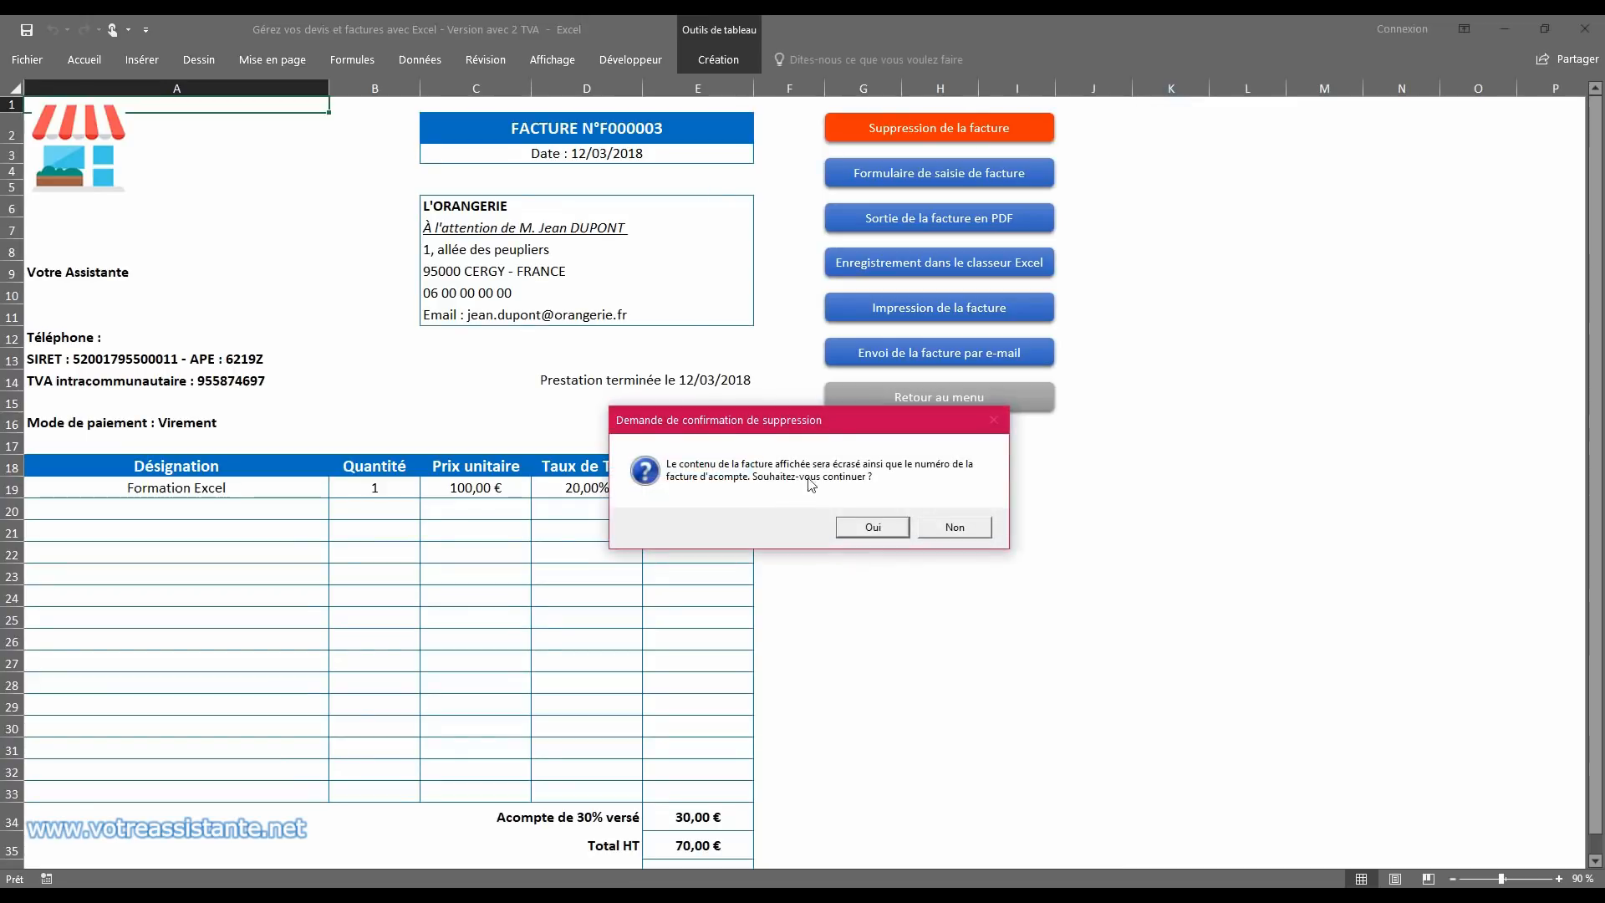
click(873, 527)
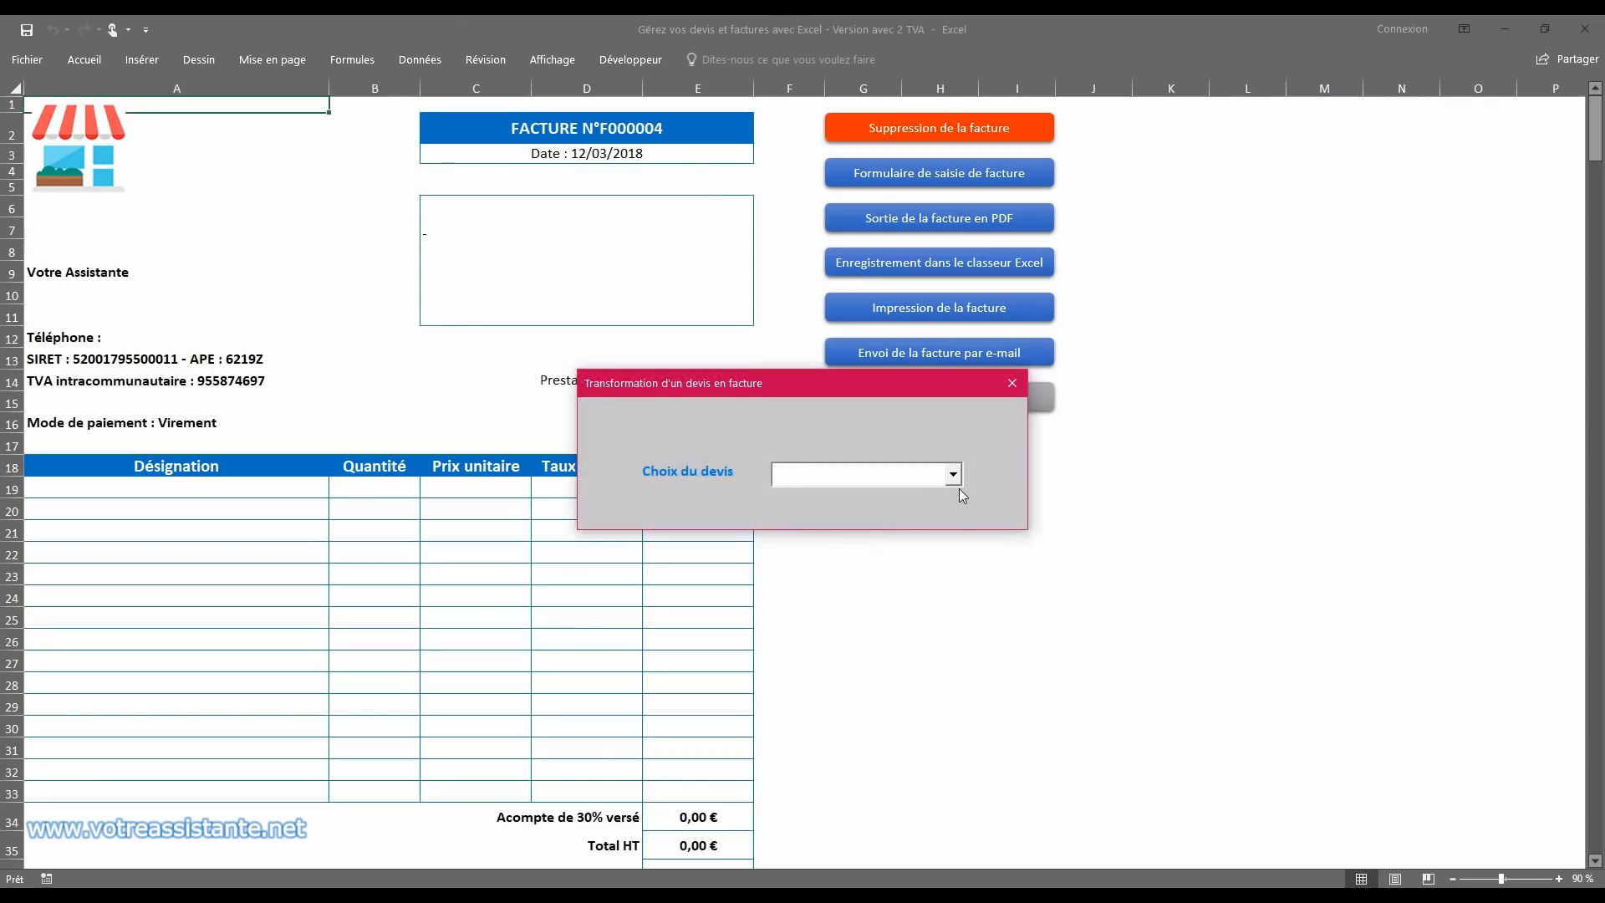
click(954, 474)
click(920, 513)
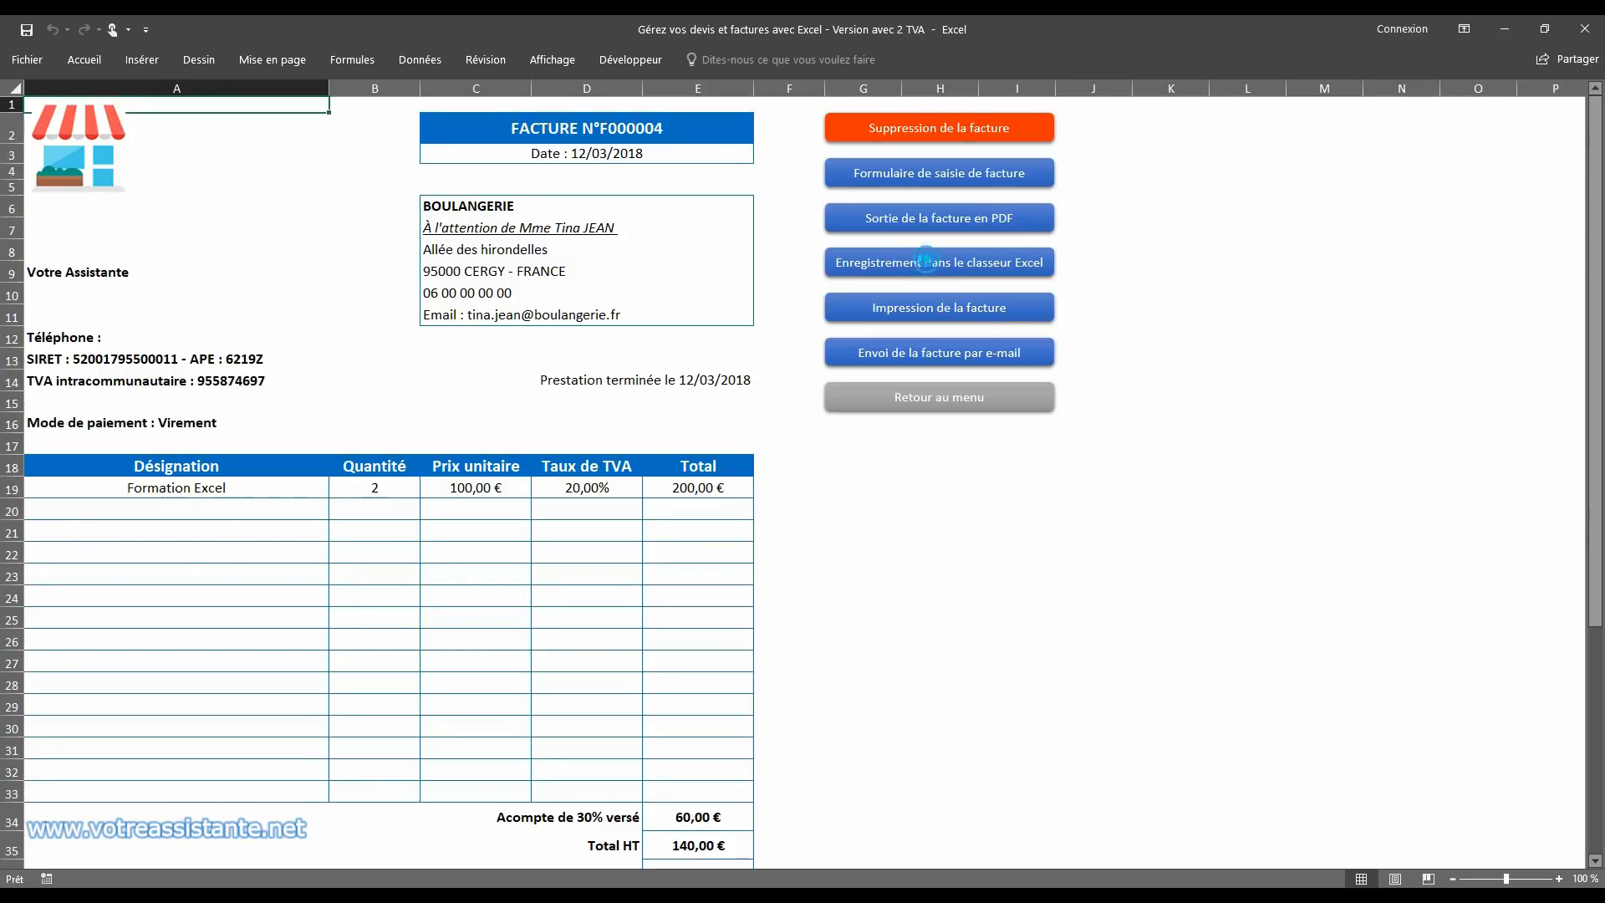
click(927, 262)
click(875, 527)
Step: Delete the displayed BOULANGERIE invoice content and open the blank invoice entry form
click(906, 130)
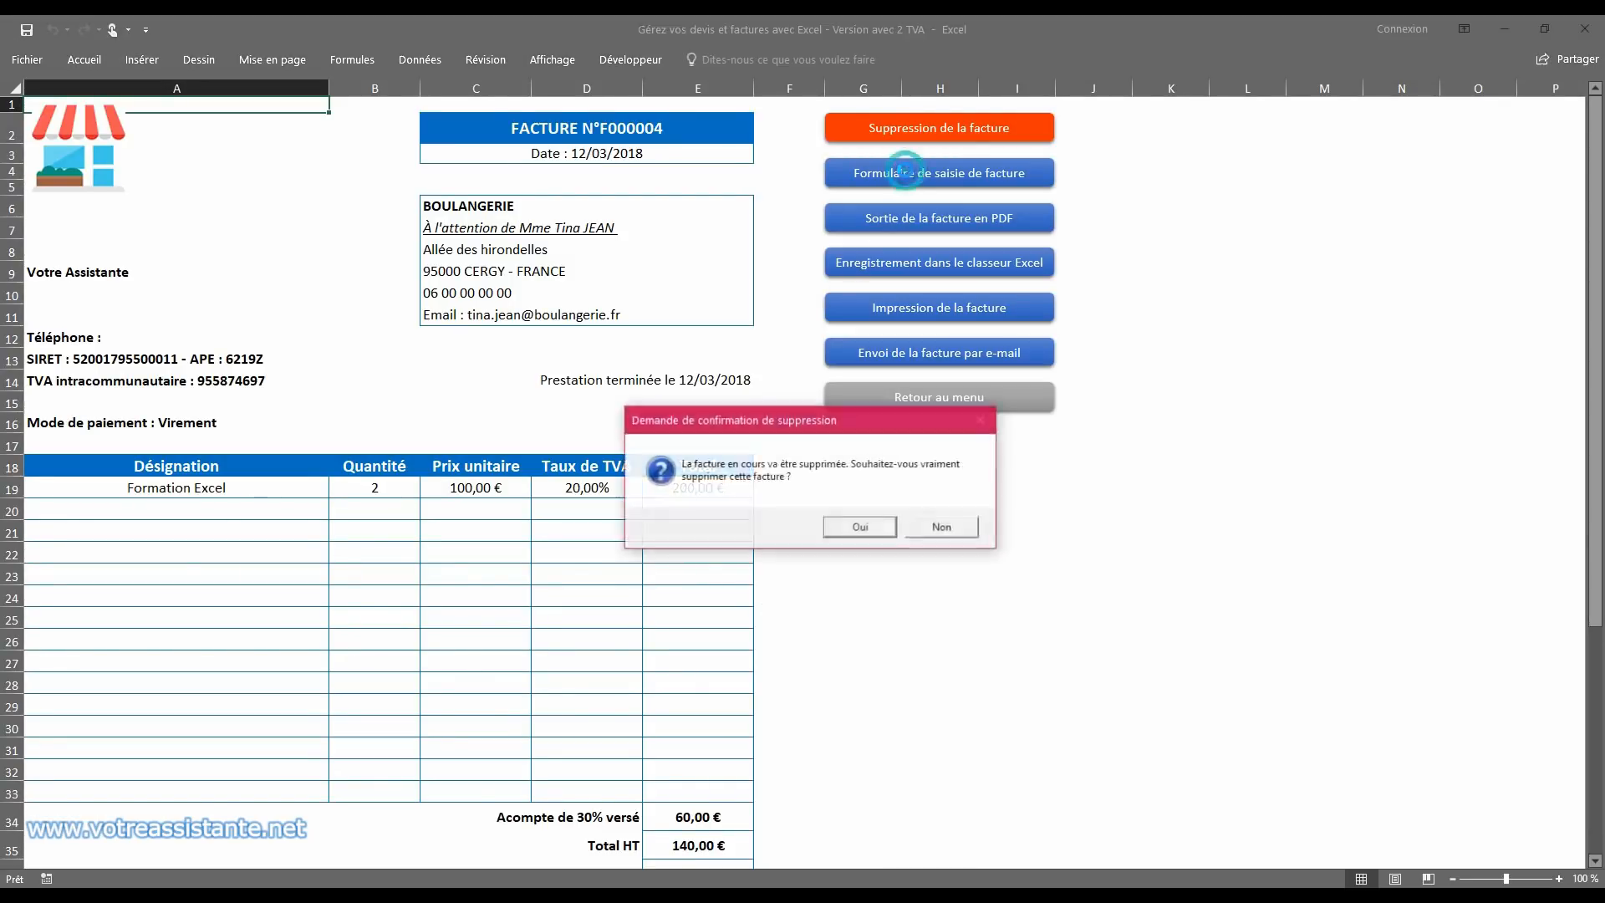
click(862, 527)
click(861, 528)
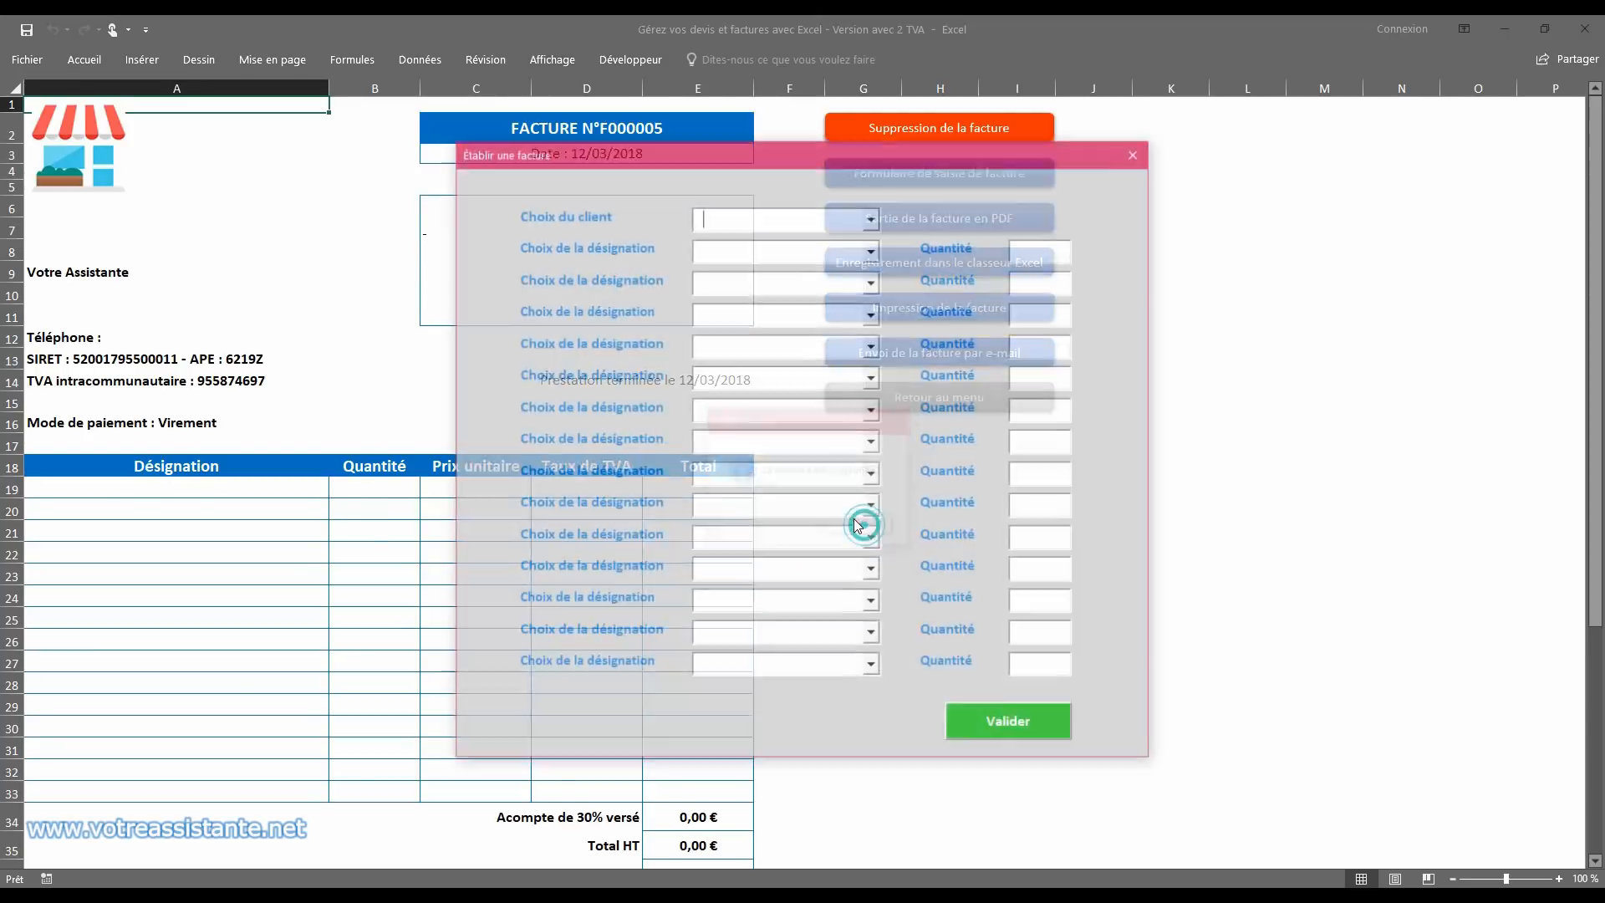
Step: Look at the entry form's client and designation choices, close the form and check the list of invoices
click(872, 216)
click(872, 217)
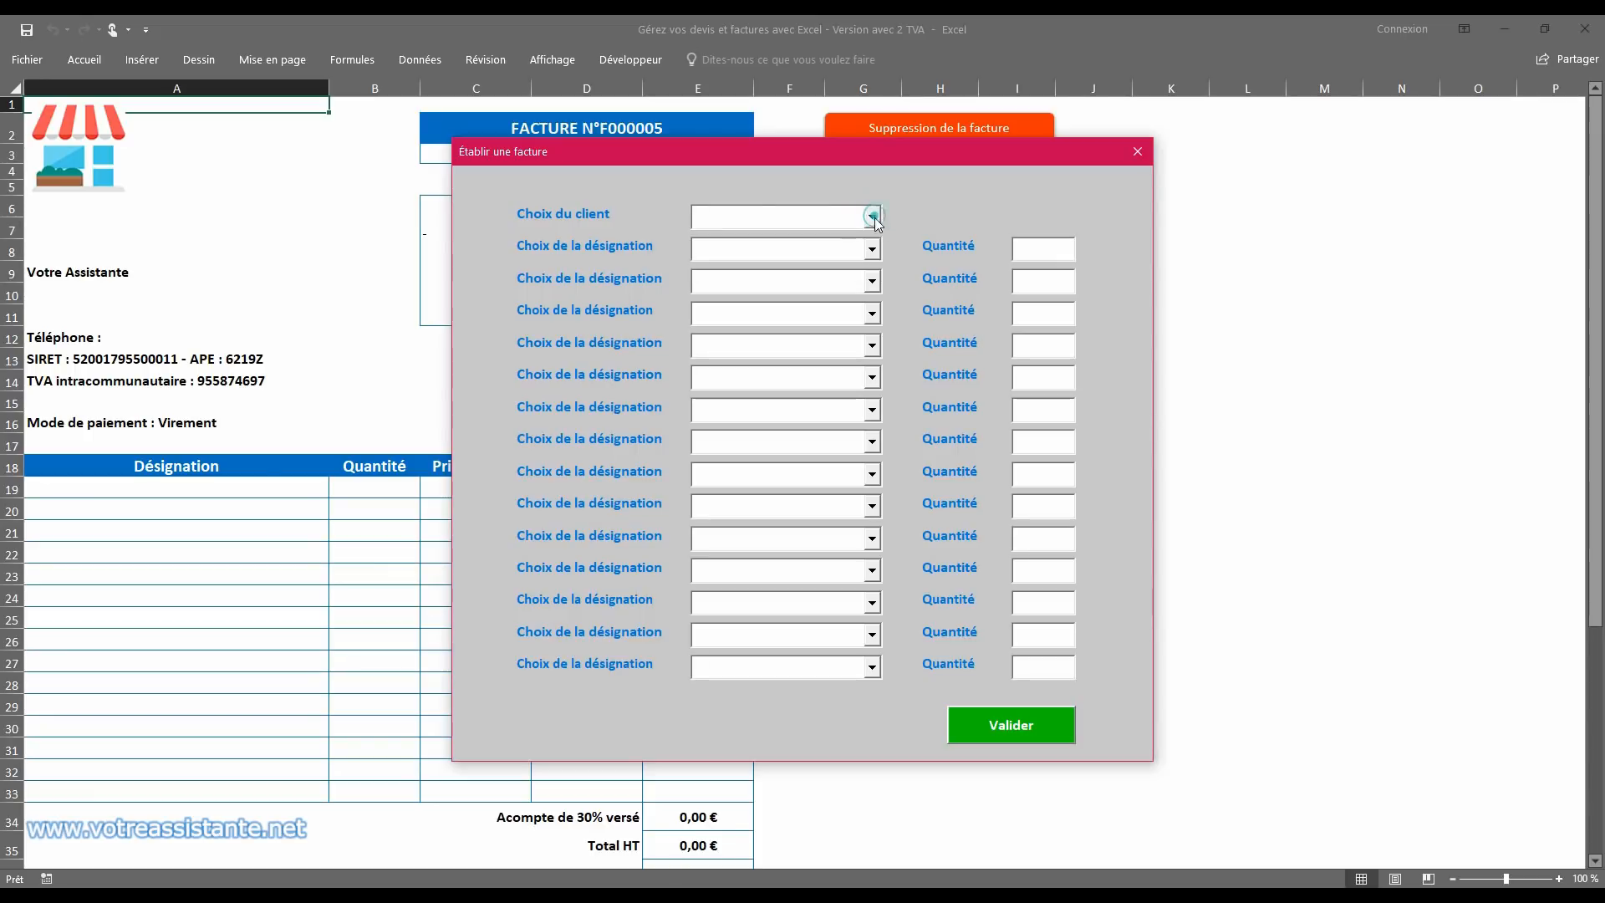
click(874, 250)
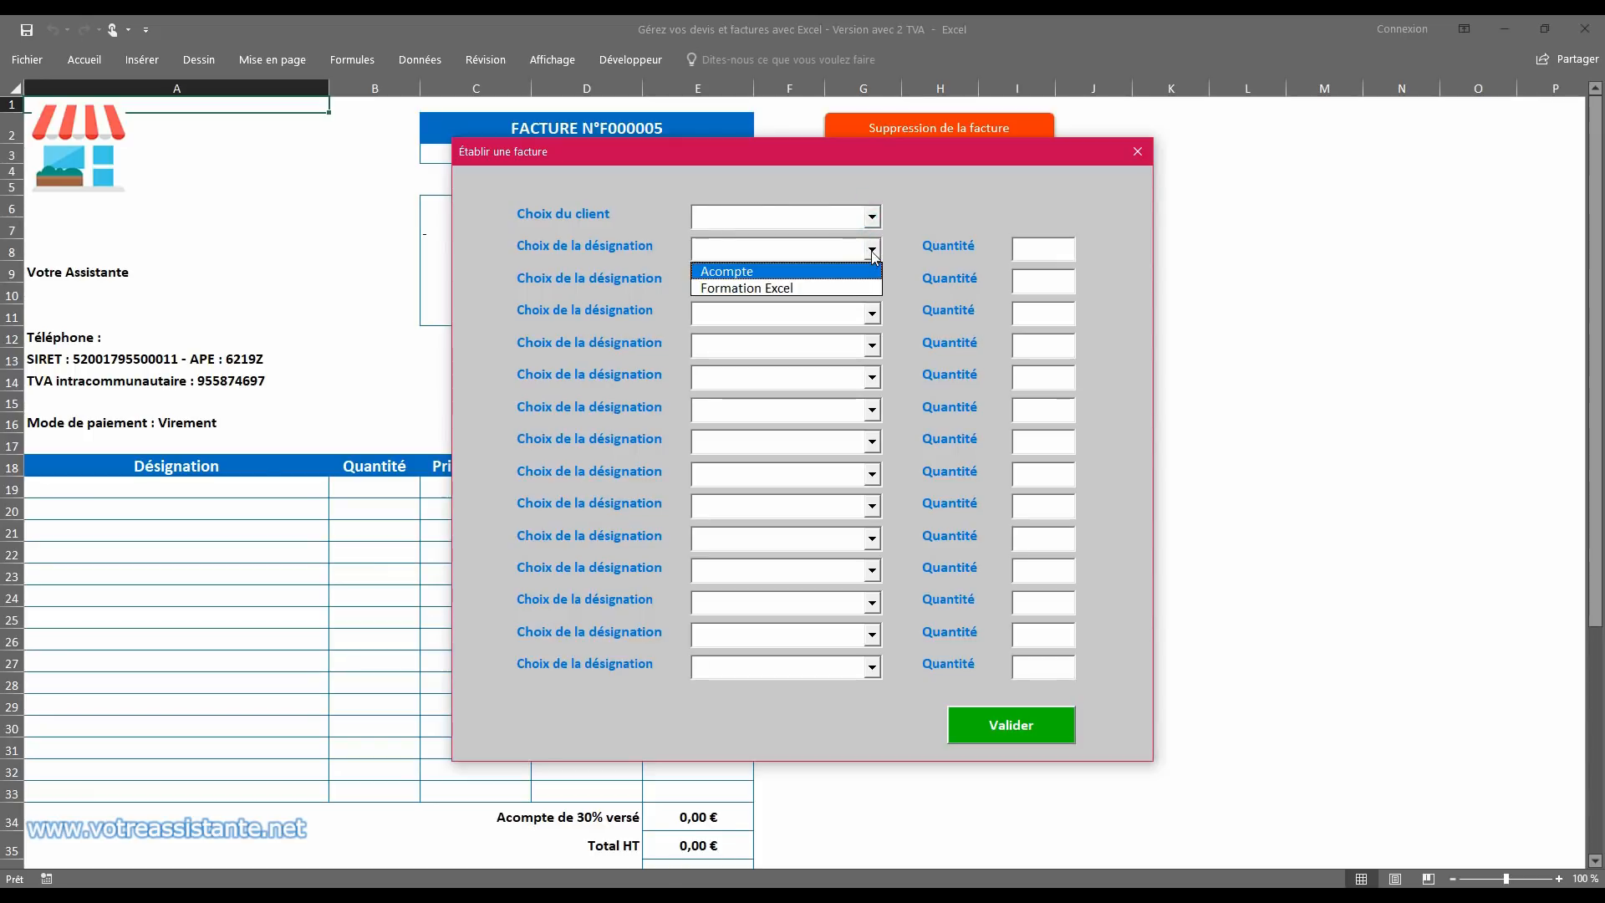
click(872, 250)
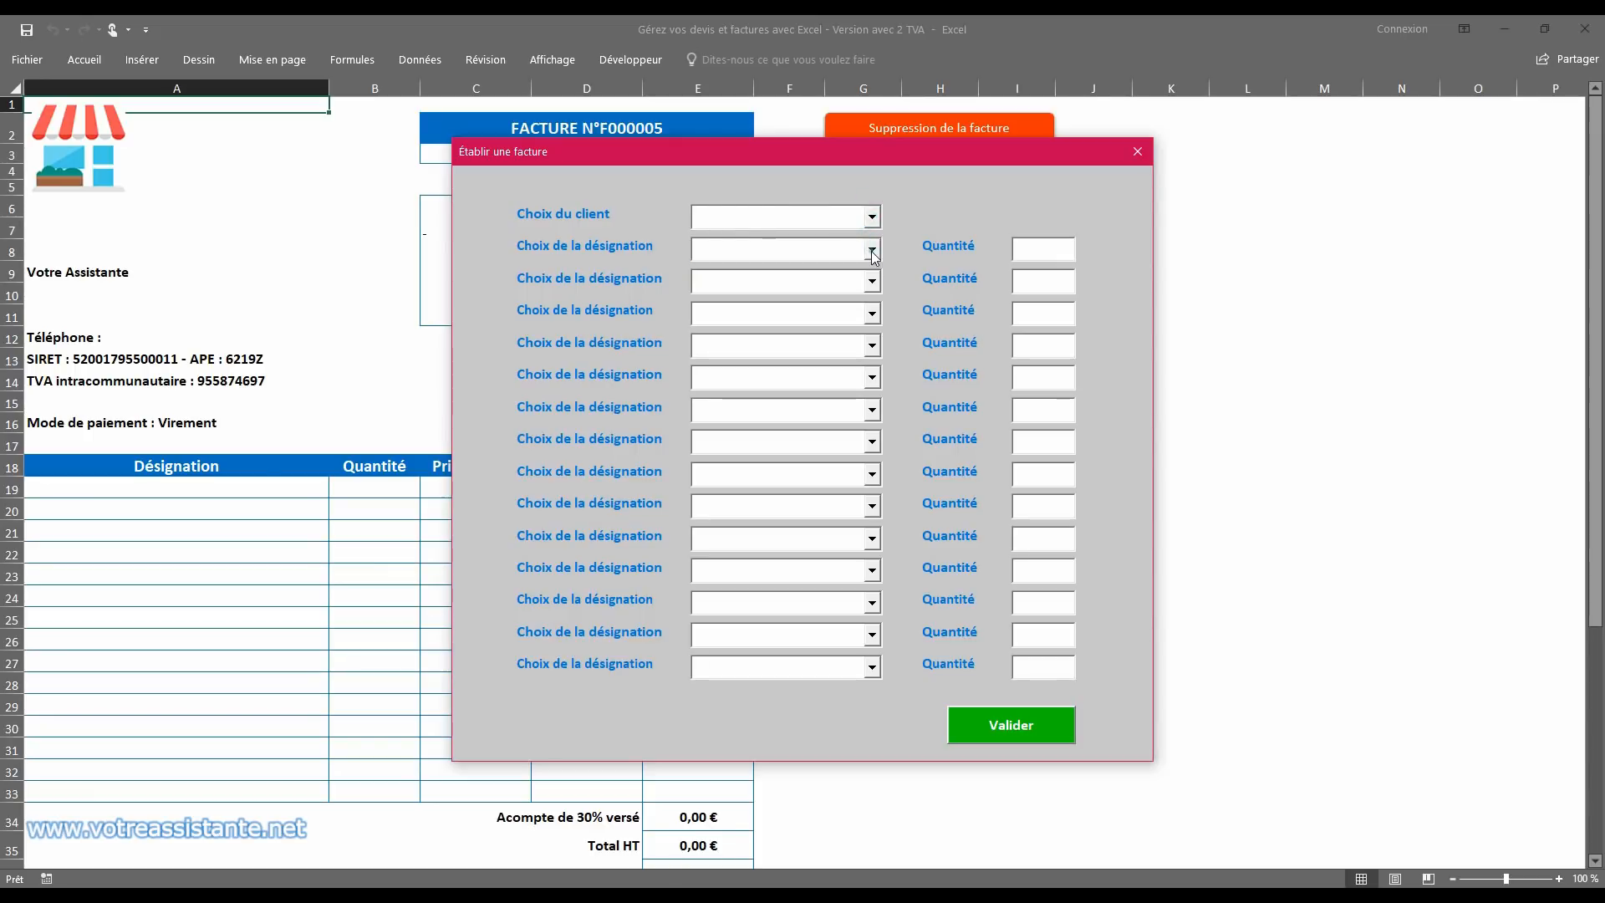
click(1138, 152)
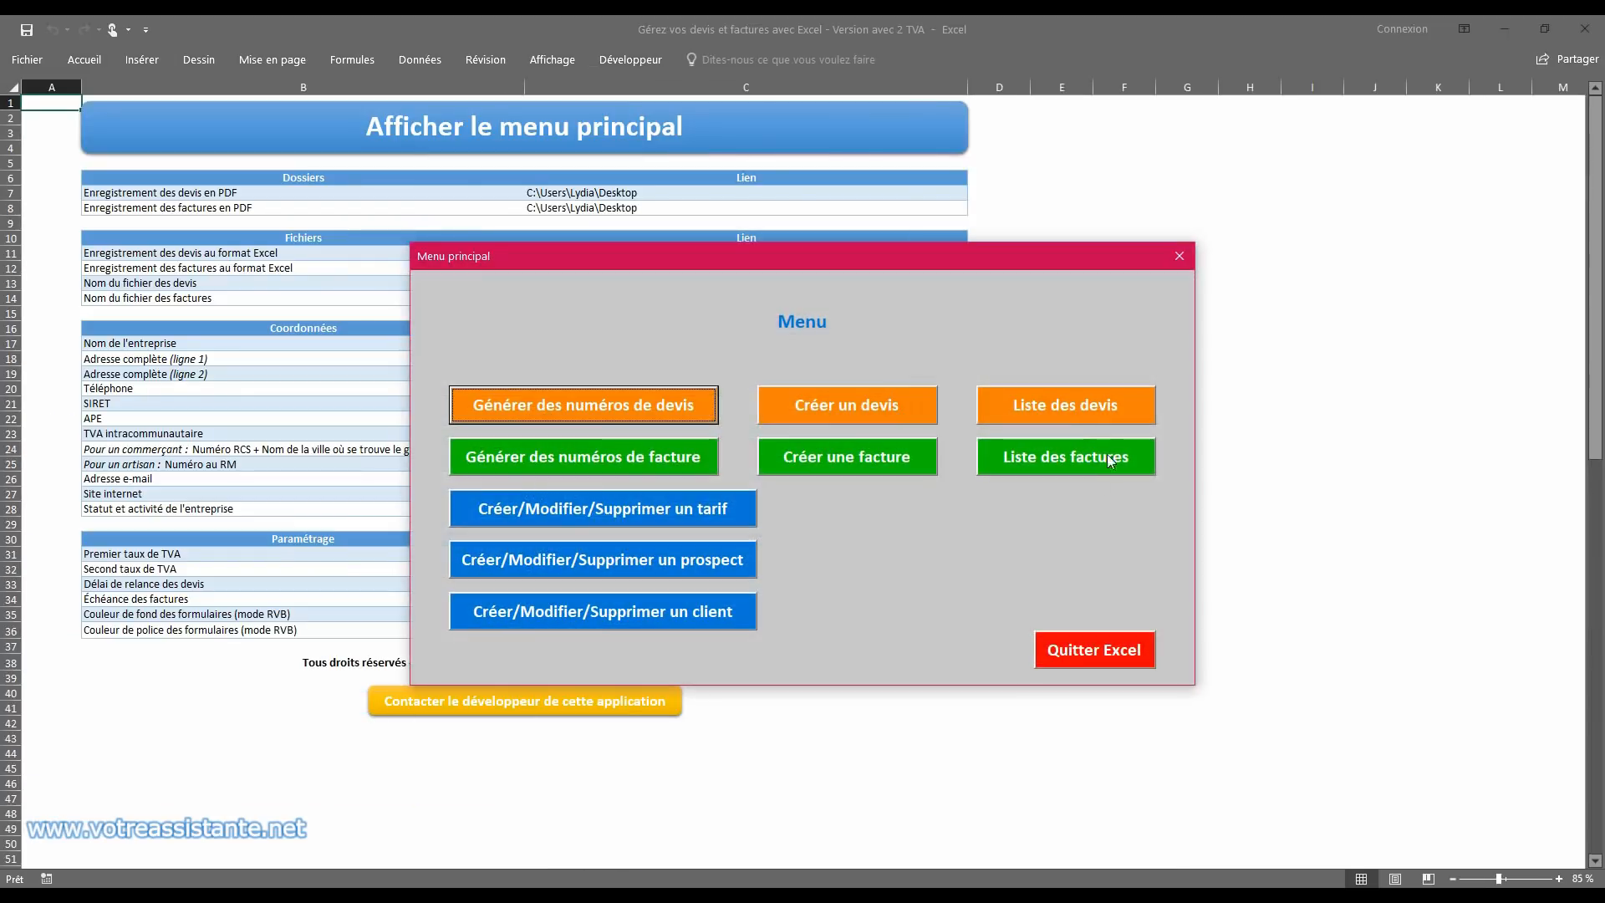
click(1107, 454)
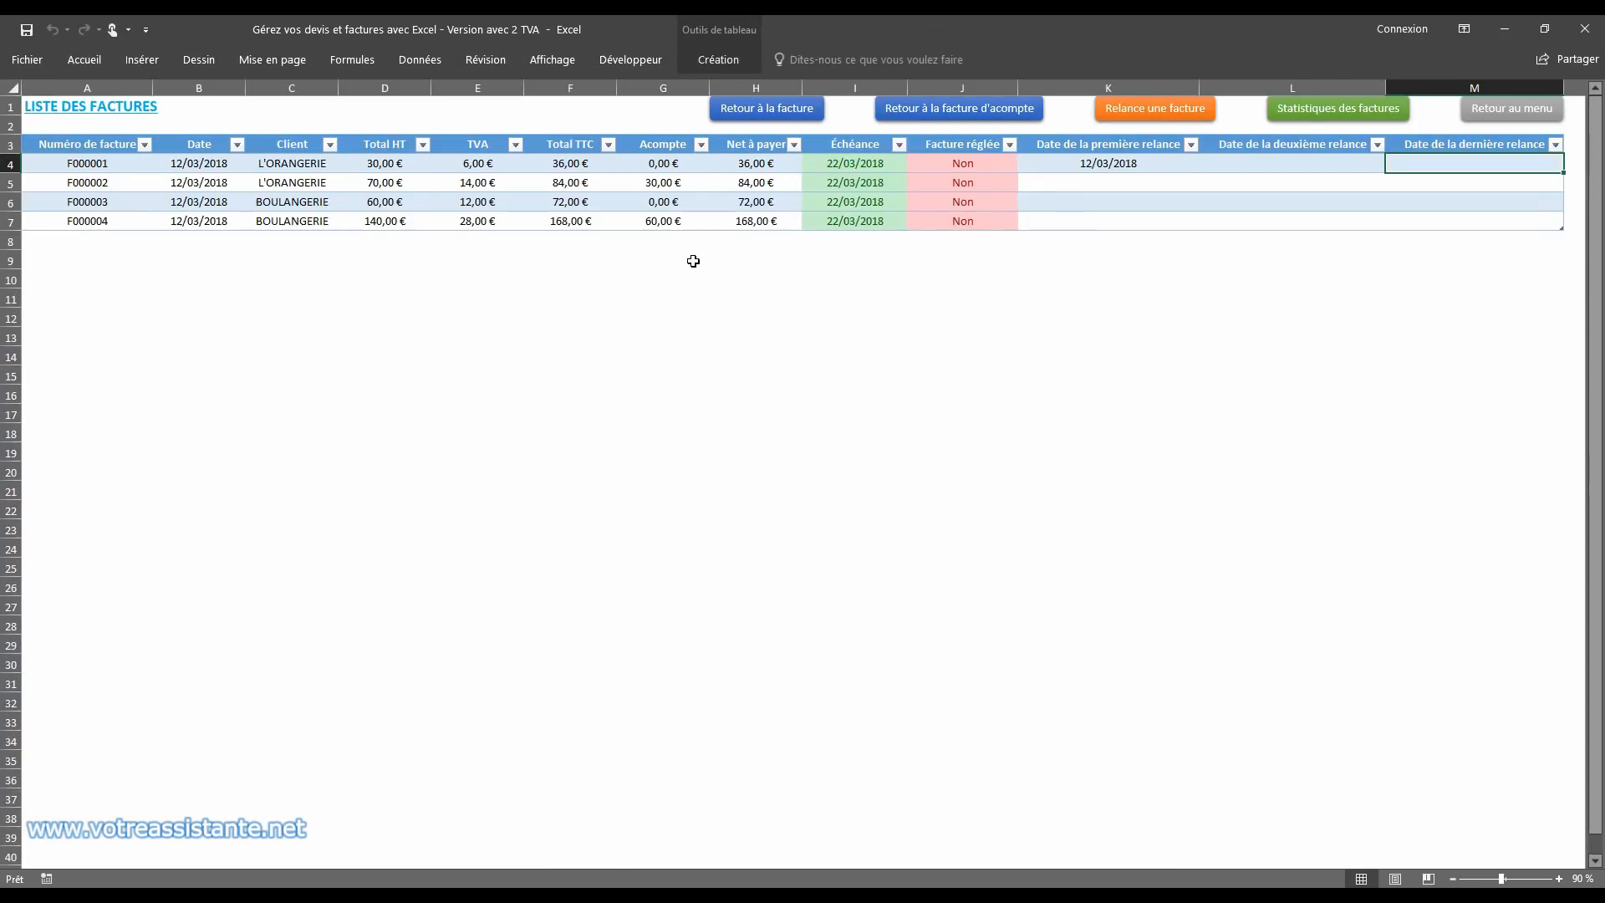
Step: View the invoice statistics, including the monthly total in the dates table, and return to the list of invoices through the main menu
click(1341, 121)
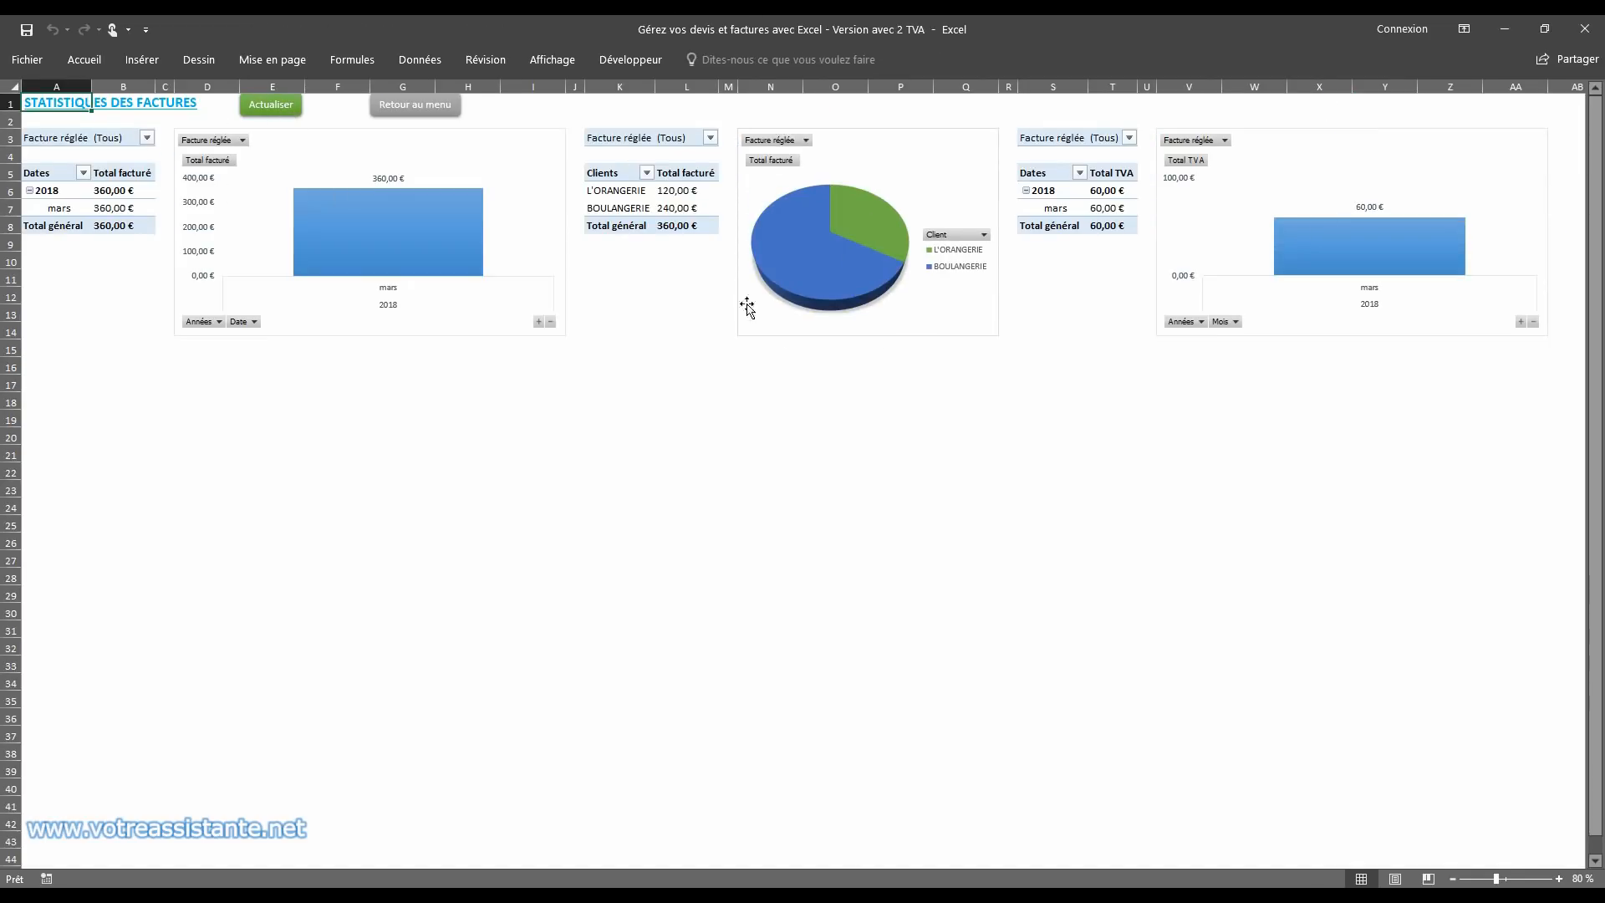
click(63, 210)
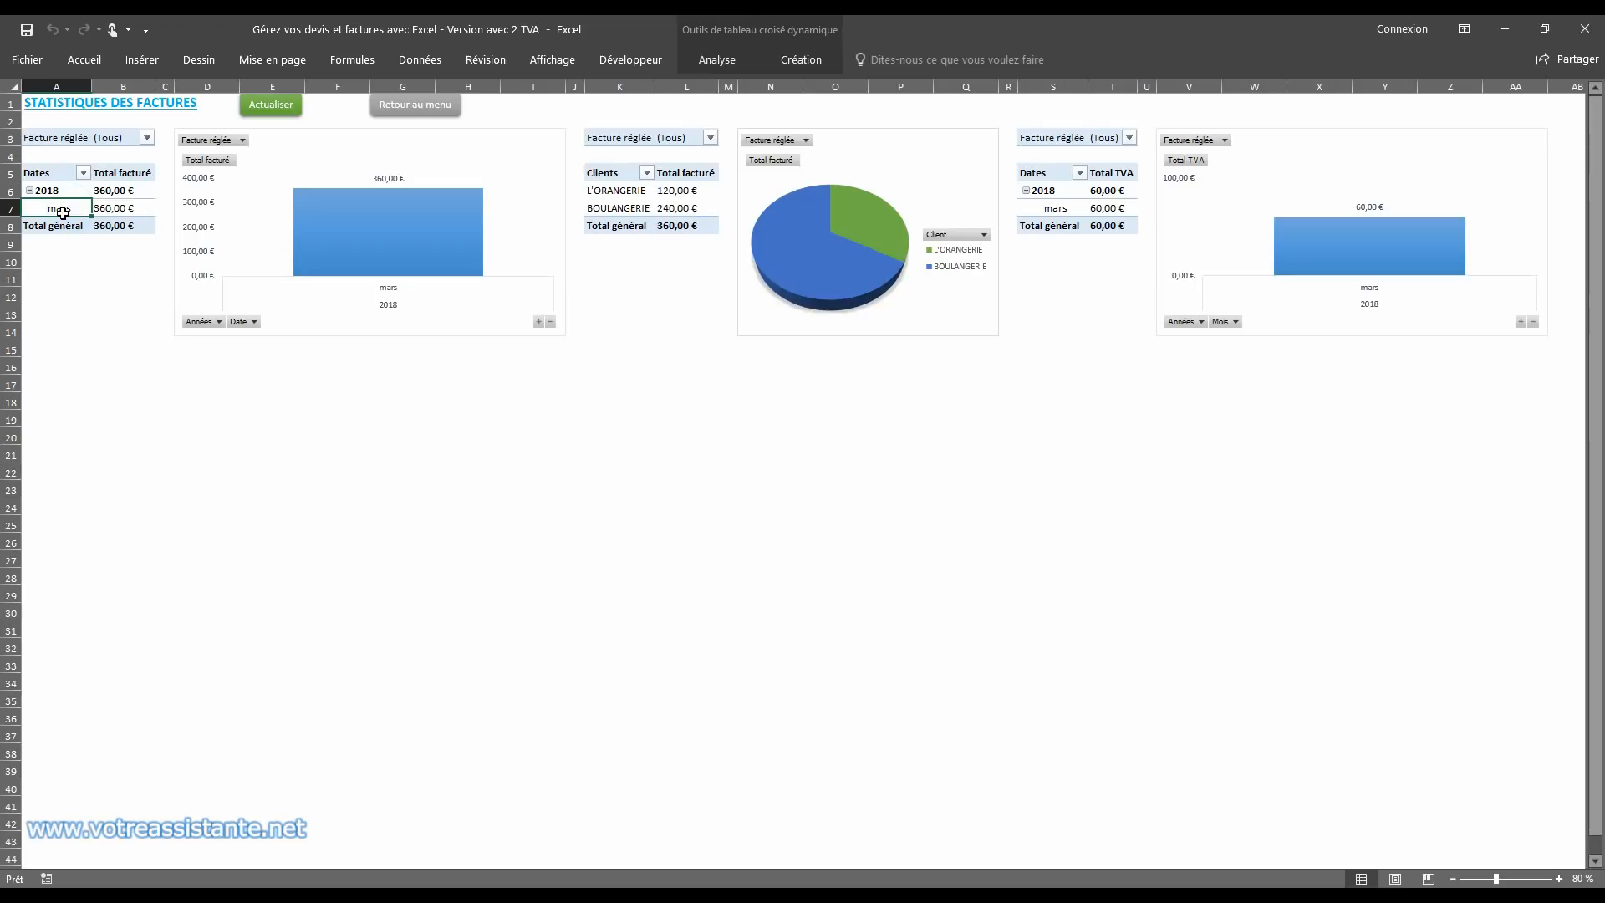
click(415, 104)
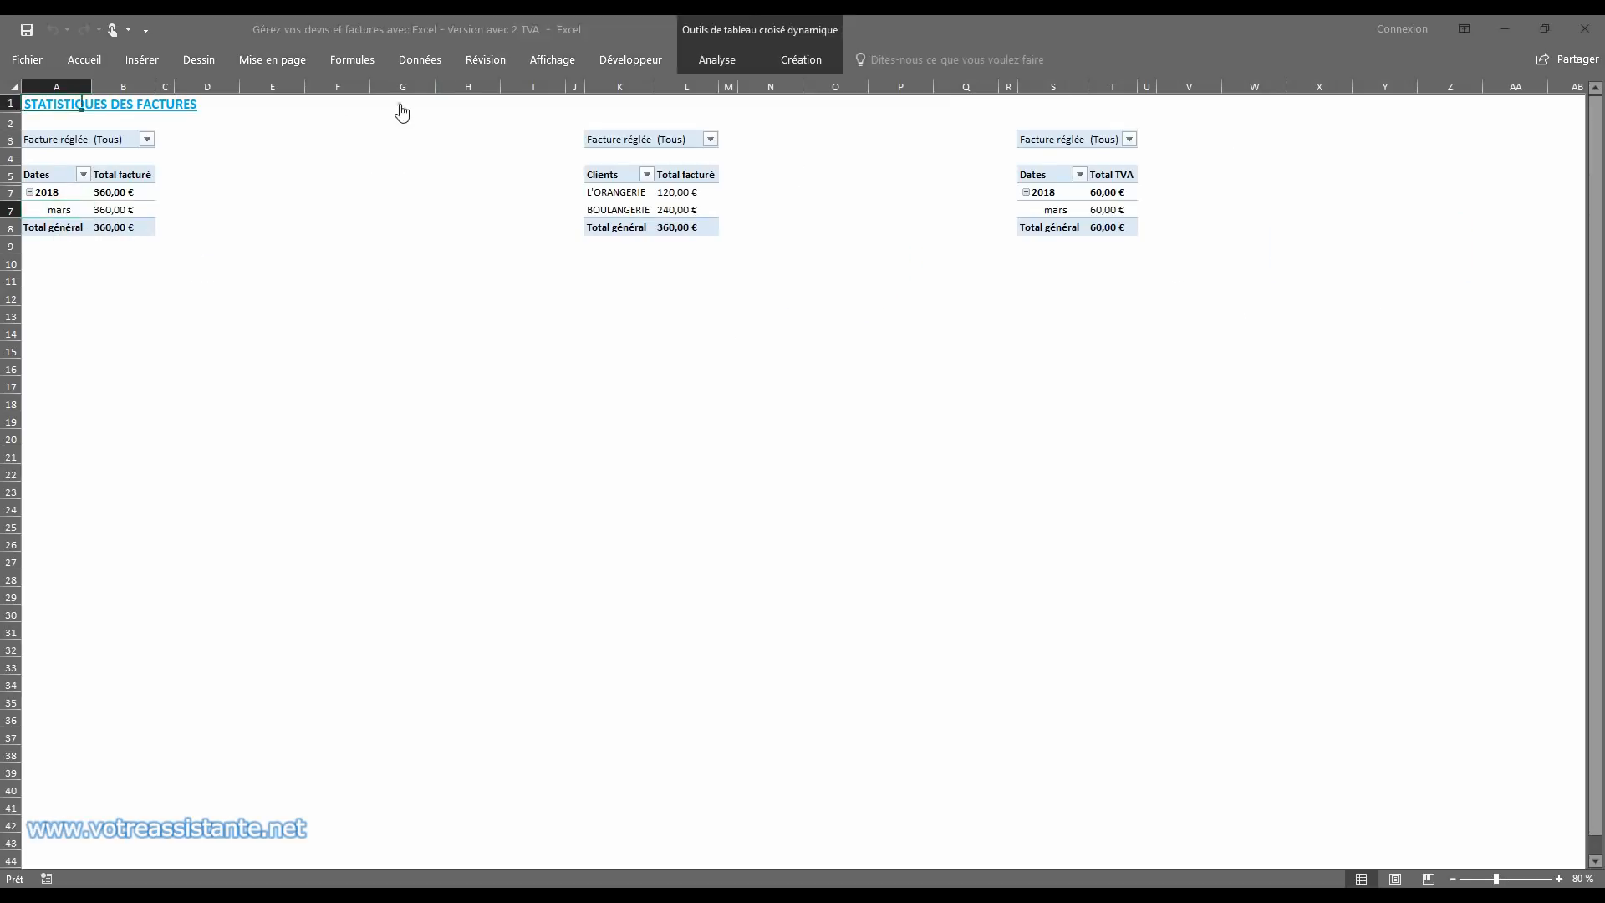
click(1096, 457)
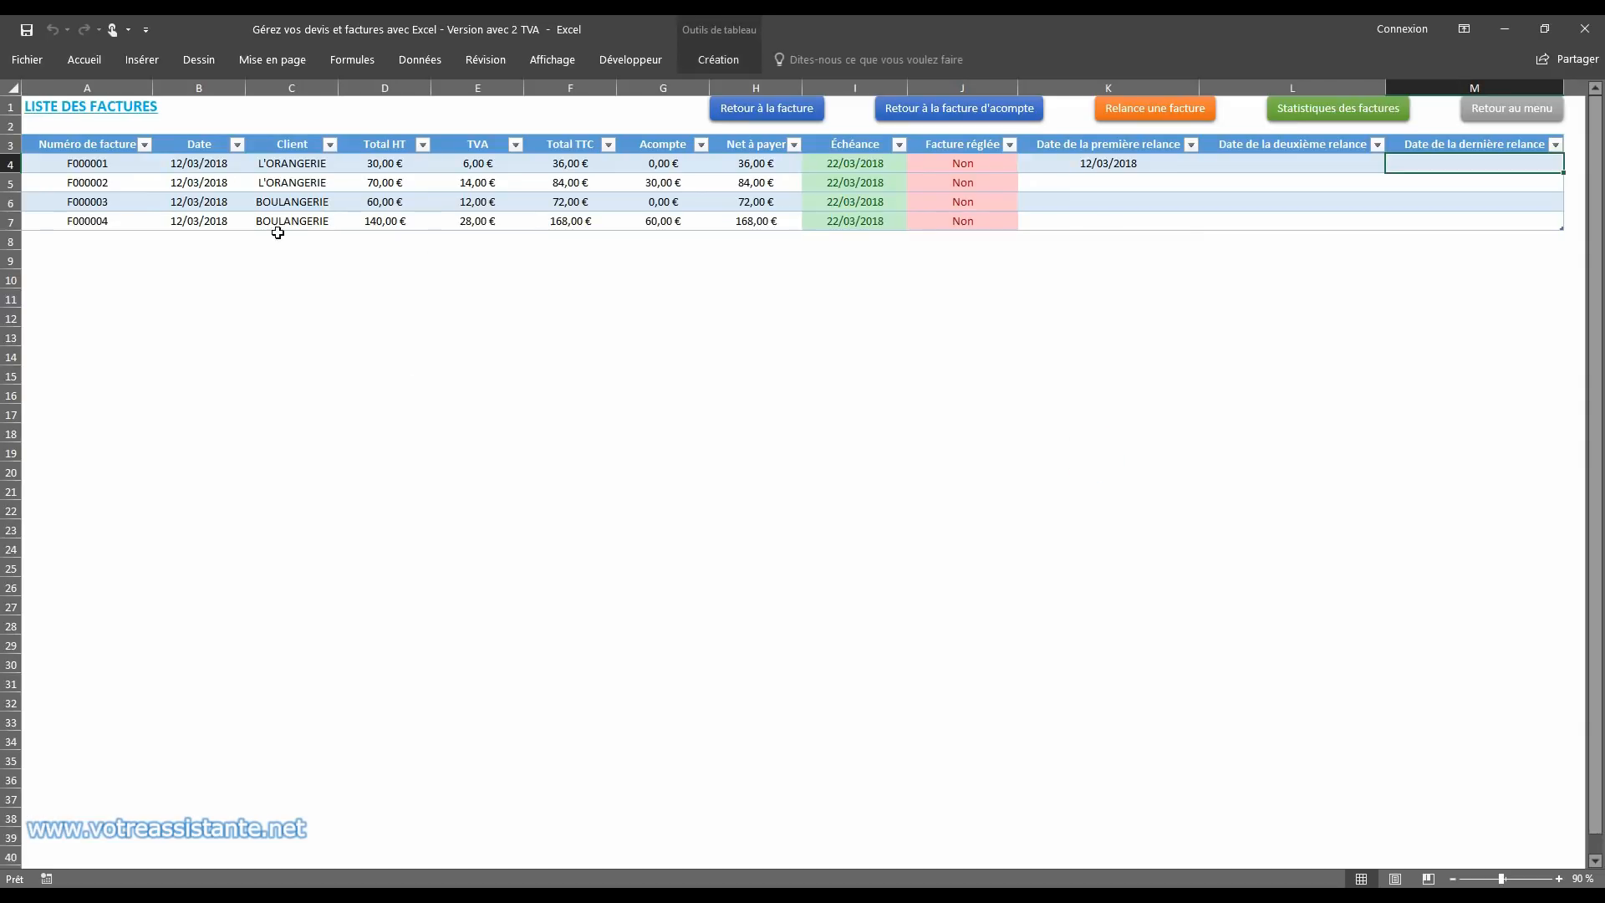
Step: Set the date of invoice F000001 to 12/01/2018 and reopen the invoice statistics
double_click(196, 163)
key(BackSpace)
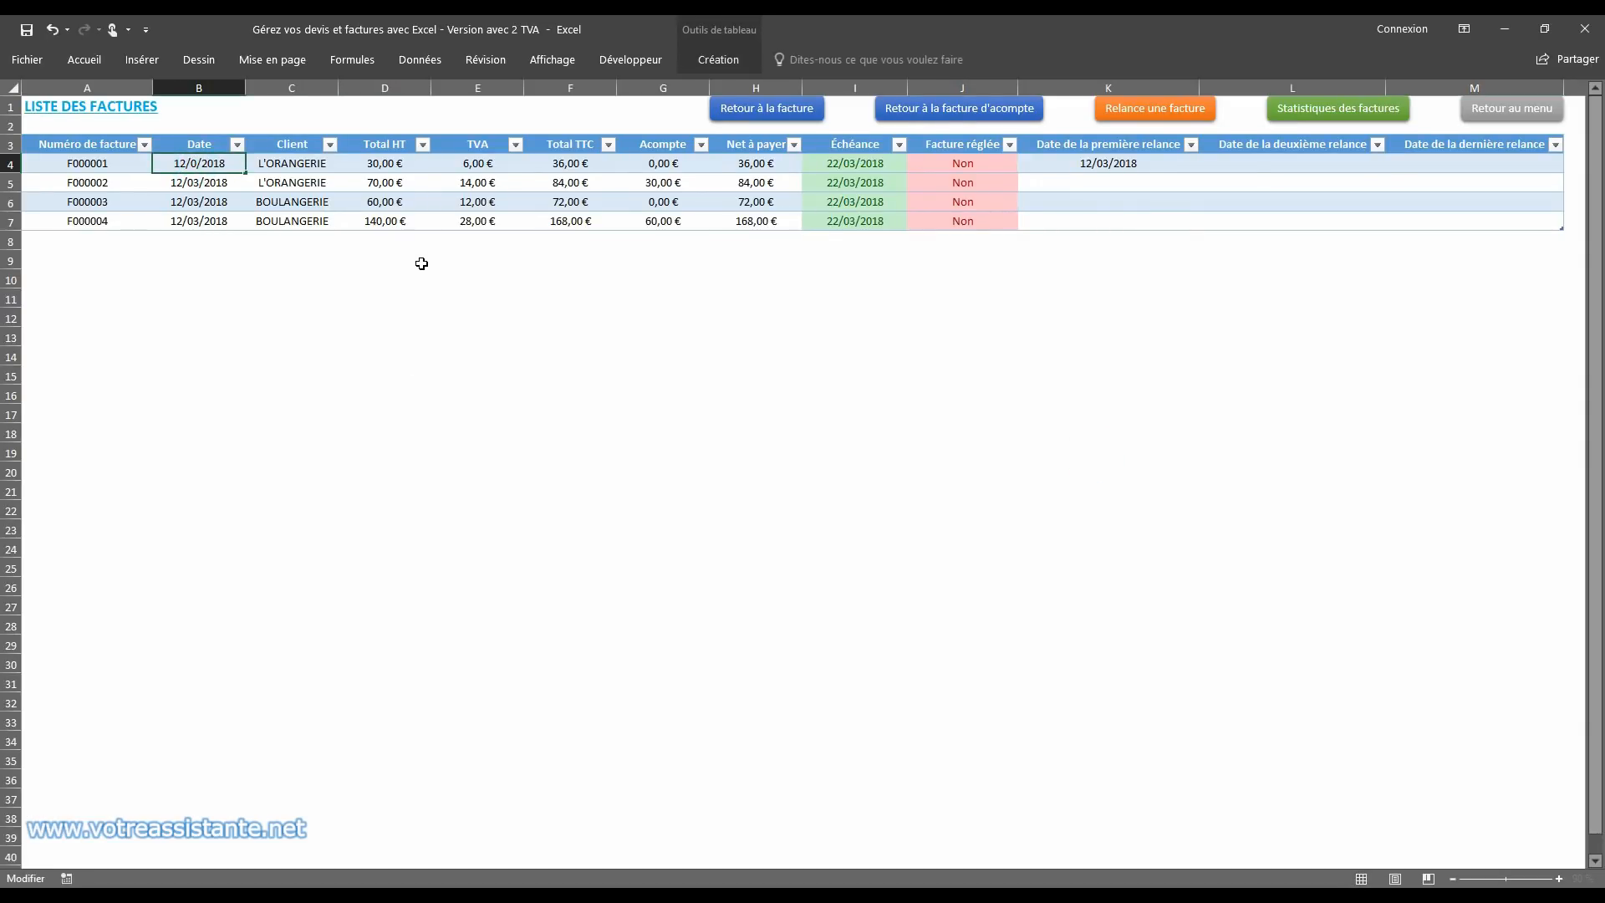
text(1)
key(Return)
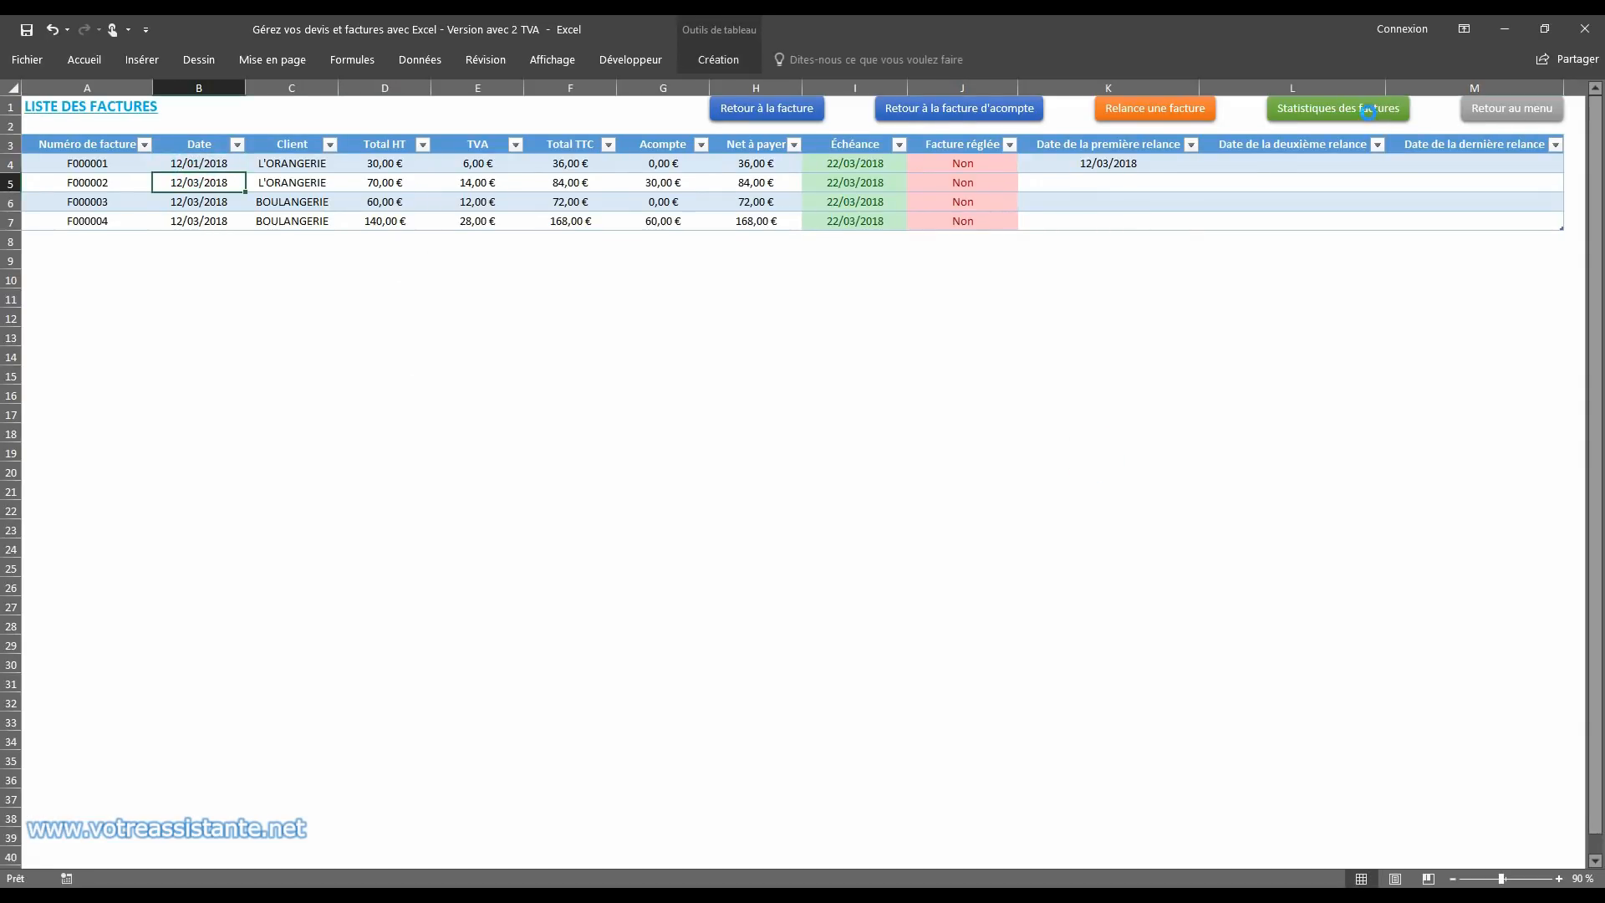
click(1367, 109)
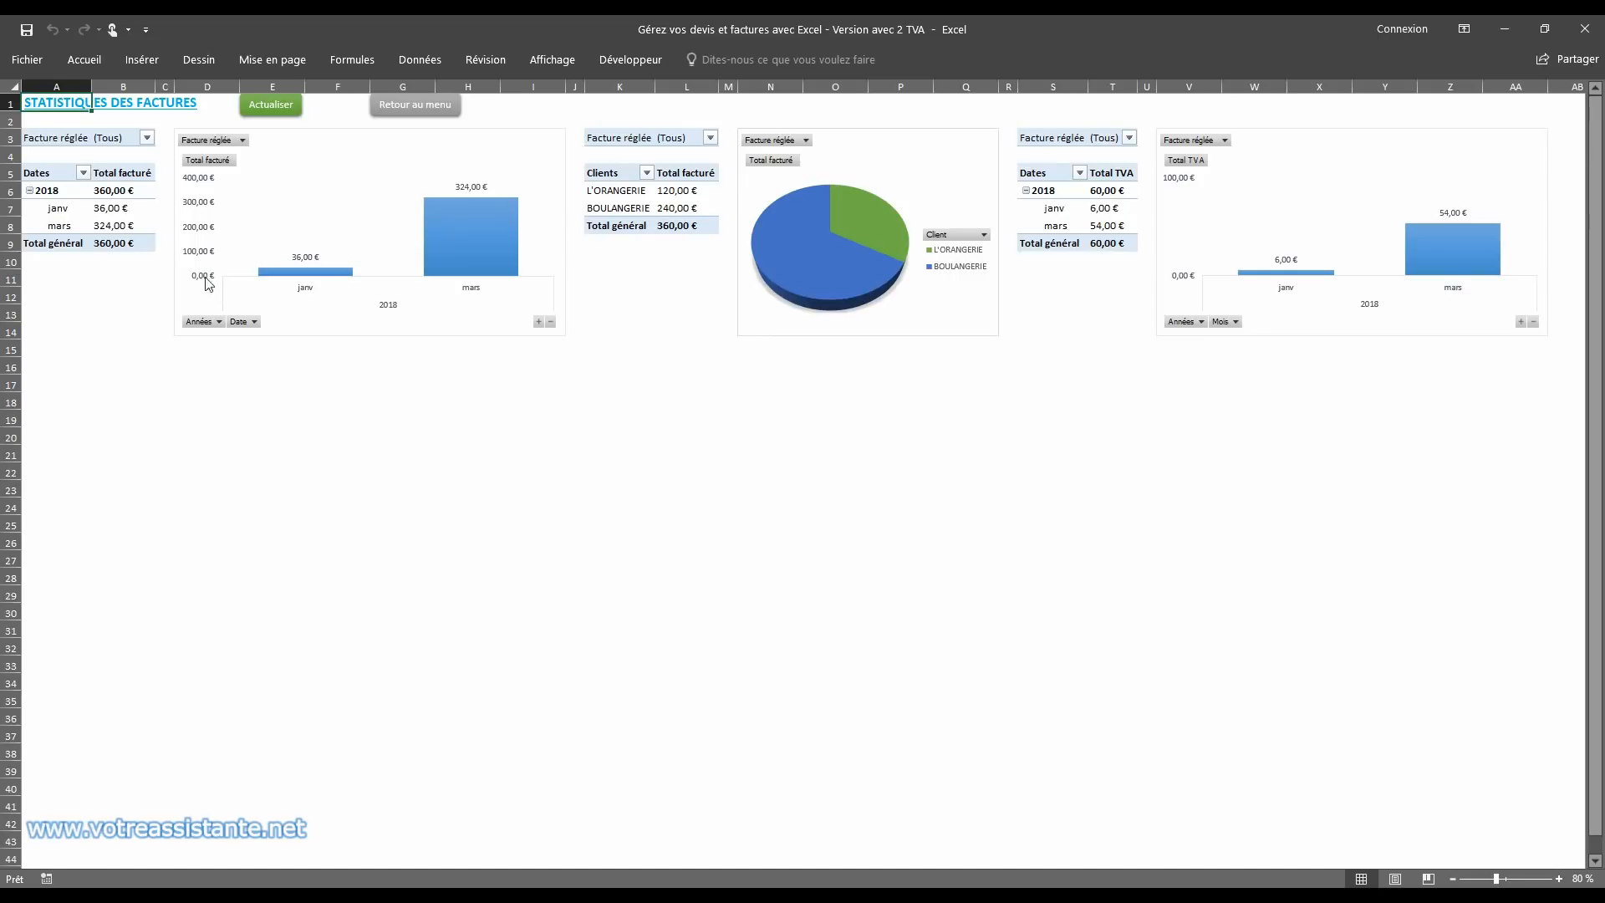